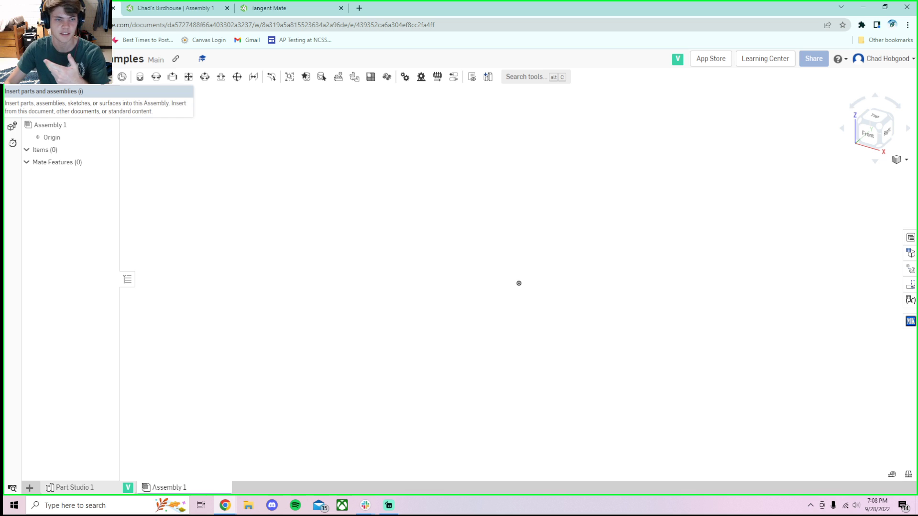
Step: Insert all three parts of Part Studio 1 into the assembly, restoring the insertion after cancelling it
click(12, 94)
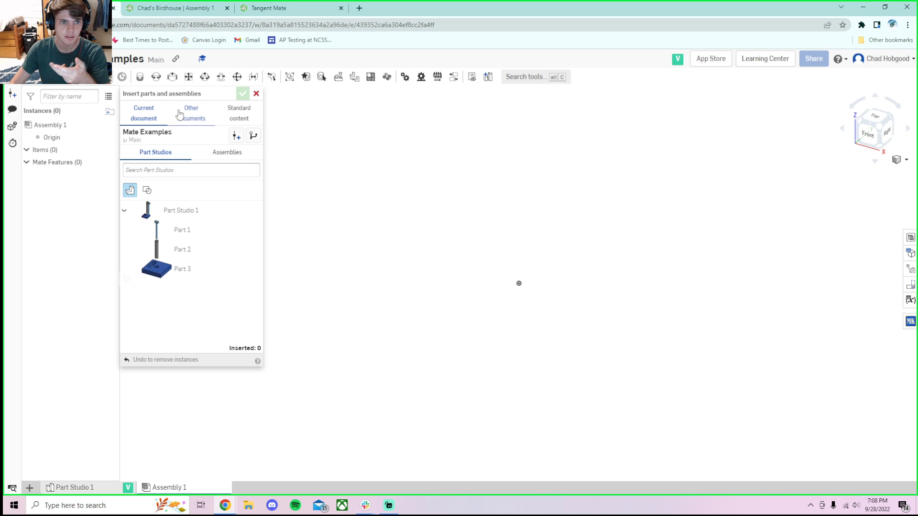
click(197, 210)
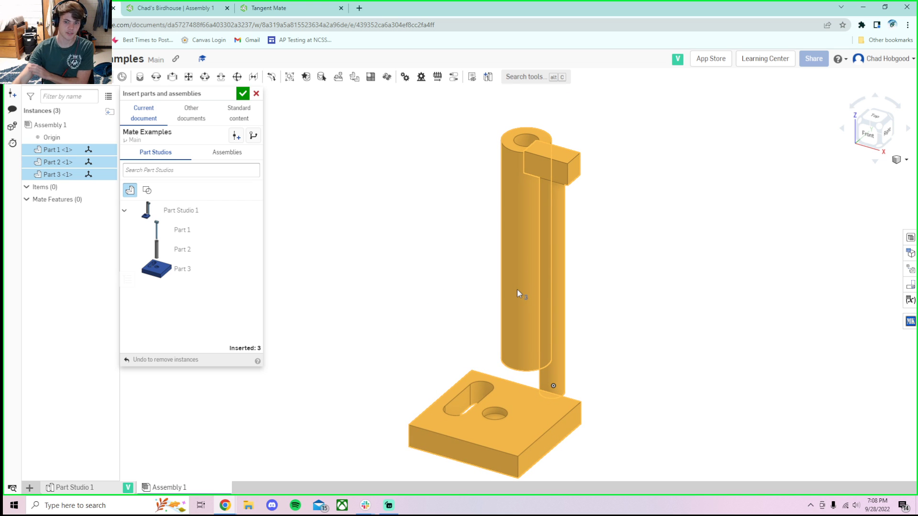
right_drag(517, 291, 521, 255)
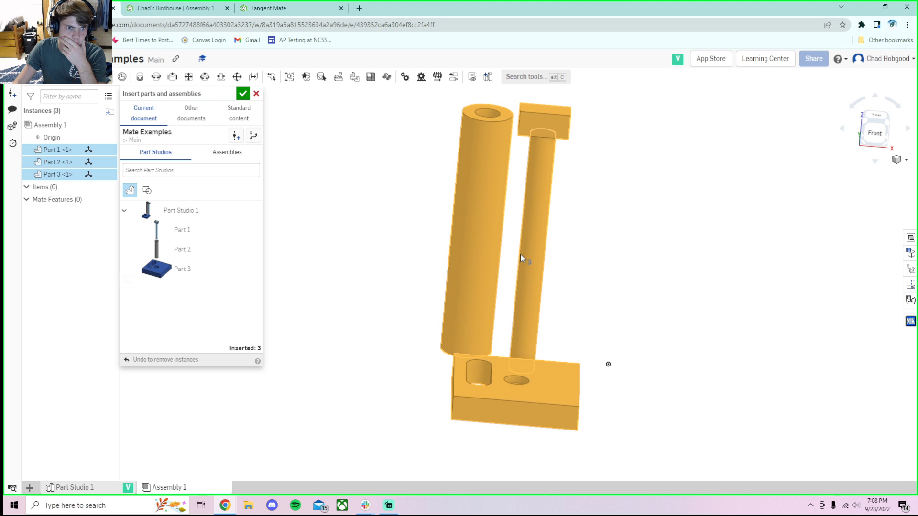
key(Escape)
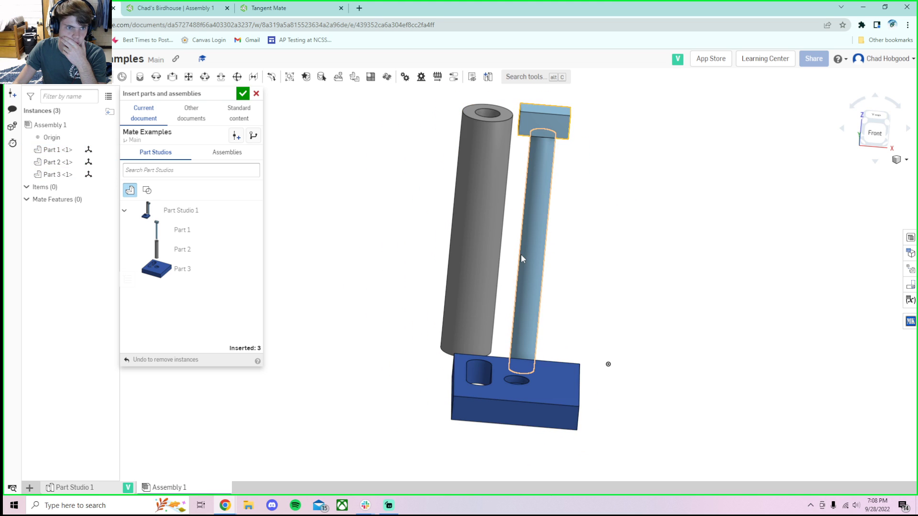
click(90, 177)
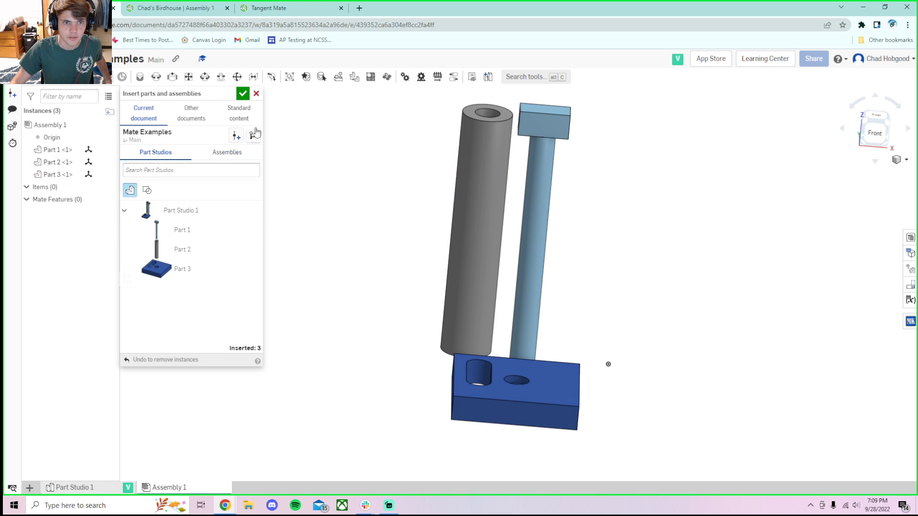
click(257, 95)
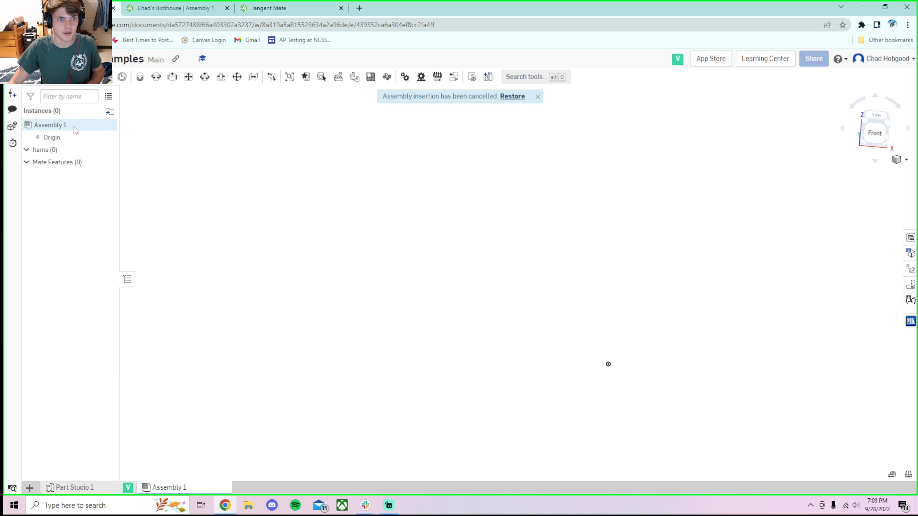
click(511, 97)
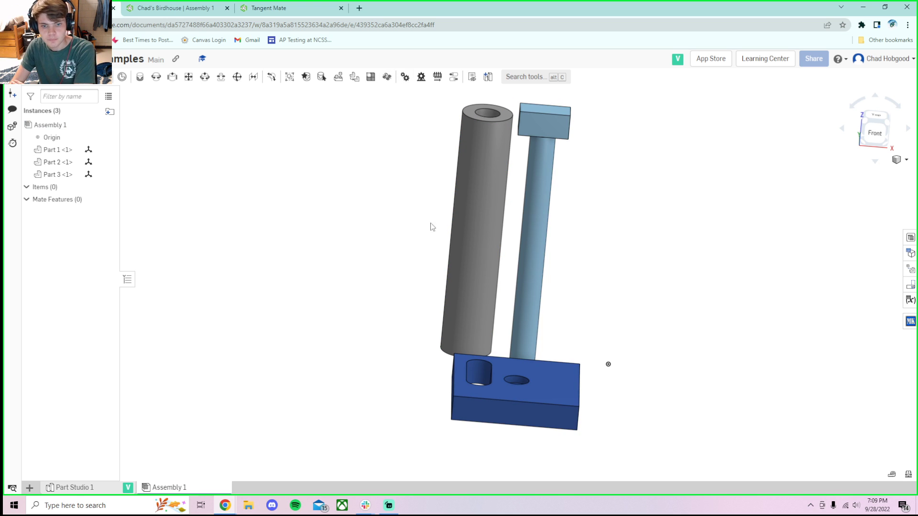
Step: Reposition the grey tube with the triad manipulator, finishing with moves of about 10.6 in backward and 11.5 in sideways toward the bolt
right_drag(316, 148, 312, 196)
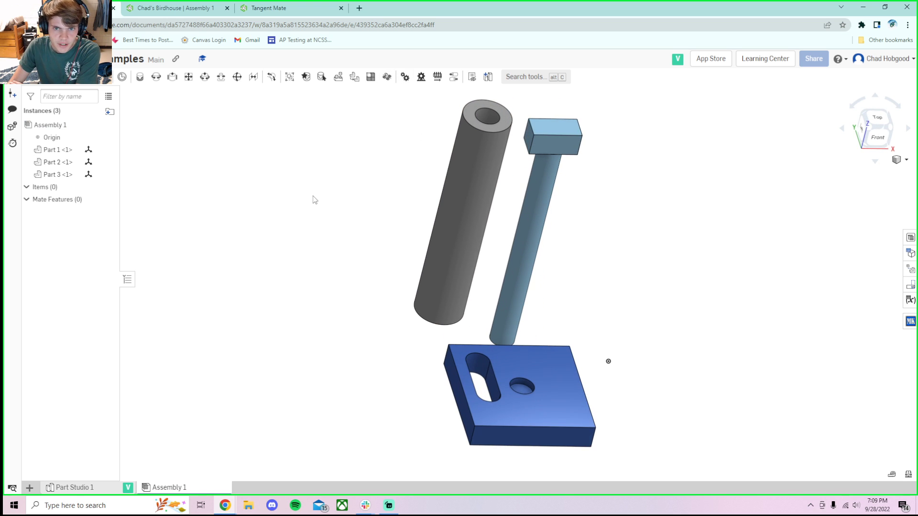
click(464, 222)
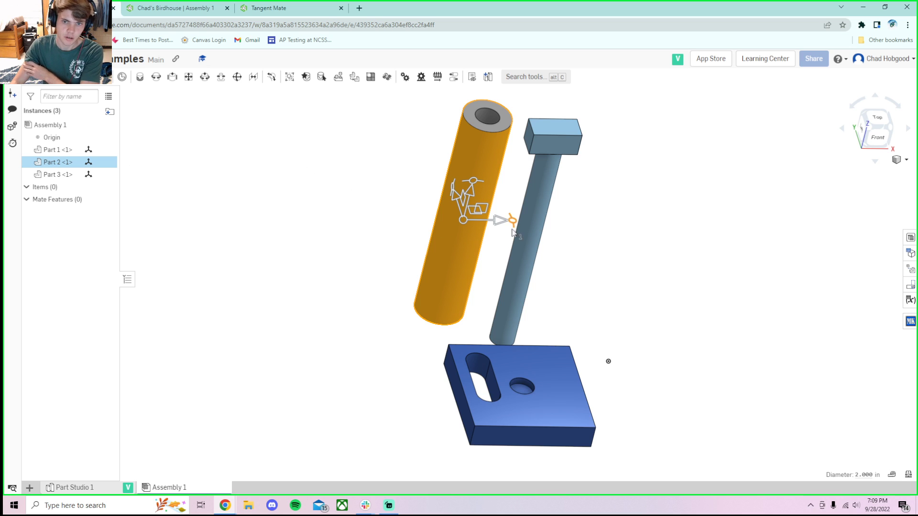
drag(499, 224, 330, 220)
drag(284, 197, 221, 100)
scroll(300, 215, down, 5)
drag(316, 164, 481, 233)
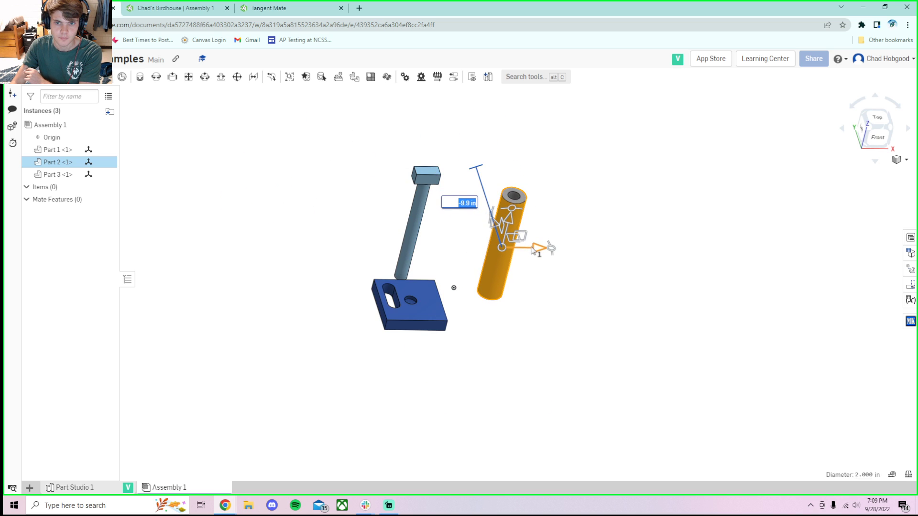
drag(538, 241, 330, 246)
drag(291, 213, 263, 129)
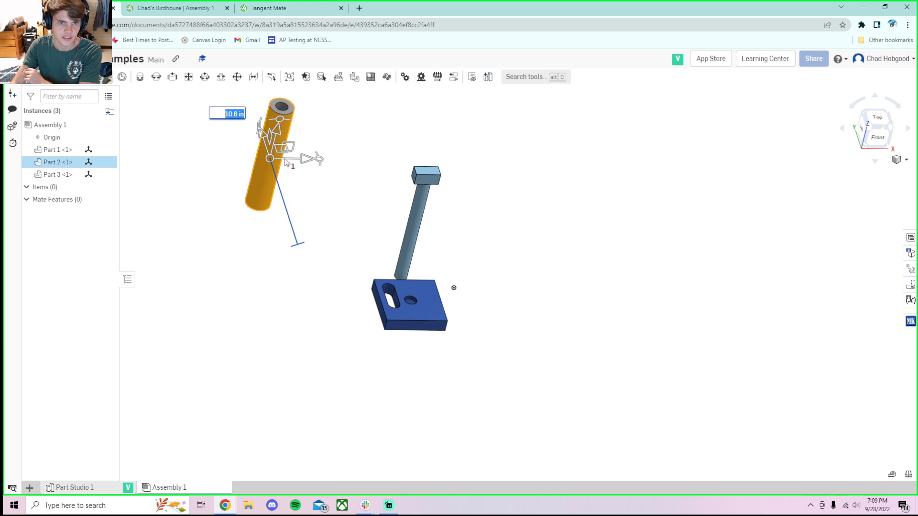
drag(312, 160, 451, 161)
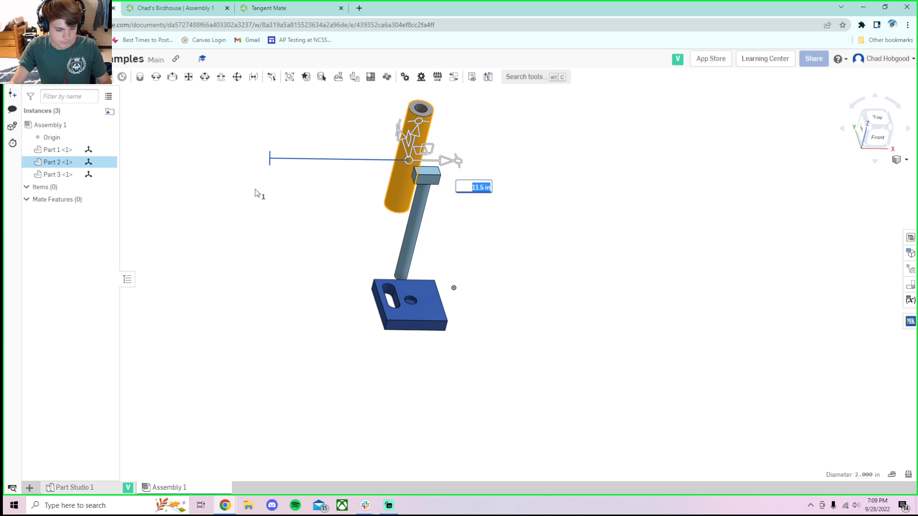
click(557, 266)
scroll(502, 194, down, 3)
scroll(387, 139, up, 3)
scroll(679, 224, up, 2)
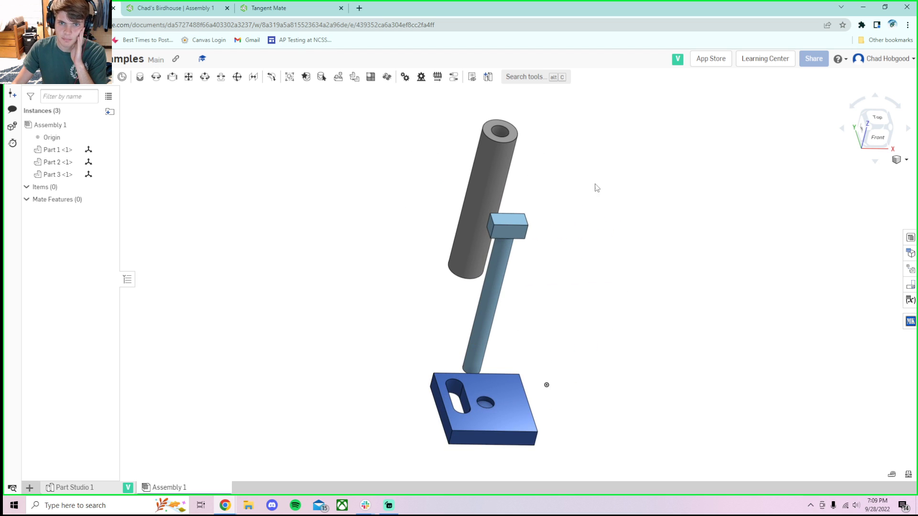
click(491, 149)
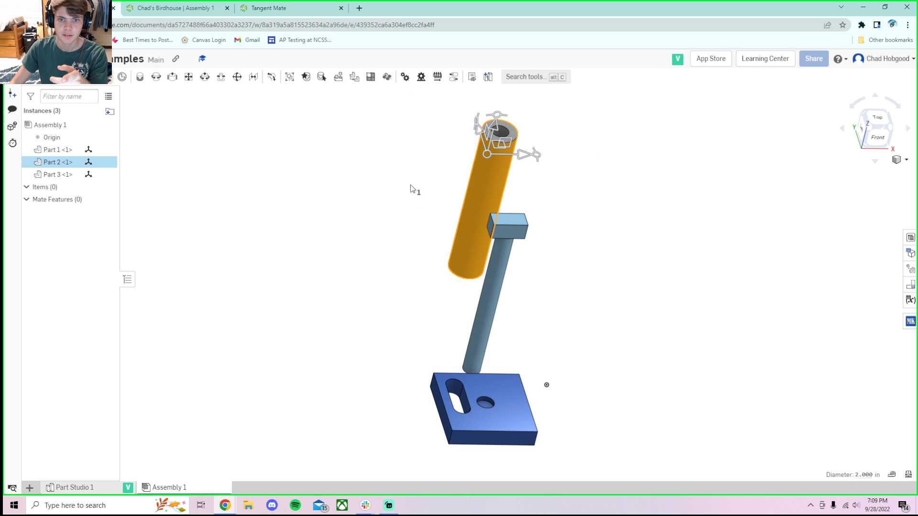
click(593, 236)
right_drag(592, 236, 461, 174)
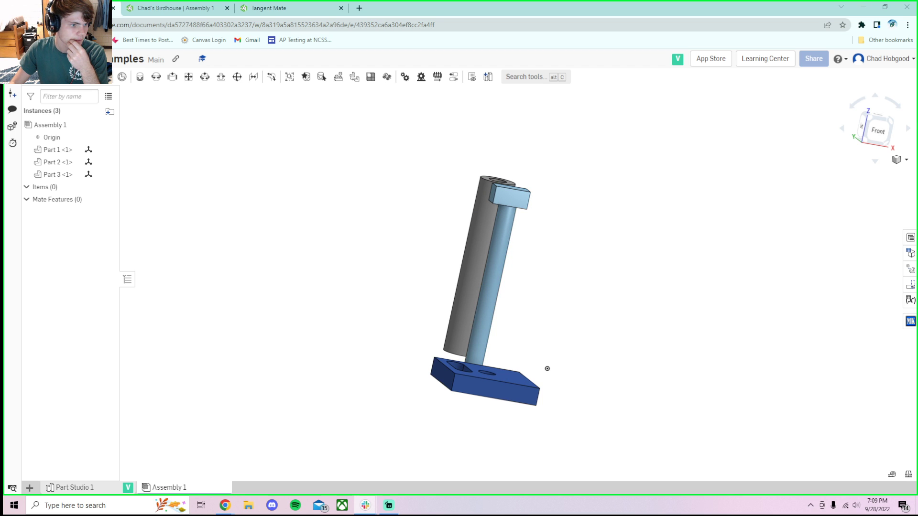
click(253, 229)
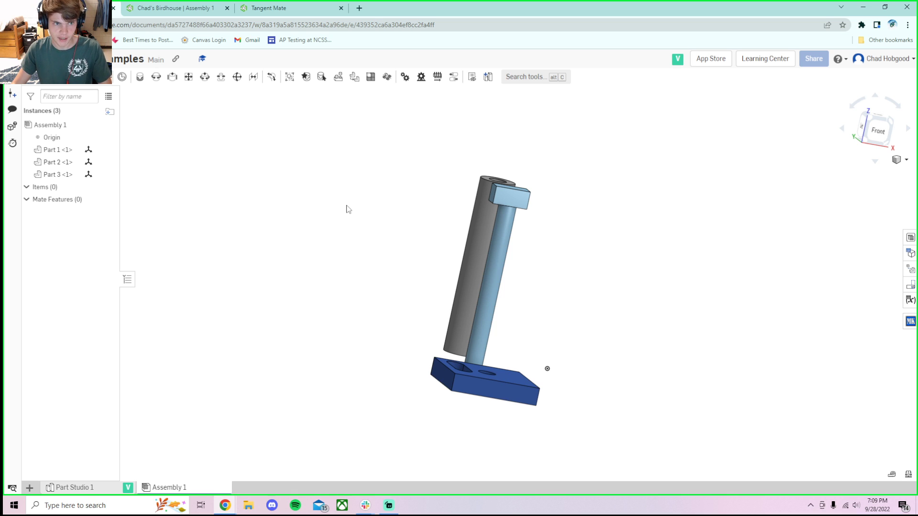
Step: Start a new mate and look through the mate types, keeping Fastened as the type
key(m)
click(218, 106)
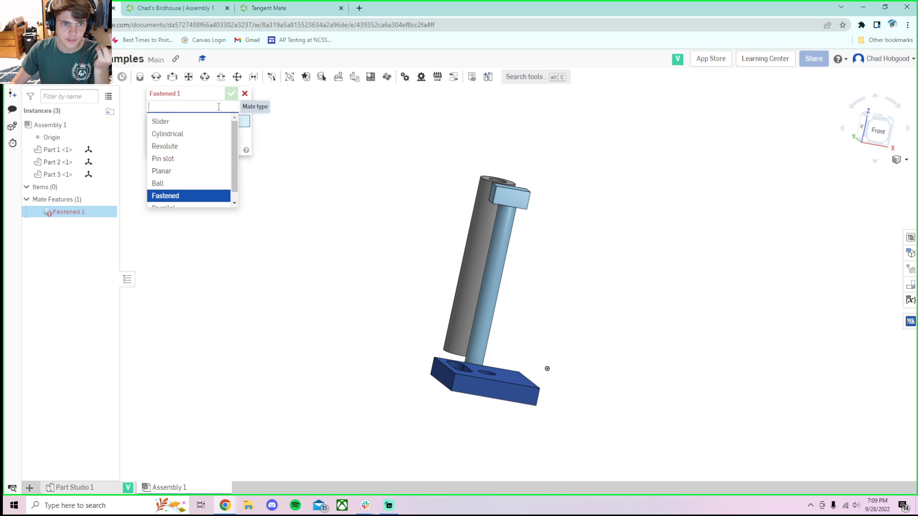
scroll(194, 133, down, 1)
click(329, 142)
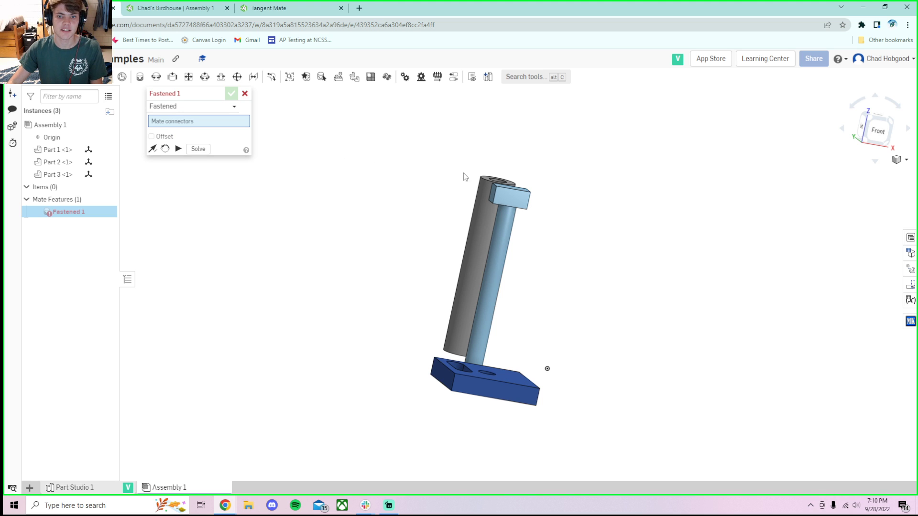
Step: Try to fasten the centre of the tube's upper hole to an edge on the underside of the bolt head
scroll(560, 182, up, 3)
right_drag(549, 180, 533, 183)
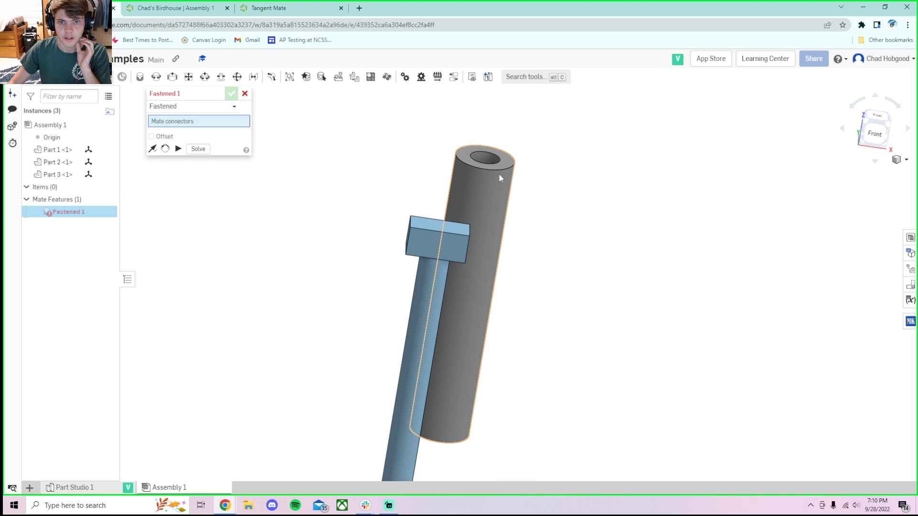
right_drag(464, 228, 465, 234)
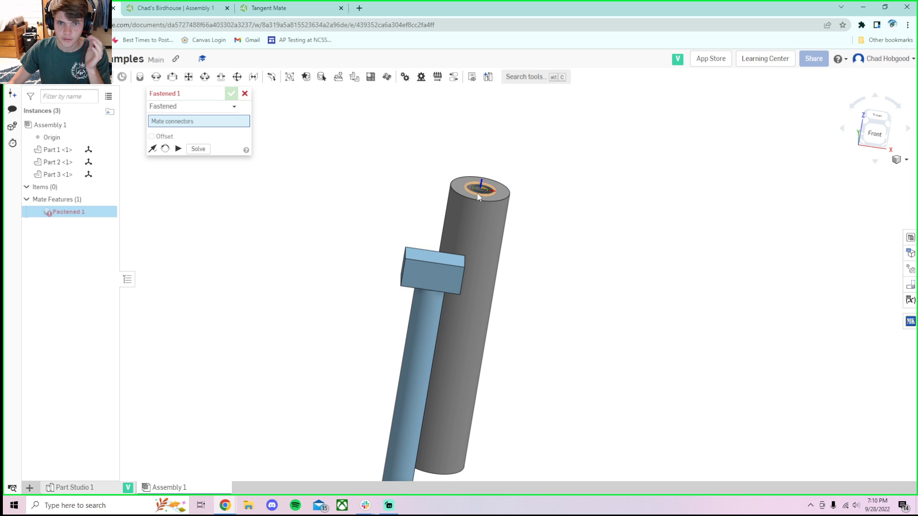
click(477, 194)
right_drag(495, 321, 488, 263)
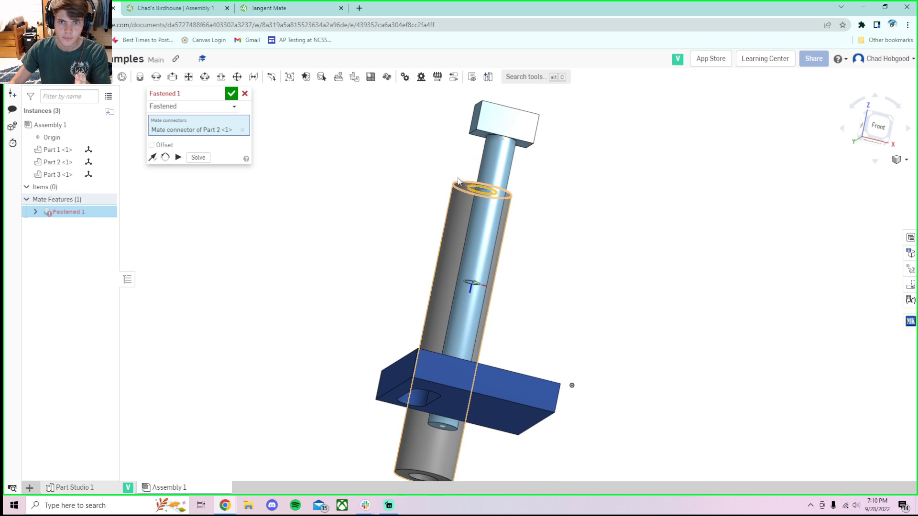
click(491, 139)
Step: Examine the fastened tube and bolt from the top view and remove both mate connectors from the mate
right_drag(574, 211, 572, 254)
right_drag(598, 113, 719, 195)
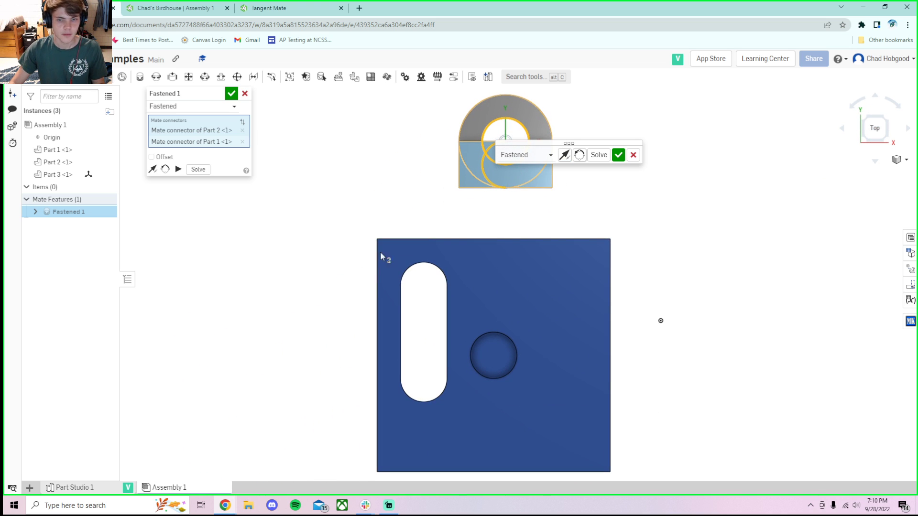
drag(568, 143, 357, 158)
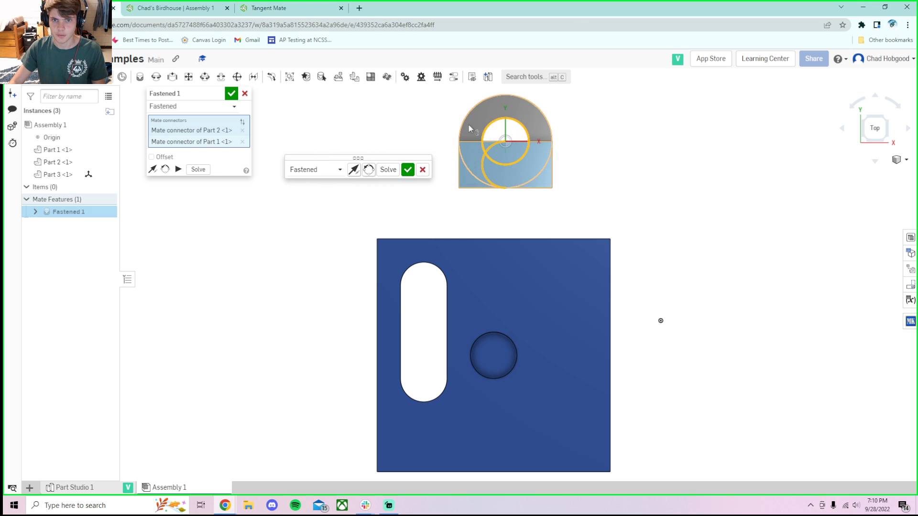
scroll(493, 143, up, 4)
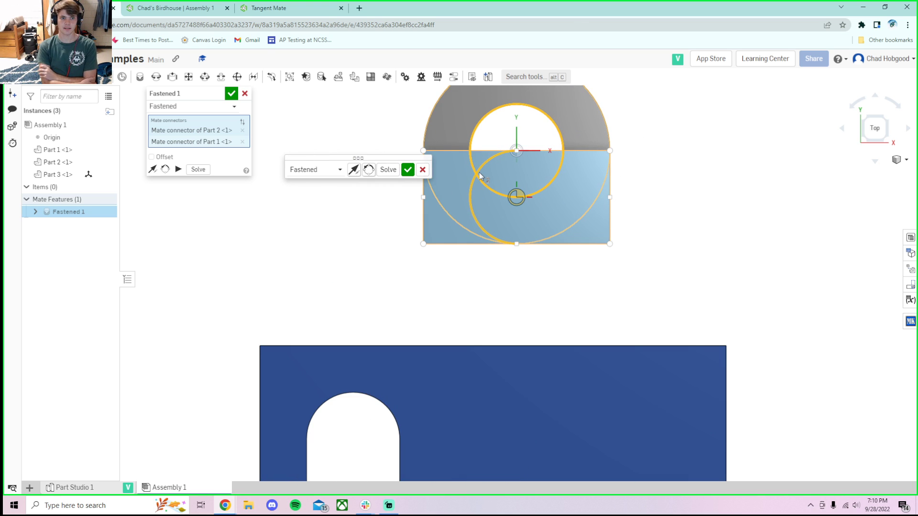
click(389, 170)
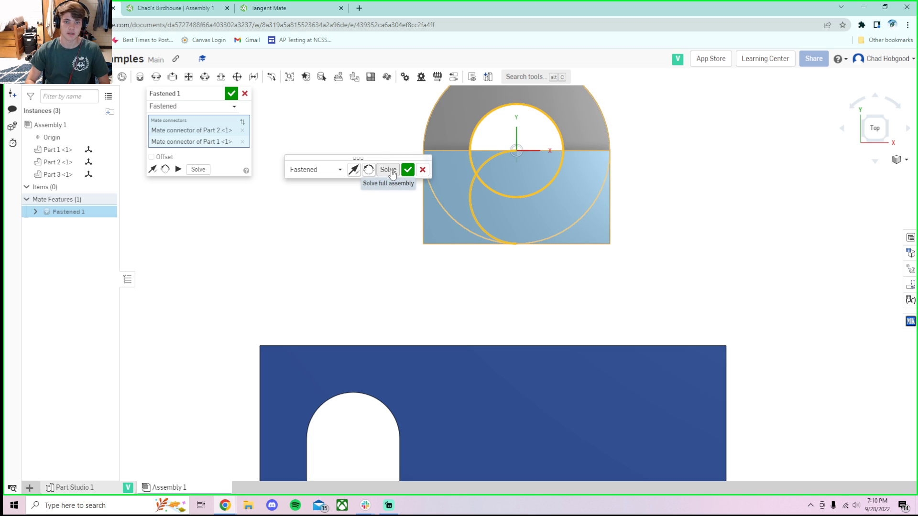
click(242, 130)
click(242, 130)
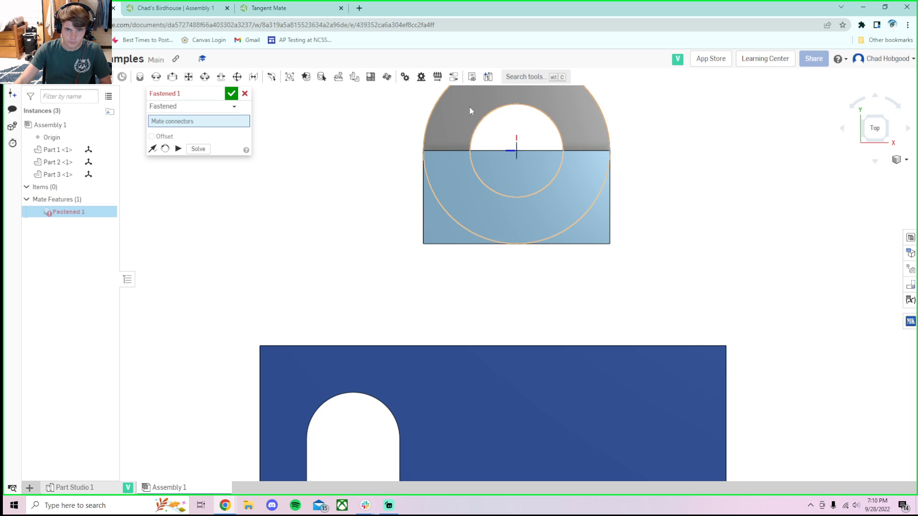
Step: Move the bolt clear of the tube and fasten the tube's upper hole centre to the centre where the bolt shaft meets its head
drag(494, 181, 253, 265)
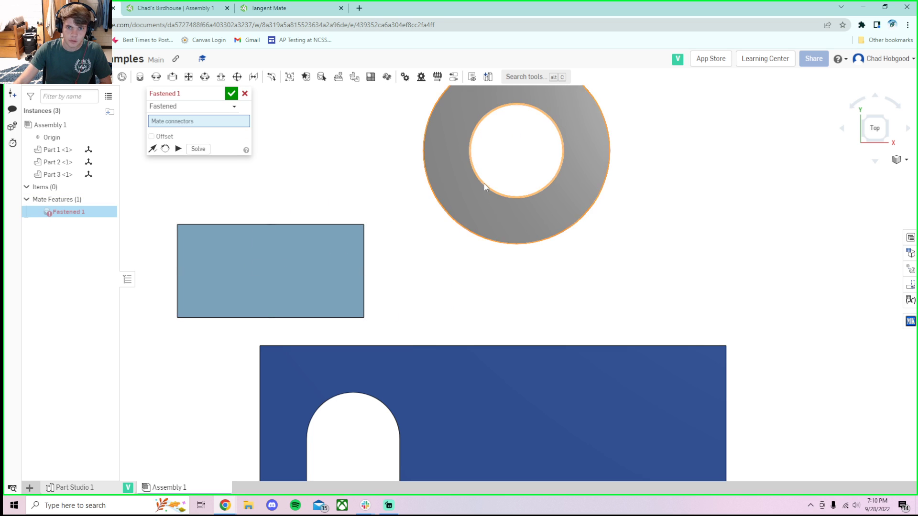
click(483, 184)
key(shift+7)
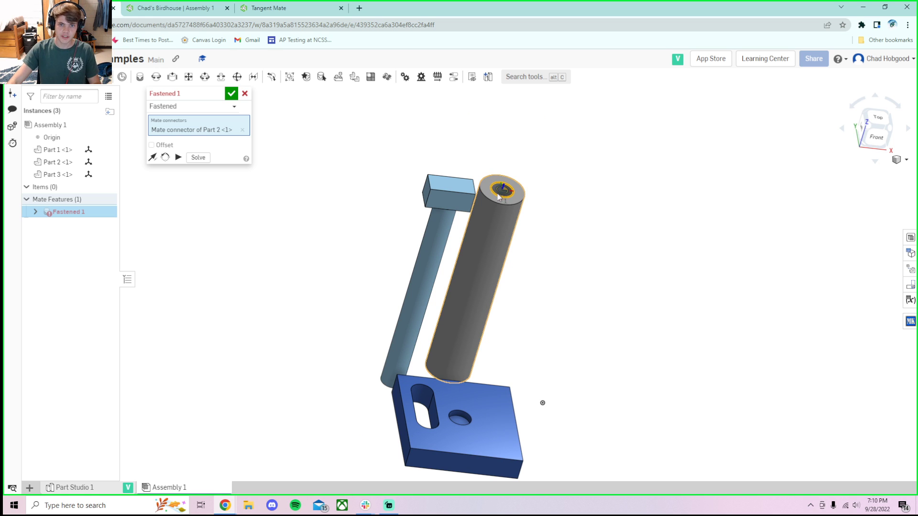
scroll(443, 210, up, 3)
right_drag(445, 208, 471, 176)
scroll(450, 209, up, 4)
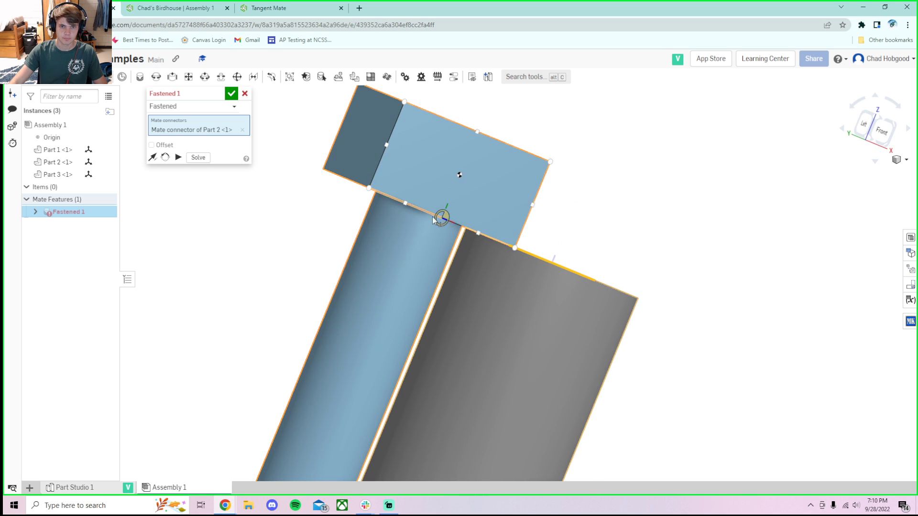
scroll(430, 220, up, 3)
scroll(428, 219, down, 5)
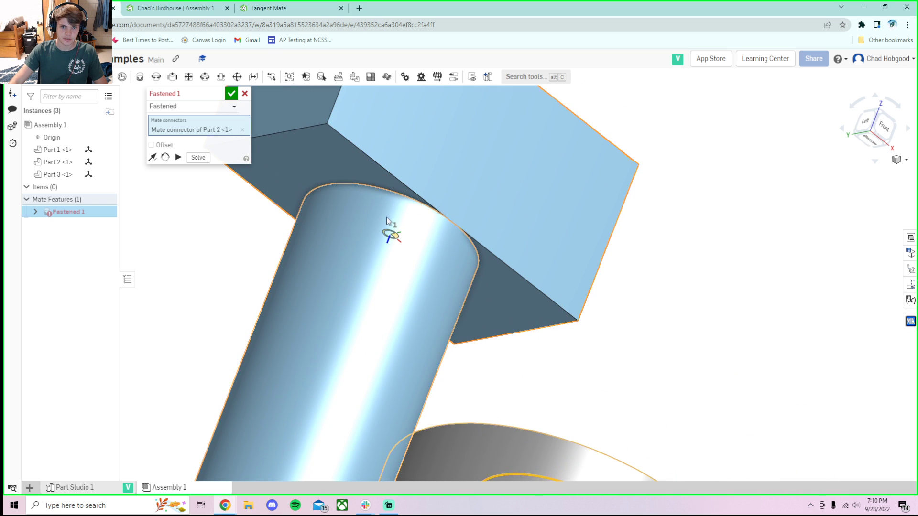
click(389, 234)
Step: Examine how the X, Y and Z axes of the two mate connectors line up between the tube and the bolt
scroll(381, 224, down, 4)
scroll(377, 215, up, 3)
right_drag(376, 215, 335, 249)
scroll(293, 277, up, 5)
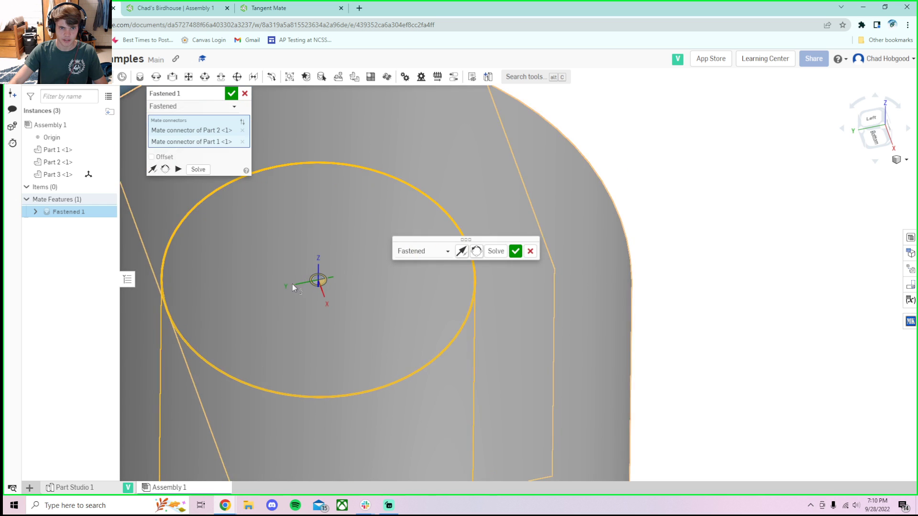
right_drag(293, 278, 323, 305)
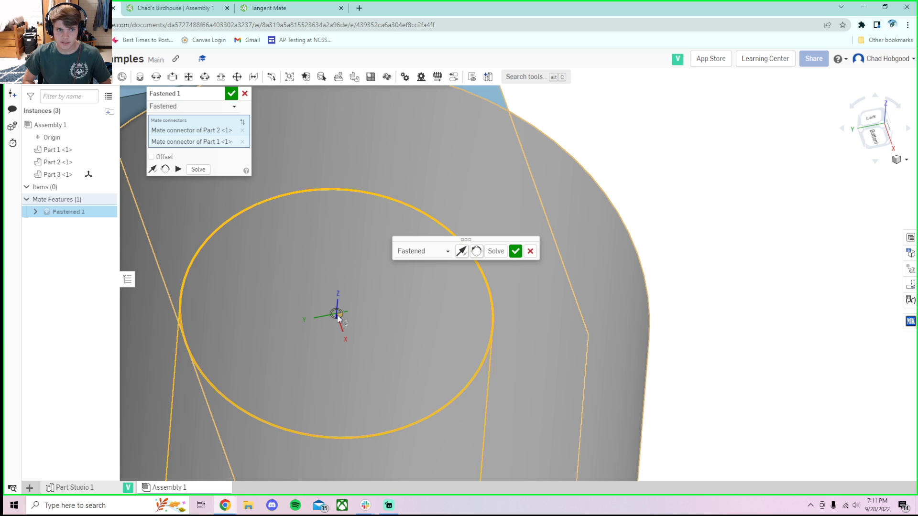
scroll(357, 311, up, 2)
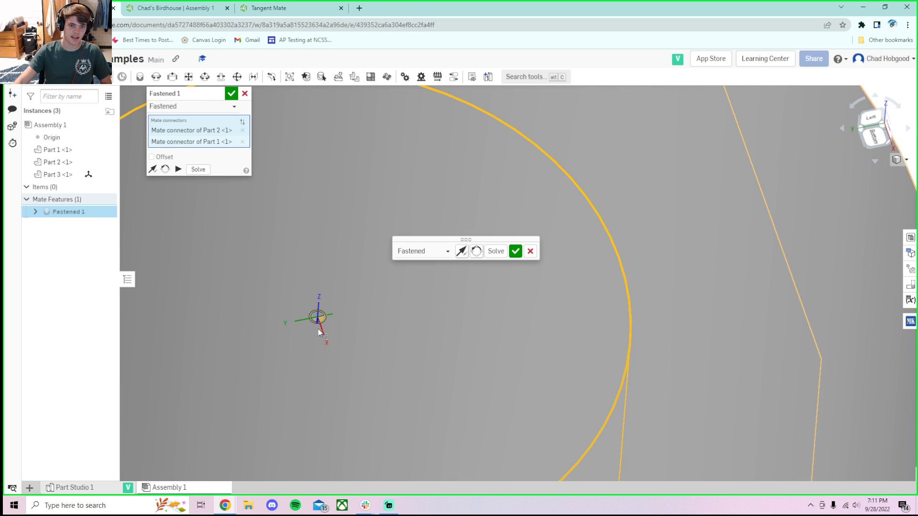
scroll(311, 323, up, 1)
right_drag(310, 323, 287, 316)
scroll(286, 314, down, 5)
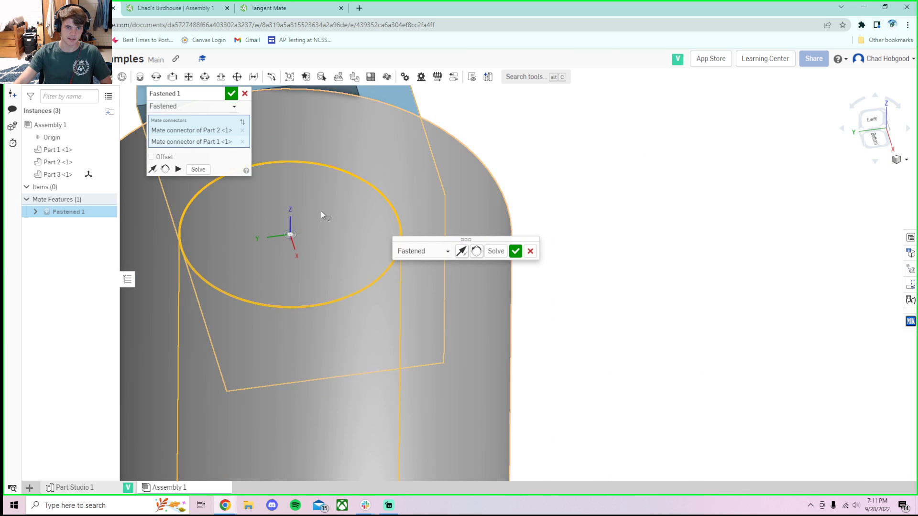
right_drag(320, 211, 293, 206)
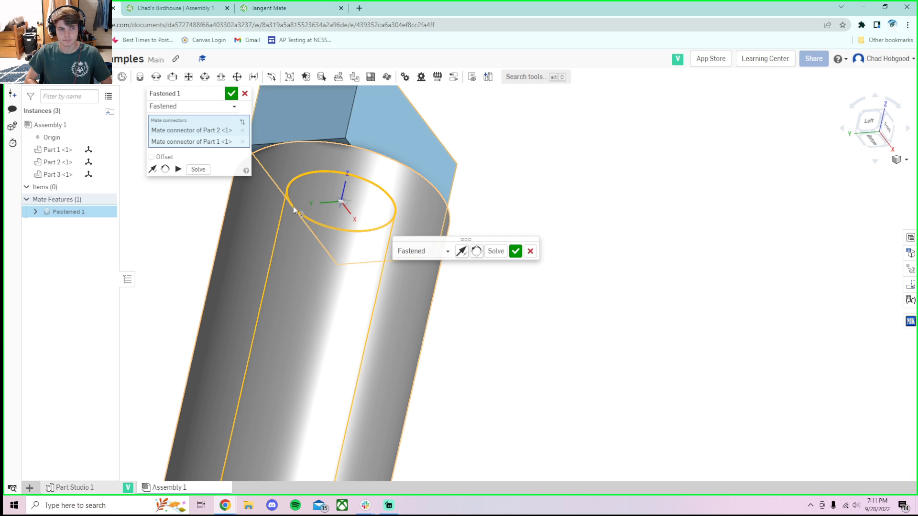
Step: Accept the Fastened mate between the tube and the bolt without adding another mate
click(515, 252)
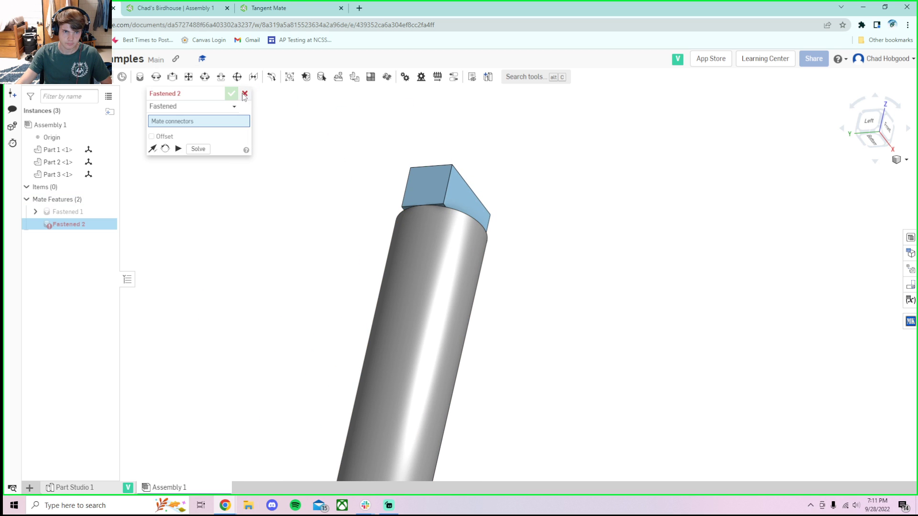
key(Escape)
scroll(545, 268, down, 5)
right_drag(569, 288, 549, 305)
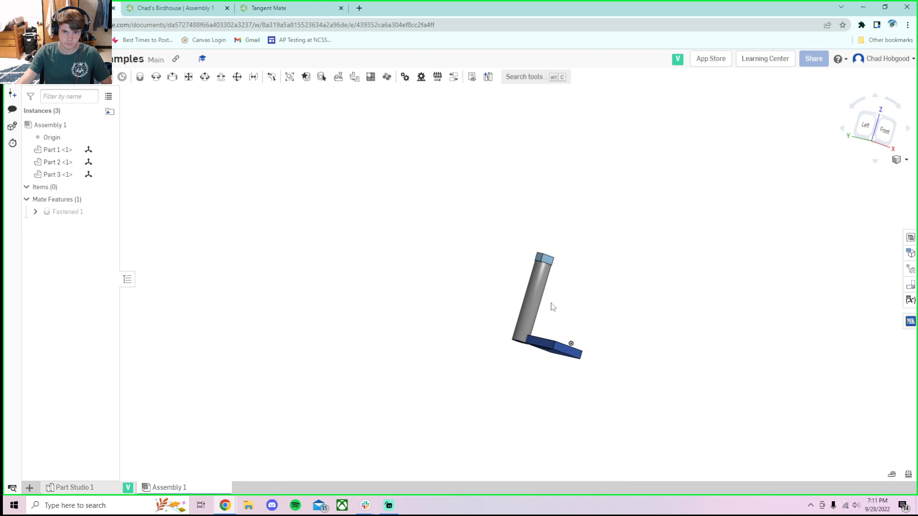
Step: Move the fastened tube and bolt as one unit above the blue plate, inspecting the joint from below
scroll(555, 273, up, 5)
right_drag(558, 270, 541, 293)
drag(513, 290, 525, 269)
right_drag(481, 438, 502, 379)
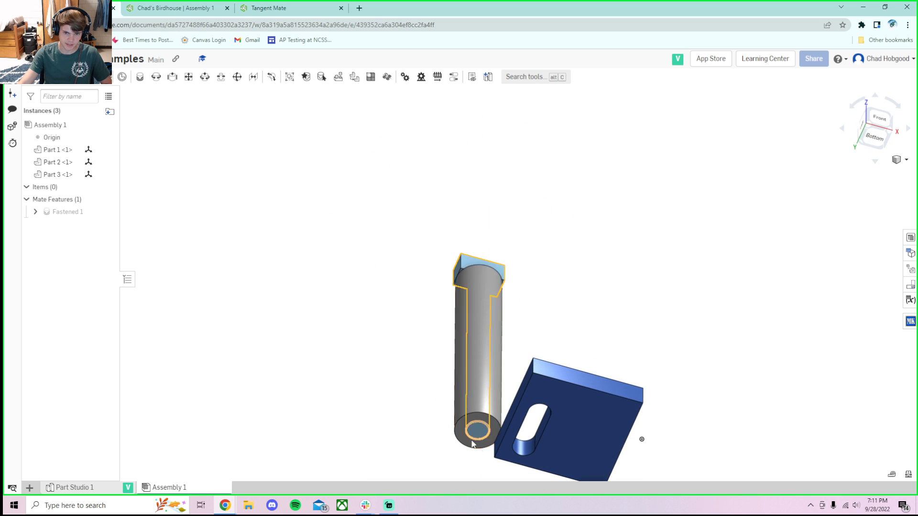
scroll(480, 440, up, 5)
scroll(500, 313, down, 5)
right_drag(576, 227, 573, 255)
scroll(575, 252, down, 4)
scroll(576, 125, up, 5)
scroll(581, 202, down, 4)
right_drag(676, 172, 653, 198)
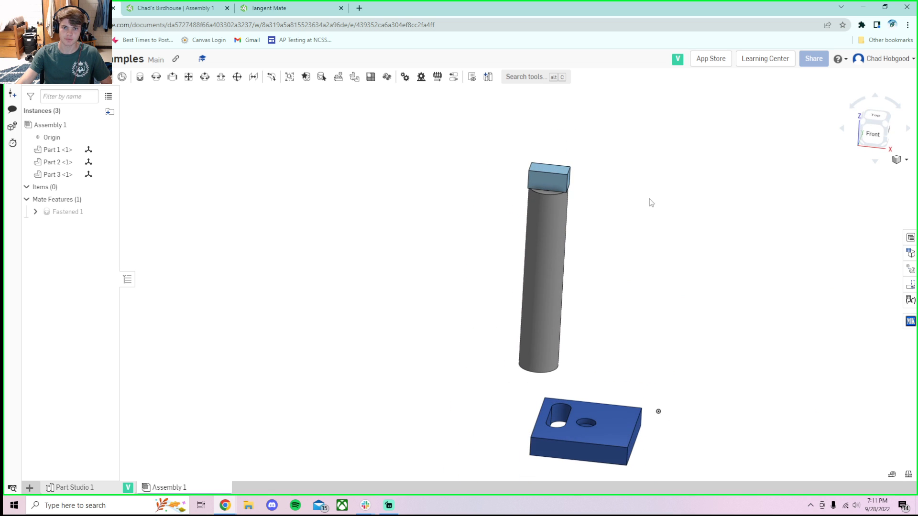
drag(542, 199, 623, 221)
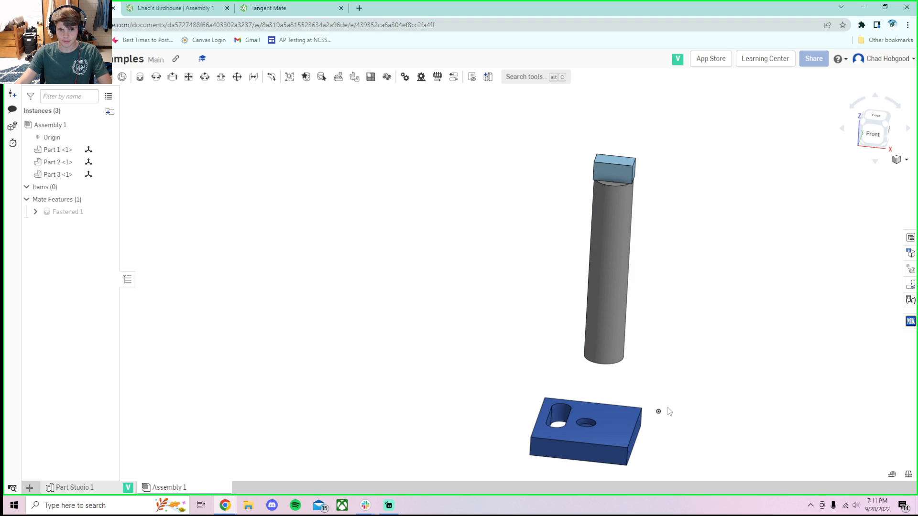
Step: Apply a Fastened mate between the centre of the bolt shaft's lower end and the assembly origin
key(m)
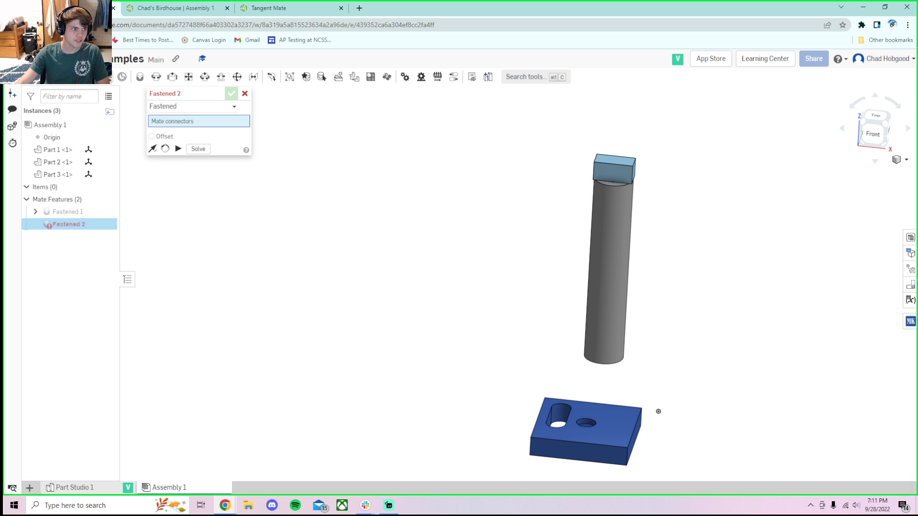
scroll(578, 316, up, 4)
right_drag(642, 388, 592, 314)
click(650, 423)
click(589, 312)
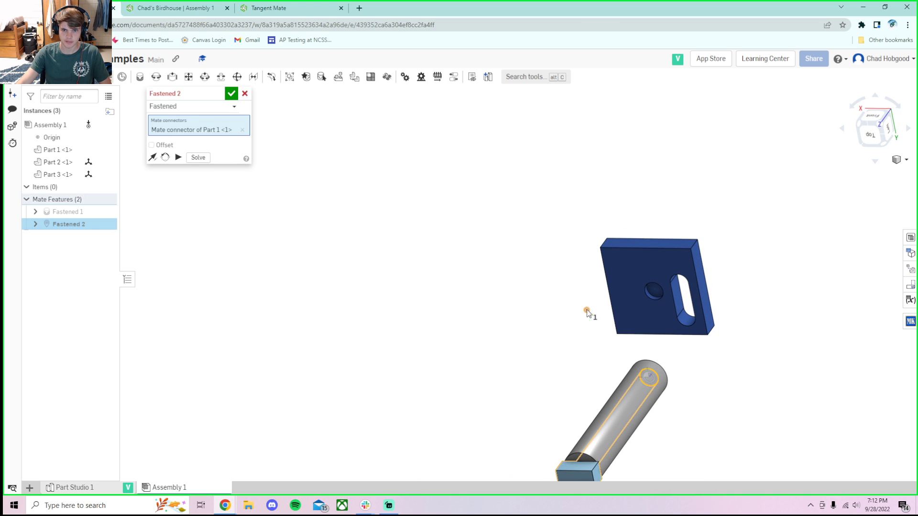
right_drag(596, 388, 508, 316)
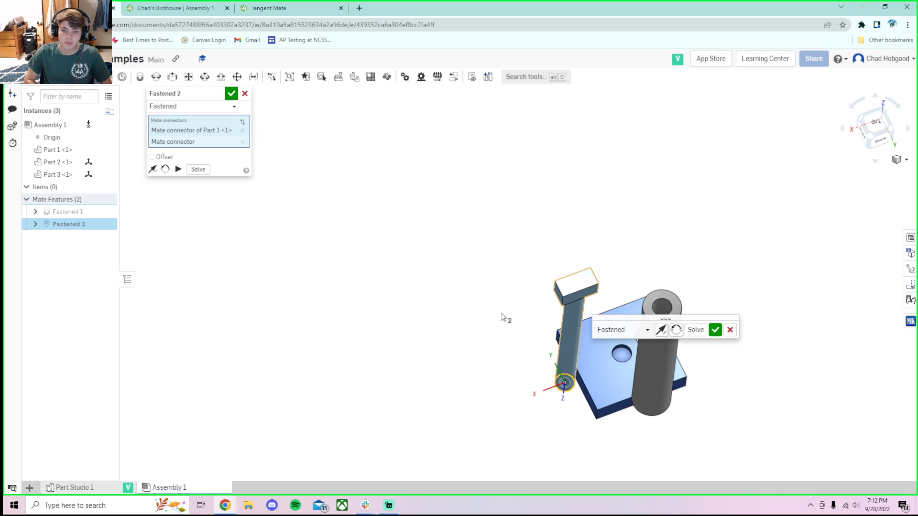
Step: Examine the mate connector axes at the bolt's lower end and the bolt's orientation relative to the tube and plate
scroll(554, 411, up, 5)
right_drag(568, 382, 541, 377)
scroll(540, 378, down, 4)
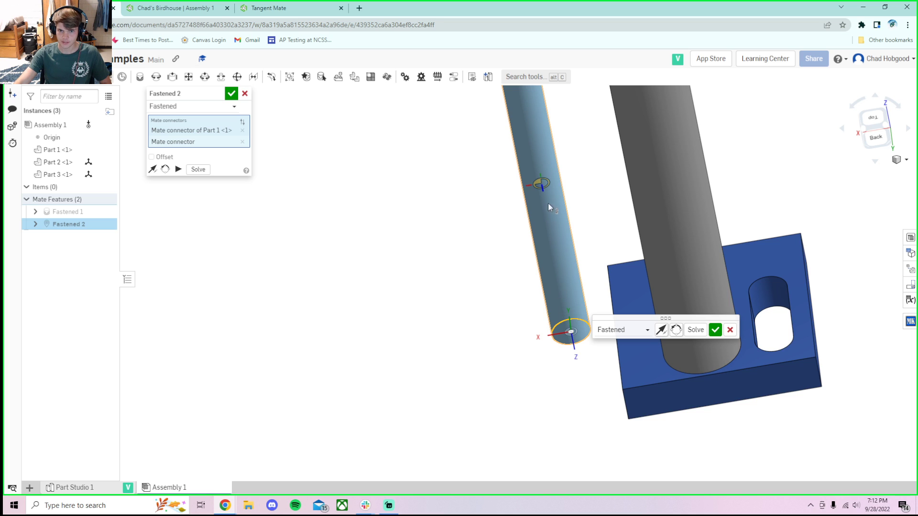
scroll(548, 208, down, 5)
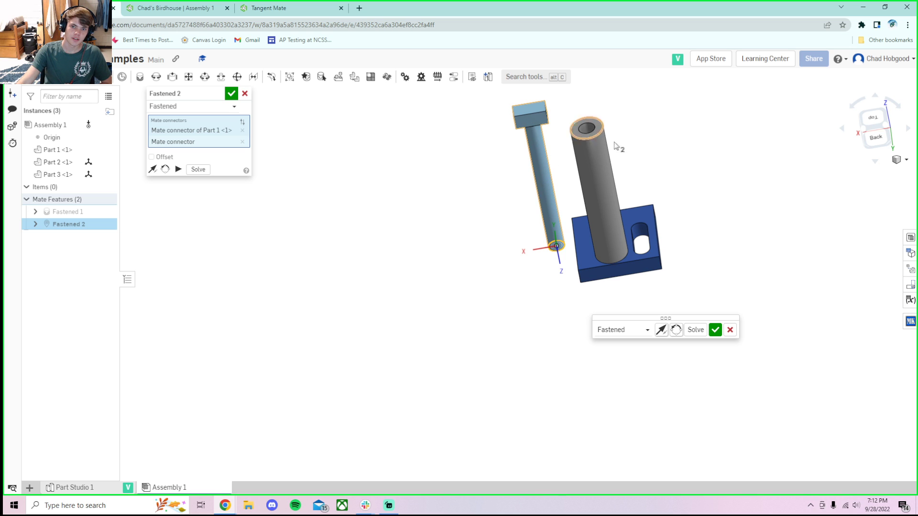
scroll(515, 153, up, 3)
right_drag(515, 152, 542, 154)
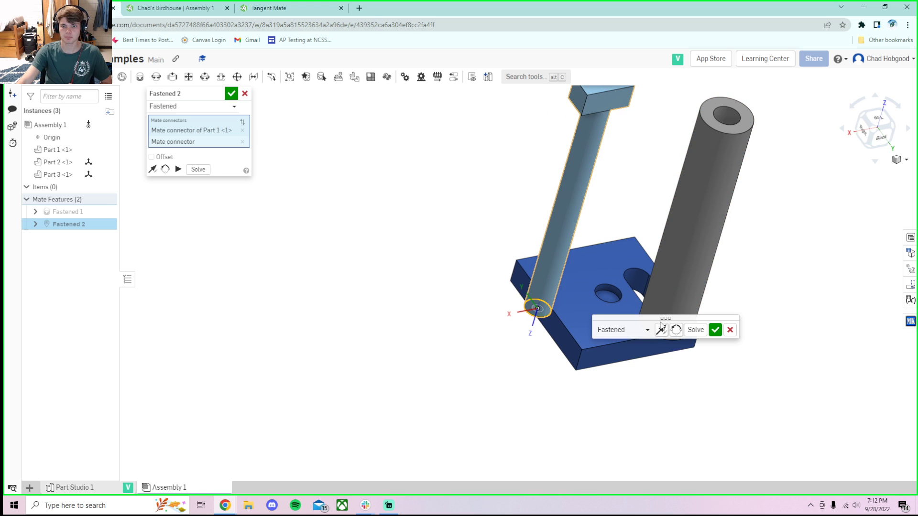
drag(665, 318, 350, 221)
scroll(492, 192, down, 3)
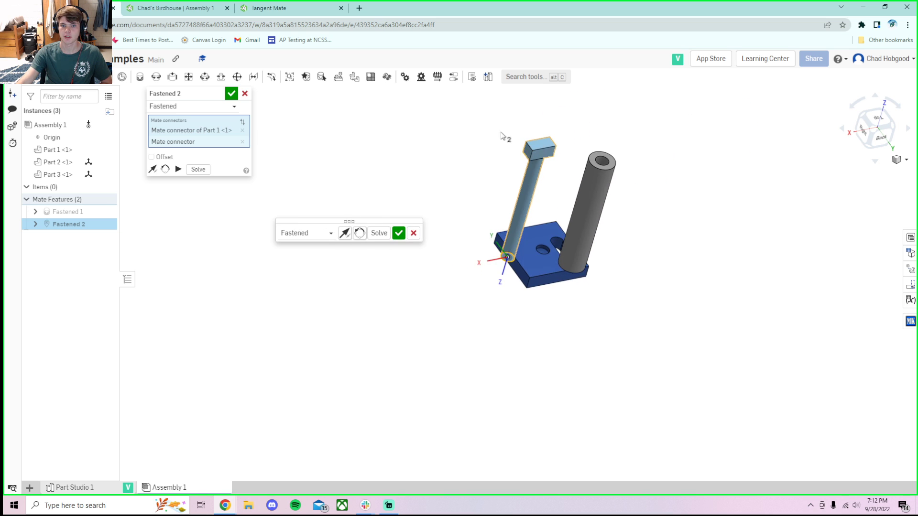
scroll(526, 134, up, 3)
right_drag(536, 144, 525, 139)
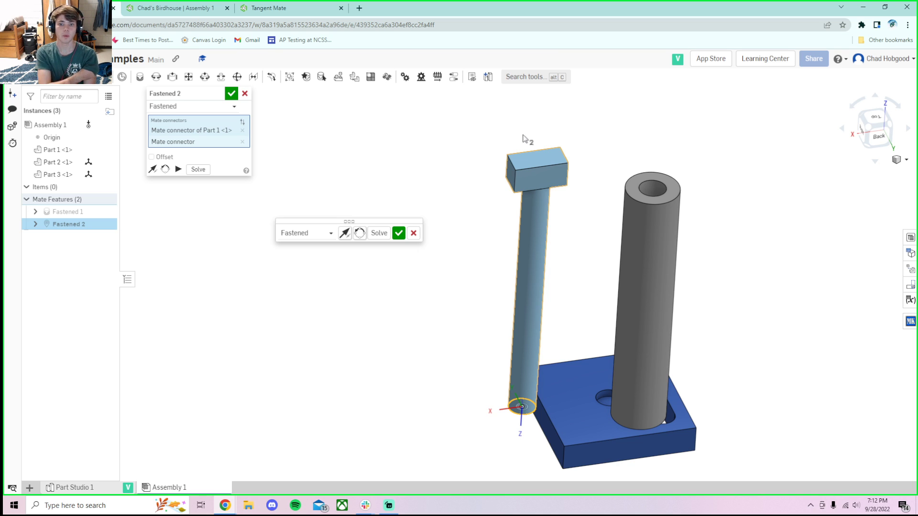
Step: Solve and accept the Fastened mate between the bolt end and the origin, and undo it
click(380, 233)
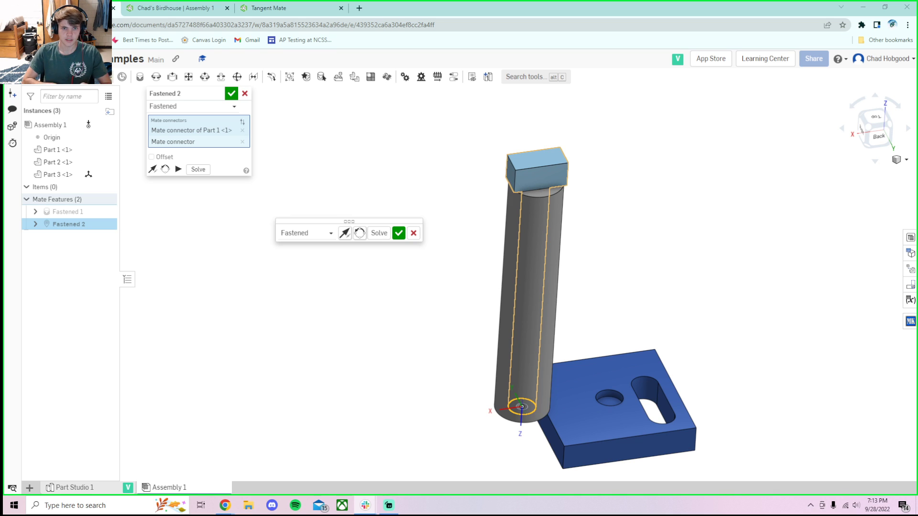
click(397, 233)
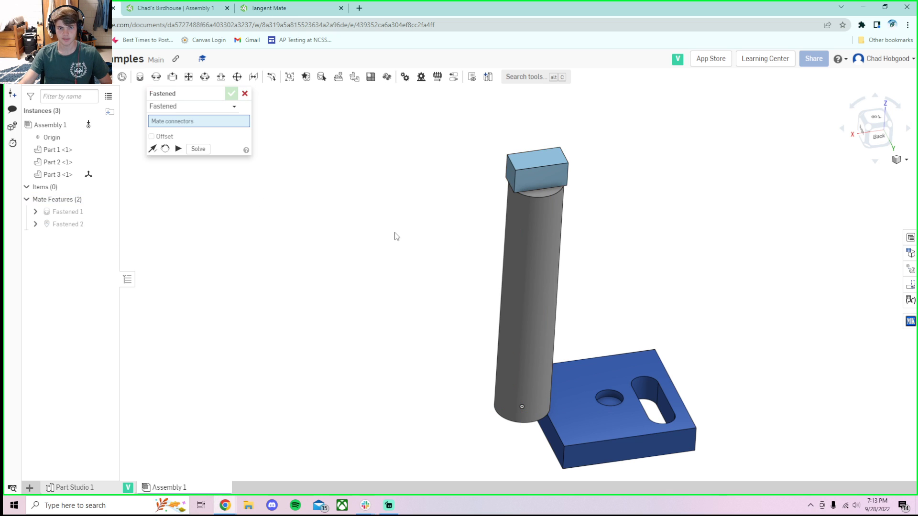
click(245, 94)
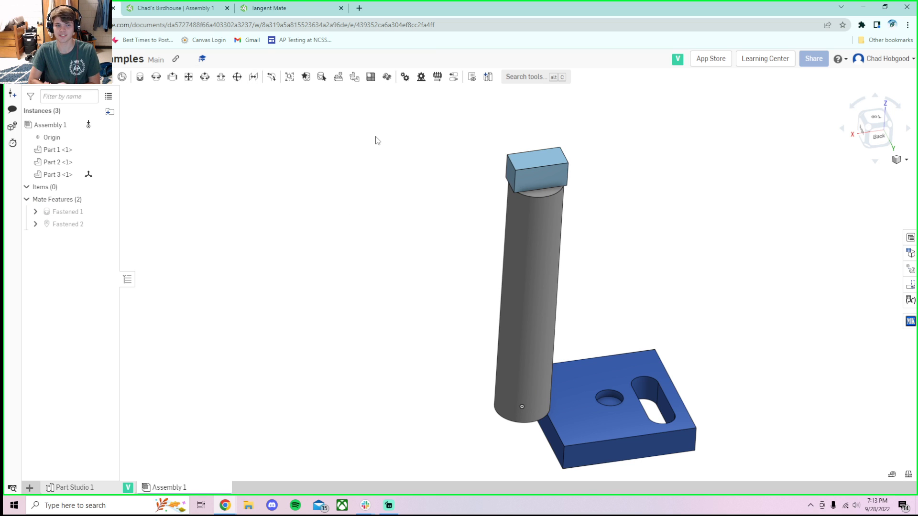
key(ctrl+z)
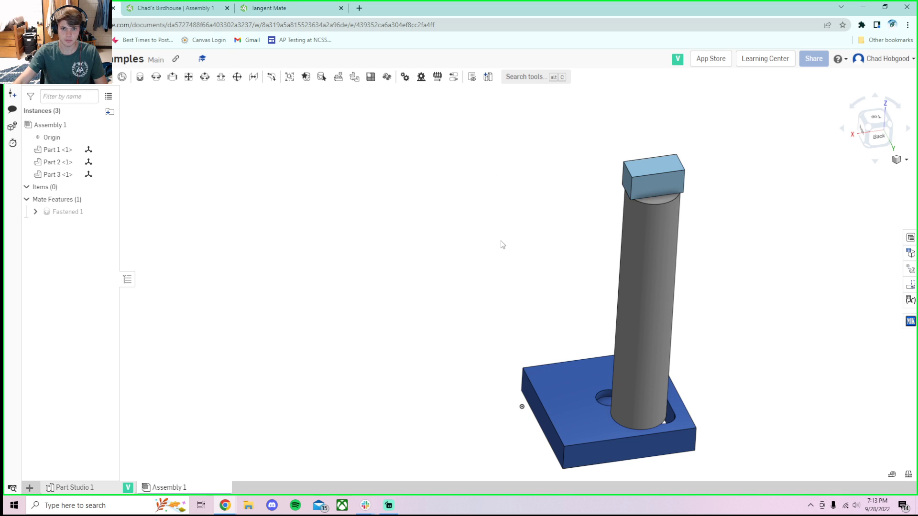
key(m)
right_drag(553, 315, 565, 215)
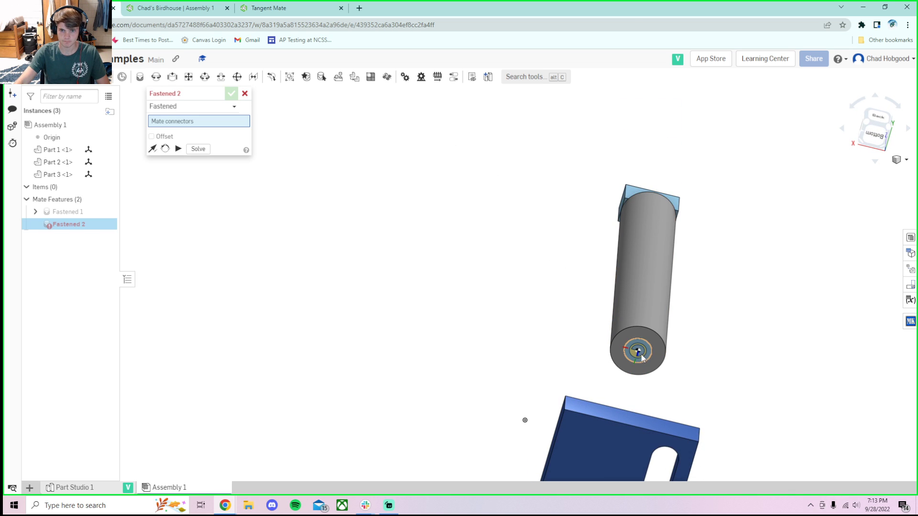
click(525, 421)
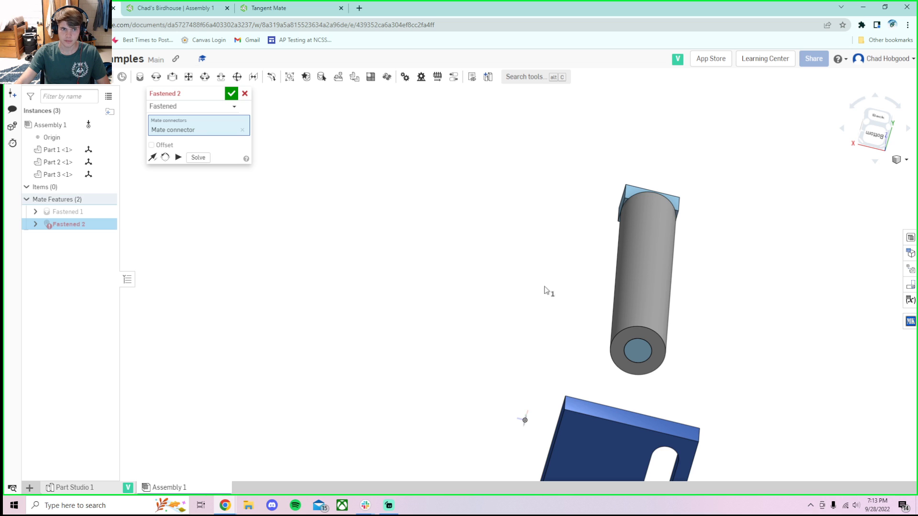
click(637, 350)
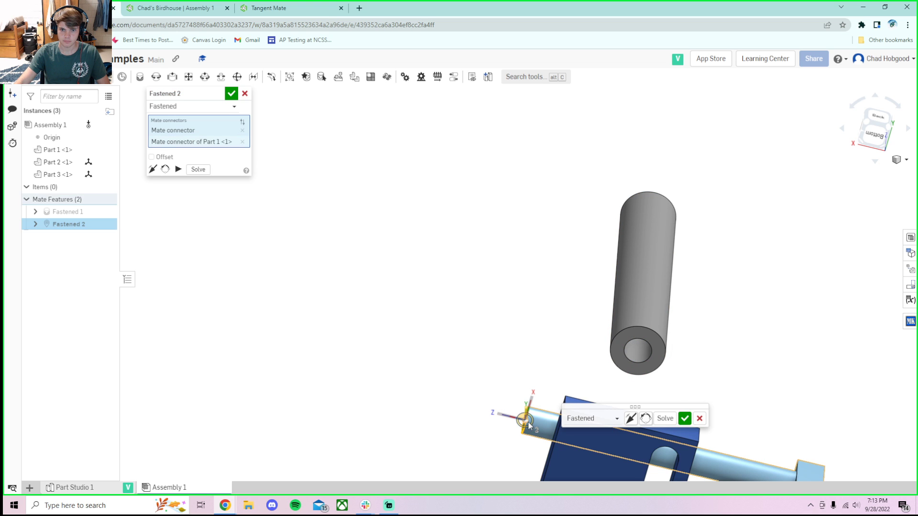
right_drag(536, 324, 520, 395)
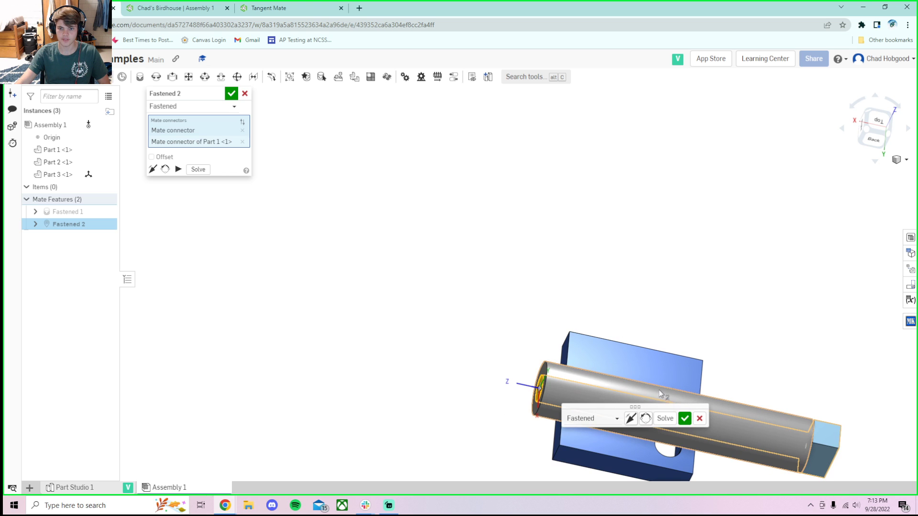
click(699, 419)
Step: Fasten the assembly origin to the centre of the bolt shaft's lower end and solve the mate
right_drag(563, 312, 573, 257)
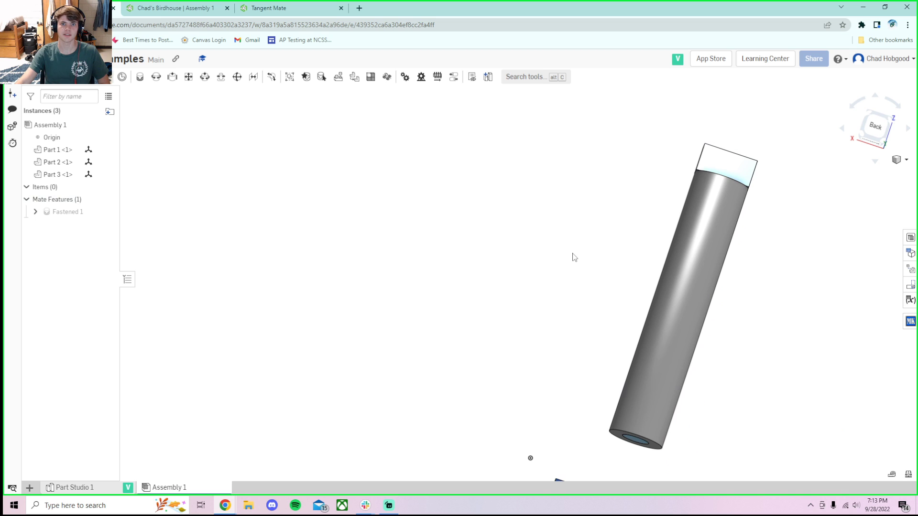
scroll(573, 258, down, 3)
key(f)
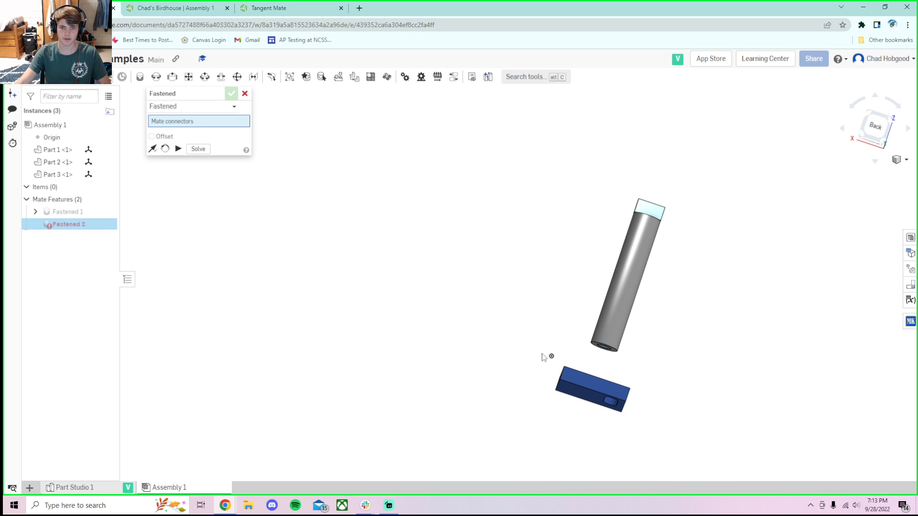
click(545, 355)
scroll(588, 350, up, 4)
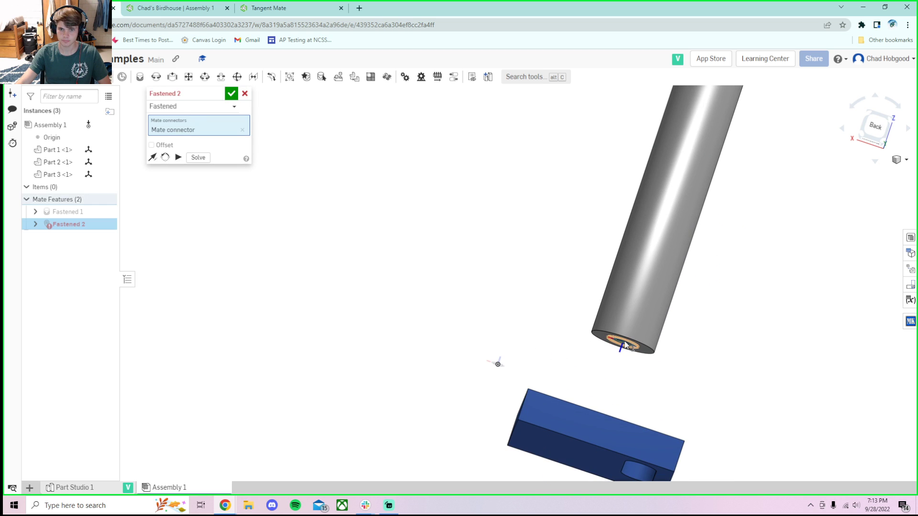
click(626, 346)
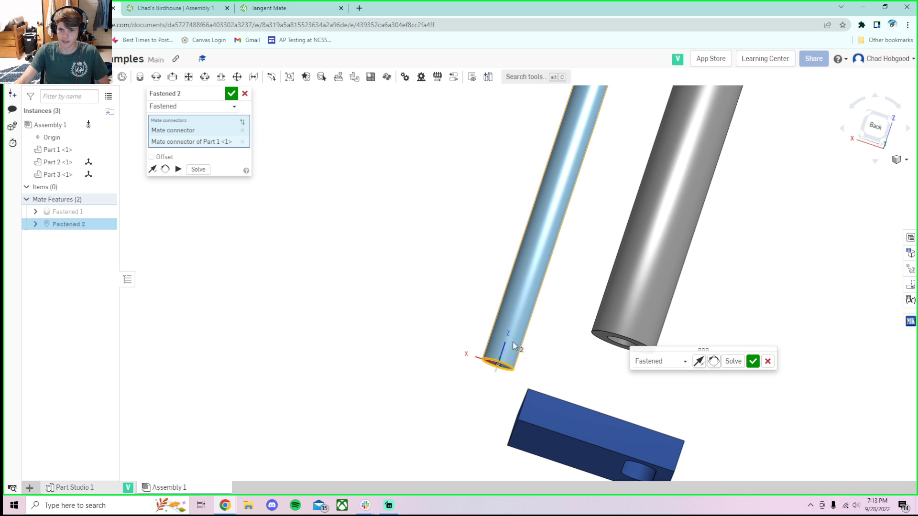
click(733, 362)
Step: Flip the primary axis of the origin mate in the back view, and flip it back to restore the bolt's direction
right_drag(602, 284, 601, 278)
click(875, 126)
scroll(459, 148, down, 5)
scroll(467, 147, up, 4)
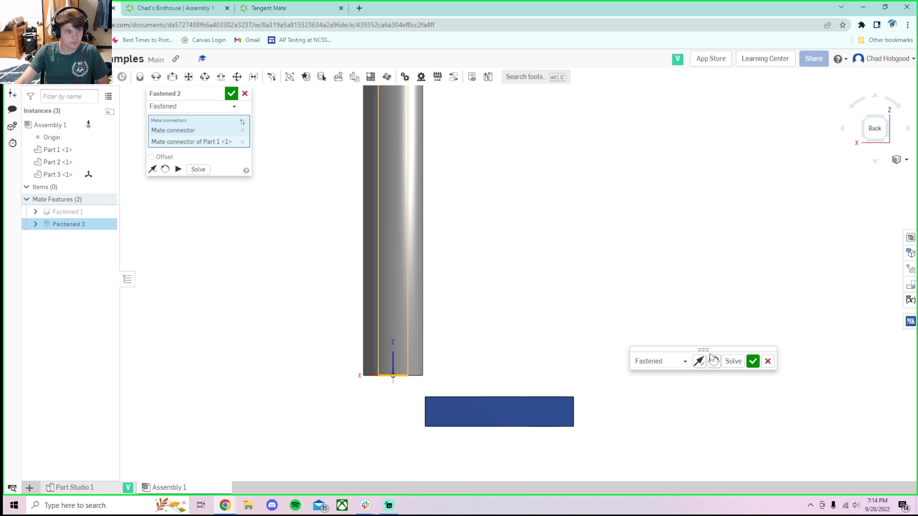
drag(703, 349, 501, 201)
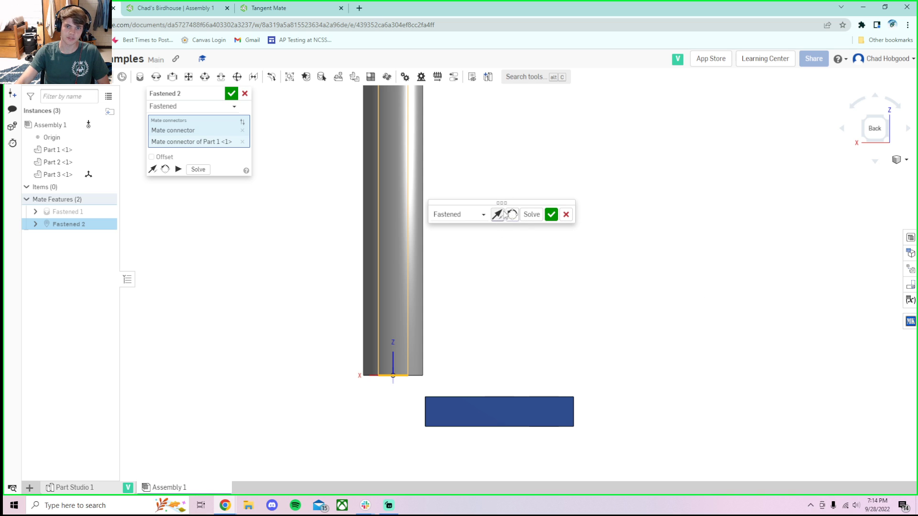
drag(499, 203, 533, 183)
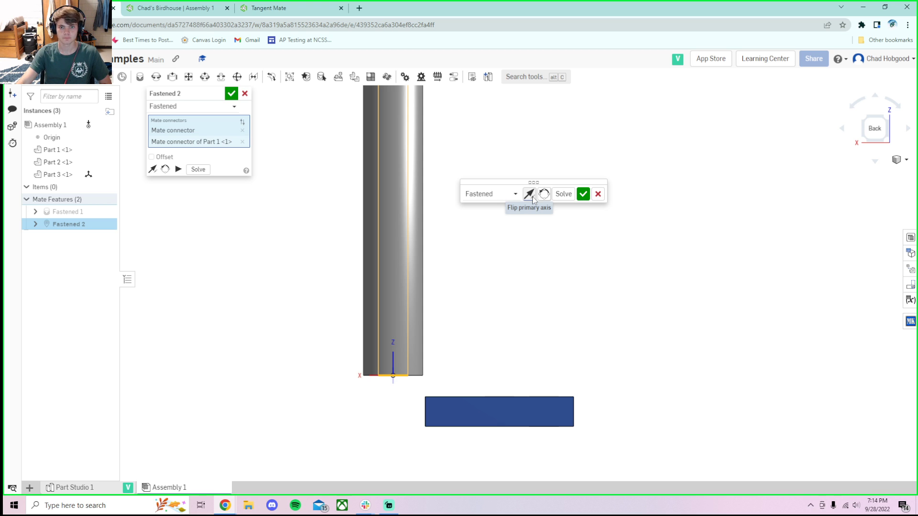
click(530, 194)
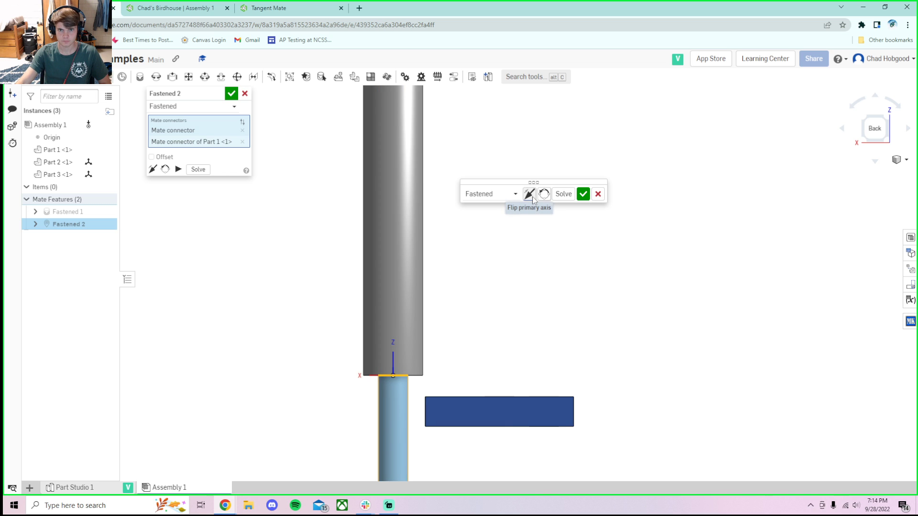
scroll(497, 332, down, 8)
scroll(464, 414, up, 5)
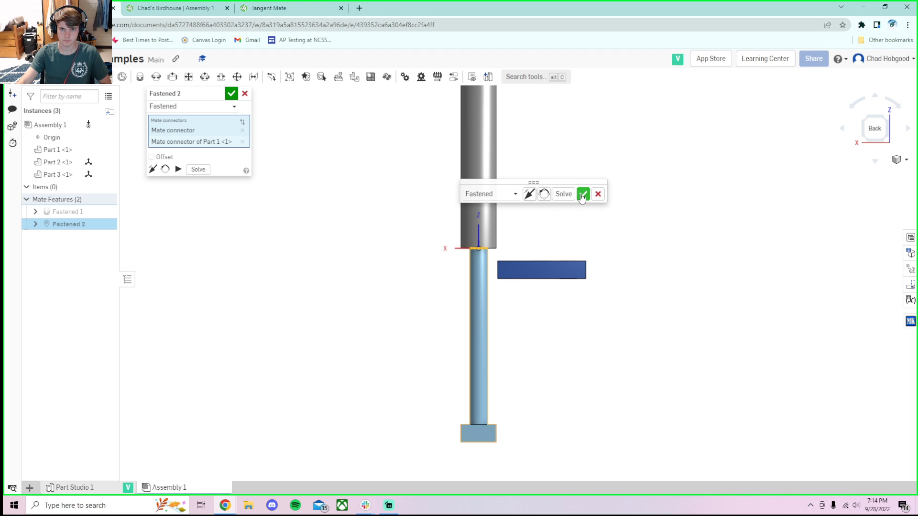
click(531, 196)
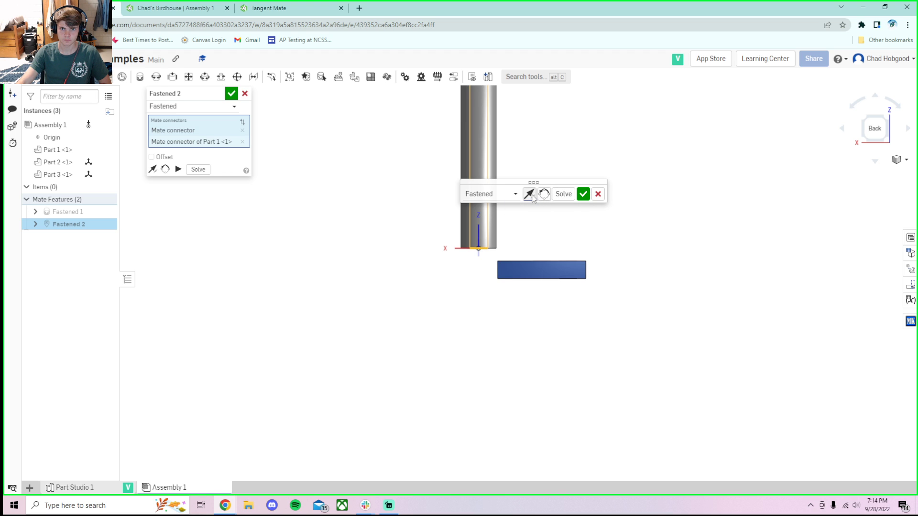
Step: Demonstrate the primary axis flip once more from the back, returning the bolt upright inside the tube
click(875, 129)
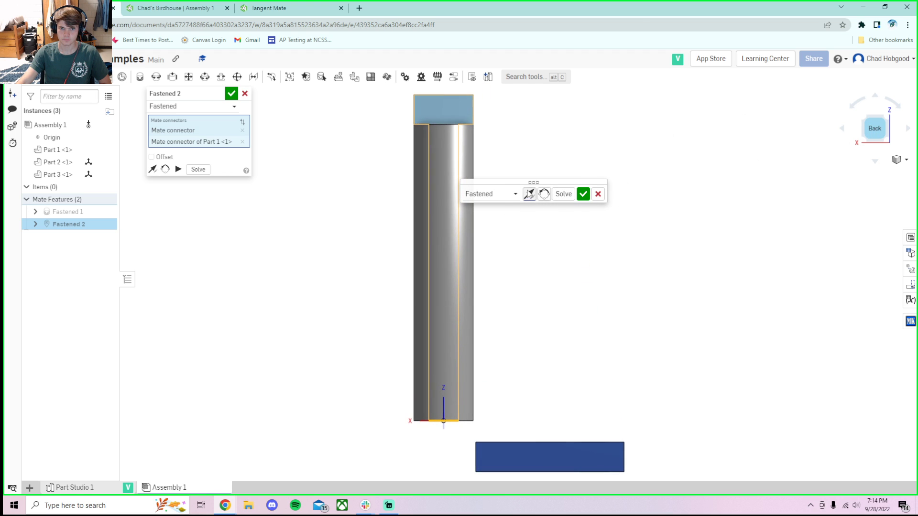
click(530, 194)
scroll(519, 364, down, 5)
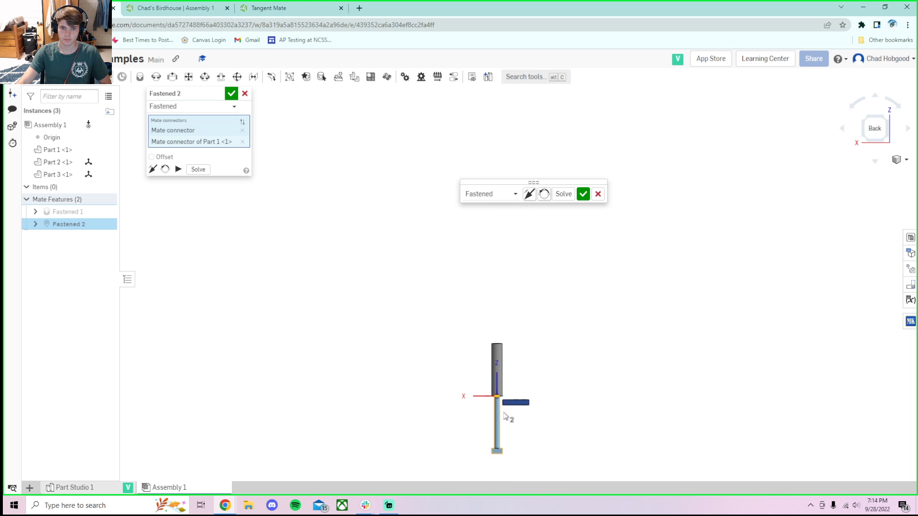
scroll(506, 415, up, 5)
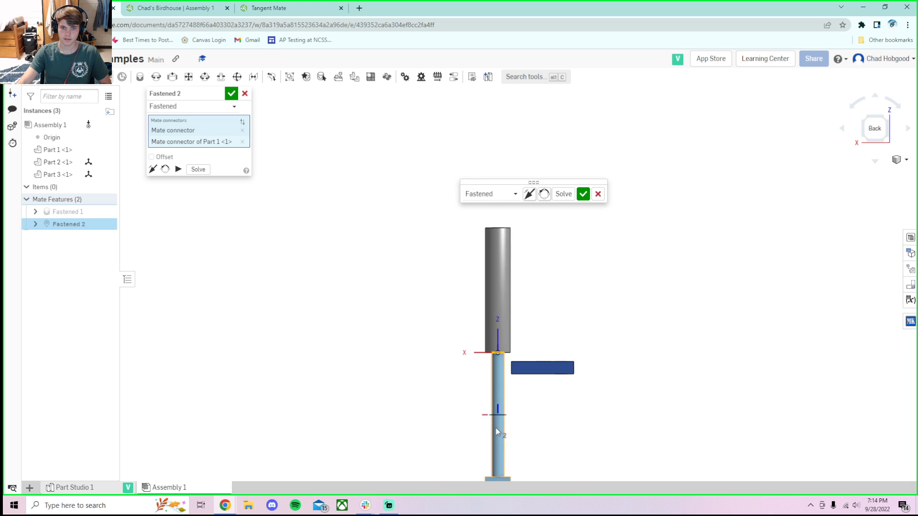
click(530, 194)
right_drag(560, 229, 596, 265)
drag(528, 180, 325, 181)
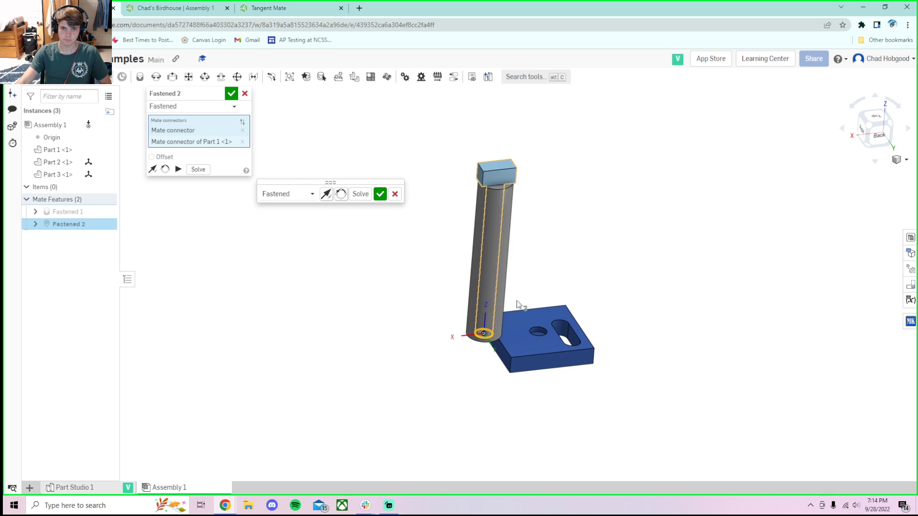
Step: Reorient the origin mate's secondary axis in quarter turns, checking the bolt head's rotation from the top
click(341, 194)
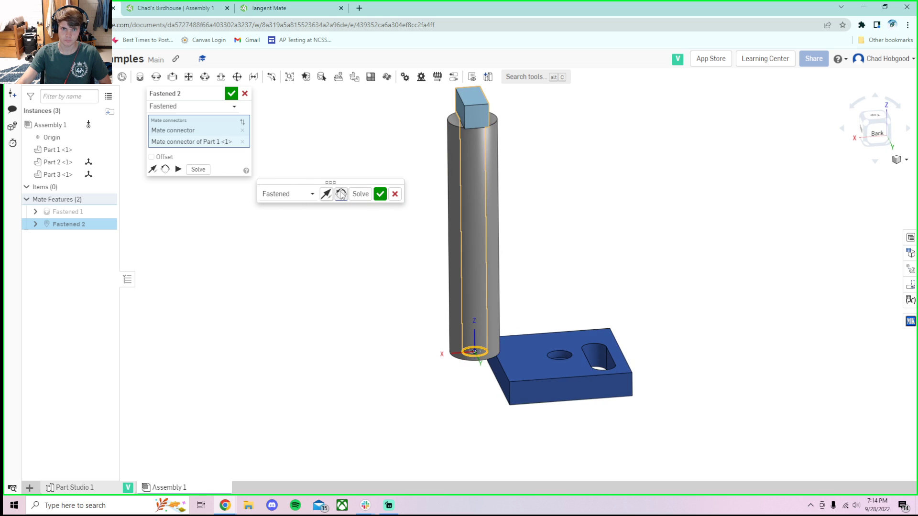
right_drag(512, 119, 630, 134)
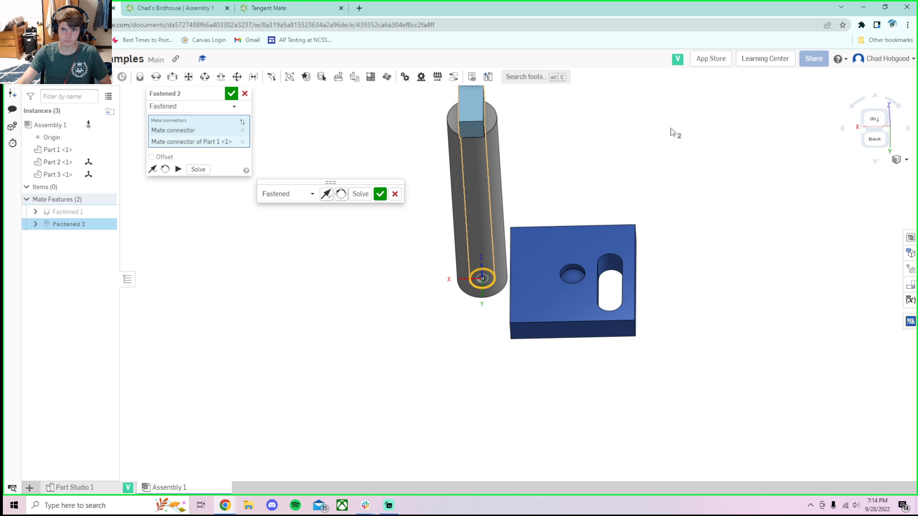
click(880, 123)
scroll(688, 223, up, 3)
mouse_move(742, 221)
right_down()
mouse_move(724, 208)
mouse_move(744, 216)
mouse_move(752, 236)
mouse_move(744, 221)
right_up()
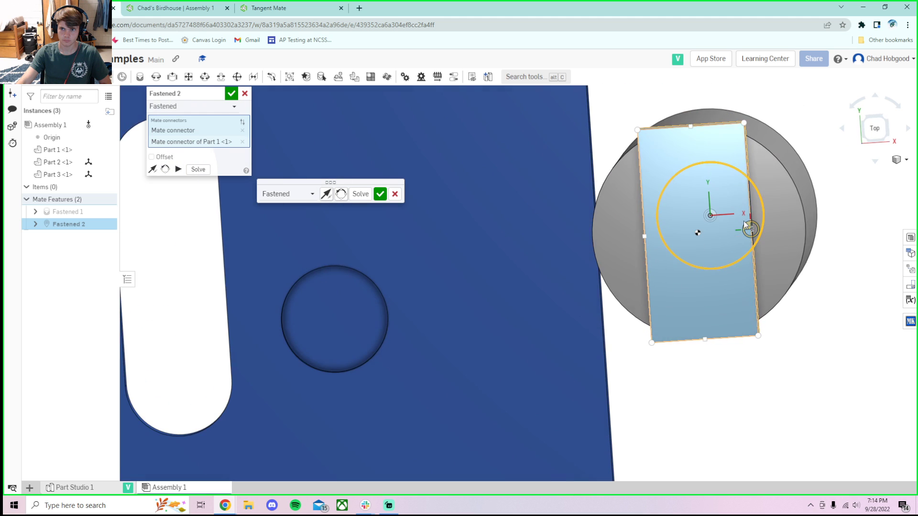
click(874, 128)
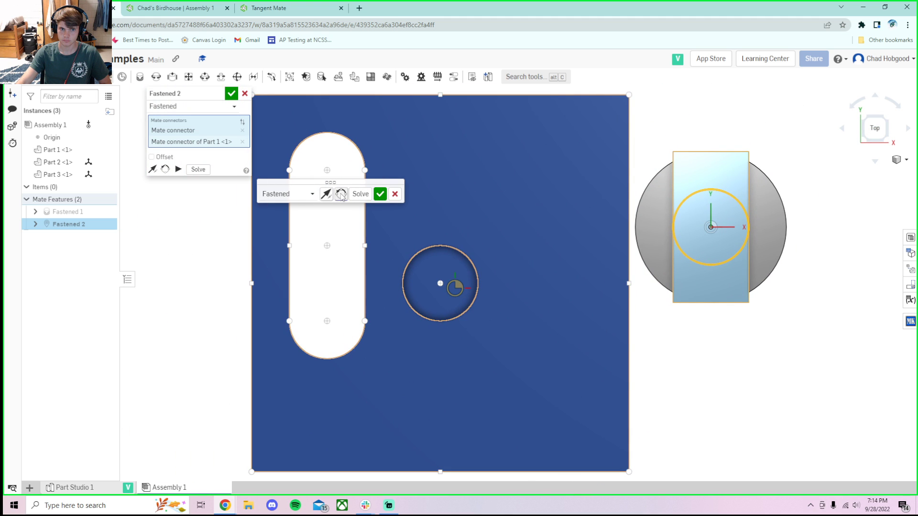
click(340, 194)
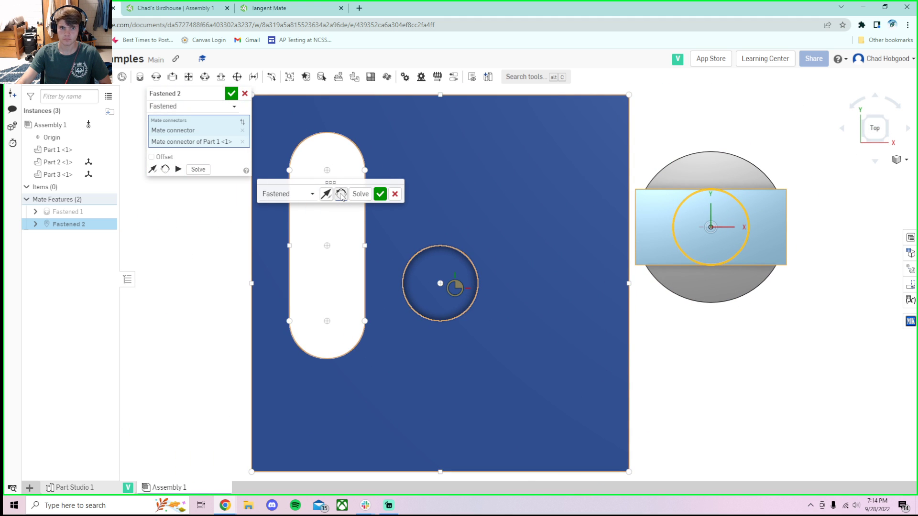
click(341, 194)
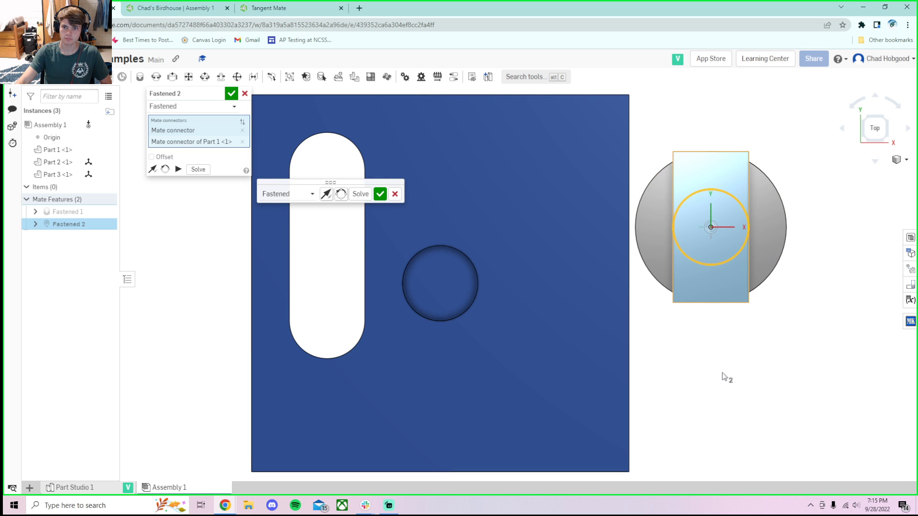
Step: Examine the mated bolt and tube from the left and right, and inspect the origin at the bolt shaft's lower end
right_drag(771, 388, 832, 359)
click(872, 130)
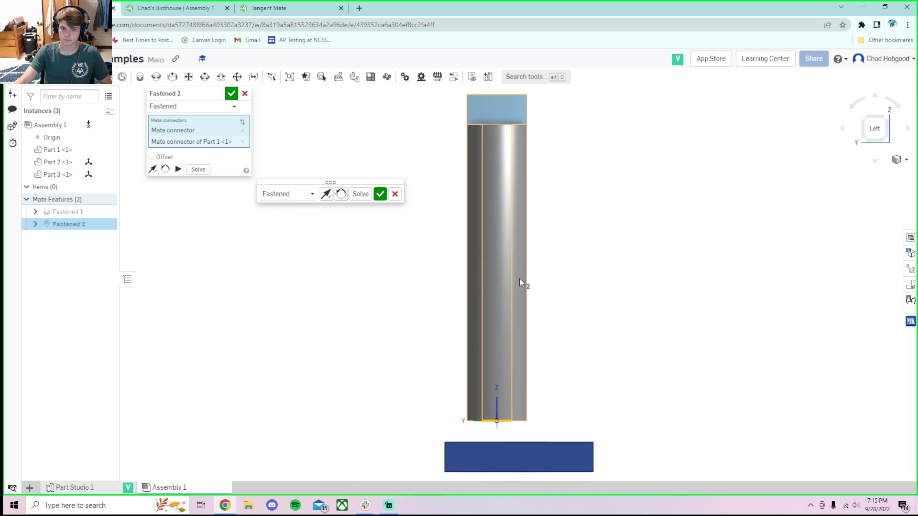
right_drag(500, 281, 489, 279)
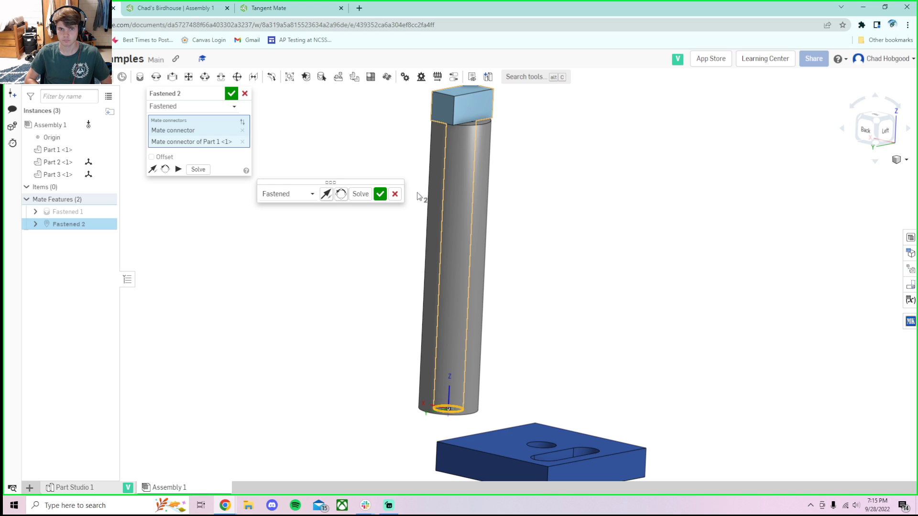
right_drag(553, 225, 665, 234)
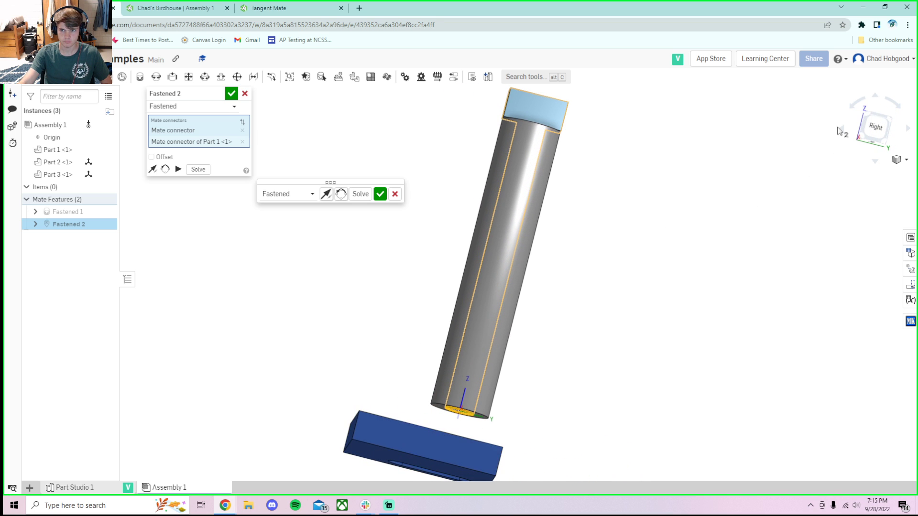
click(875, 128)
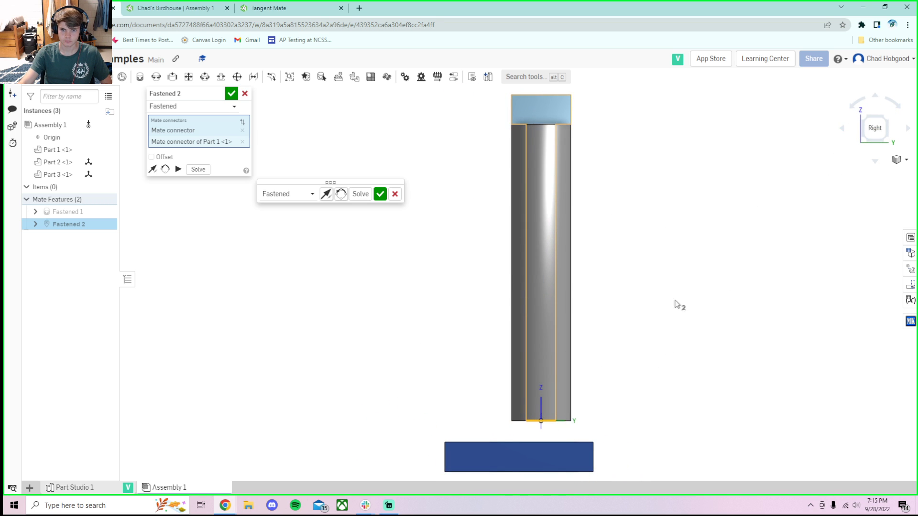
right_drag(675, 227, 611, 243)
scroll(546, 430, up, 5)
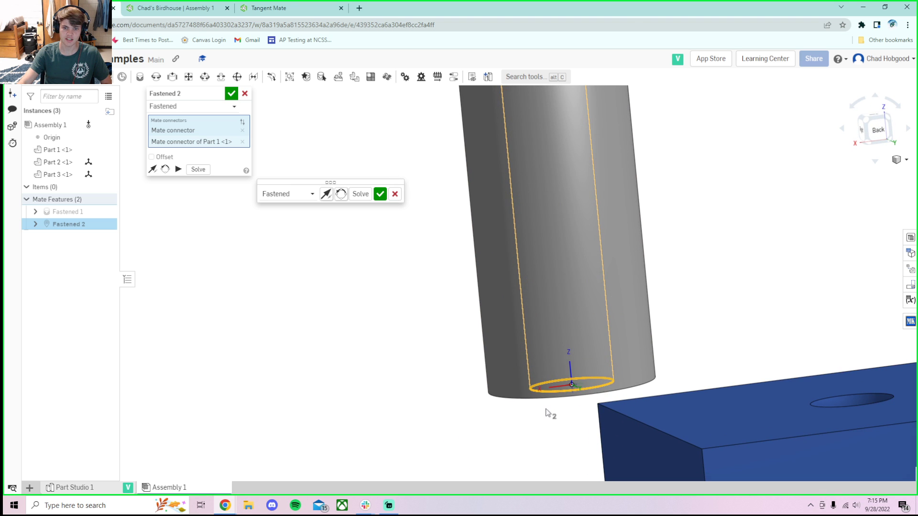
right_drag(550, 396, 590, 379)
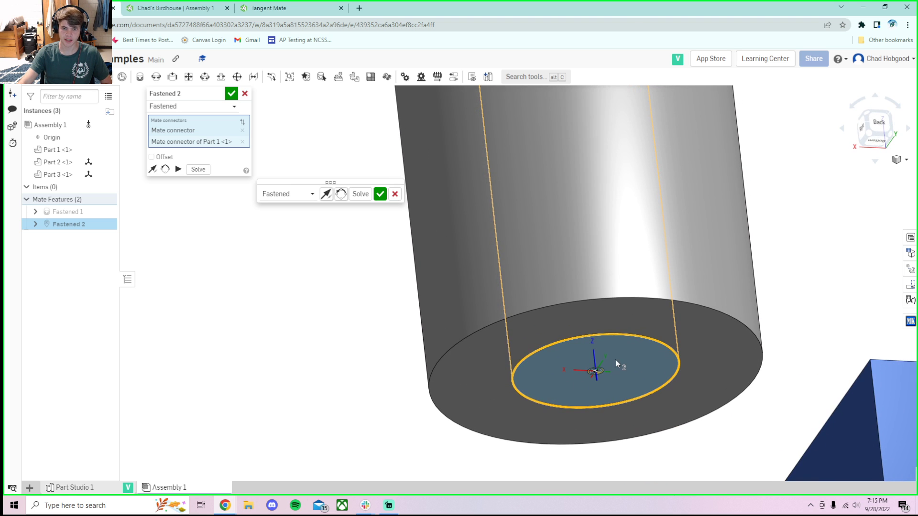
scroll(596, 371, up, 8)
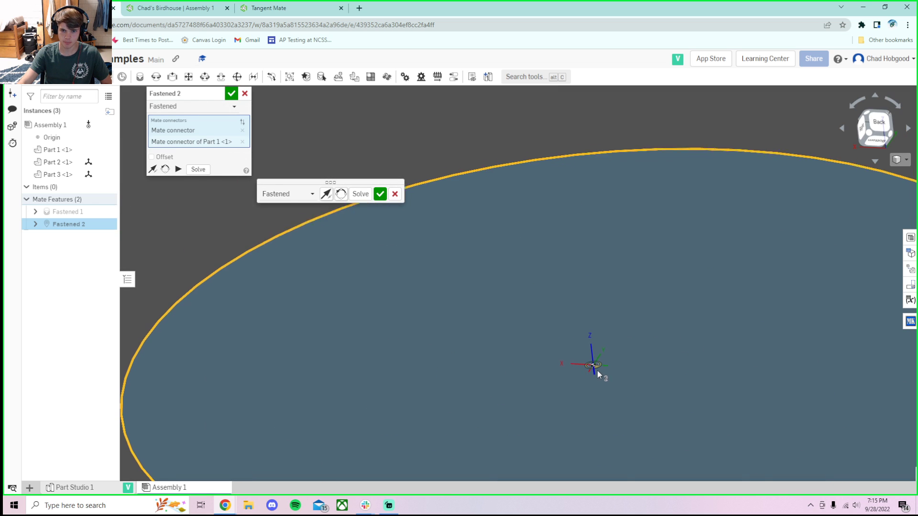
scroll(594, 357, down, 6)
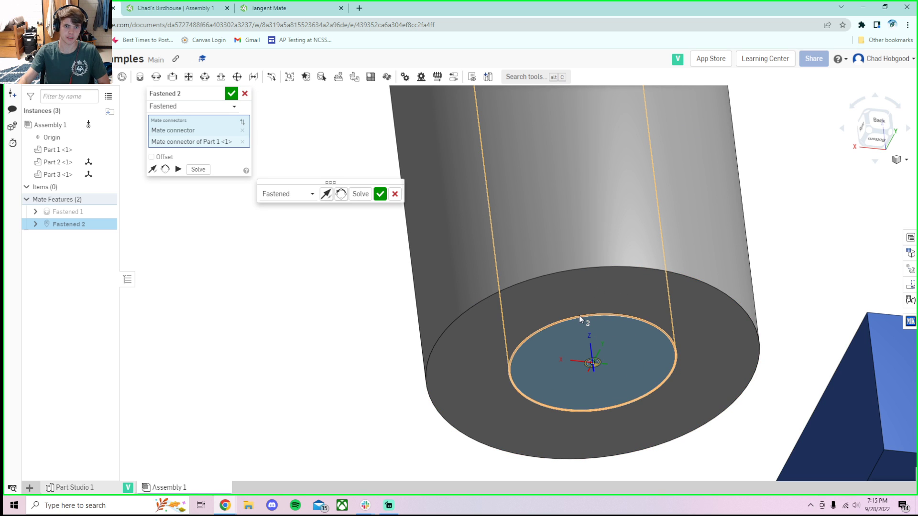
Step: Discard the origin mate and undo the recent assembly changes back to the separate, unmated bolt and tube
click(395, 197)
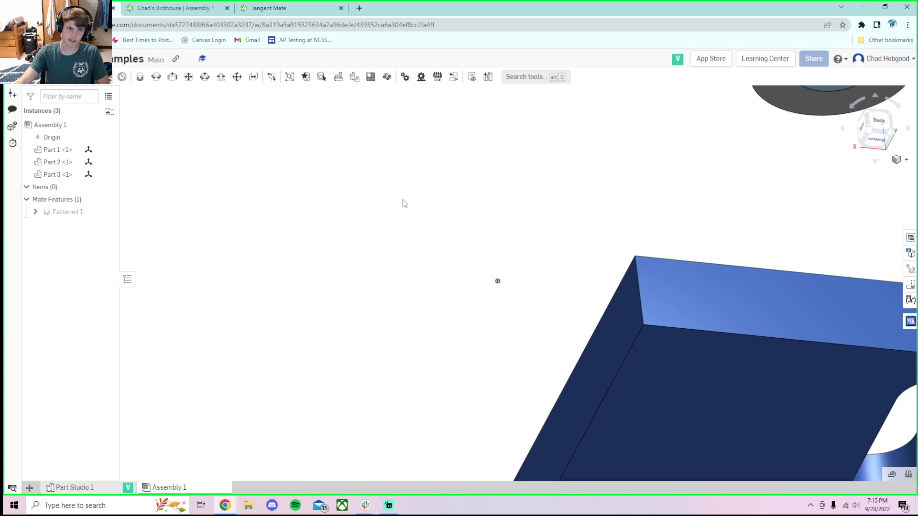
scroll(460, 147, down, 4)
right_drag(549, 157, 541, 209)
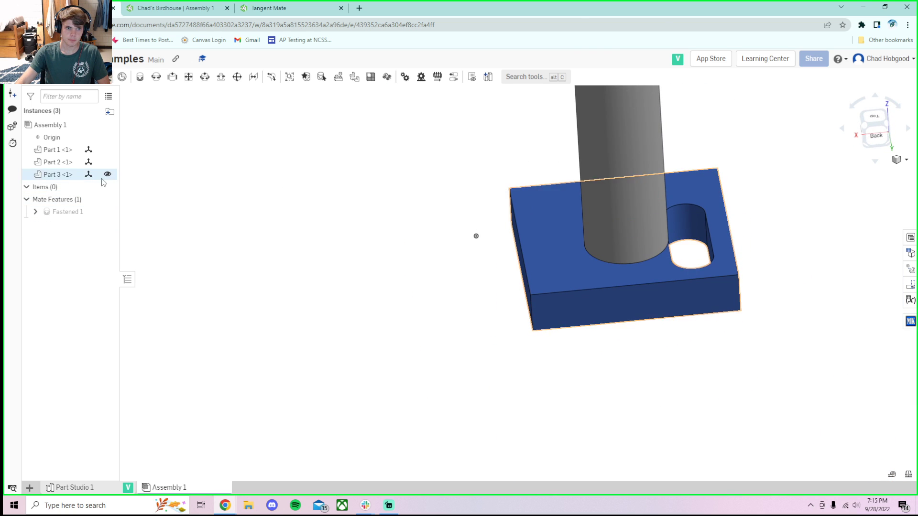
key(ctrl+z)
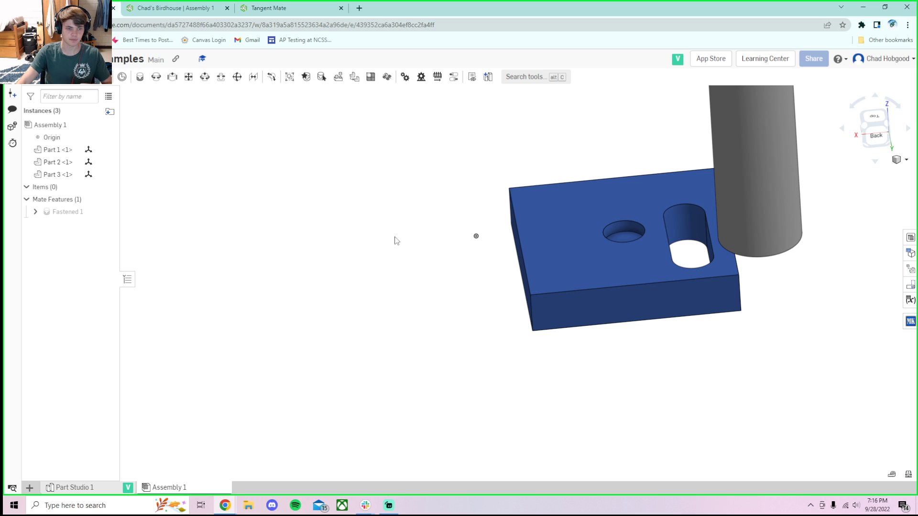
key(ctrl+z)
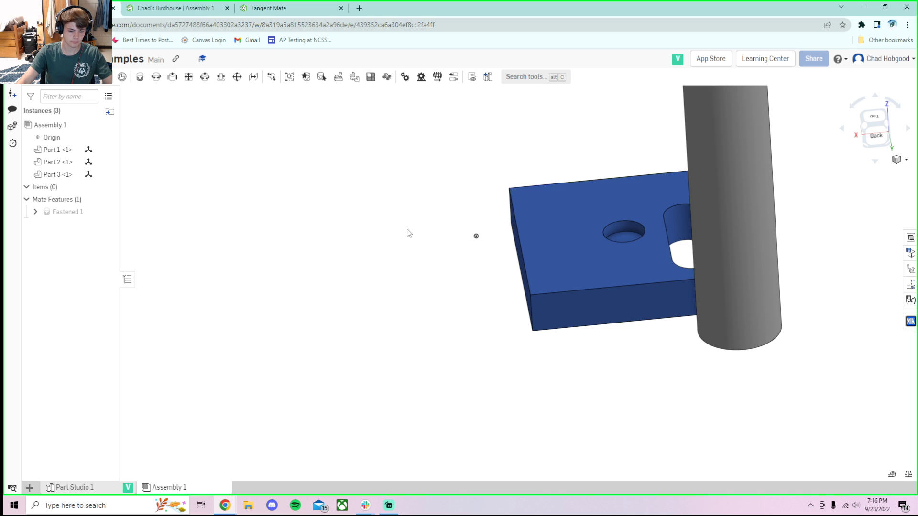
key(ctrl+z)
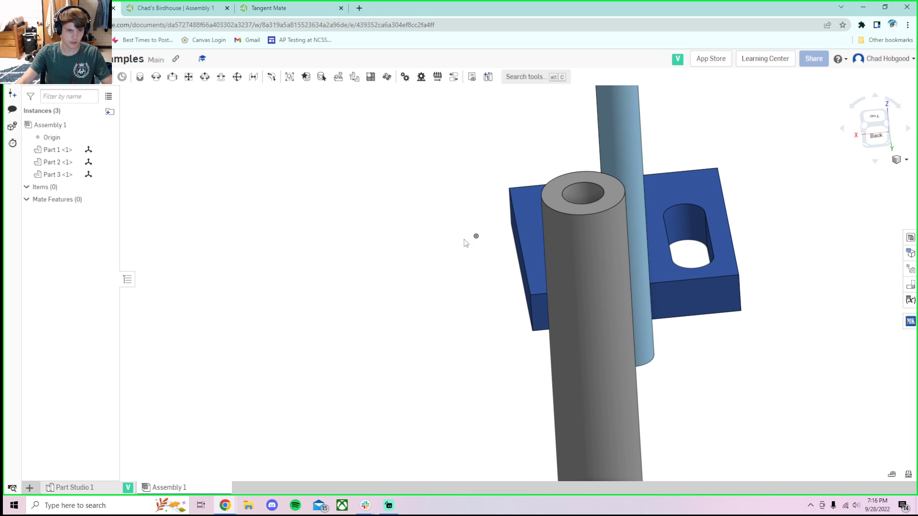
key(m)
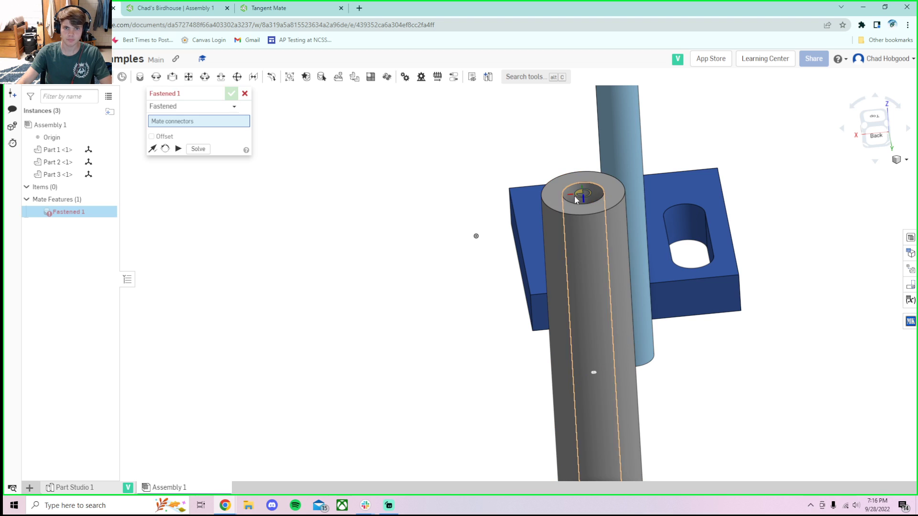
click(245, 93)
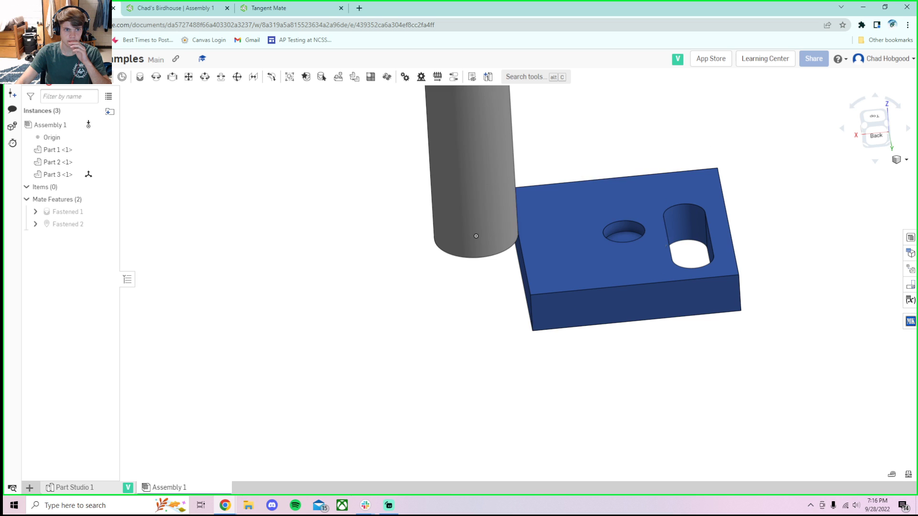
Step: Try to pull the mated tube sideways off the bolt with its triad manipulator, starting from the back view
right_drag(280, 300, 331, 250)
click(874, 130)
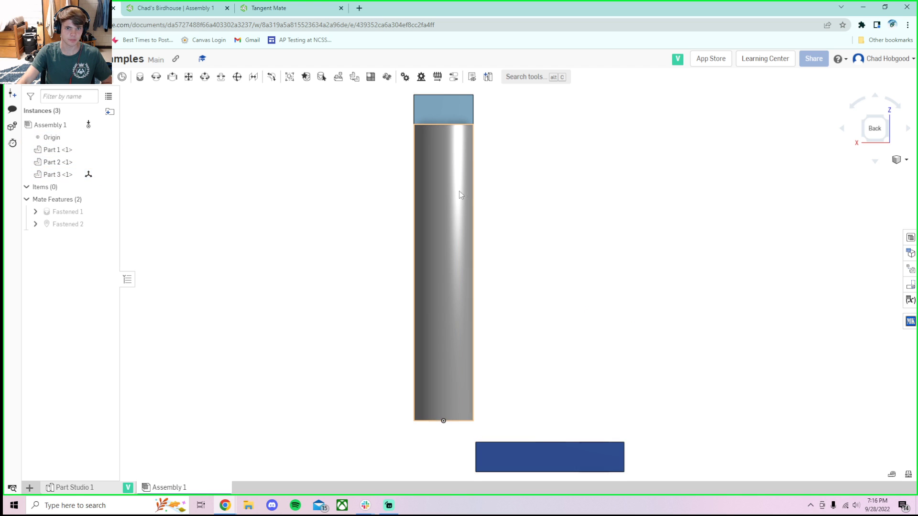
click(426, 198)
right_drag(609, 205, 514, 211)
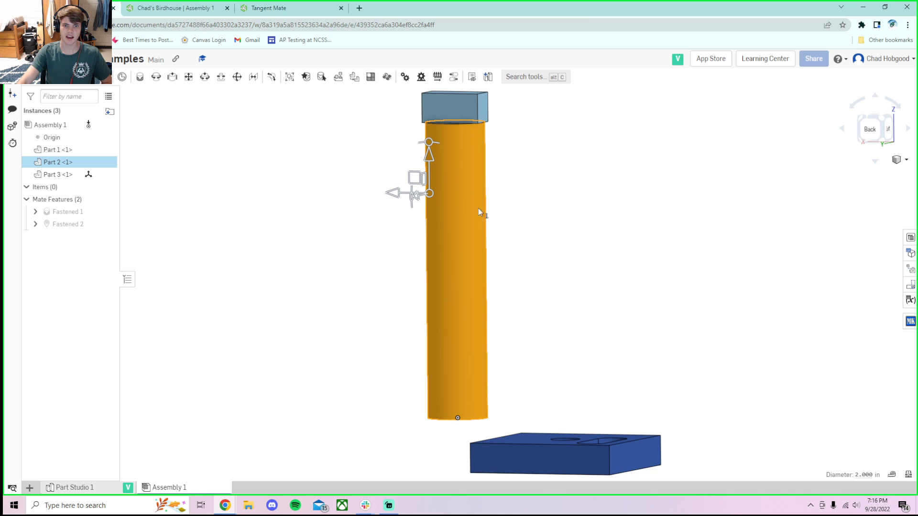
drag(423, 201, 288, 228)
scroll(424, 404, up, 4)
right_drag(427, 417, 405, 429)
scroll(466, 325, down, 3)
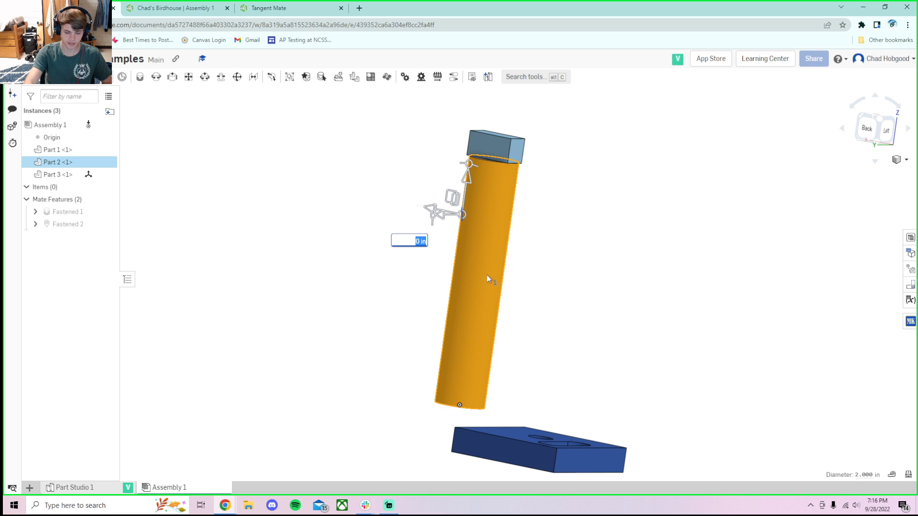
click(550, 245)
Step: Select the tube again, retry its sideways move handle, and clear the selection
click(481, 238)
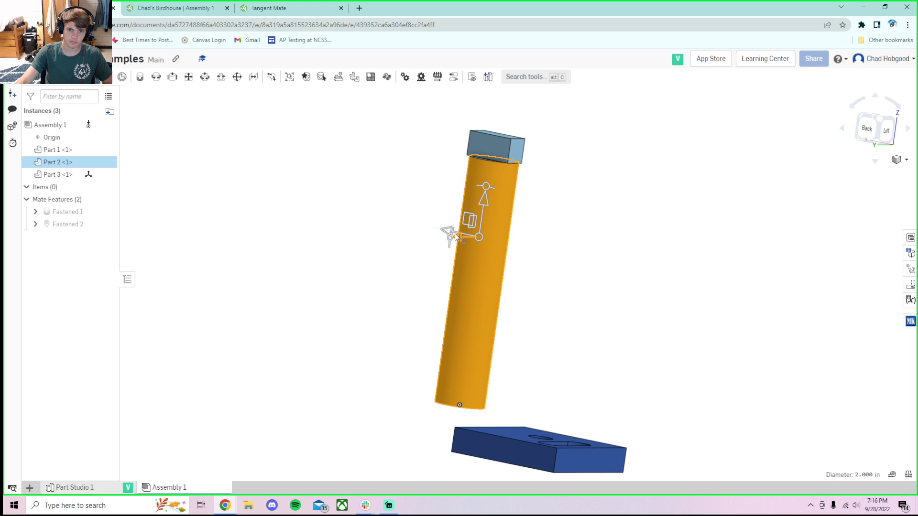
click(456, 237)
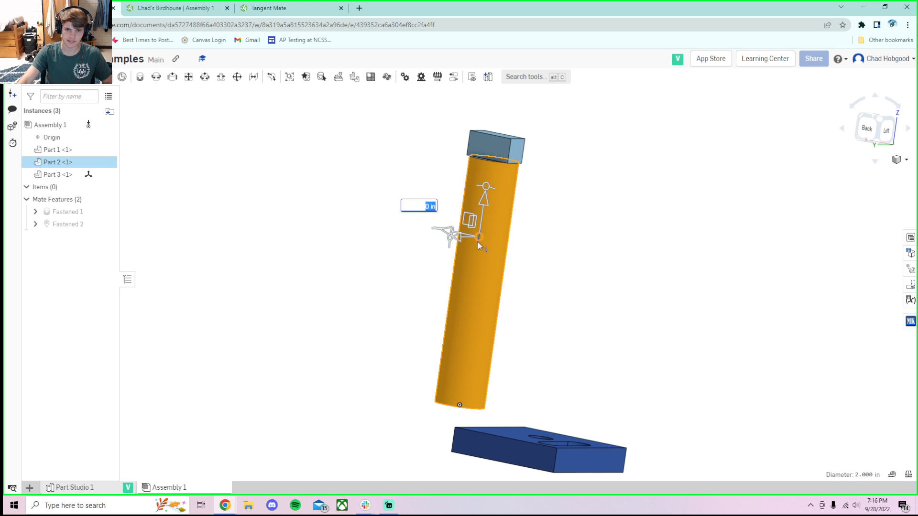
click(446, 230)
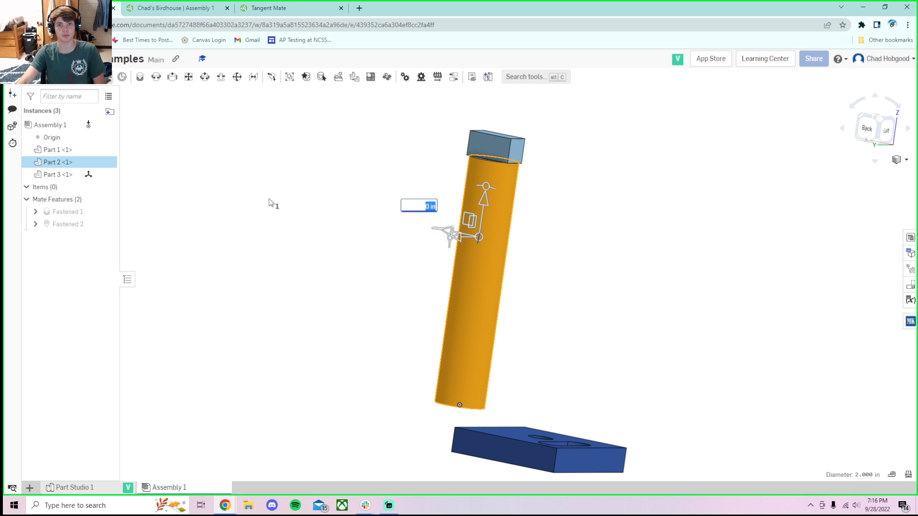
click(323, 214)
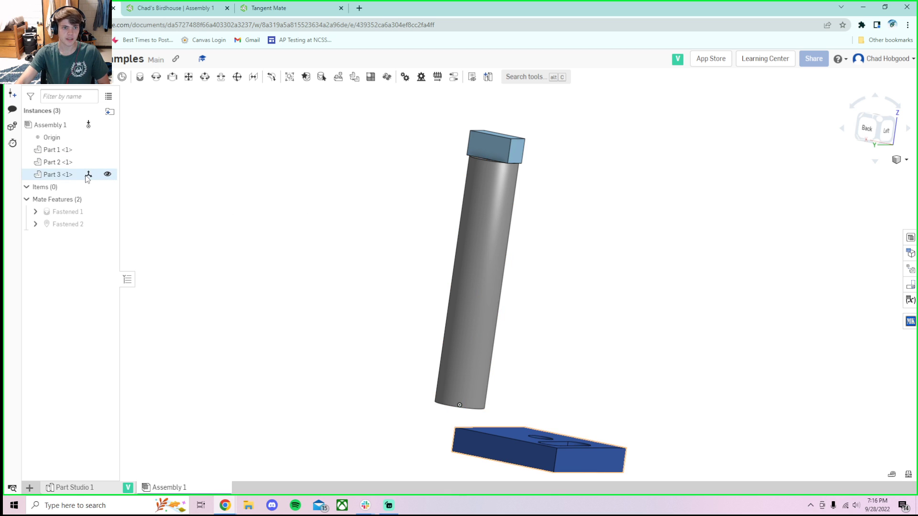
Step: Delete the Fastened 2 and Fastened 1 mates, and move the plate and the tube clear of the bolt
drag(517, 455, 647, 322)
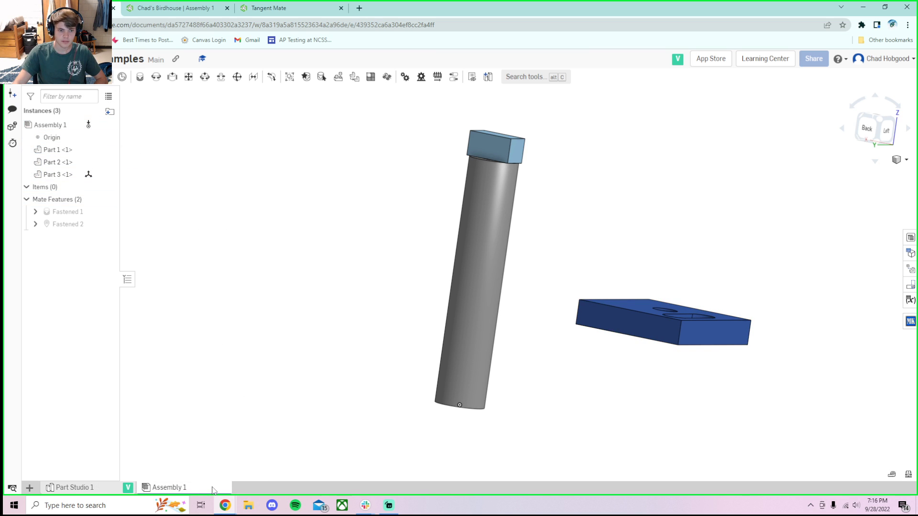
right_click(77, 226)
click(91, 339)
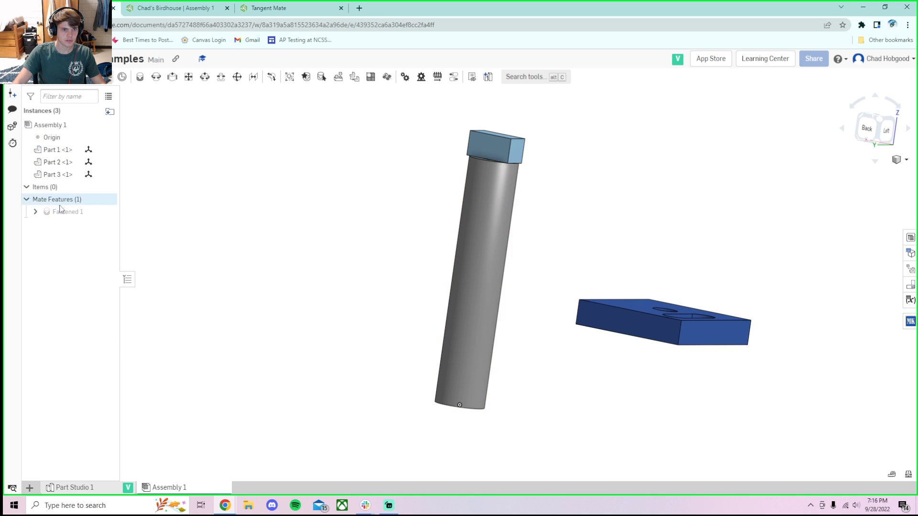
right_click(61, 211)
click(90, 331)
drag(466, 217, 317, 170)
Step: Start a new mate and set its type to Slider
click(13, 95)
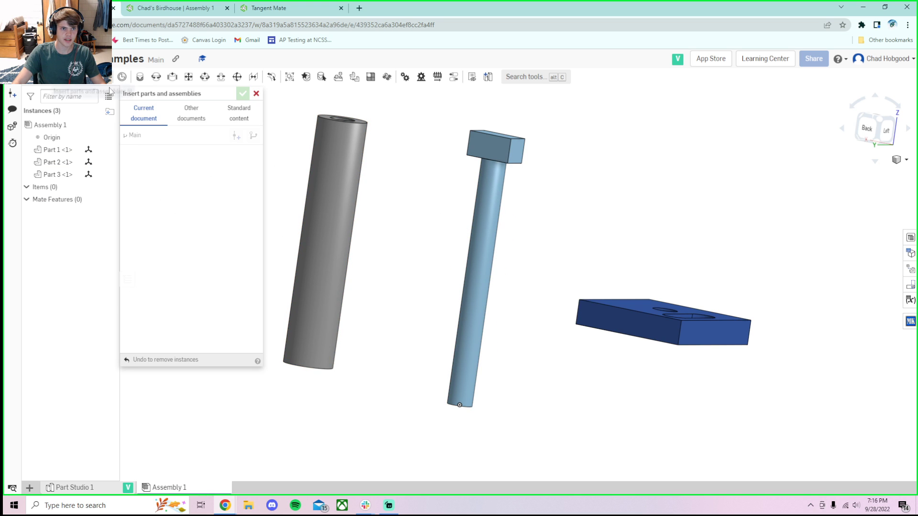
click(257, 93)
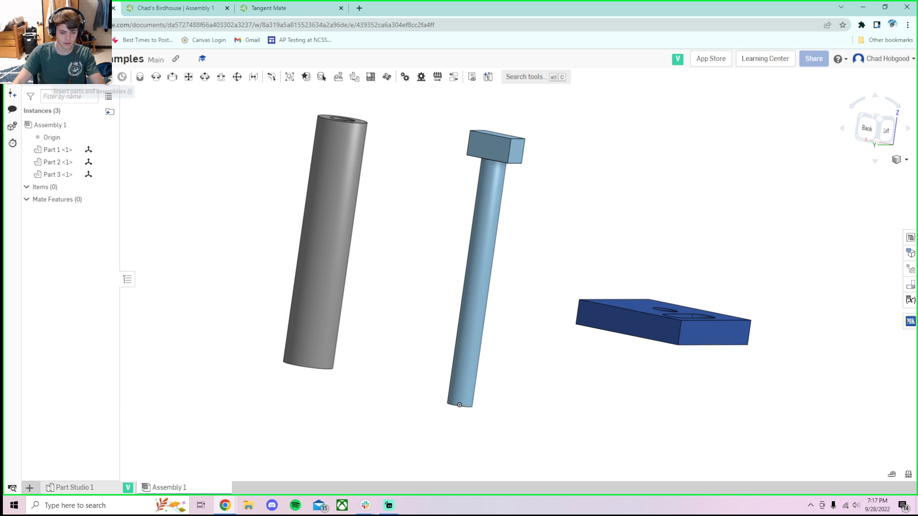
key(m)
click(229, 102)
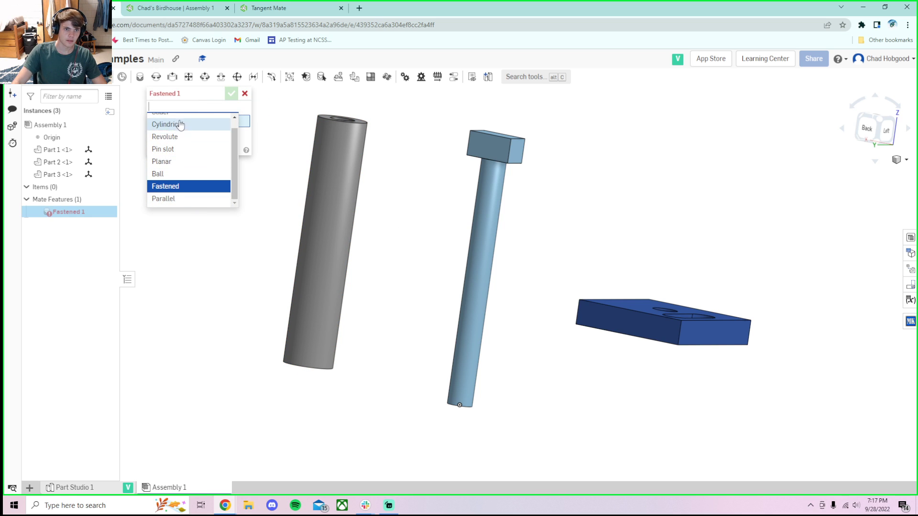
scroll(201, 150, up, 1)
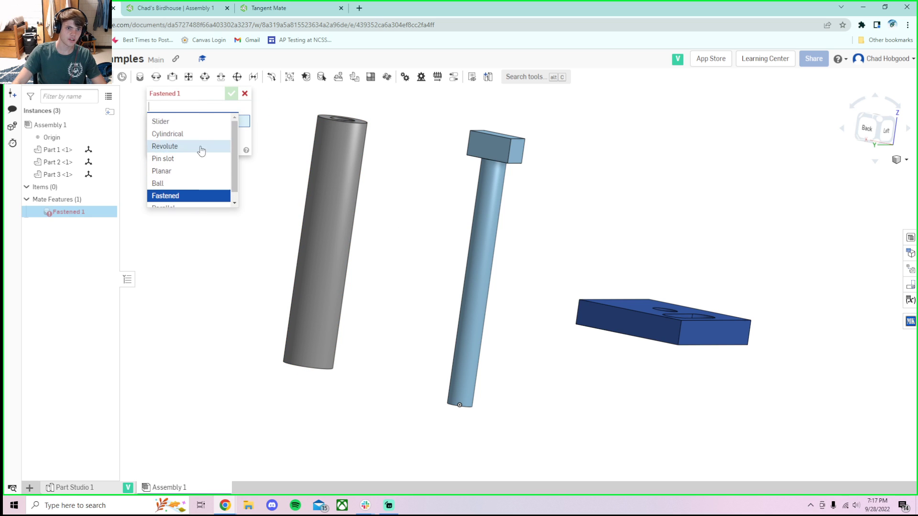
click(177, 125)
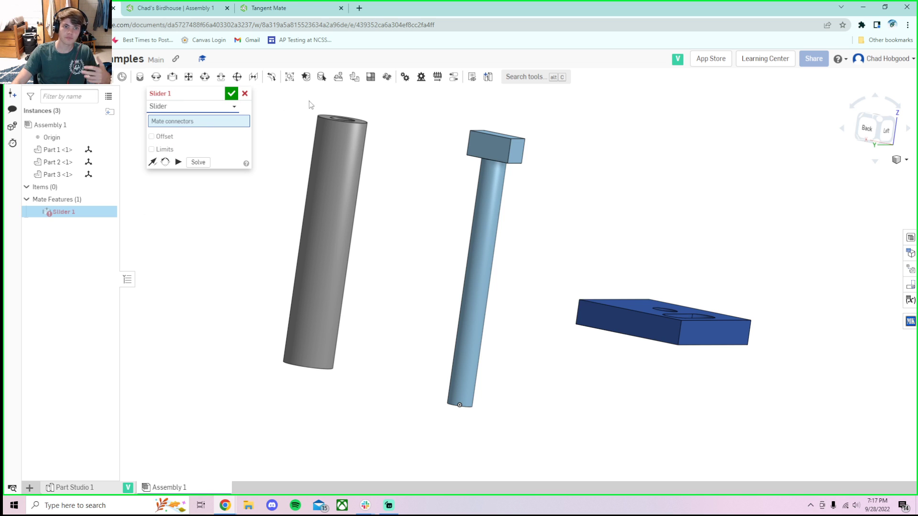
Step: Select the centre of the bolt shaft's bottom end as the Slider mate's first connector
scroll(352, 117, up, 5)
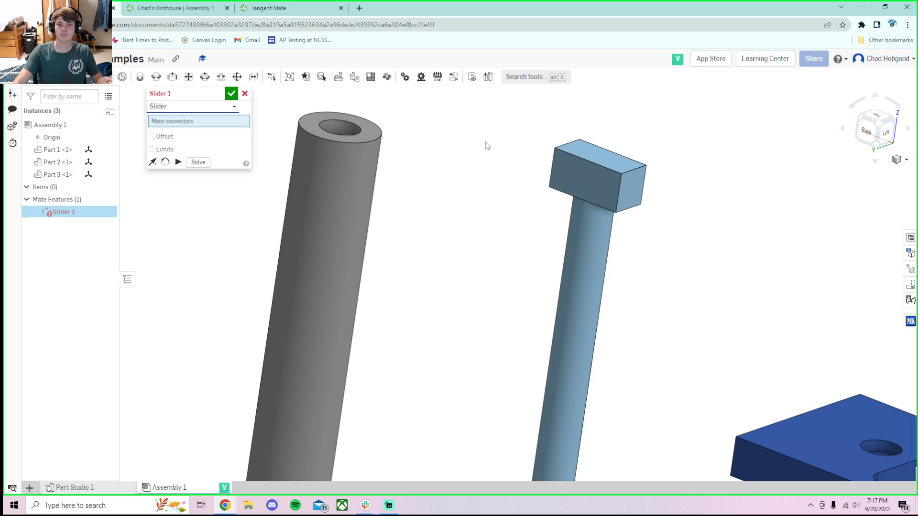
scroll(437, 199, down, 5)
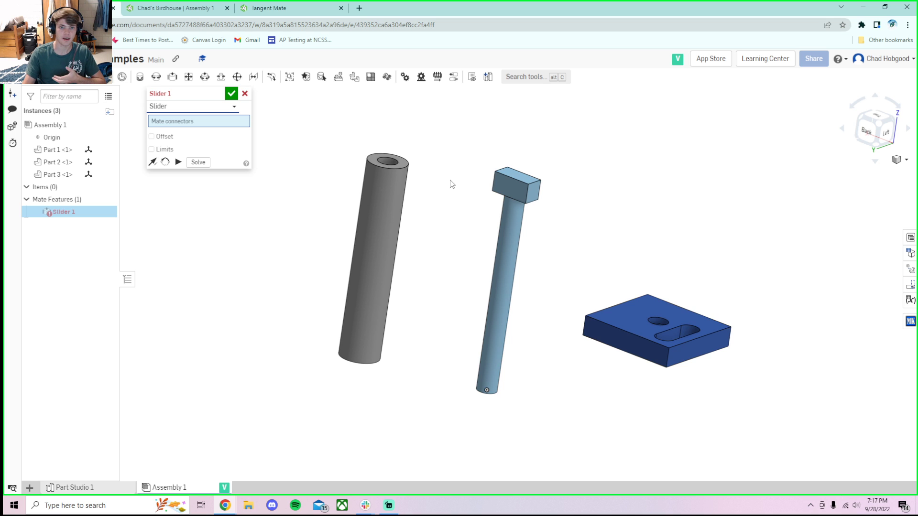
scroll(436, 143, up, 3)
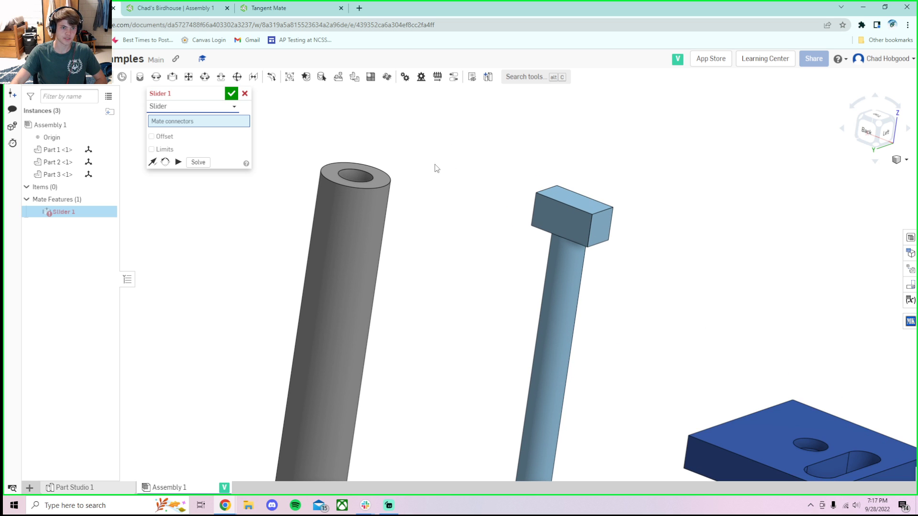
right_drag(463, 202, 482, 172)
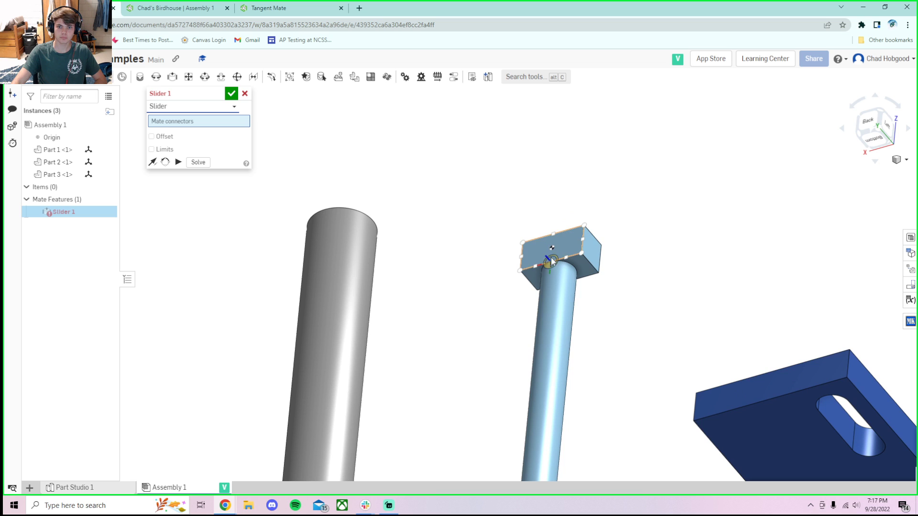
scroll(461, 234, down, 3)
scroll(459, 313, up, 6)
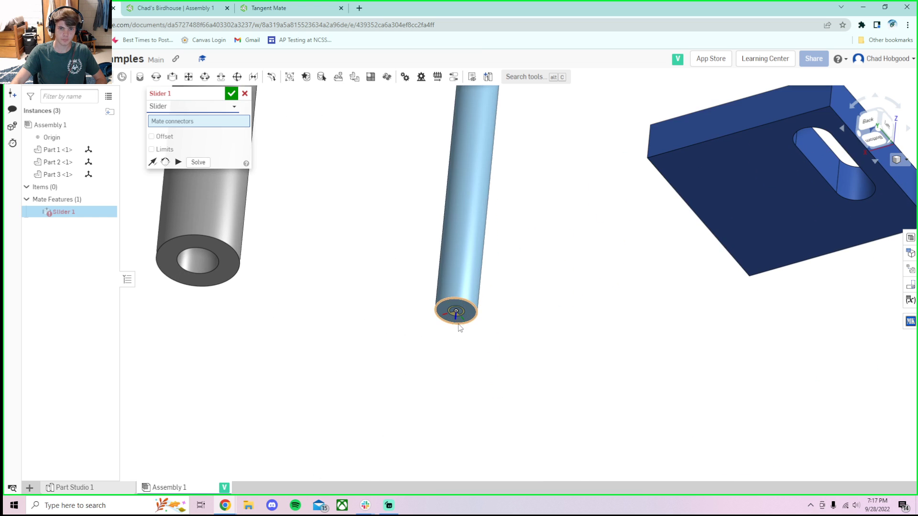
click(448, 300)
Step: Select the centre of the tube's top hole as the second connector and accept the Slider mate without starting another
scroll(410, 251, down, 3)
right_drag(387, 177, 343, 179)
scroll(362, 161, up, 4)
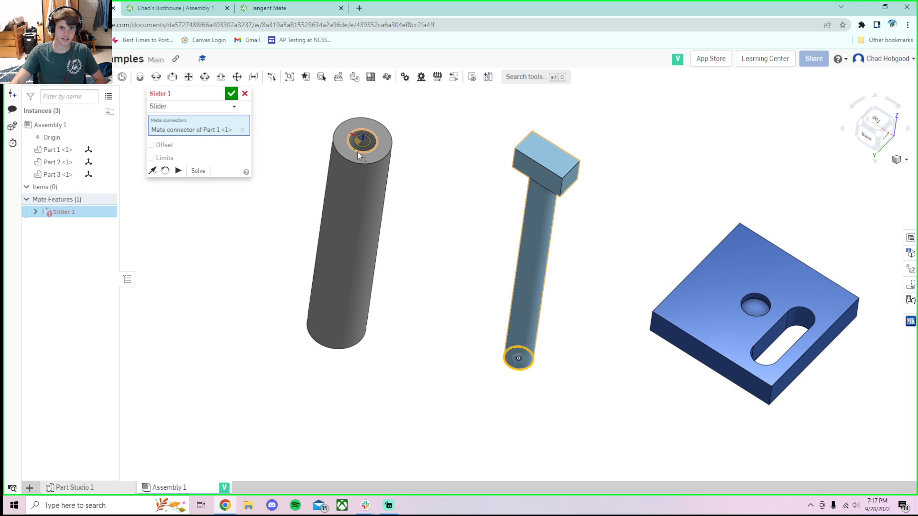
click(358, 151)
right_drag(452, 277, 452, 226)
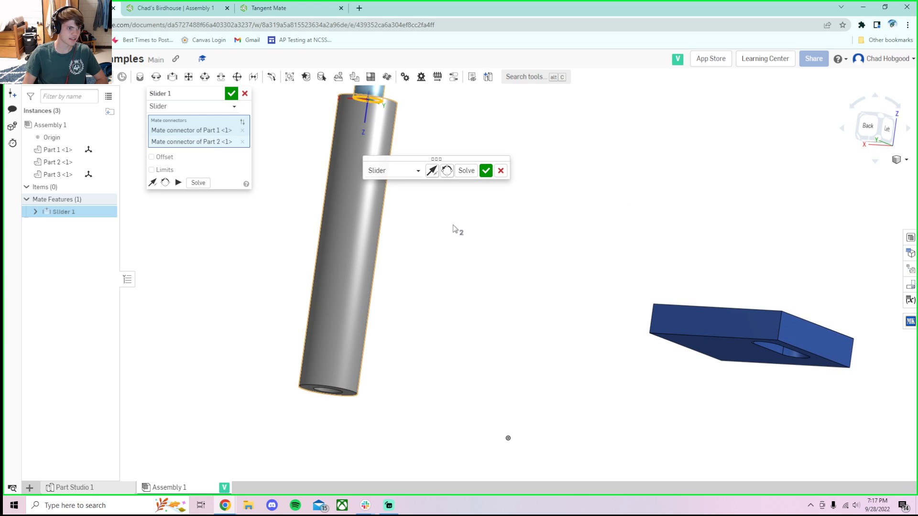
click(875, 119)
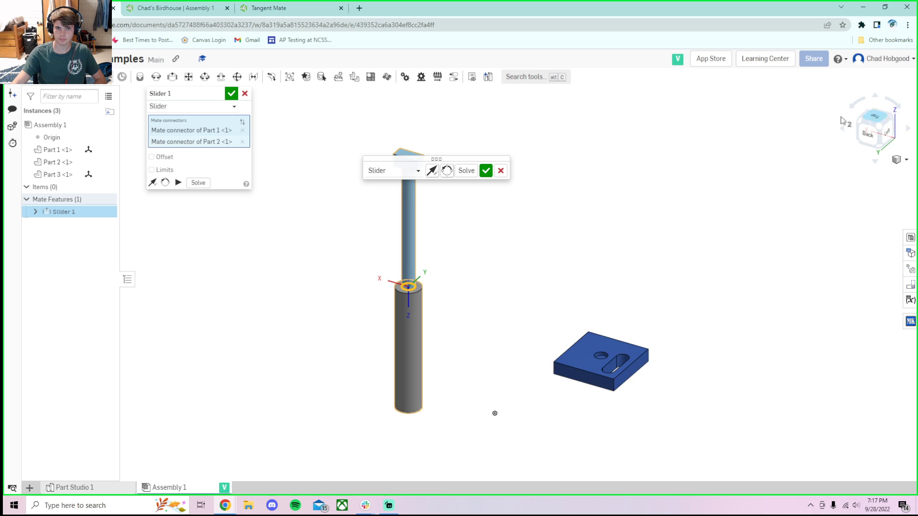
scroll(410, 271, up, 5)
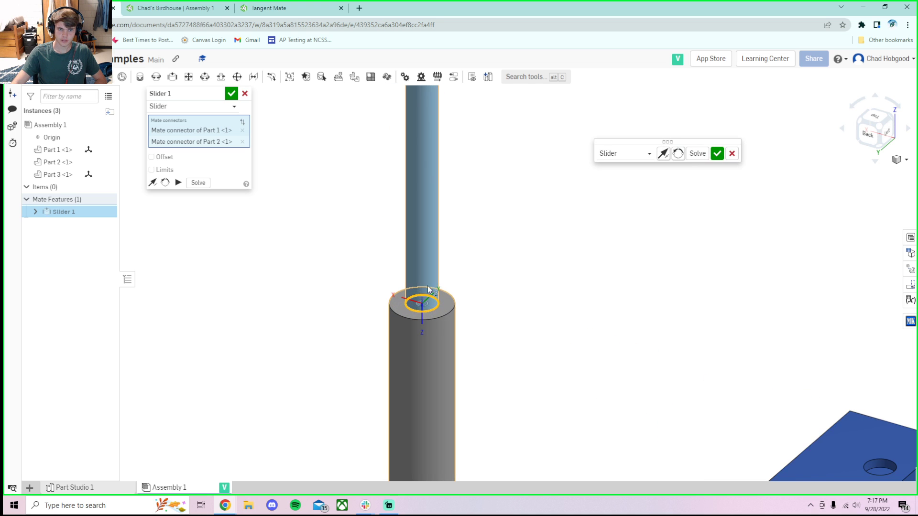
click(718, 153)
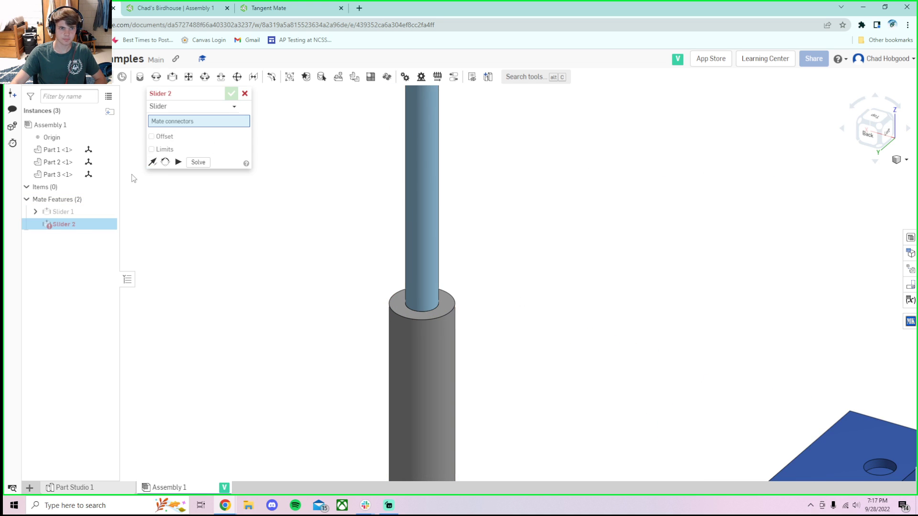
click(245, 93)
Step: Slide the bolt partway down into the tube
scroll(463, 192, down, 4)
drag(449, 168, 474, 202)
scroll(464, 269, up, 3)
scroll(519, 334, down, 5)
Step: Fasten the centre of the tube's bottom face to the assembly origin with a Fastened mate, leaving no extra mate
key(j)
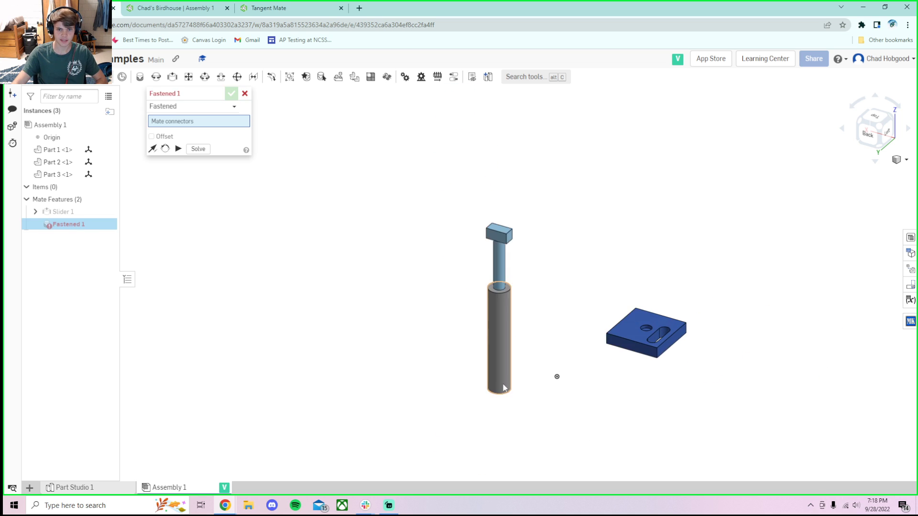
scroll(502, 382, up, 3)
click(507, 392)
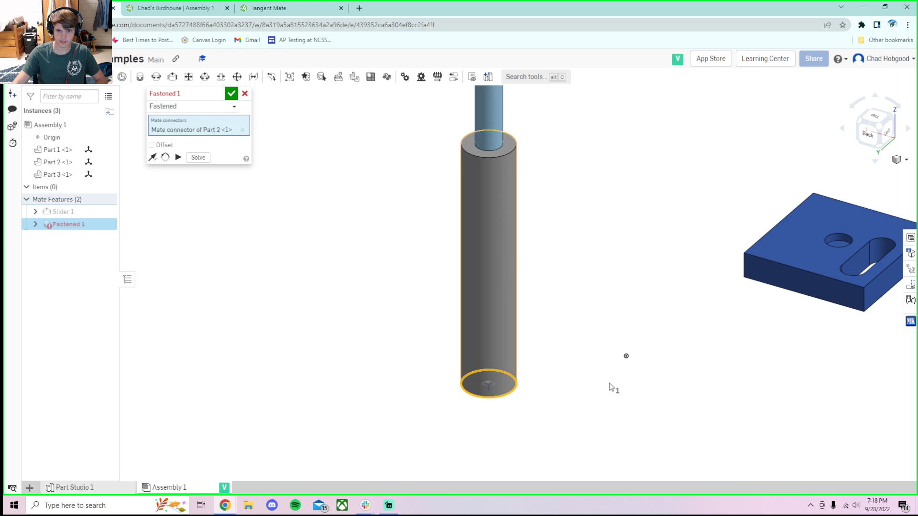
click(625, 358)
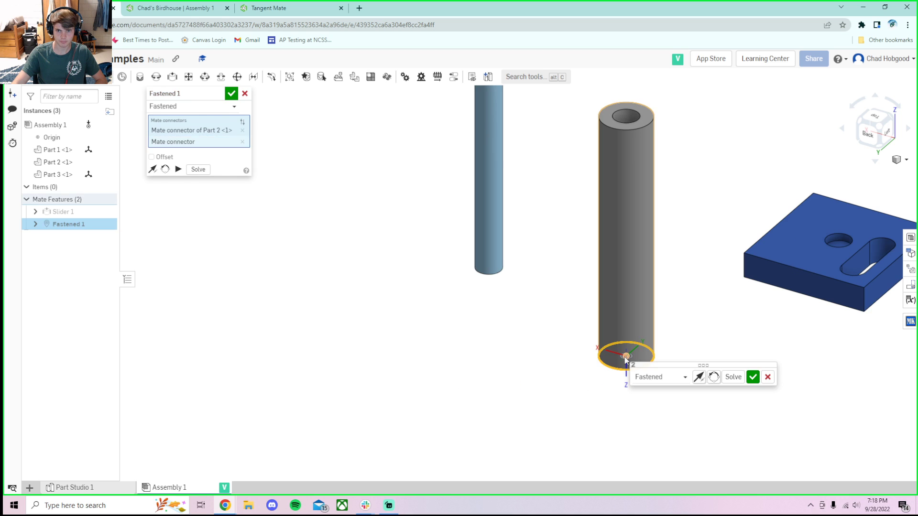
click(753, 376)
scroll(727, 173, down, 5)
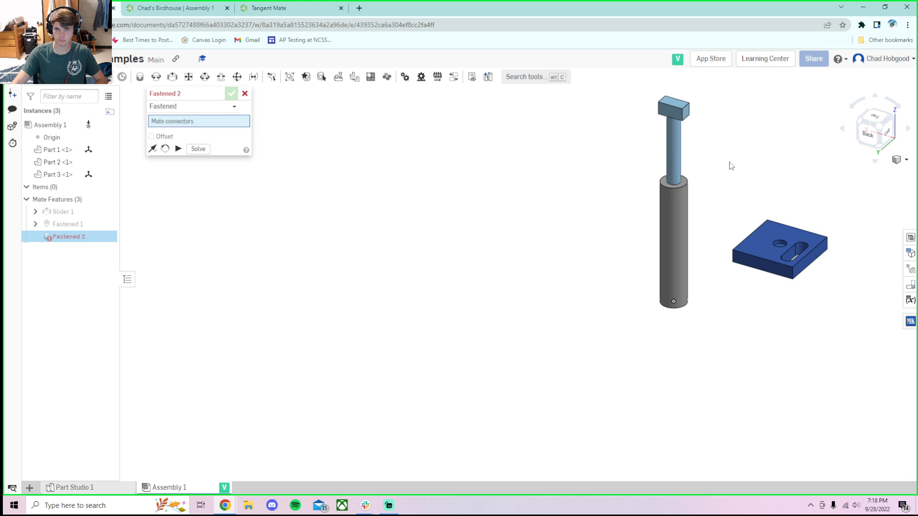
click(244, 94)
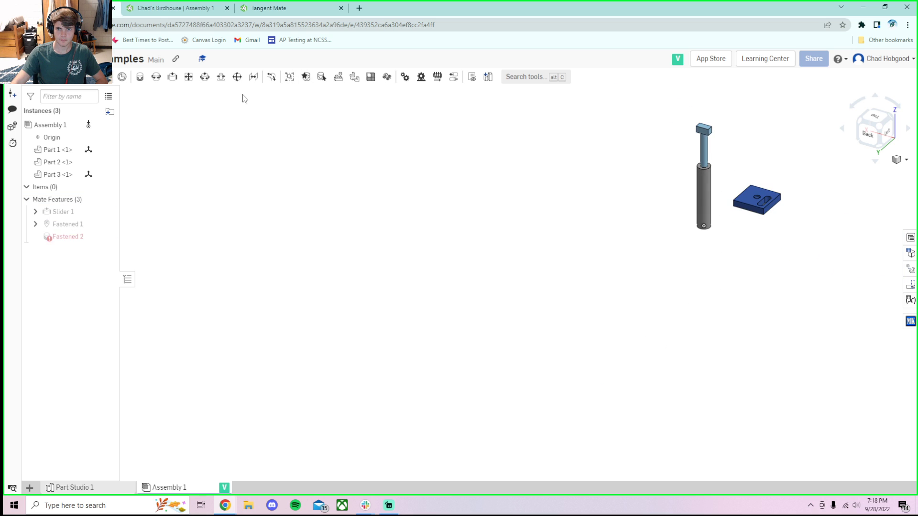
Step: From the back view, try to move the bolt sideways and upward with its triad manipulator
click(868, 134)
drag(422, 141, 460, 132)
click(428, 129)
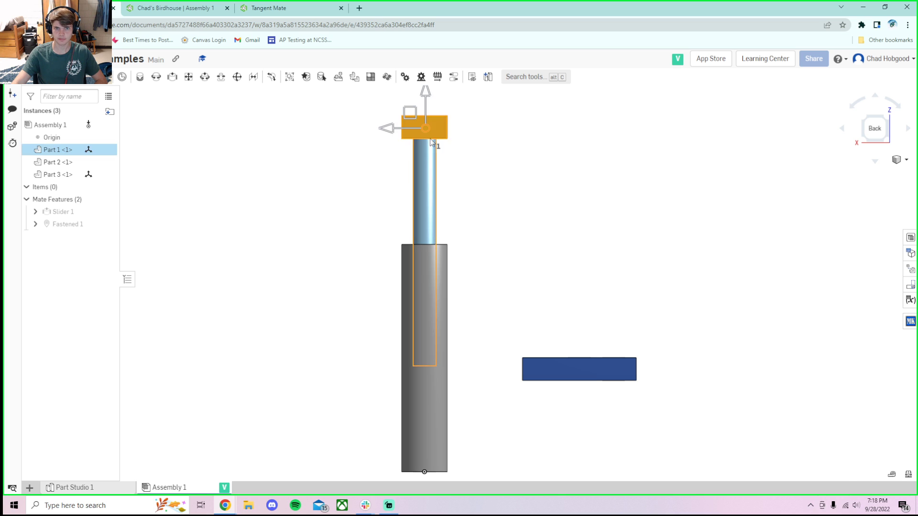
drag(388, 132, 236, 127)
drag(424, 105, 466, 115)
Step: From the left view, try to pull the bolt sideways out of the tube with its triad, and clear the selection
scroll(478, 147, down, 4)
drag(427, 159, 401, 164)
right_drag(608, 180, 511, 178)
scroll(481, 123, up, 2)
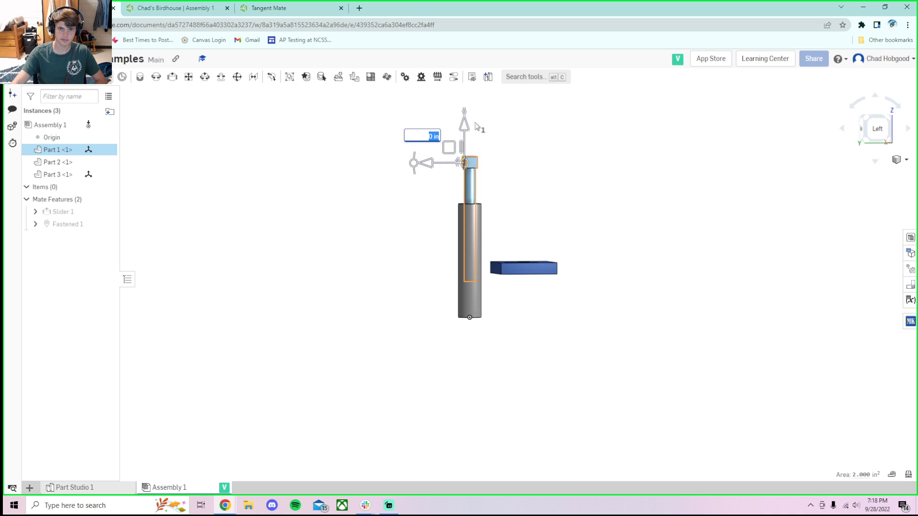
drag(429, 165, 331, 168)
click(532, 180)
Step: From the back view, pull the bolt further up out of the tube along its axis
right_drag(532, 179, 488, 188)
scroll(440, 194, up, 3)
right_drag(538, 217, 515, 187)
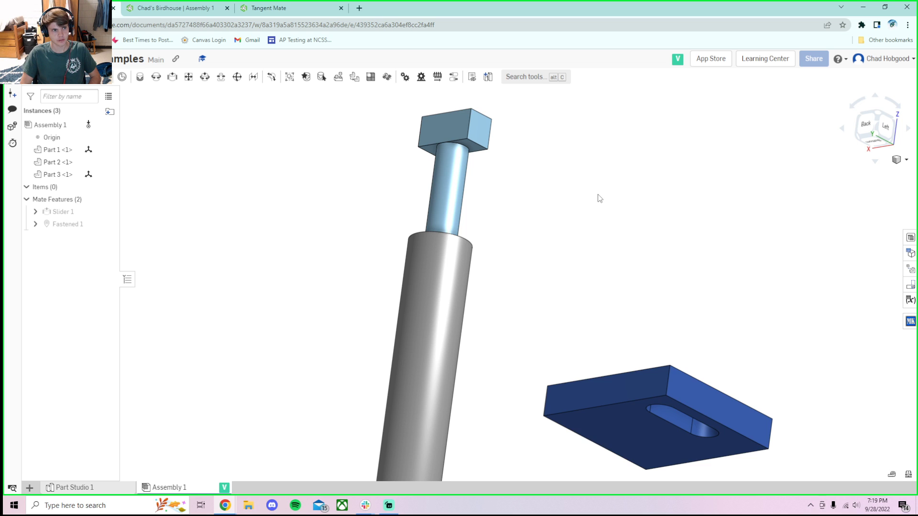
click(866, 124)
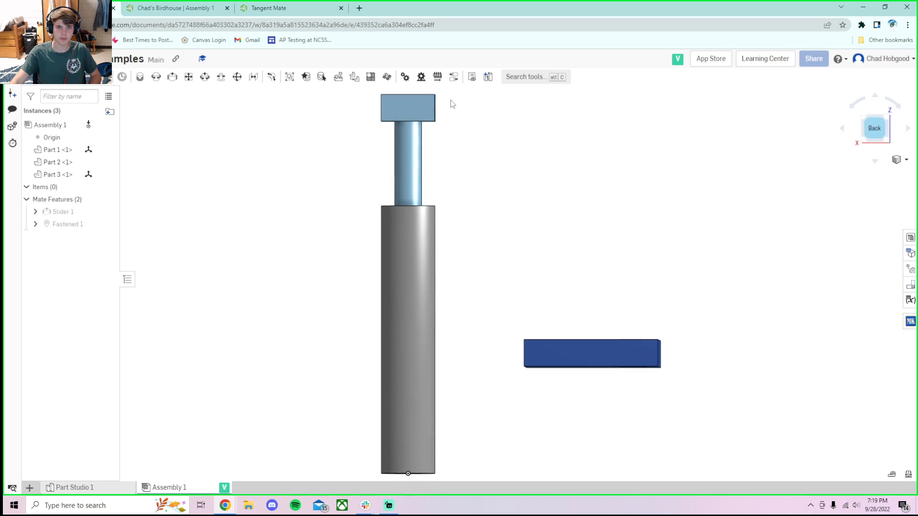
scroll(455, 100, down, 5)
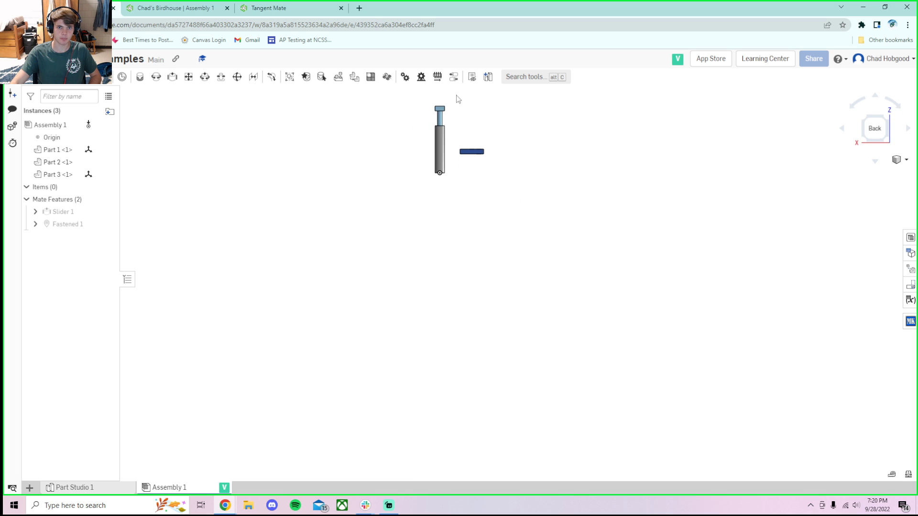
click(874, 129)
drag(410, 129, 434, 4)
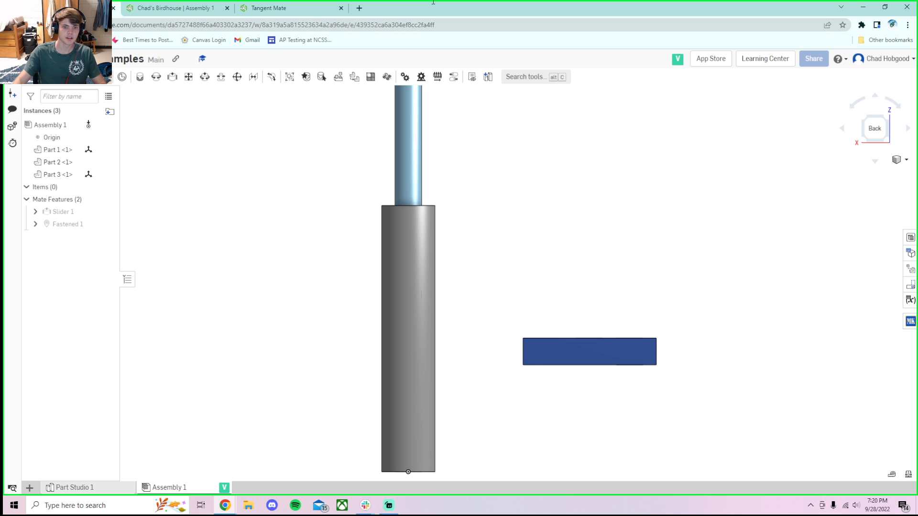
Step: Slide the bolt back down into the tube in short moves, keeping its head above the tube
scroll(542, 144, down, 5)
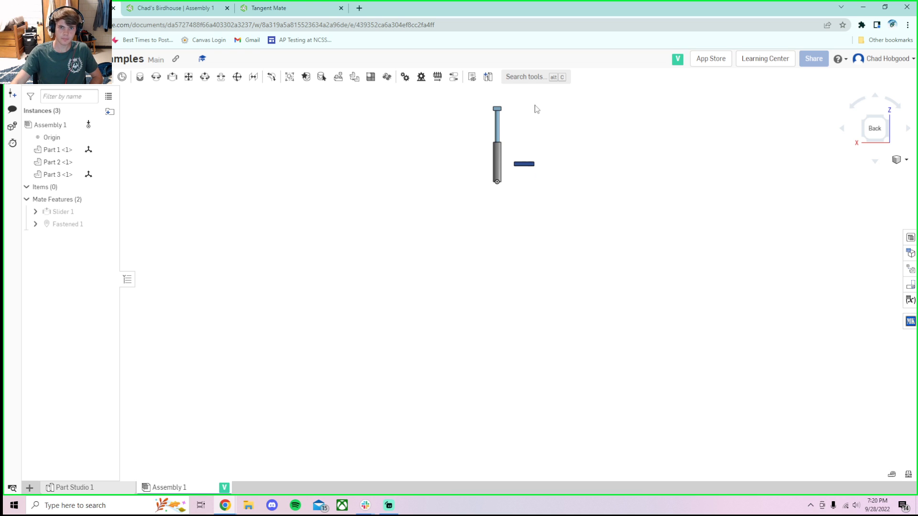
scroll(526, 108, up, 5)
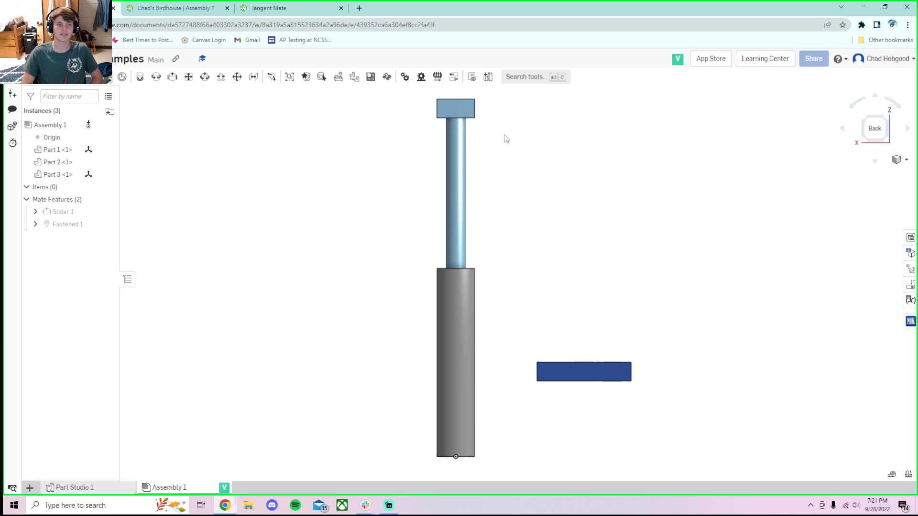
scroll(506, 139, down, 3)
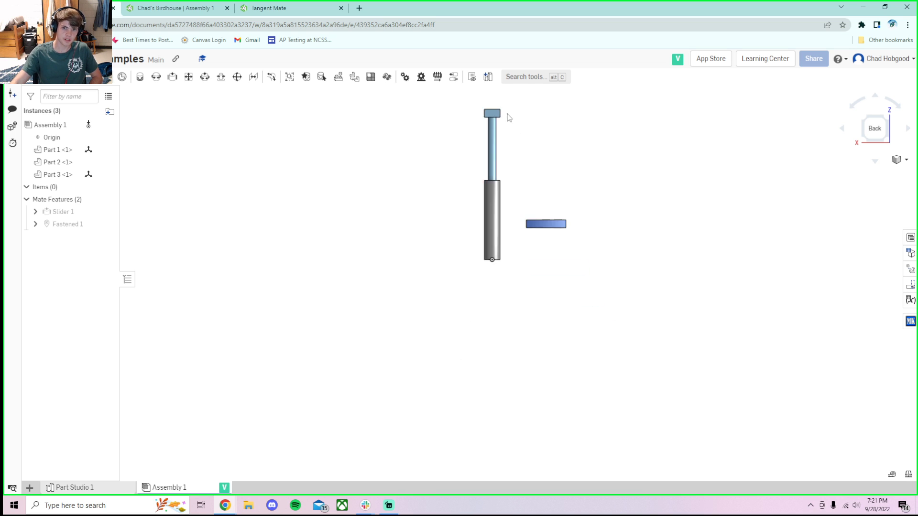
scroll(506, 125, up, 3)
scroll(610, 186, up, 1)
scroll(611, 190, down, 2)
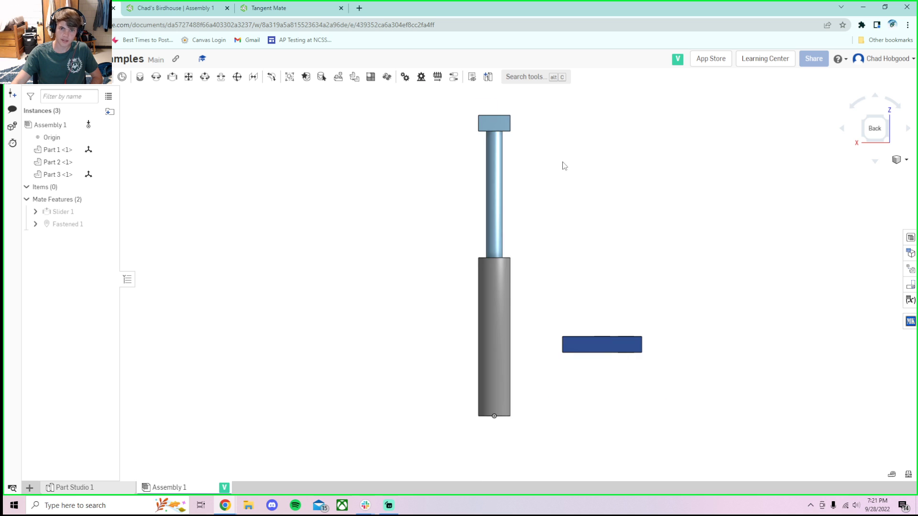
drag(483, 180, 483, 129)
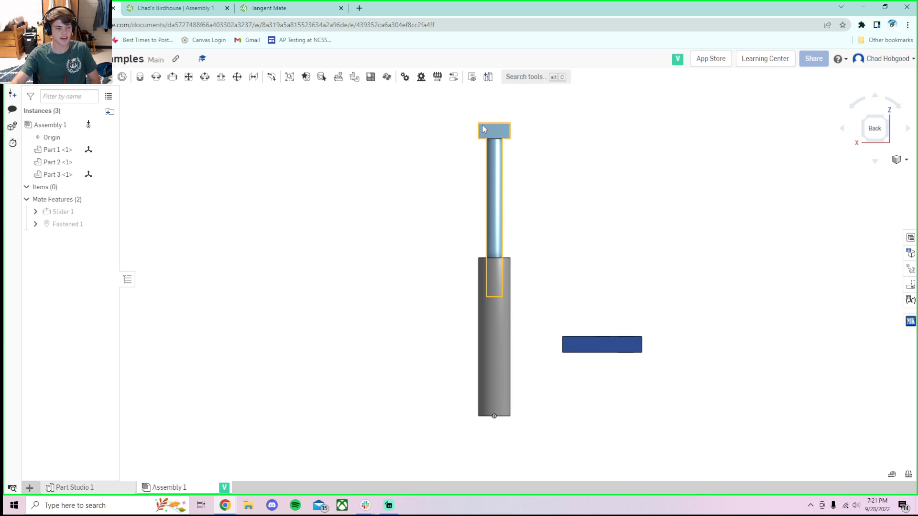
scroll(509, 132, up, 2)
mouse_move(509, 132)
right_down()
mouse_move(487, 126)
mouse_move(510, 128)
right_up()
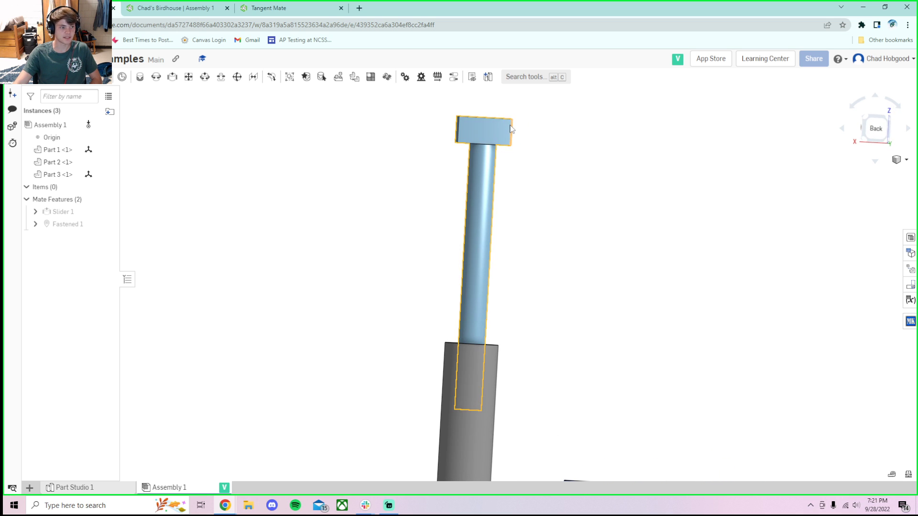
drag(473, 144, 478, 190)
Step: Push the bolt down until its head sits below the tube's top rim, and examine where the head meets the tube wall
scroll(576, 196, down, 2)
scroll(575, 196, down, 3)
click(872, 133)
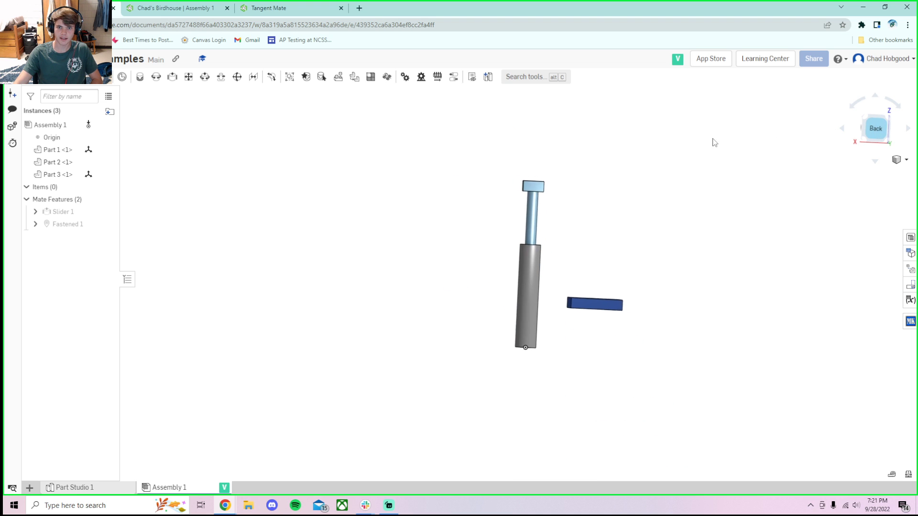
drag(424, 105, 457, 236)
right_drag(457, 236, 431, 297)
scroll(427, 354, up, 5)
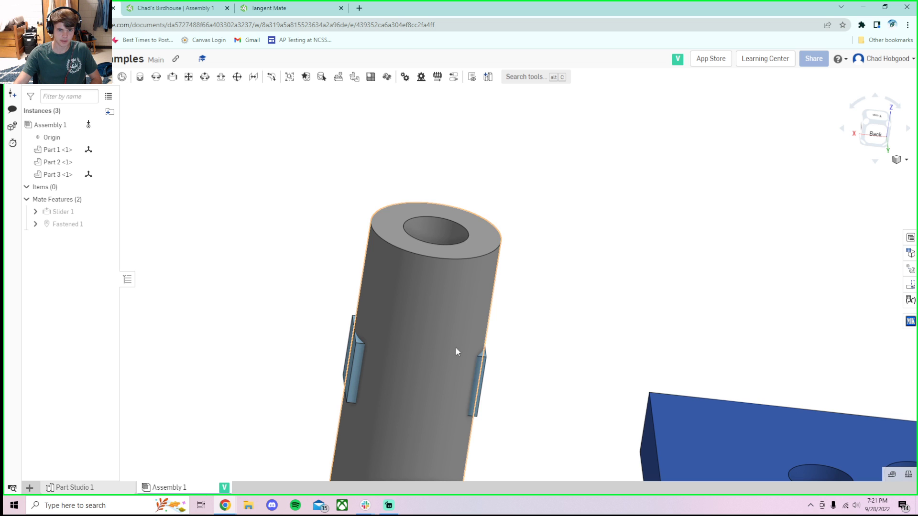
mouse_move(389, 292)
right_down()
mouse_move(378, 352)
mouse_move(380, 300)
right_up()
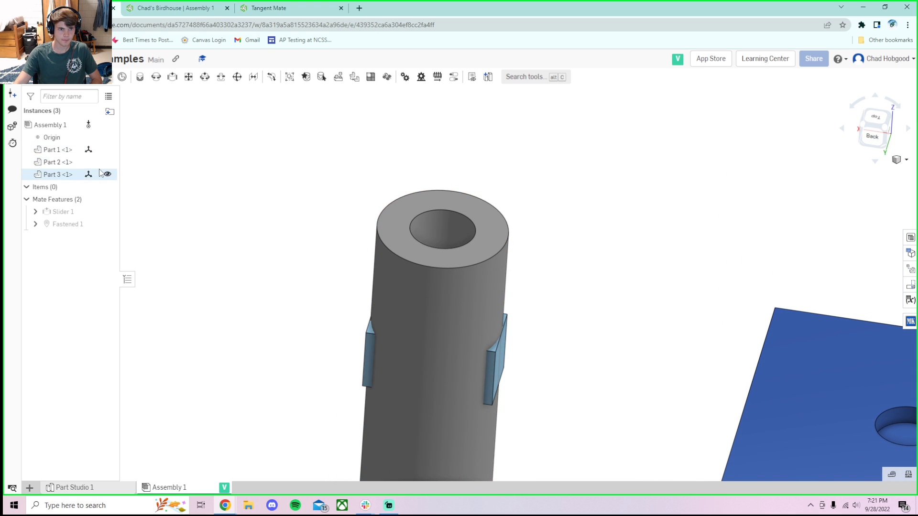
Step: Check the Slider 1 mate's settings, and pull the bolt up along the tube until its head is above the rim
right_click(73, 215)
click(110, 234)
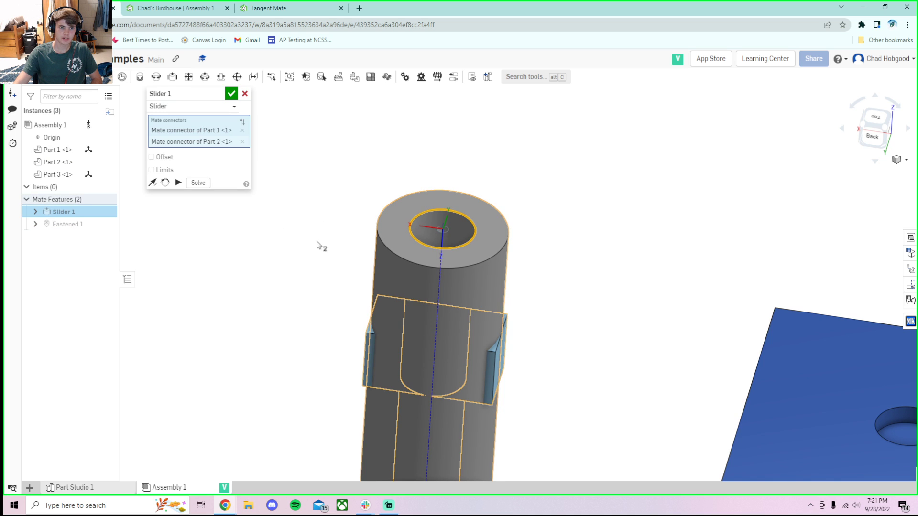
click(231, 93)
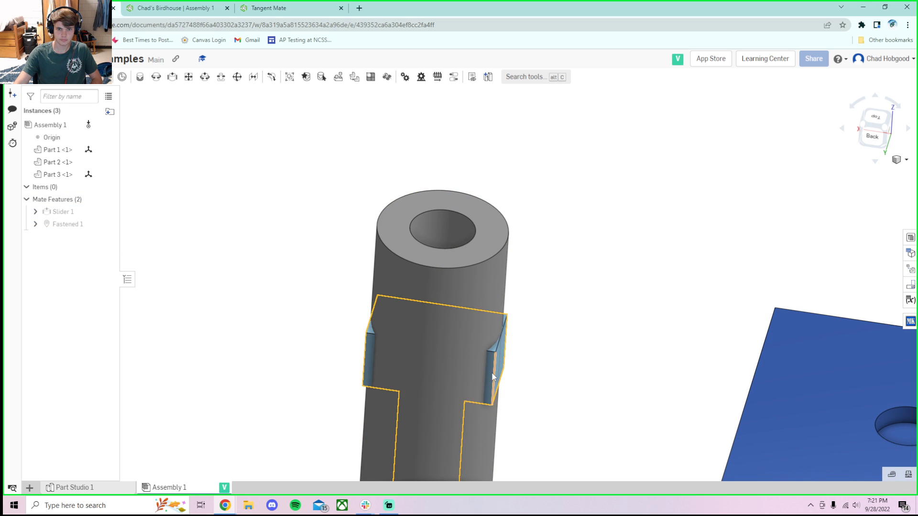
drag(491, 354, 526, 160)
scroll(584, 191, down, 5)
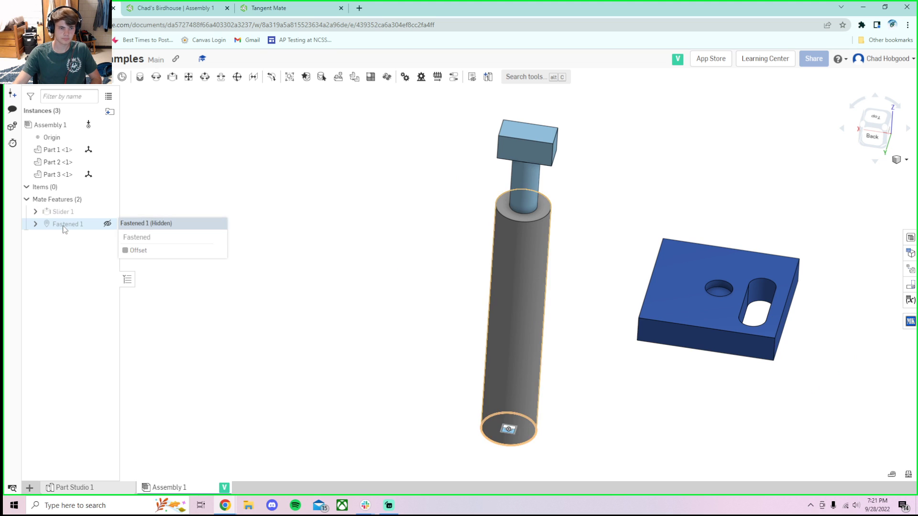
Step: Reopen the Slider 1 mate for editing and enable its Offset option
right_click(74, 213)
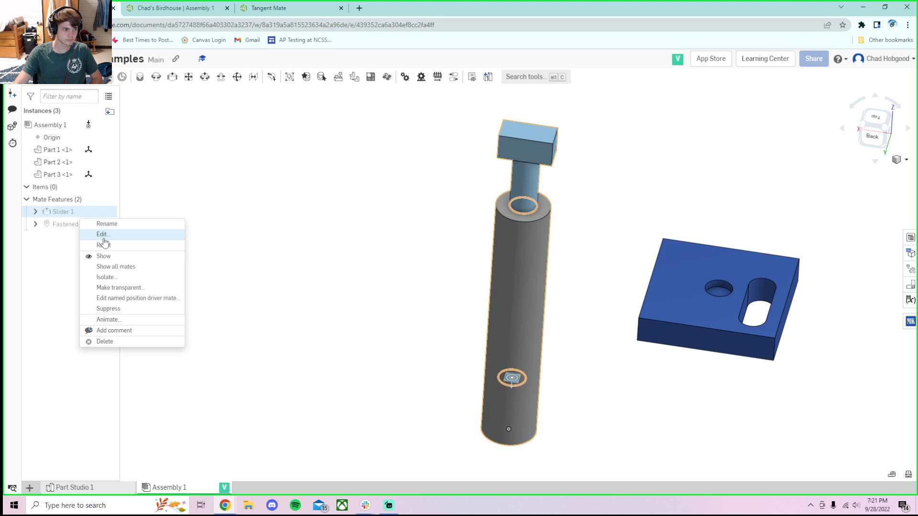
click(103, 237)
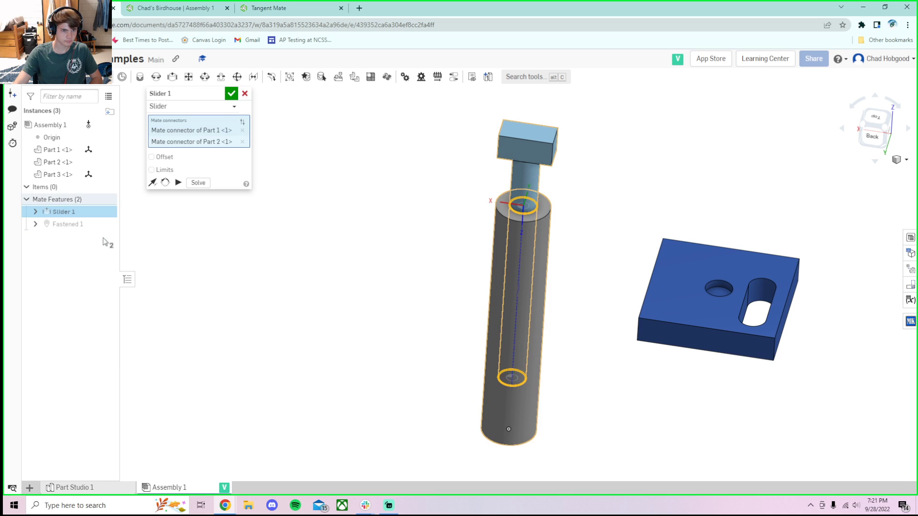
click(152, 157)
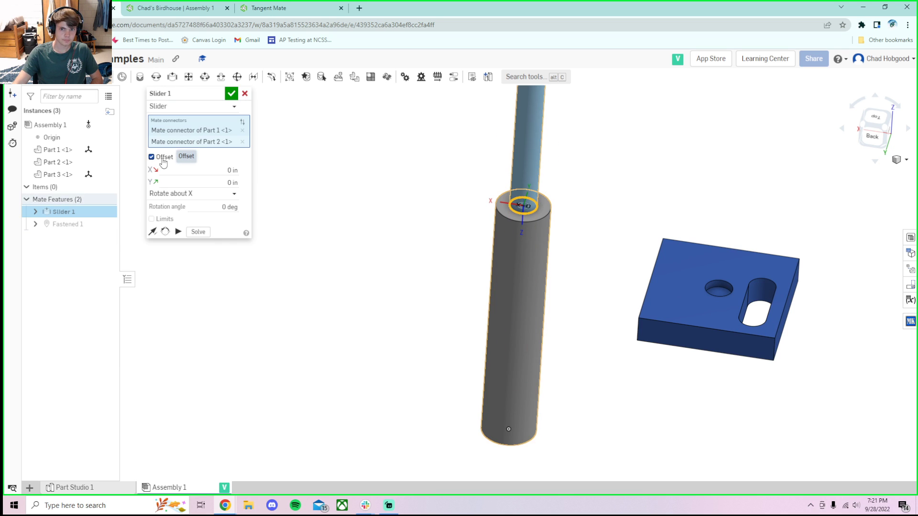
click(151, 157)
click(875, 138)
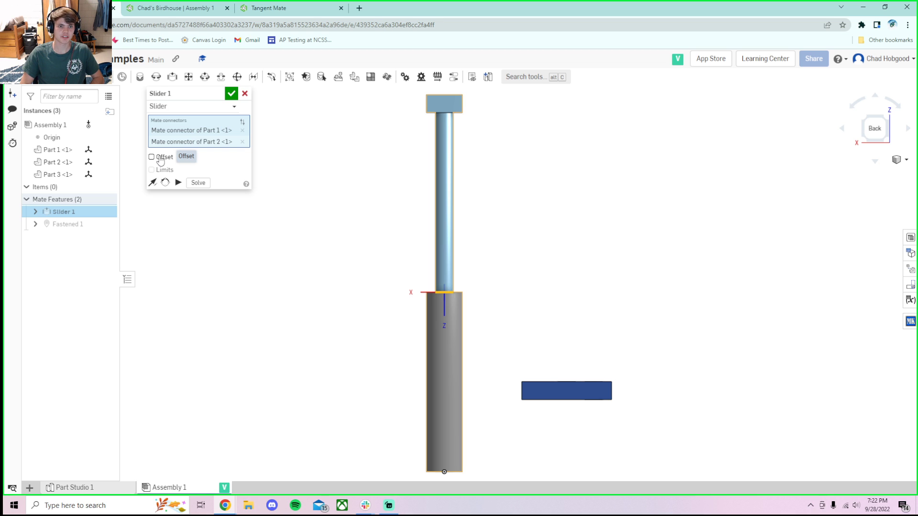
click(161, 160)
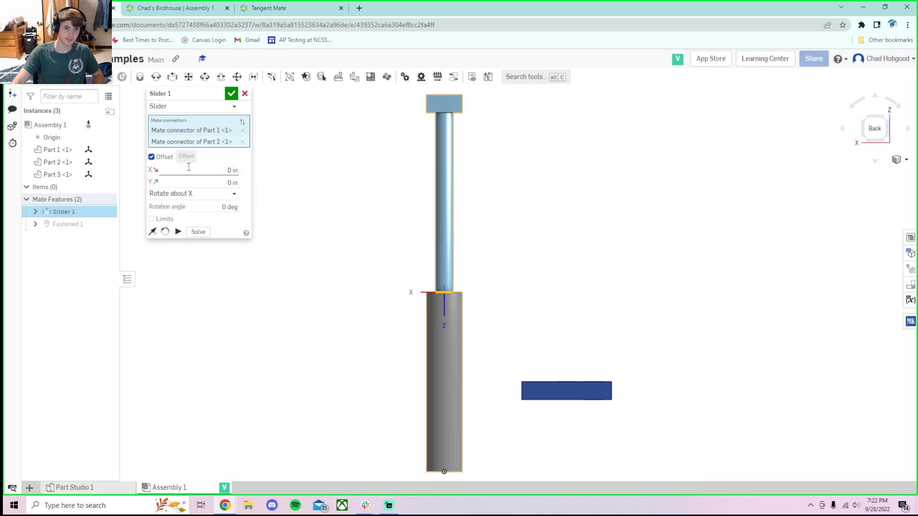
Step: Set the Slider mate's X offset to 1 in and examine the bolt's shift from the tube hole
right_drag(499, 177, 498, 228)
scroll(444, 285, up, 5)
right_drag(443, 286, 452, 245)
click(231, 171)
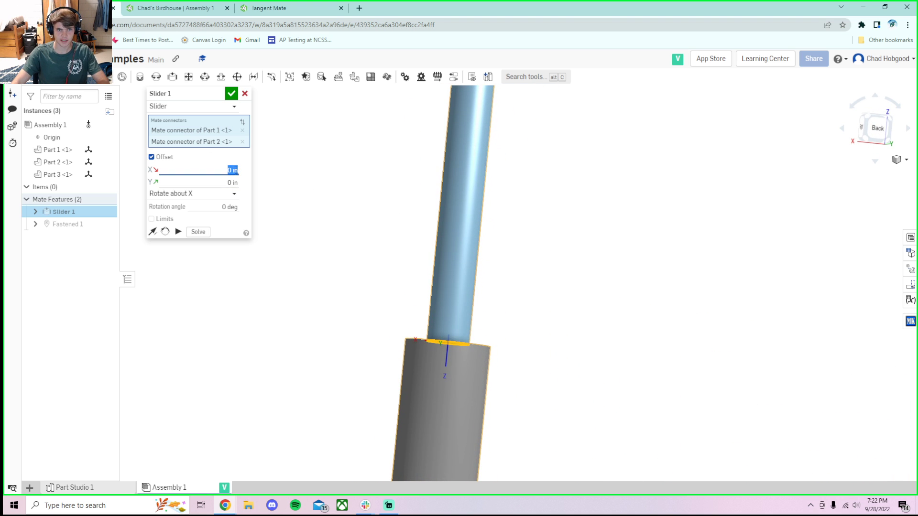
text(1)
key(Return)
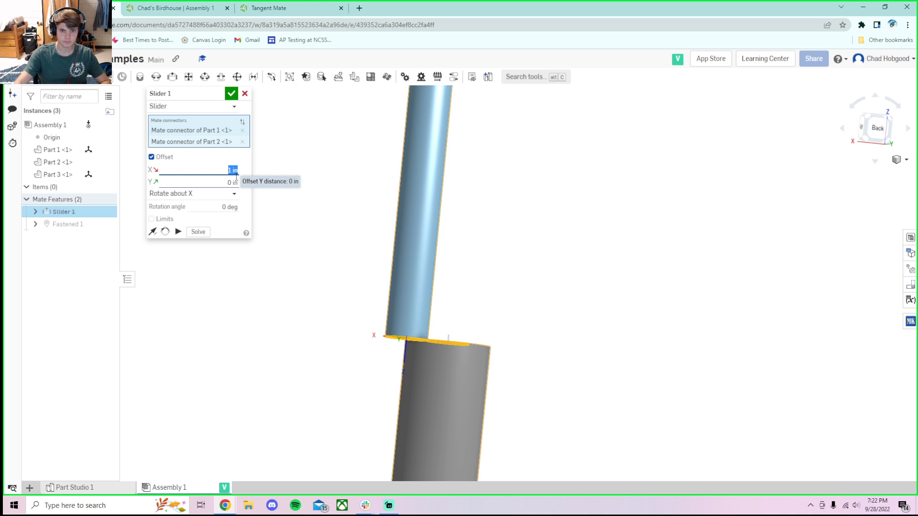
scroll(383, 257, up, 4)
right_drag(410, 318, 434, 372)
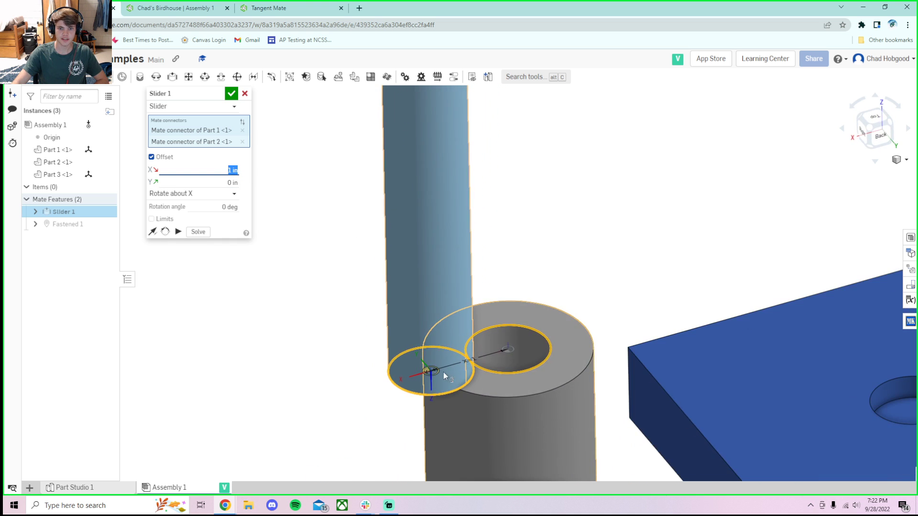
scroll(434, 368, up, 3)
right_drag(495, 371, 555, 254)
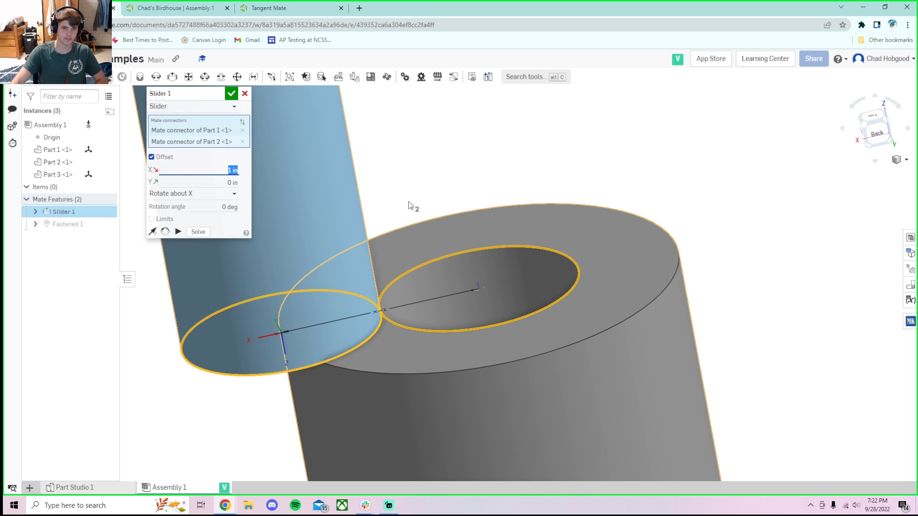
scroll(437, 243, down, 2)
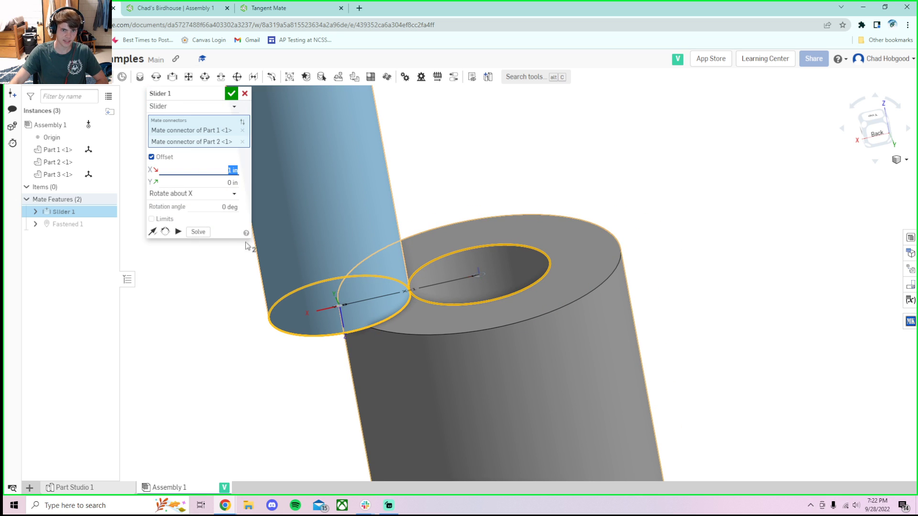
Step: Change the Slider mate's X offset to 2 in and accept the mate
click(233, 172)
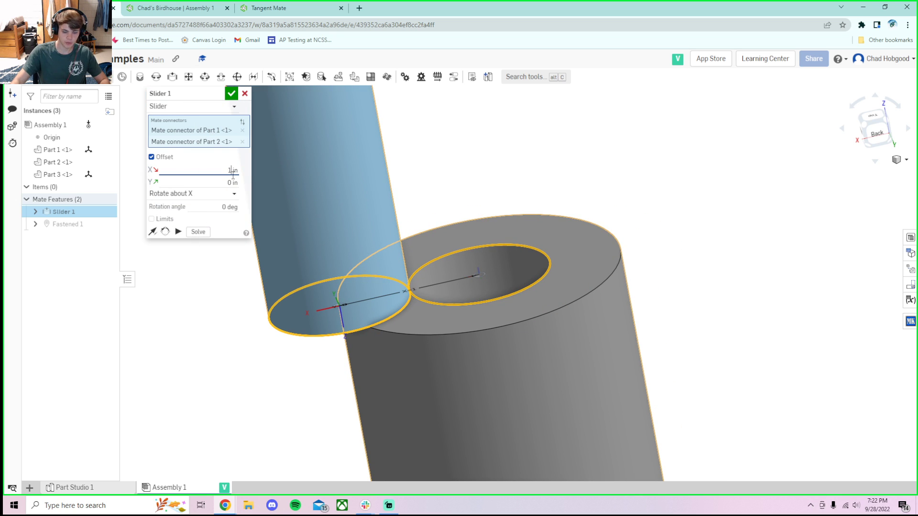
text(2\)
key(Return)
click(232, 171)
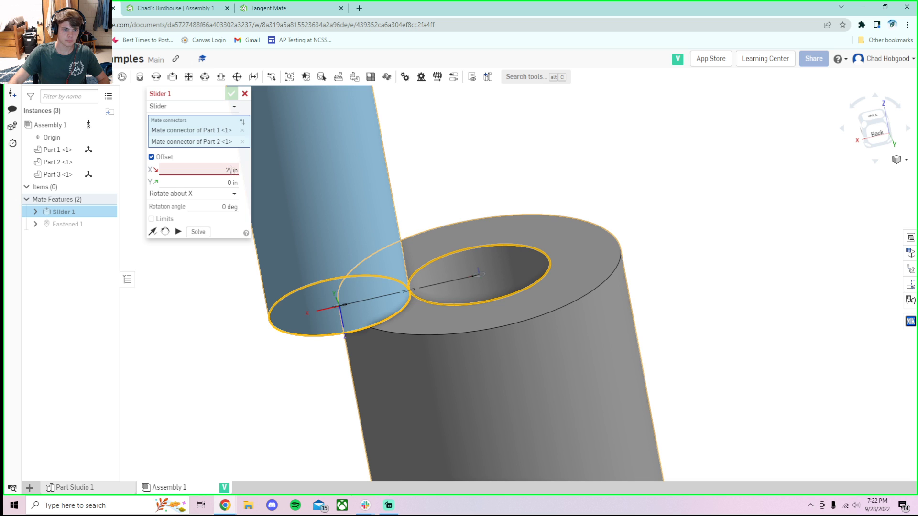
key(Return)
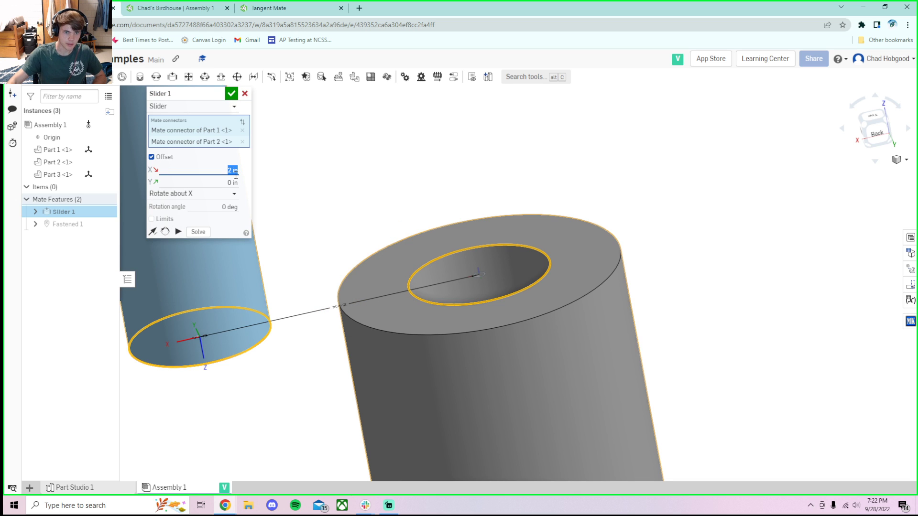
click(234, 94)
Step: From the back view, slide the offset bolt down beside the tube
scroll(309, 141, down, 7)
click(877, 133)
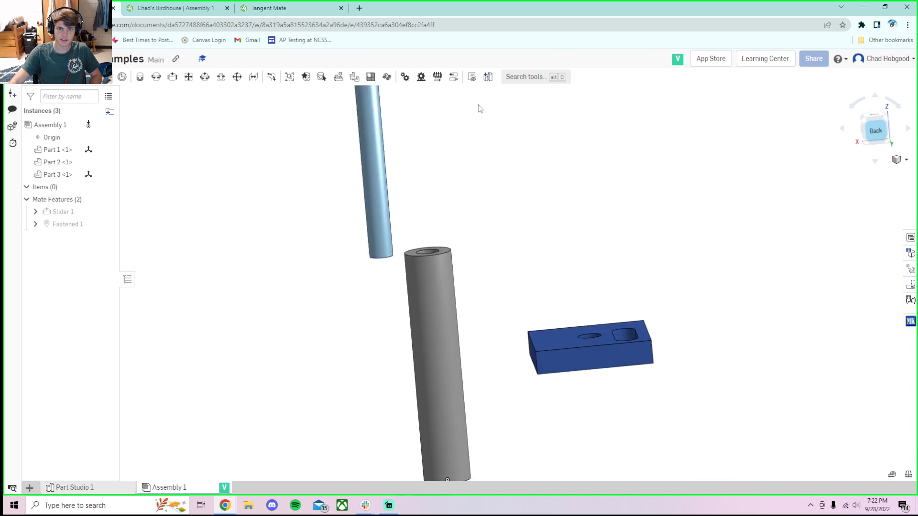
drag(427, 111, 509, 164)
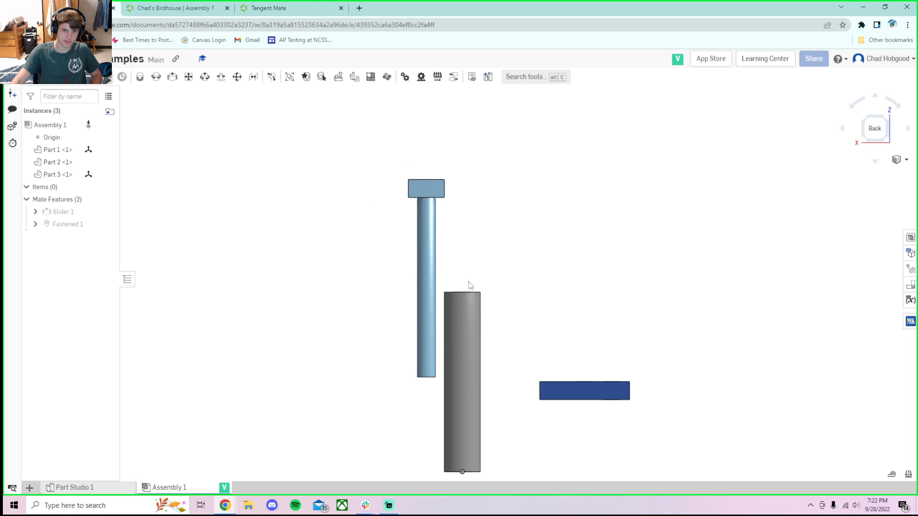
Step: Edit the Slider 1 mate again and reset its X offset to 0 in
right_drag(469, 258, 461, 339)
scroll(461, 335, up, 3)
right_click(83, 225)
click(219, 211)
right_click(64, 212)
click(84, 229)
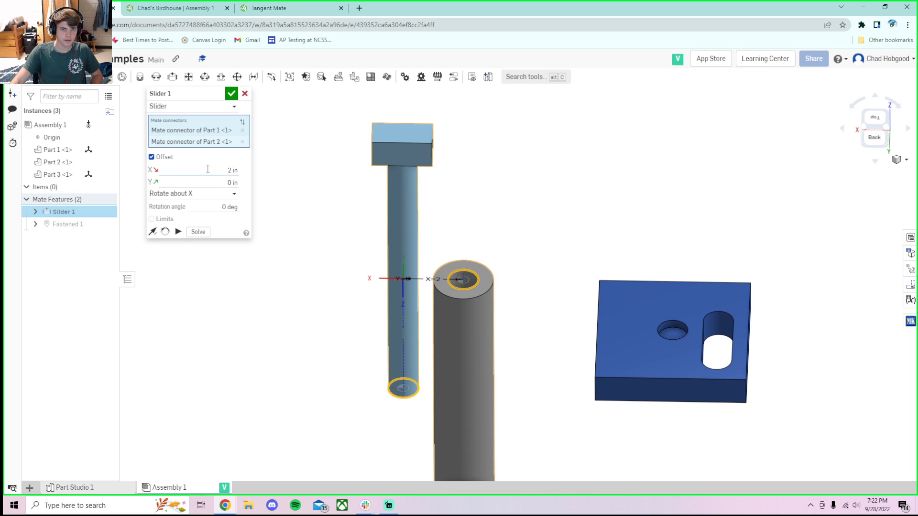
click(232, 170)
click(234, 171)
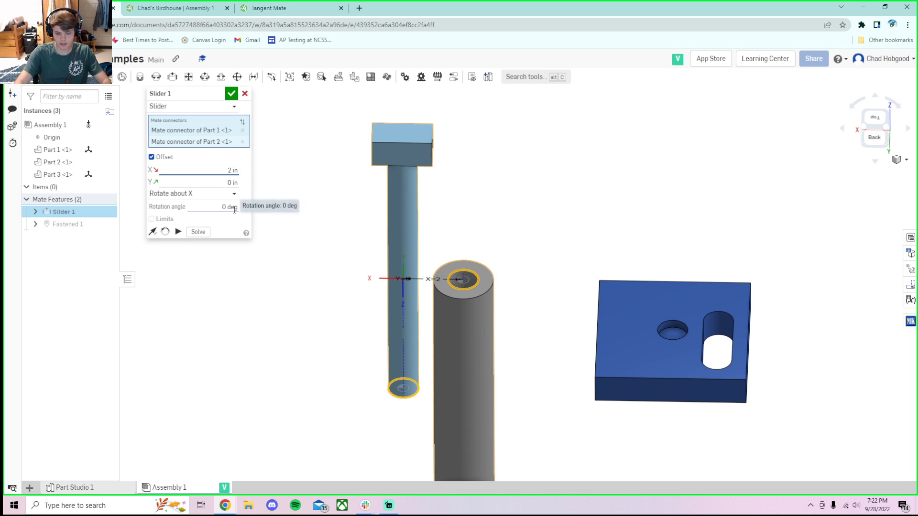
text(0)
key(Return)
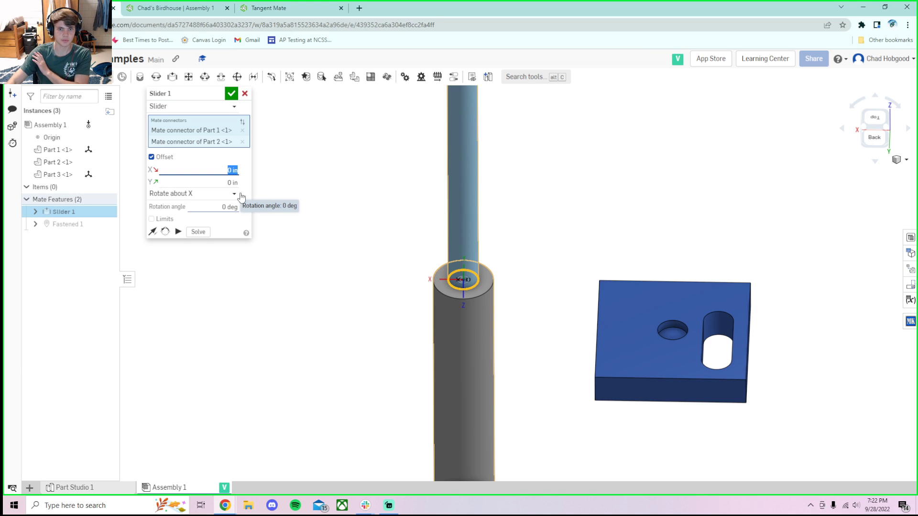
Step: Disable the mate's offset, enable its limits, and pull the bolt up clear of the tube
click(152, 157)
click(163, 170)
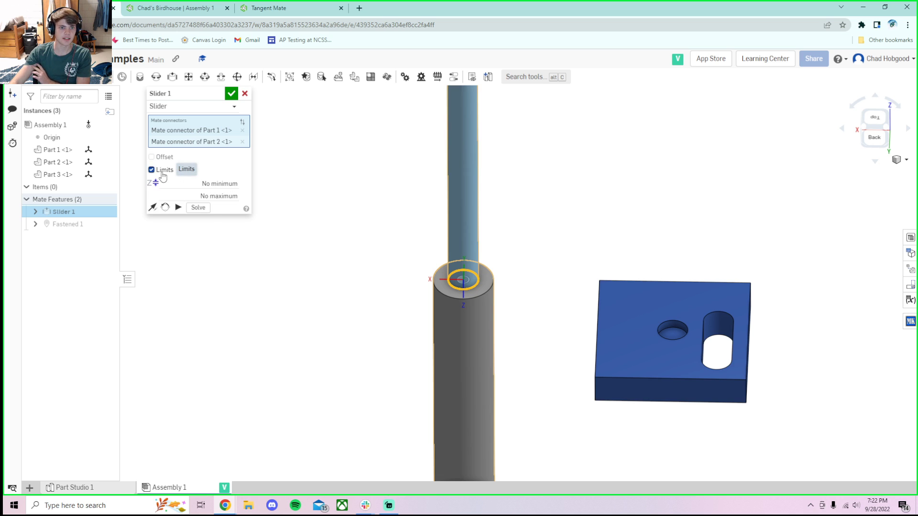
scroll(542, 249, down, 4)
right_drag(543, 205, 550, 179)
scroll(558, 128, up, 4)
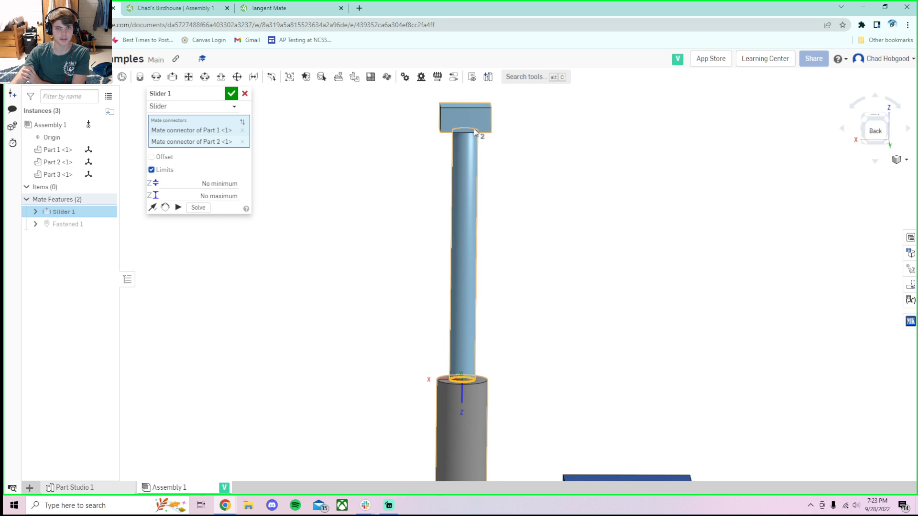
scroll(493, 209, down, 5)
drag(481, 174, 480, 129)
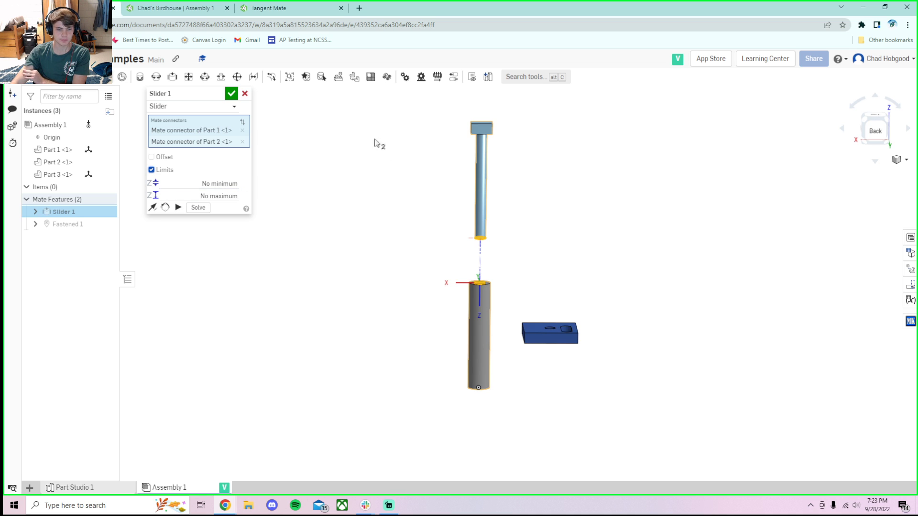
Step: Set the Slider mate's minimum Z limit to 0 in, and move the bolt's end into the tube
scroll(492, 230, up, 4)
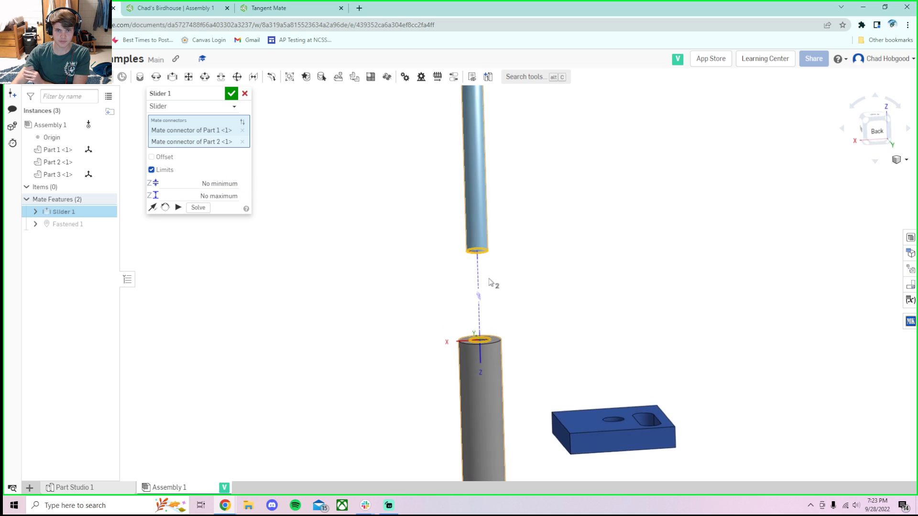
click(225, 185)
key(BackSpace)
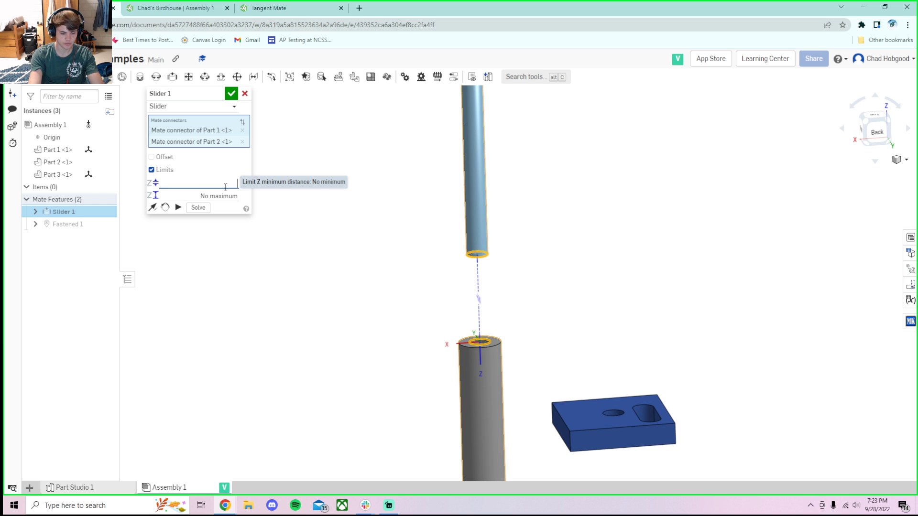
right_drag(541, 340, 605, 336)
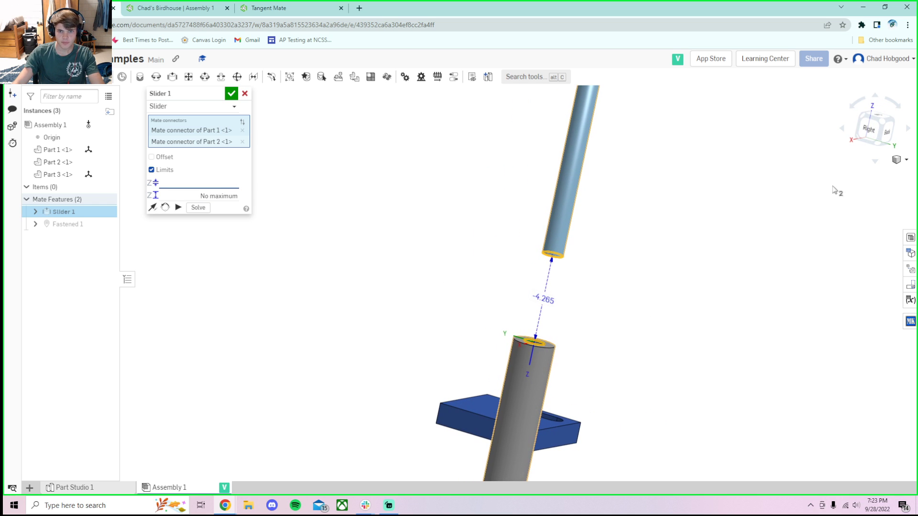
click(872, 136)
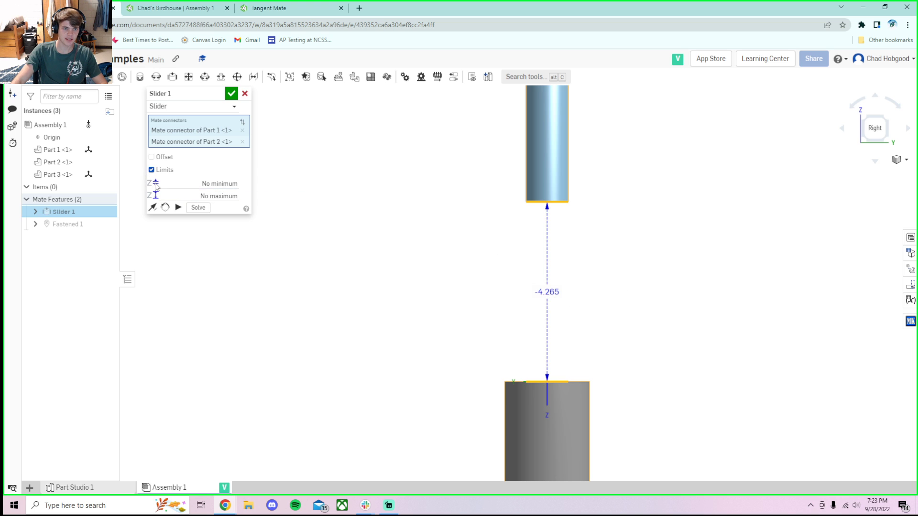
click(222, 186)
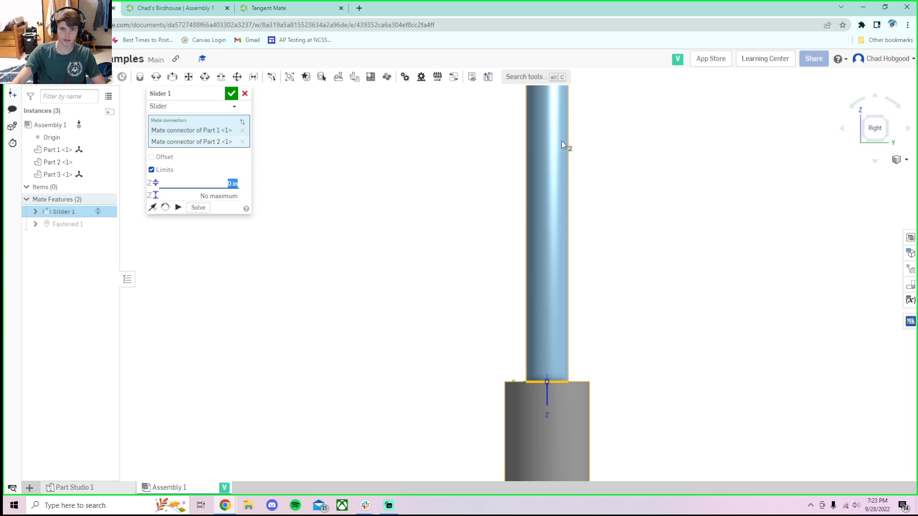
scroll(608, 239, down, 3)
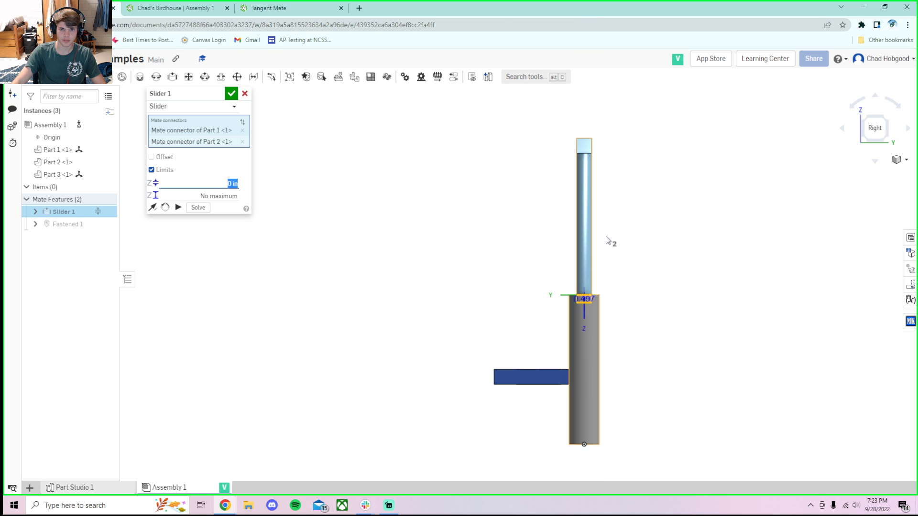
scroll(601, 270, up, 5)
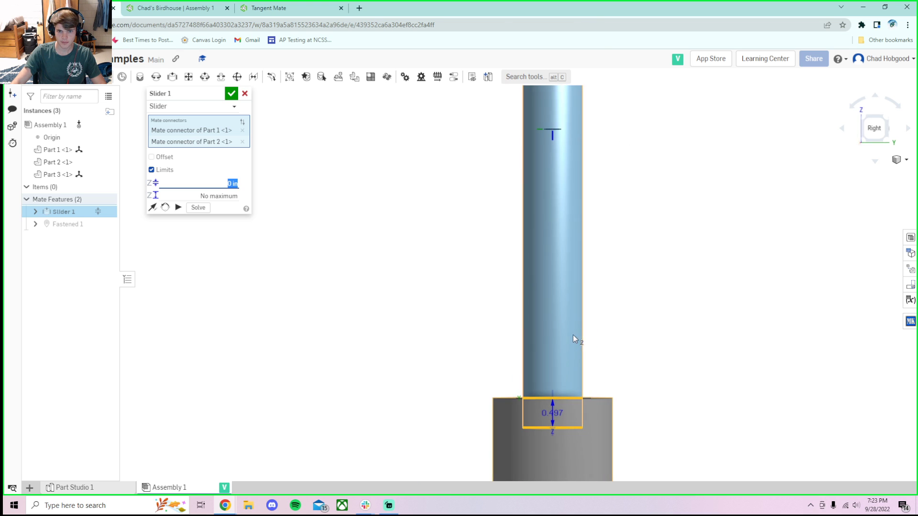
Step: Set the Slider mate's maximum Z limit to 2 in, and drag the bolt down into the tube to test the limit
click(222, 195)
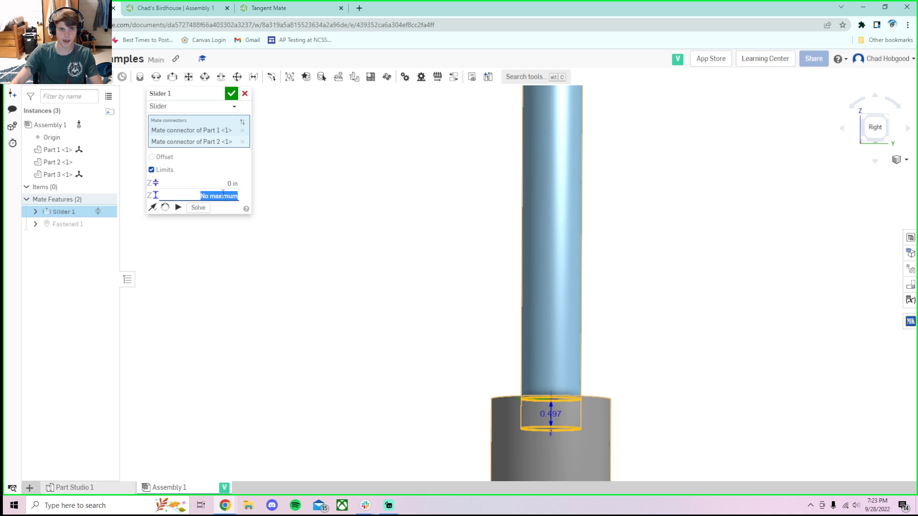
text(2)
key(Return)
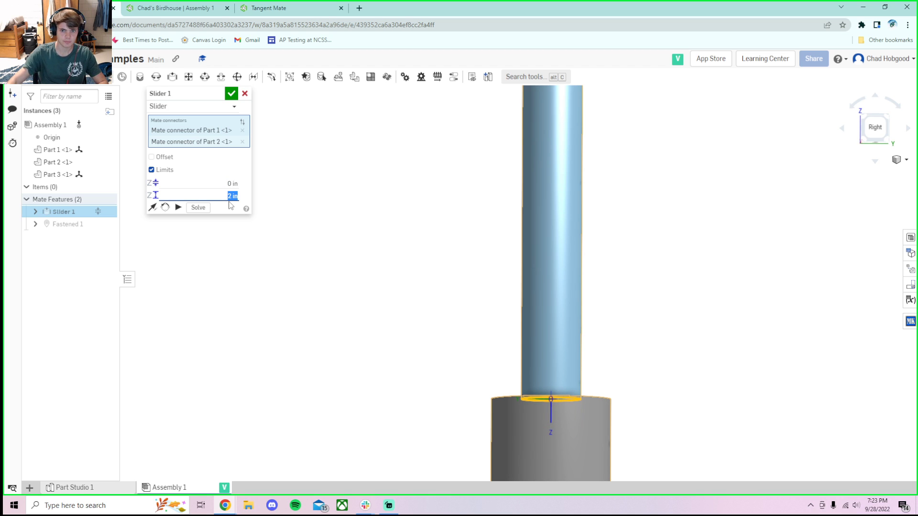
scroll(617, 275, down, 3)
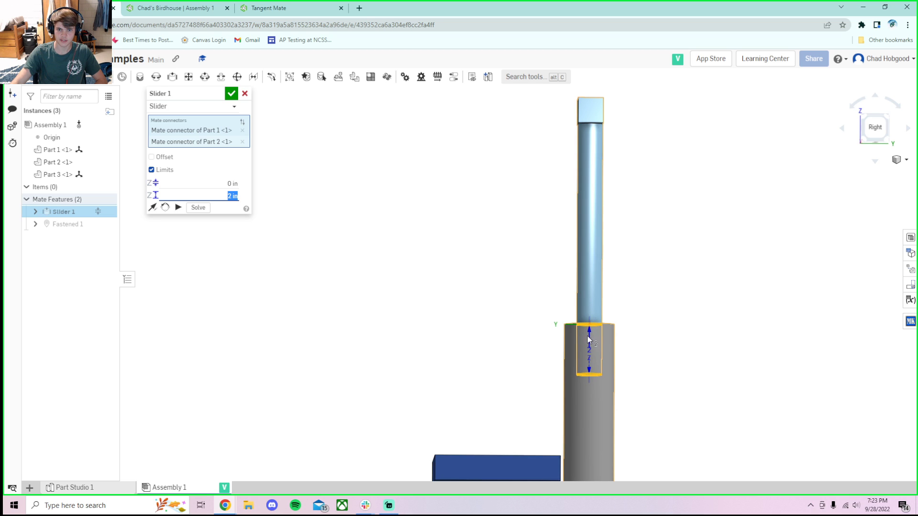
drag(590, 389, 575, 374)
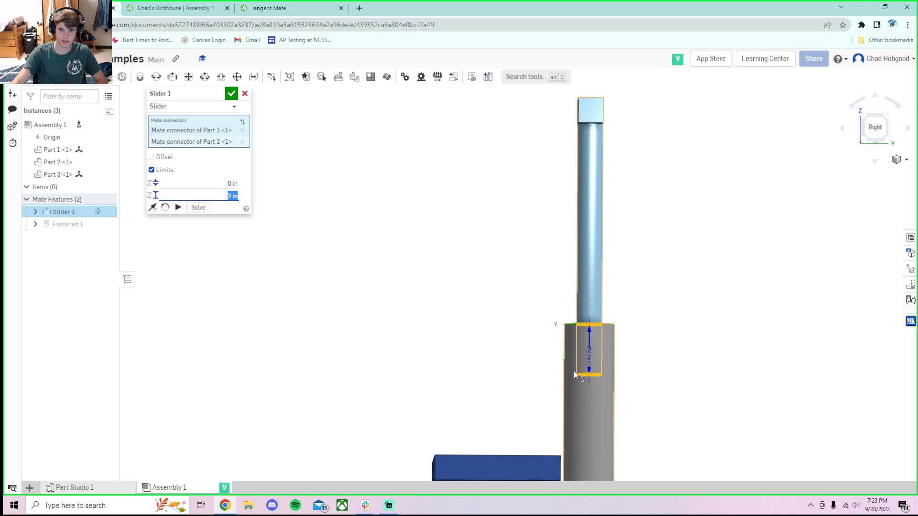
Step: Set the Slider mate's maximum Z limit to 4 in, and slide the bolt down into the tube to test it
click(232, 196)
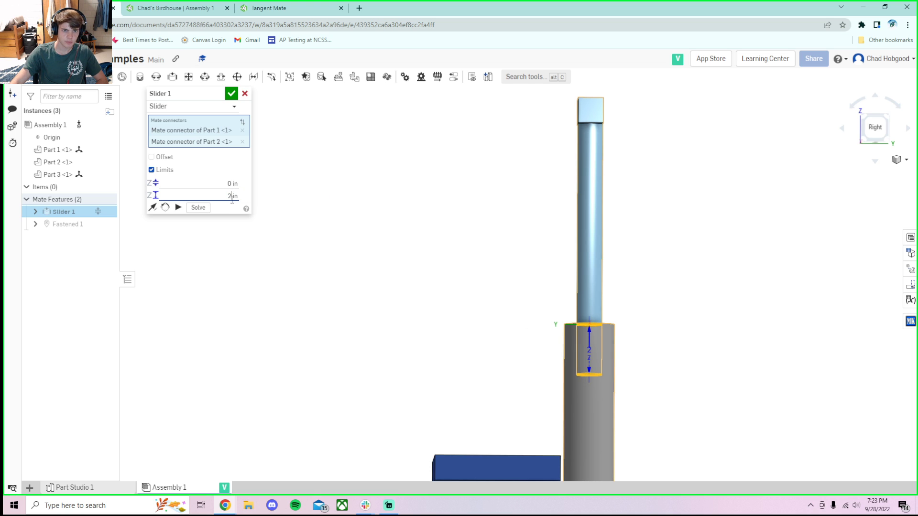
text(4)
key(Return)
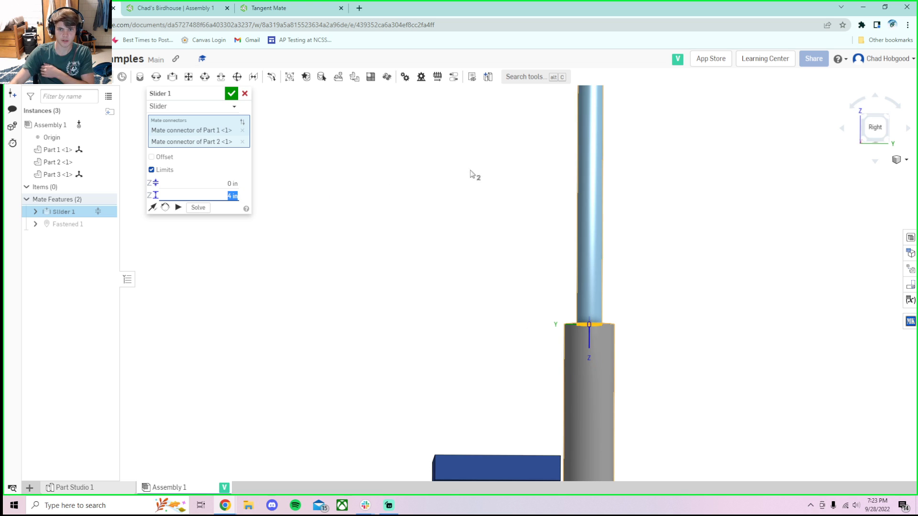
drag(601, 219, 592, 369)
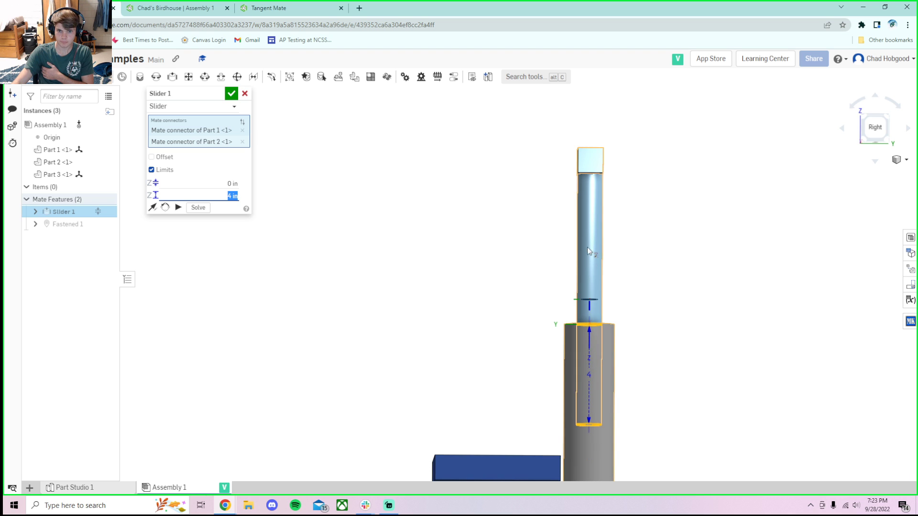
Step: Examine the bolt's position in the tube and the limit range from several angles, and accept the Slider mate
mouse_move(629, 302)
right_down()
mouse_move(597, 292)
mouse_move(646, 284)
mouse_move(573, 311)
mouse_move(618, 314)
right_up()
scroll(617, 289, up, 3)
scroll(619, 368, down, 5)
scroll(610, 394, up, 2)
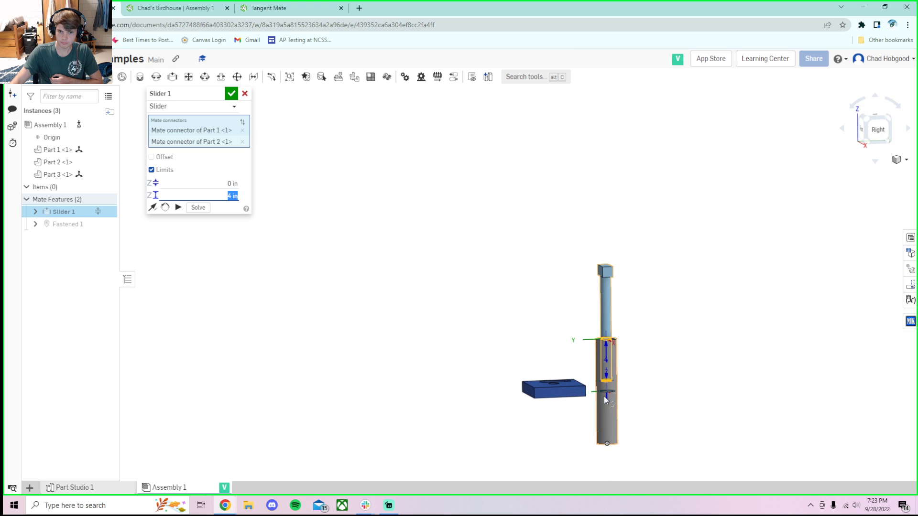
scroll(605, 401, up, 4)
right_drag(686, 363, 646, 356)
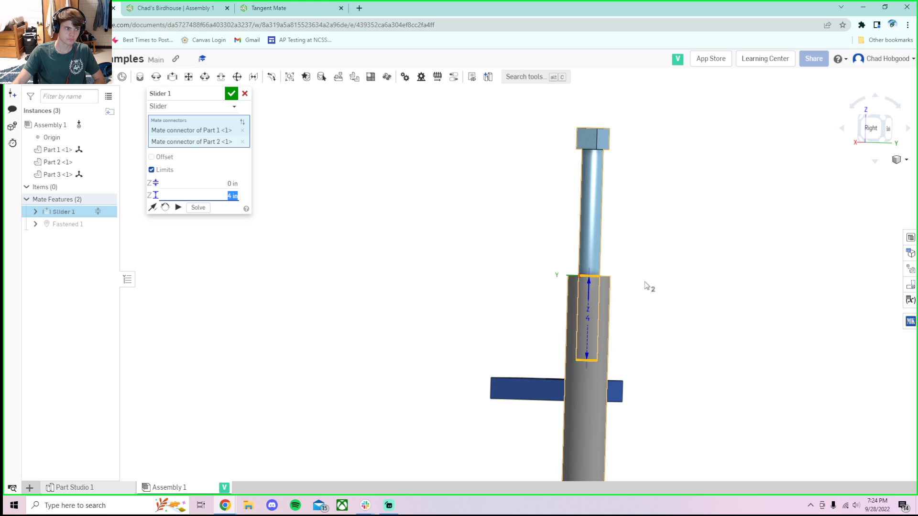
scroll(685, 293, up, 3)
right_drag(685, 292, 647, 325)
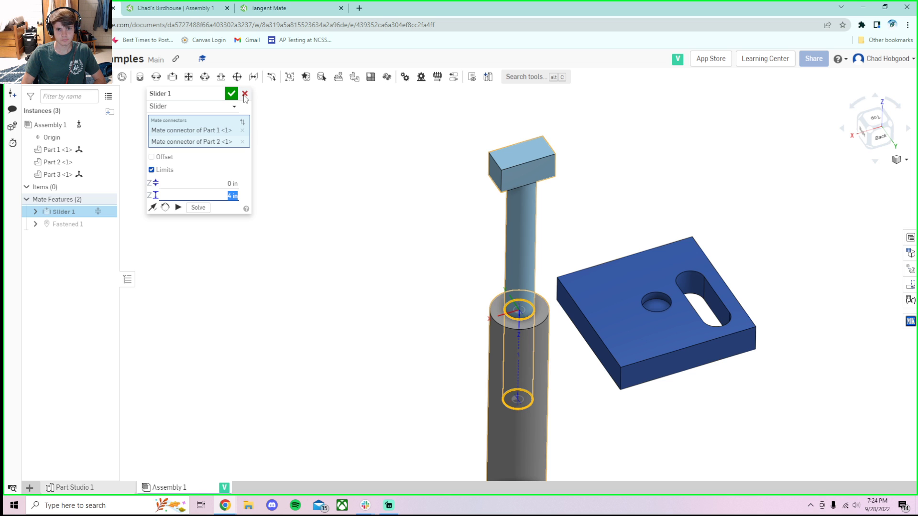
right_drag(312, 168, 410, 239)
click(867, 136)
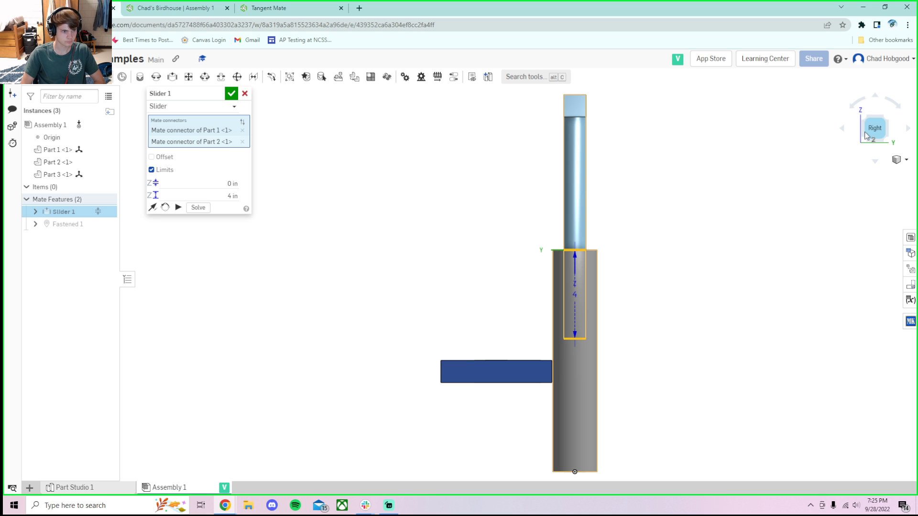
scroll(718, 222, down, 4)
right_drag(713, 189, 705, 214)
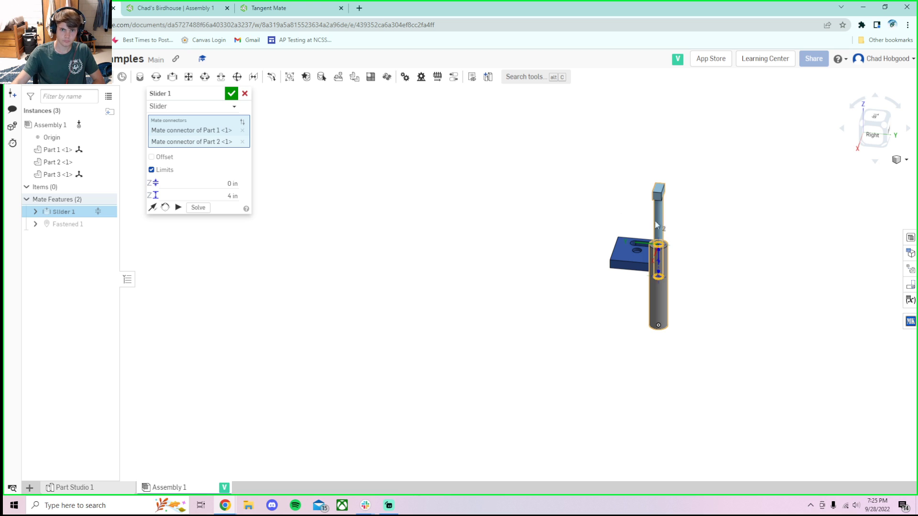
click(232, 93)
scroll(688, 221, up, 5)
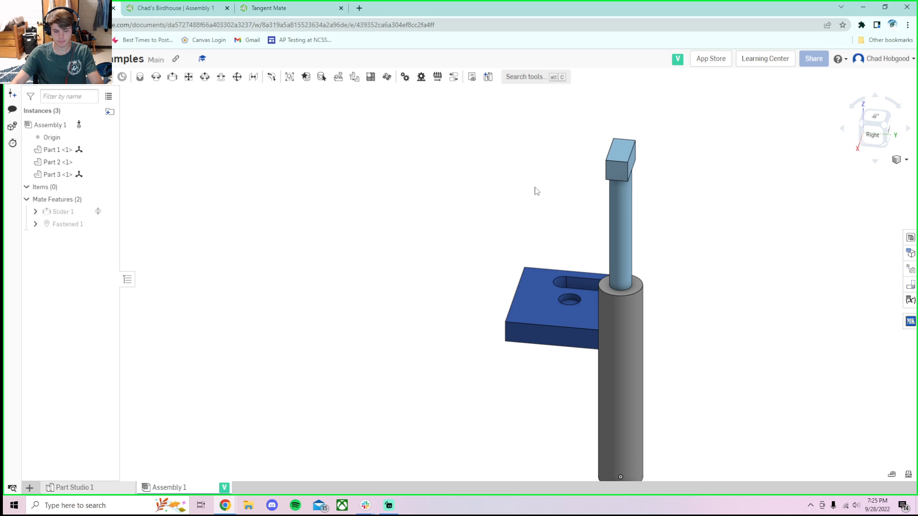
Step: Attach the plate to the bolt head with a Fastened mate between the plate's lower side edge and the head's upper edge
key(f)
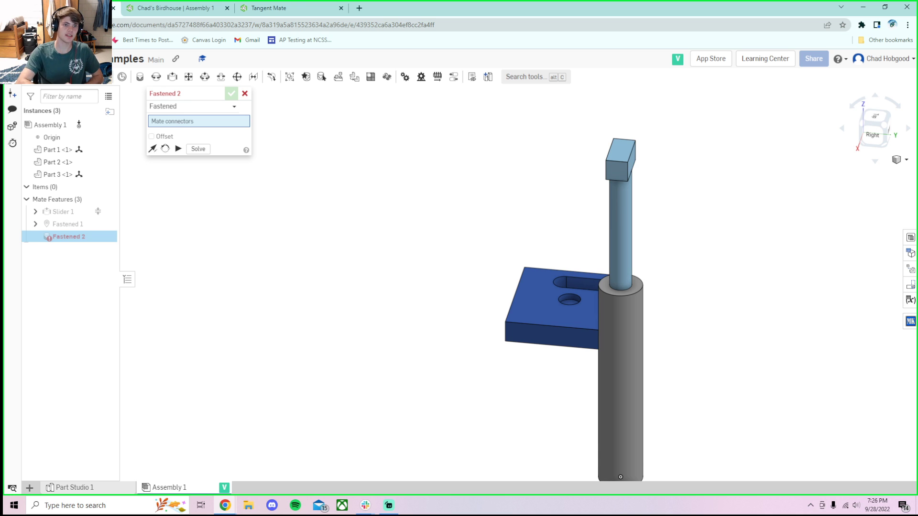
scroll(598, 352, up, 4)
right_drag(672, 365, 644, 325)
click(664, 383)
scroll(639, 208, down, 5)
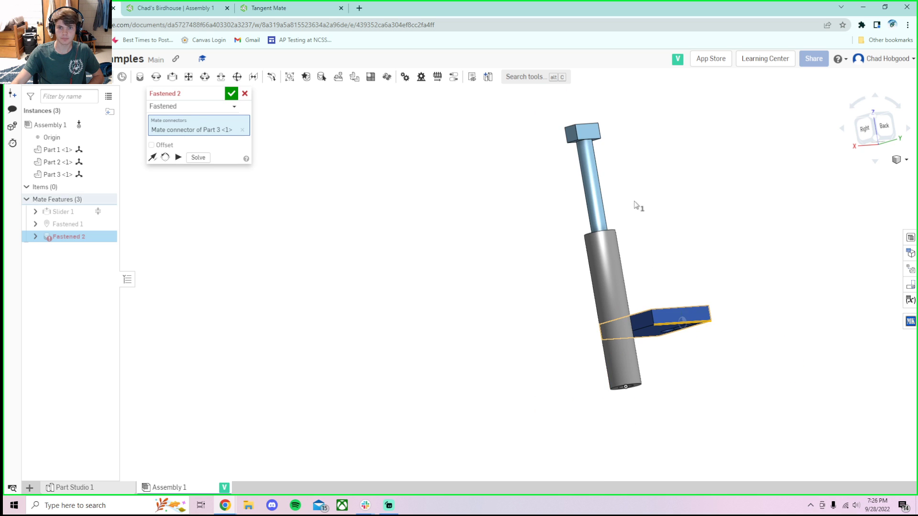
scroll(585, 117, up, 5)
click(574, 138)
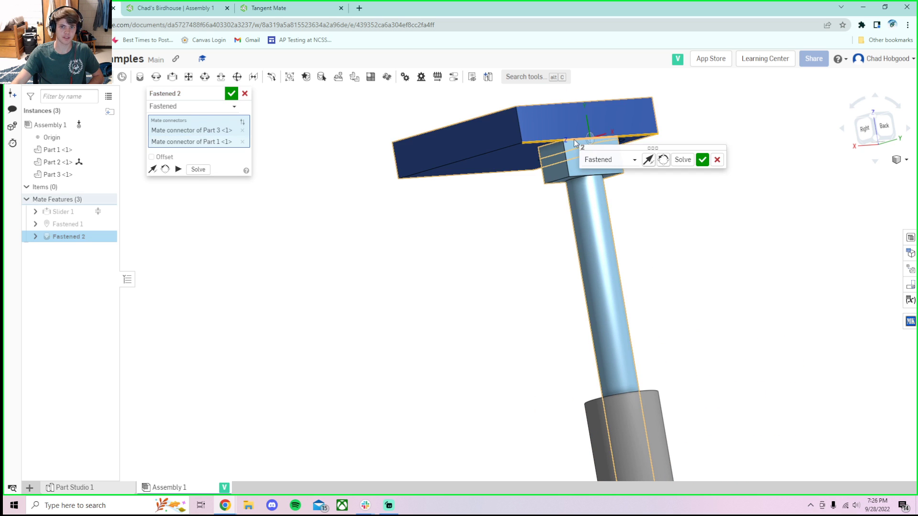
right_drag(469, 159, 578, 114)
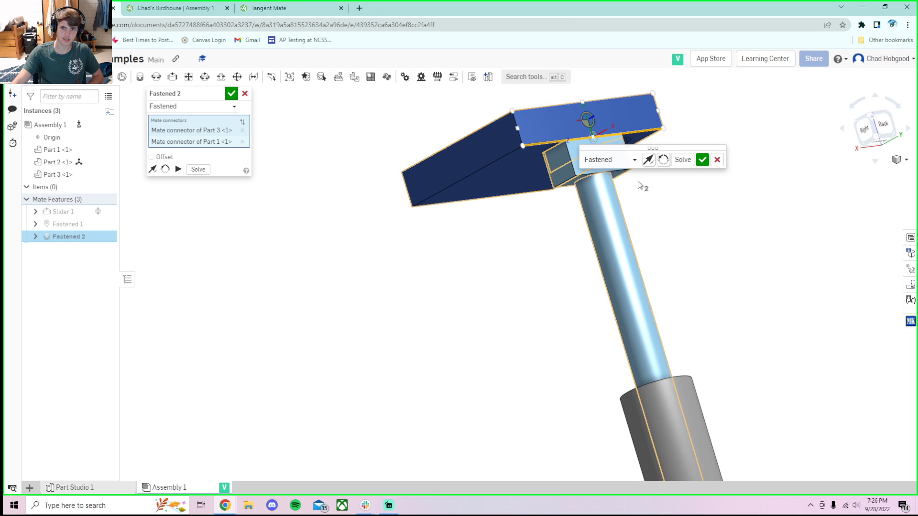
click(702, 159)
key(f)
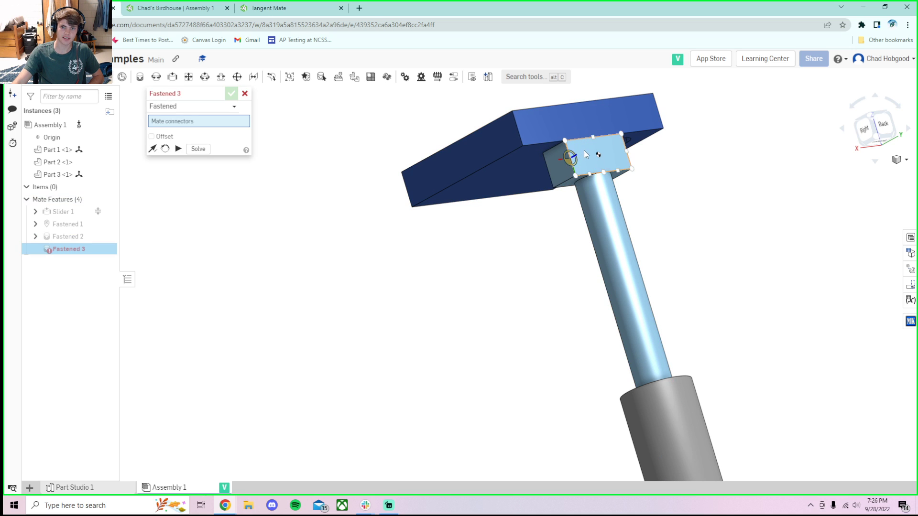
key(Escape)
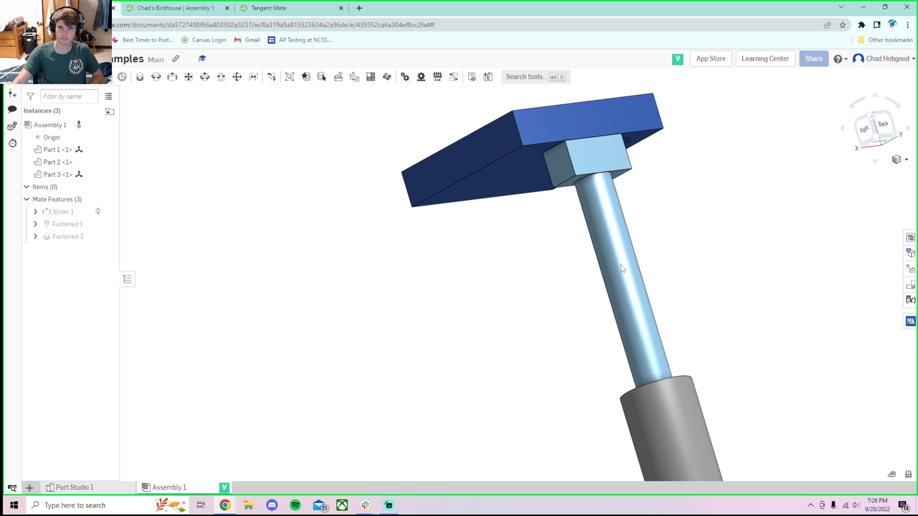
Step: Examine how the plate is fastened to the bolt head from above and at different distances
scroll(527, 167, down, 5)
right_drag(527, 167, 615, 211)
click(521, 154)
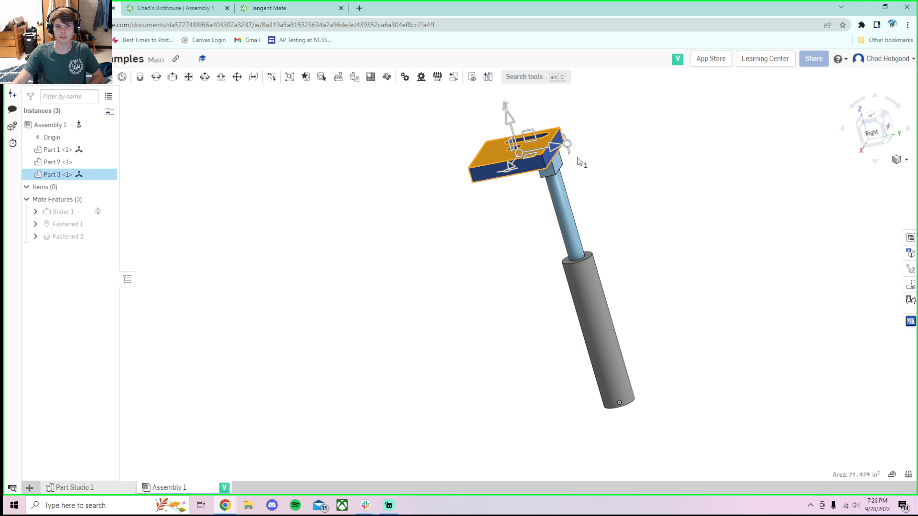
scroll(629, 149, down, 3)
scroll(594, 146, up, 4)
scroll(643, 192, up, 5)
click(660, 199)
scroll(629, 182, down, 5)
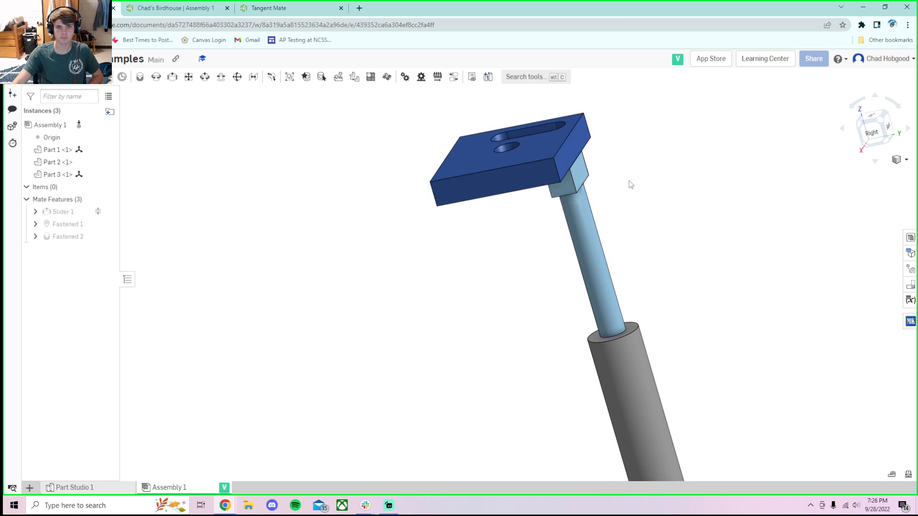
Step: Slide the bolt with the attached plate up about 3.76 in along the tube's axis, and lower it to about 0.52 in
click(573, 218)
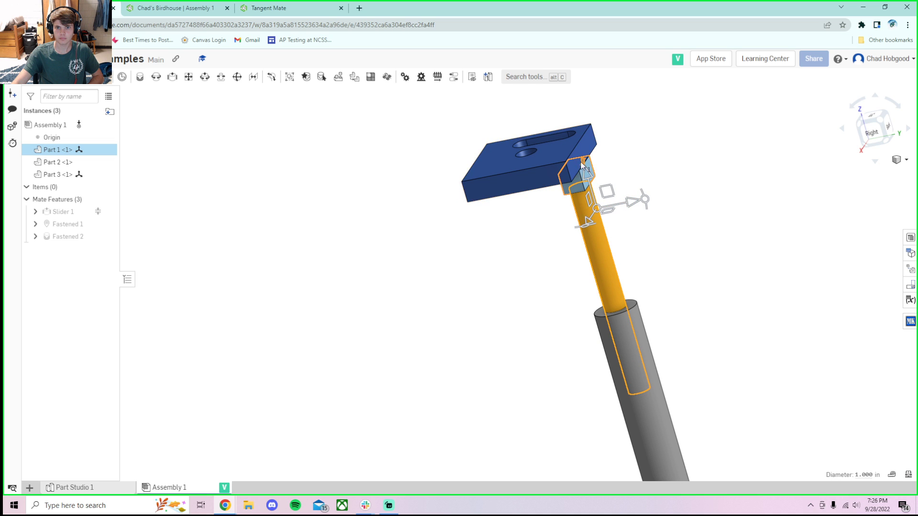
drag(579, 157, 548, 114)
scroll(665, 166, down, 5)
click(878, 128)
scroll(679, 132, up, 4)
right_drag(639, 187, 609, 159)
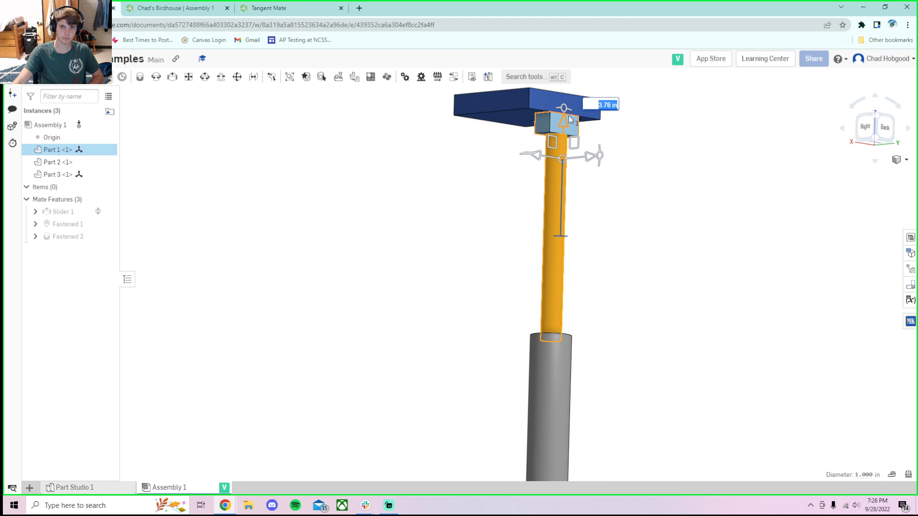
drag(565, 125, 570, 194)
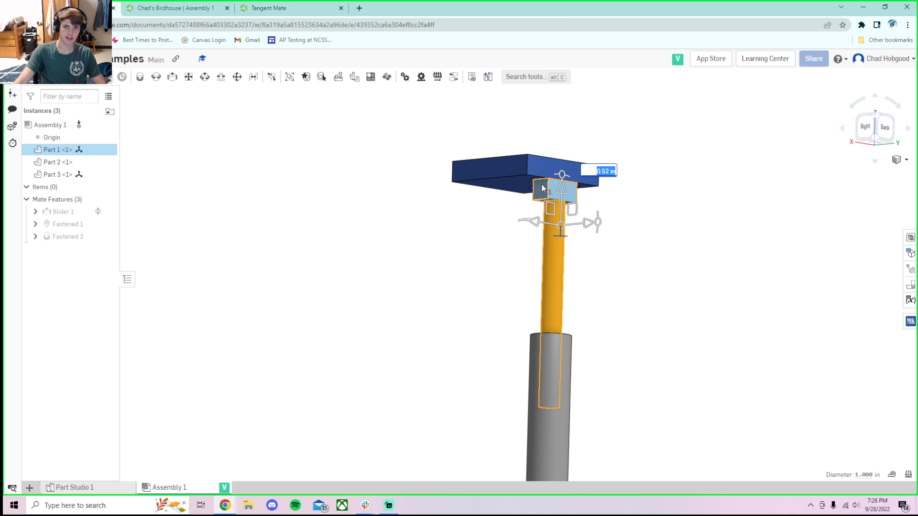
mouse_move(69, 240)
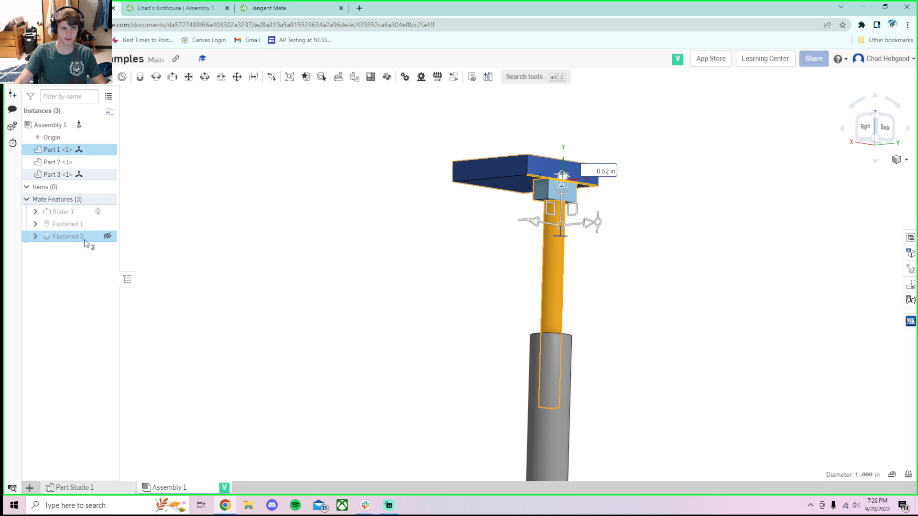
click(176, 226)
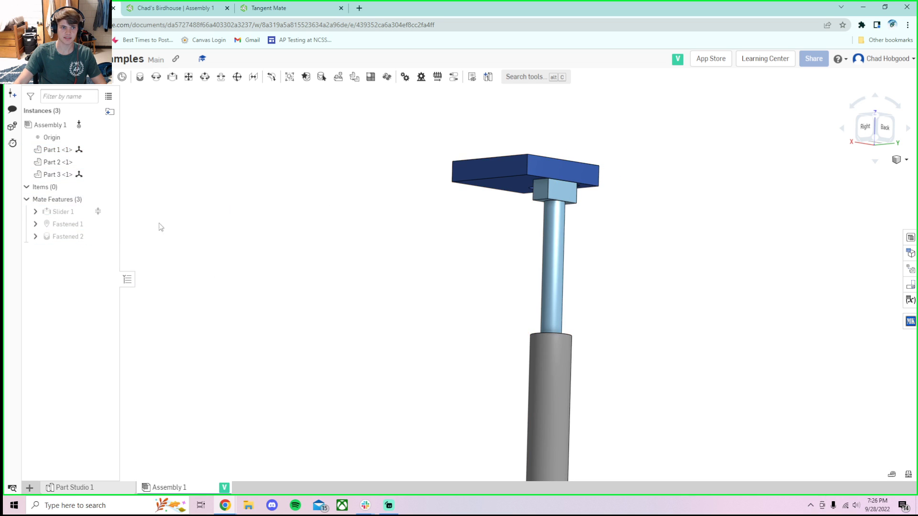
Step: Raise the plate together with the bolt to about 3.22 in along Z, lower it to about 2.36 in, and clear the selection
click(564, 168)
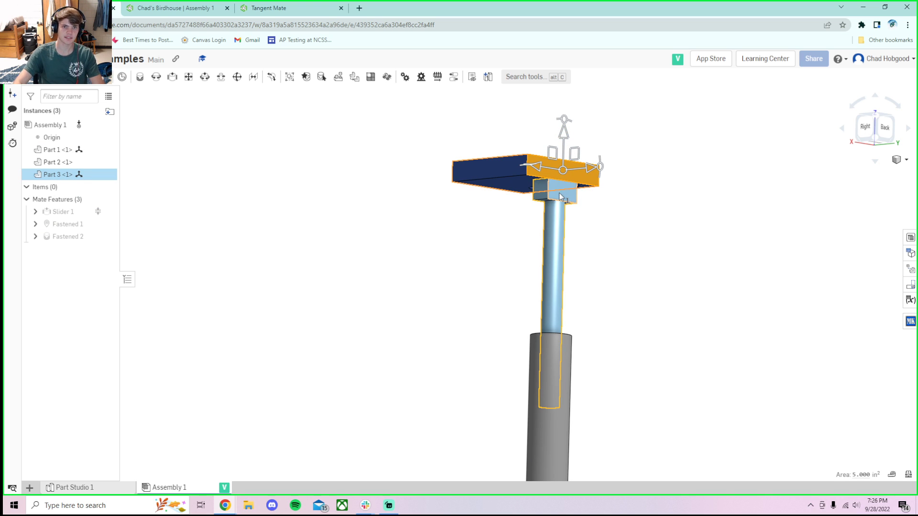
drag(573, 156, 568, 100)
right_drag(669, 168, 656, 146)
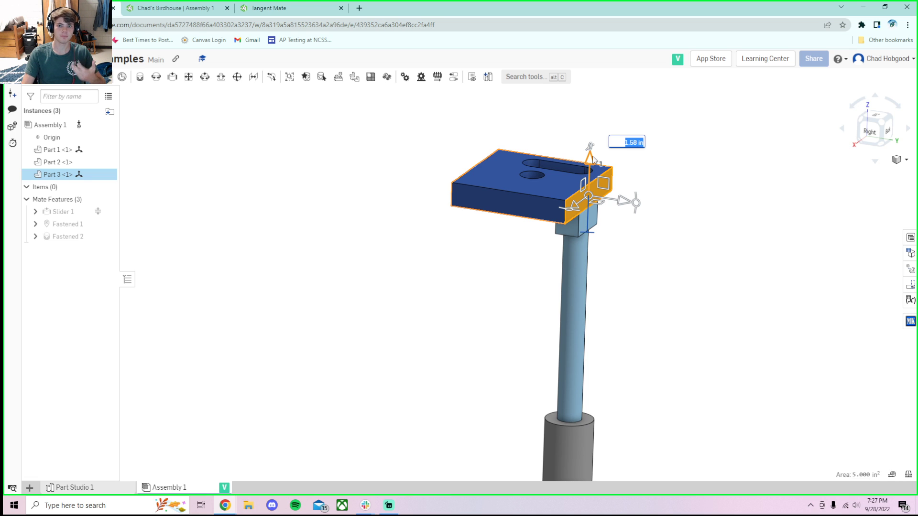
drag(593, 158, 592, 120)
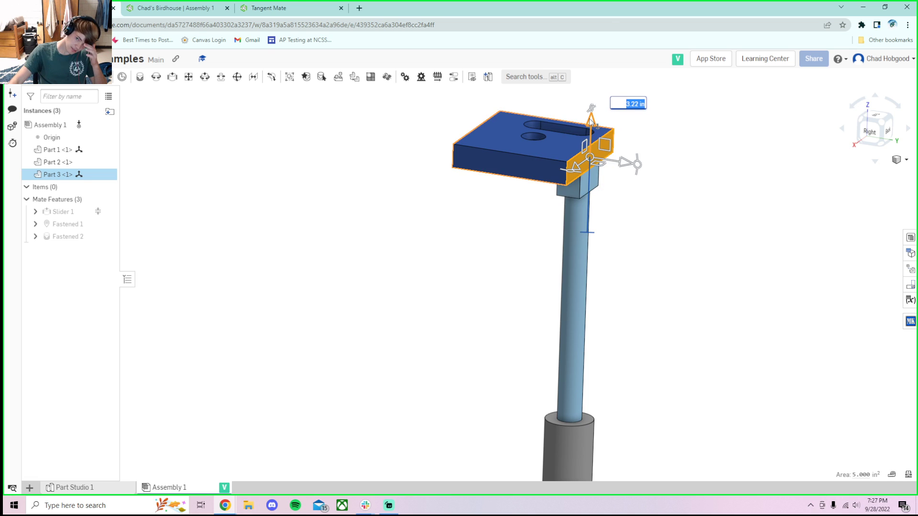
right_drag(663, 210, 604, 156)
drag(591, 117, 587, 138)
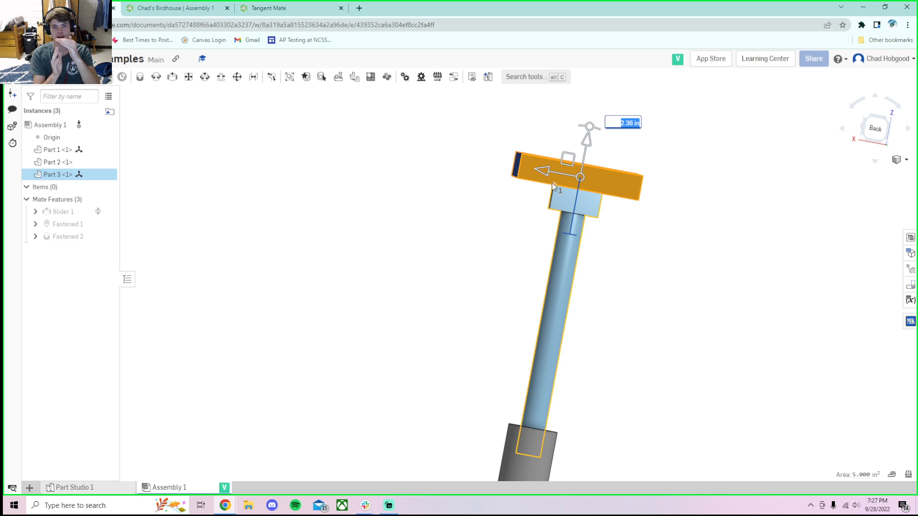
right_drag(632, 210, 700, 222)
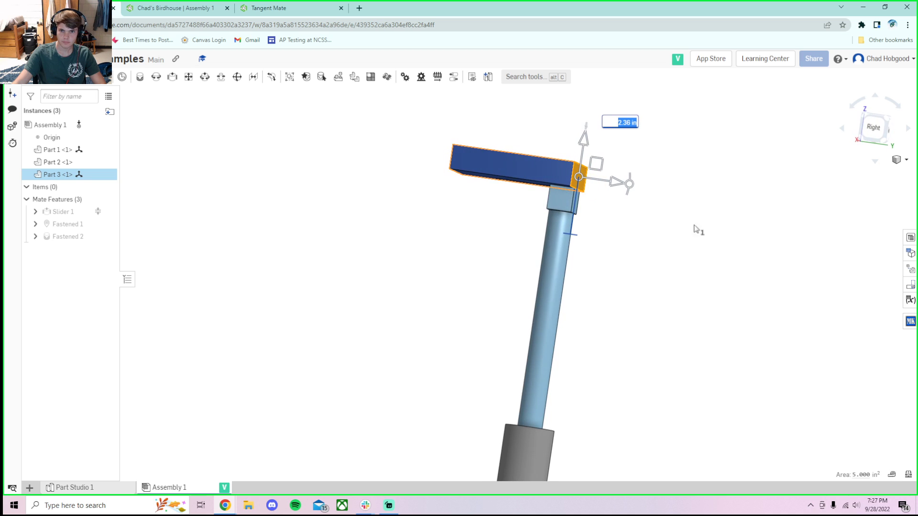
key(Escape)
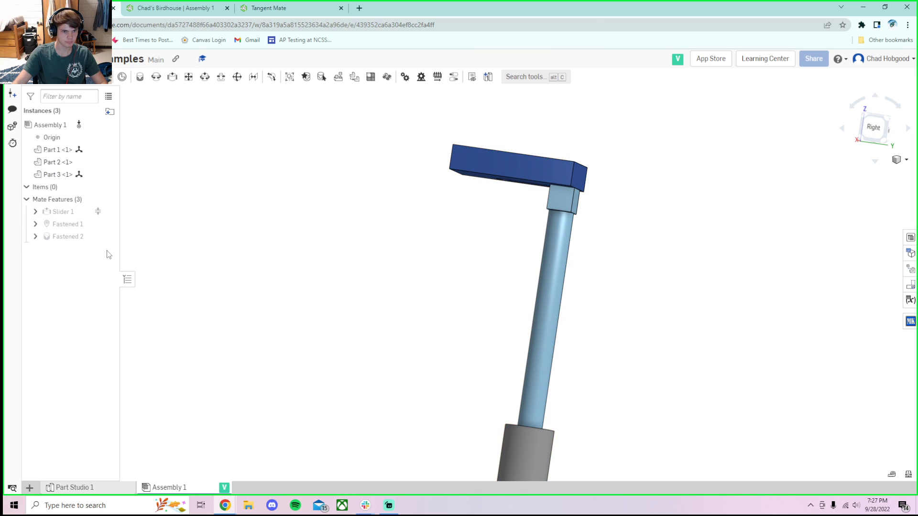
Step: Delete all the assembly's mates: Fastened 2, Fastened 1 and Slider 1
right_drag(308, 238, 323, 266)
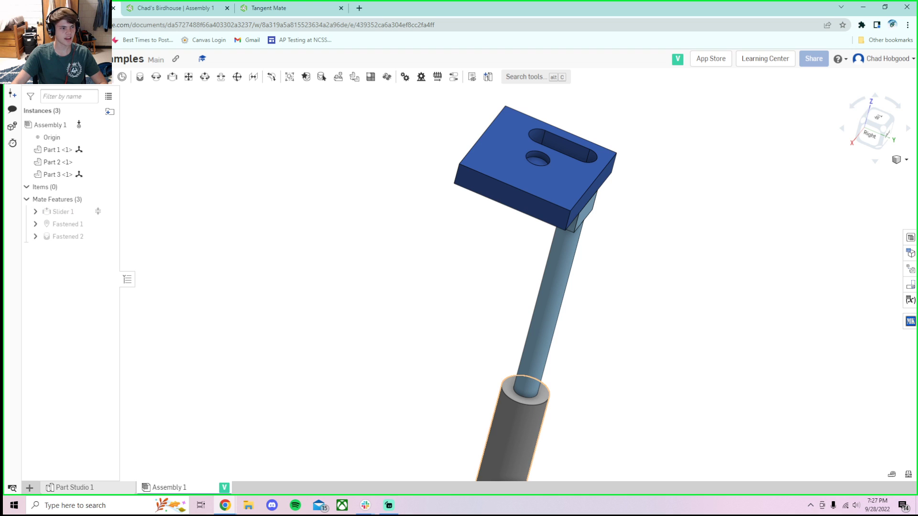
right_drag(498, 261, 500, 226)
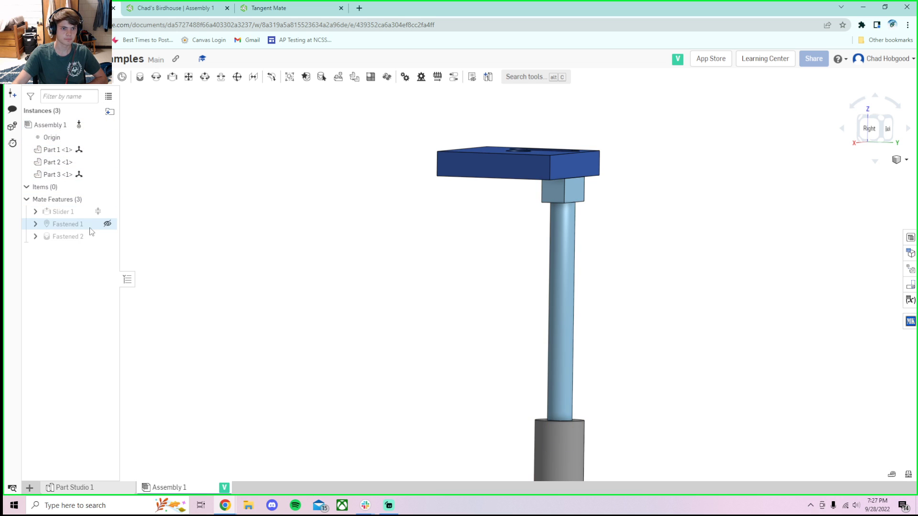
click(91, 236)
right_click(87, 237)
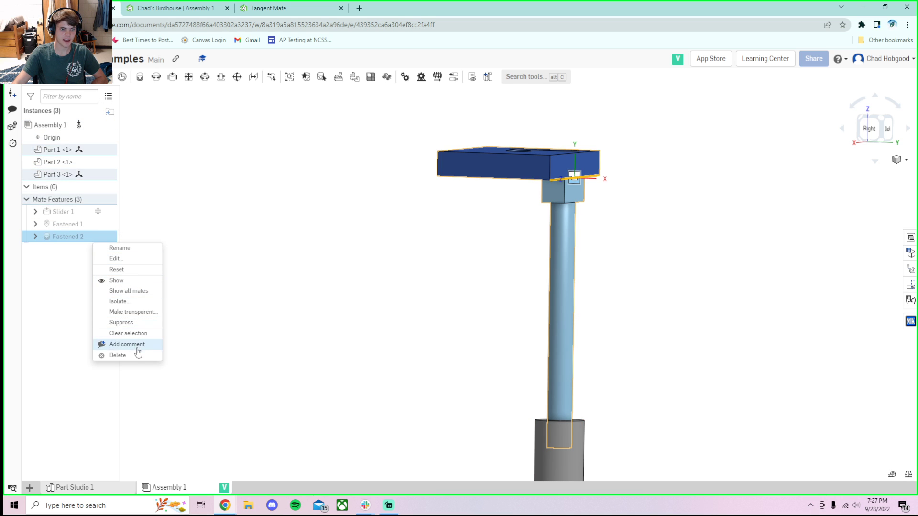
click(136, 356)
click(71, 224)
right_click(69, 224)
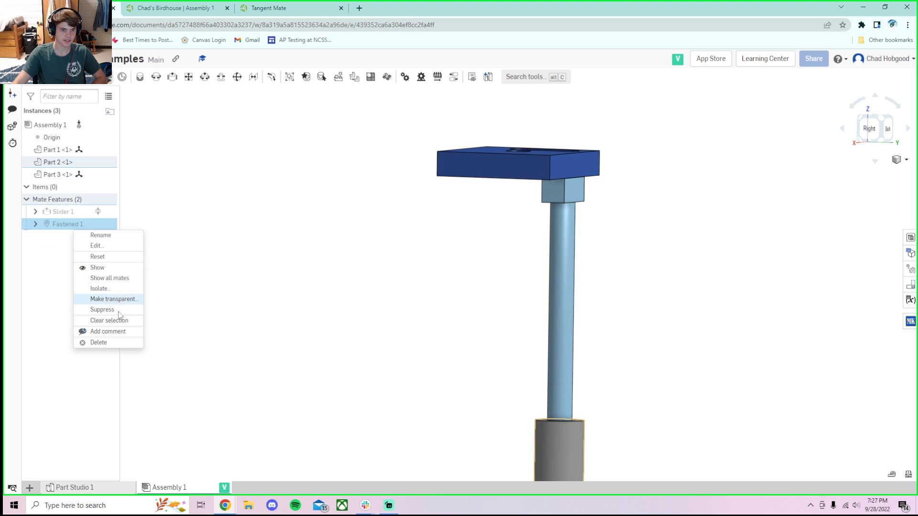
click(101, 343)
click(71, 211)
right_click(72, 212)
click(119, 356)
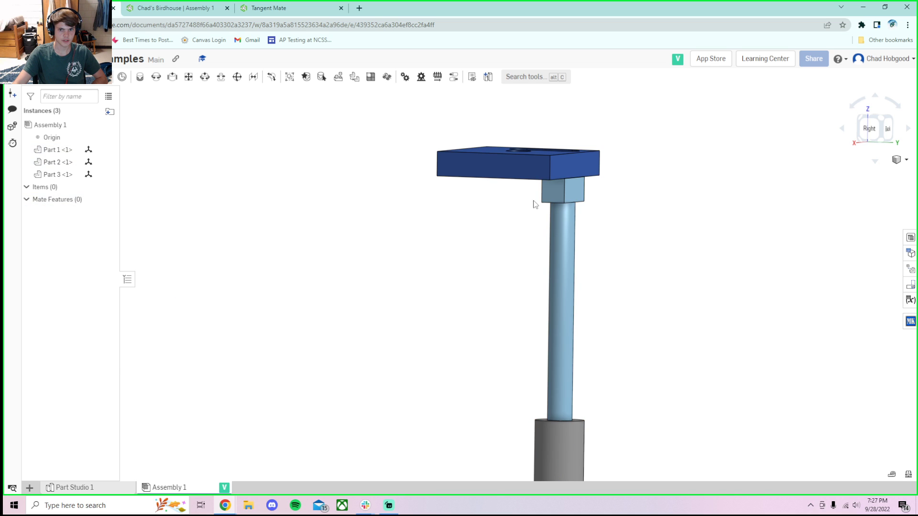
Step: Move the plate, bolt and tube apart into separate positions, and bring the plate's slot and hole into close view
drag(492, 168, 322, 328)
scroll(485, 326, down, 5)
drag(515, 315, 592, 379)
scroll(520, 351, down, 4)
drag(519, 372, 433, 371)
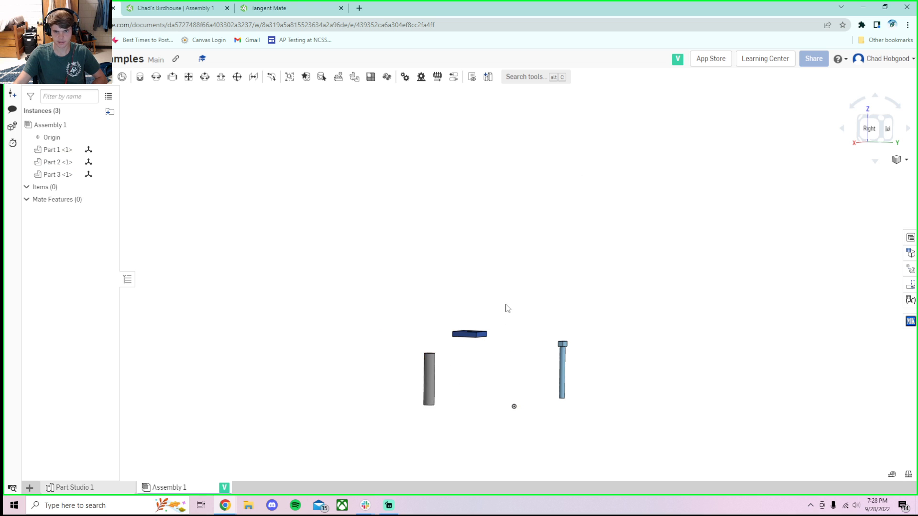
scroll(497, 318, up, 4)
right_drag(484, 324, 466, 355)
scroll(467, 355, up, 5)
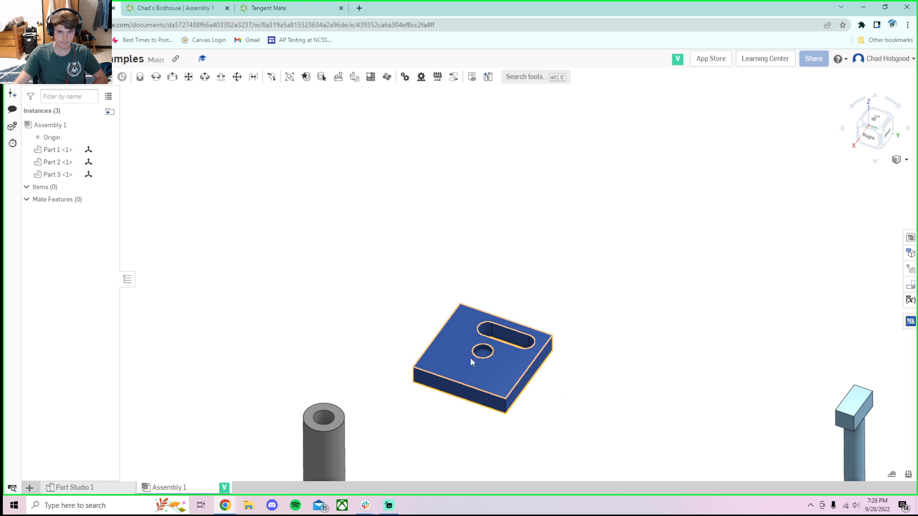
scroll(469, 359, up, 3)
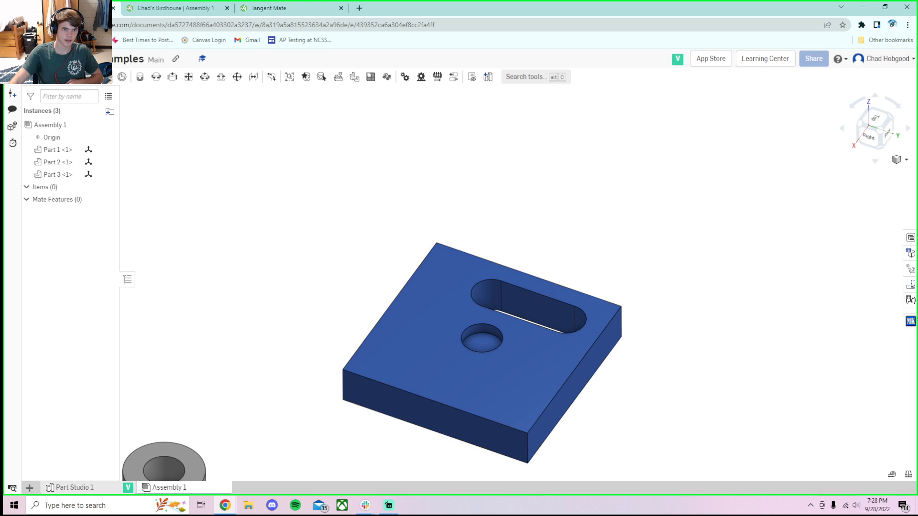
Step: Start a new mate and open its choice of mate types
key(m)
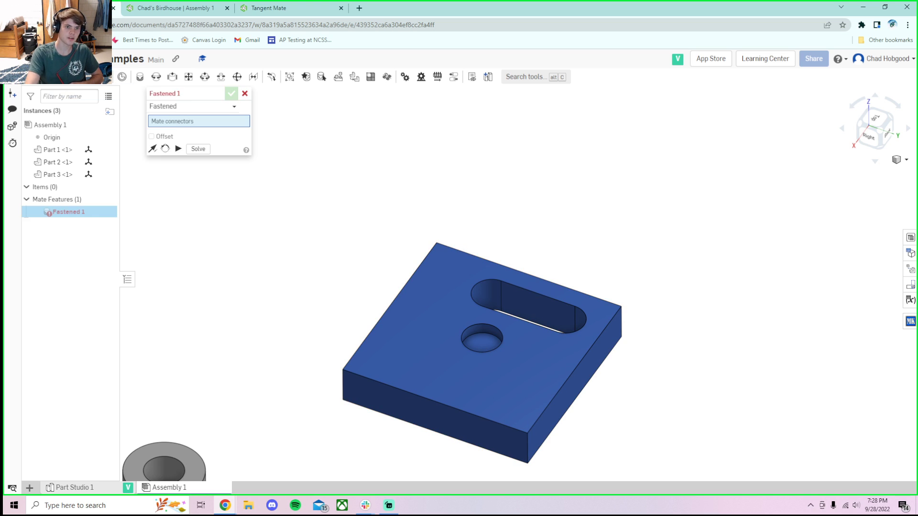
click(180, 107)
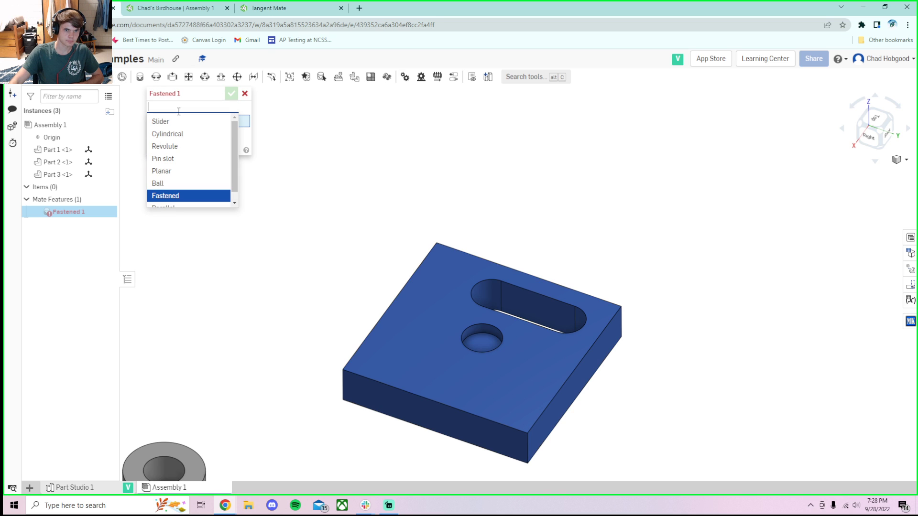
Step: Create a Cylindrical mate joining the pin's bottom circular edge to the round hole in the blue block
click(180, 138)
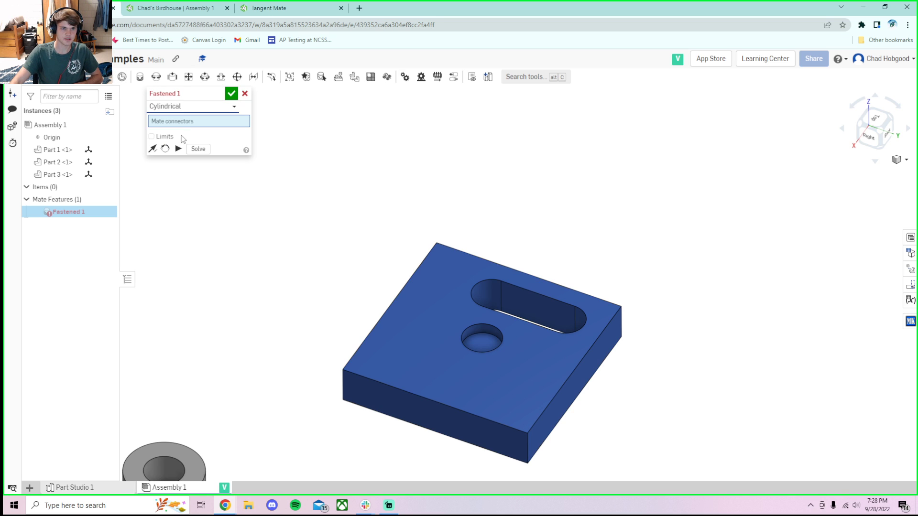
scroll(306, 163, down, 5)
scroll(488, 303, up, 6)
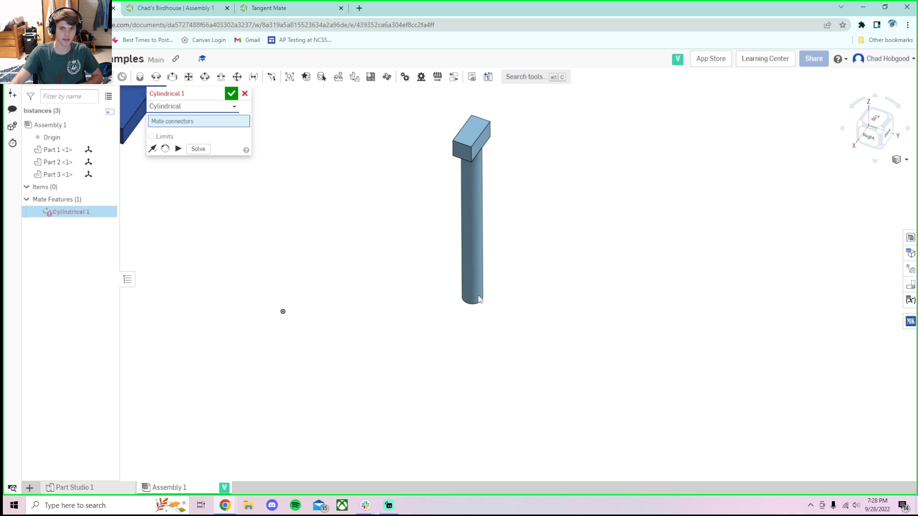
click(480, 312)
scroll(480, 312, down, 5)
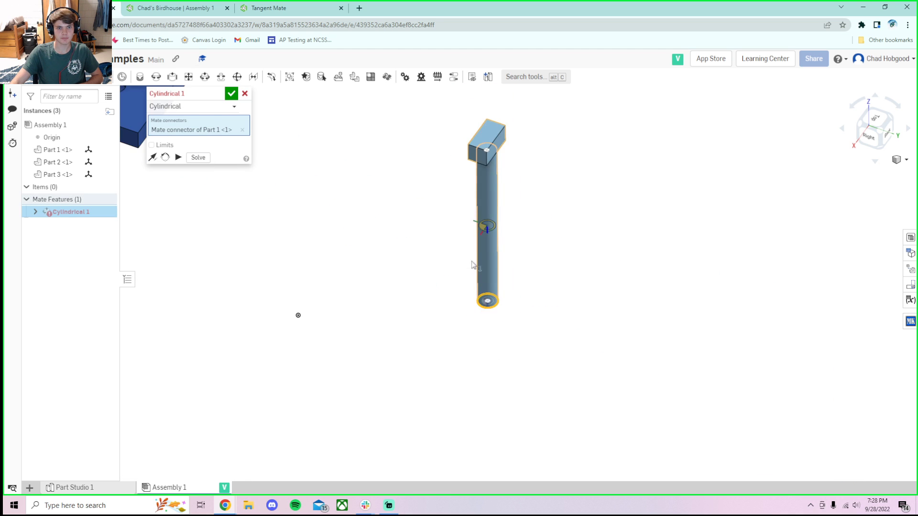
scroll(329, 181, up, 6)
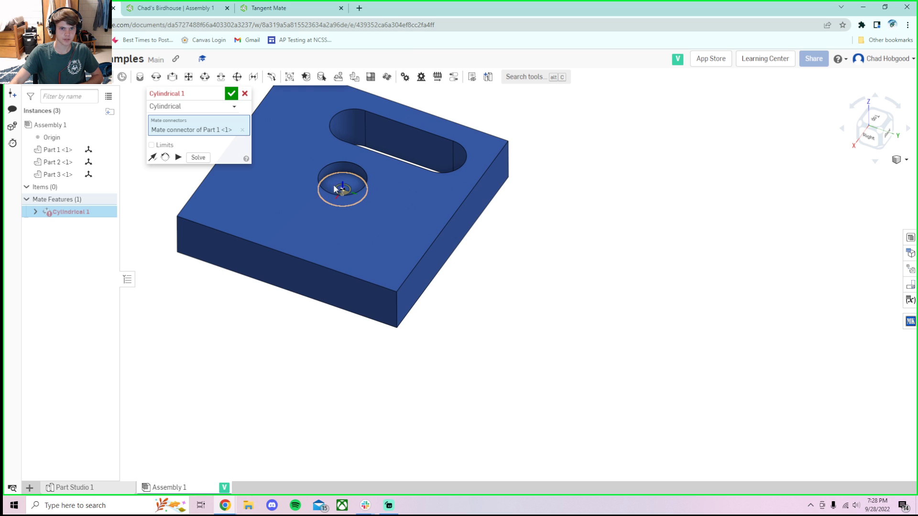
click(329, 180)
right_drag(329, 179, 331, 145)
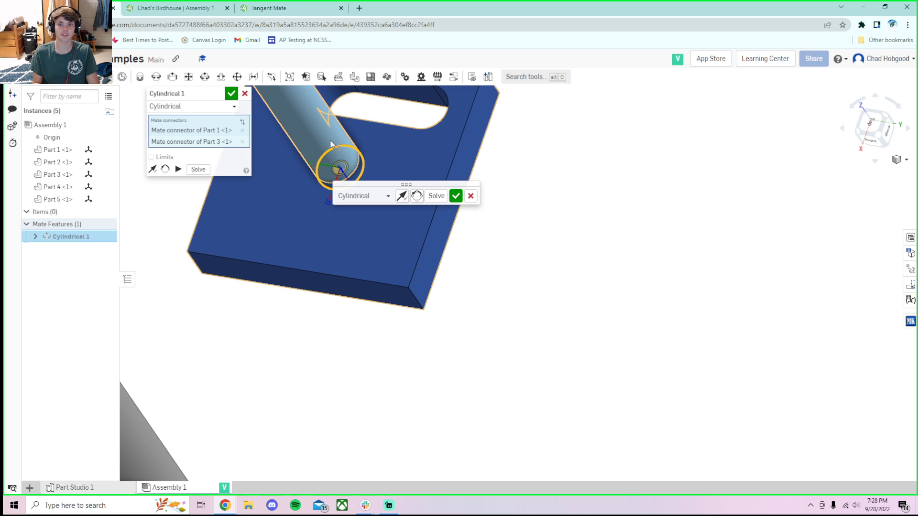
click(456, 195)
right_drag(477, 229, 630, 217)
click(245, 94)
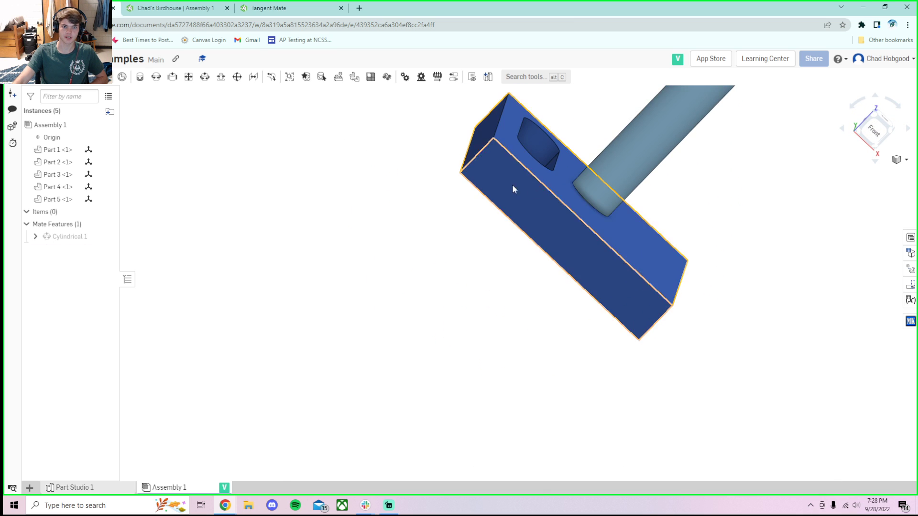
Step: Slide the pin along the axis of the round hole to demonstrate the cylindrical mate's linear travel
right_drag(541, 272, 618, 249)
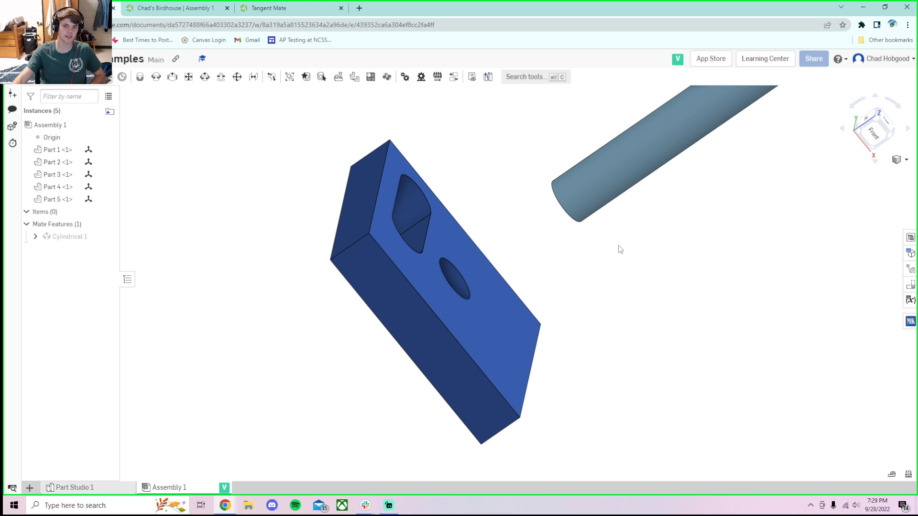
drag(593, 182, 595, 269)
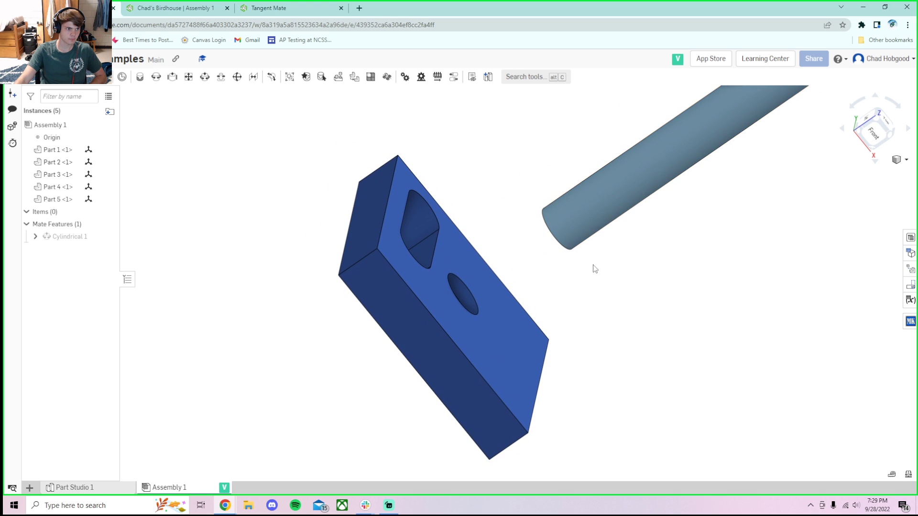
scroll(635, 275, up, 2)
right_click(634, 275)
click(563, 270)
right_drag(612, 279, 588, 223)
scroll(582, 248, down, 5)
scroll(588, 222, up, 1)
drag(564, 227, 501, 201)
right_drag(500, 202, 547, 259)
scroll(660, 230, down, 3)
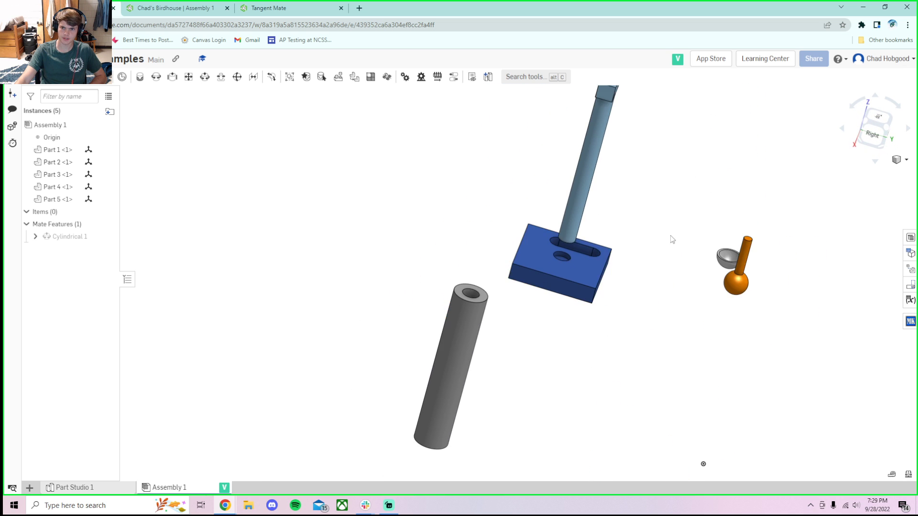
scroll(632, 225, up, 3)
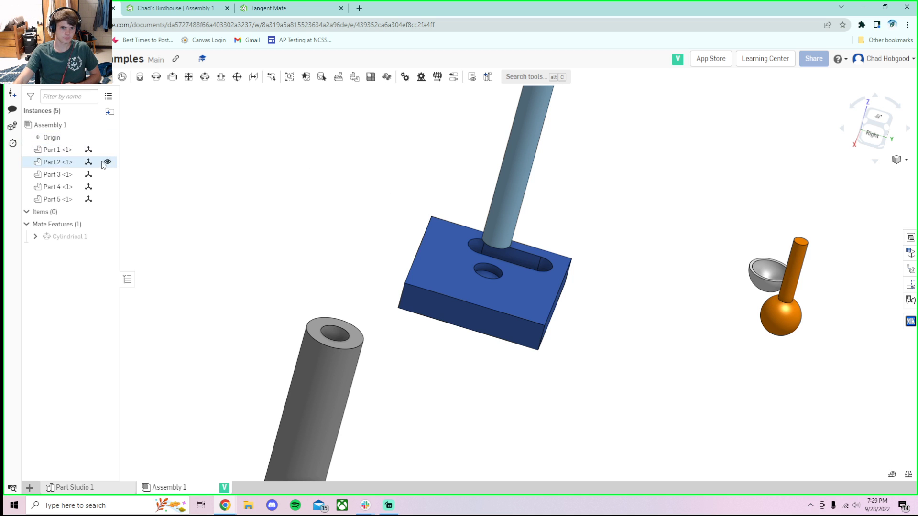
Step: Rotate the pin about its axis with the manipulator, first to 300 degrees and again to 150 degrees
mouse_move(480, 162)
mouse_down()
mouse_move(446, 209)
mouse_move(432, 321)
mouse_move(484, 165)
mouse_up()
scroll(583, 193, down, 3)
right_drag(583, 194, 561, 239)
click(467, 257)
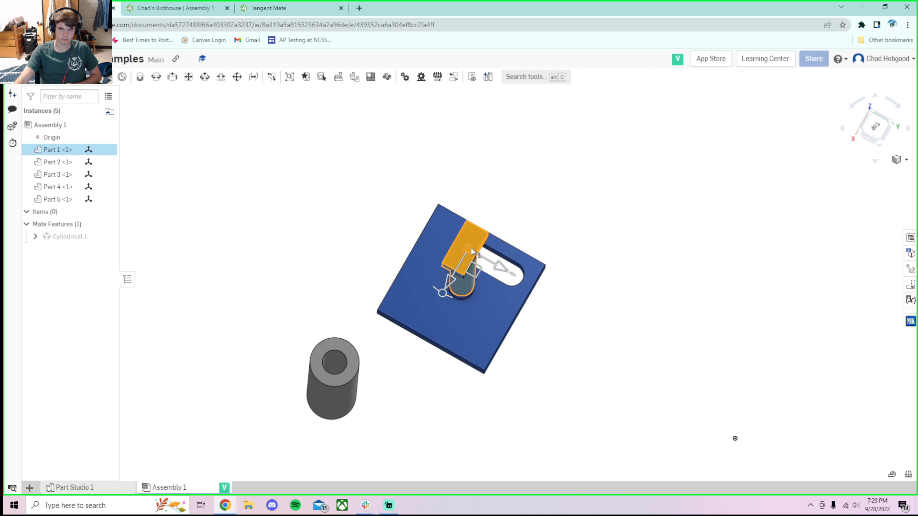
drag(443, 294, 390, 228)
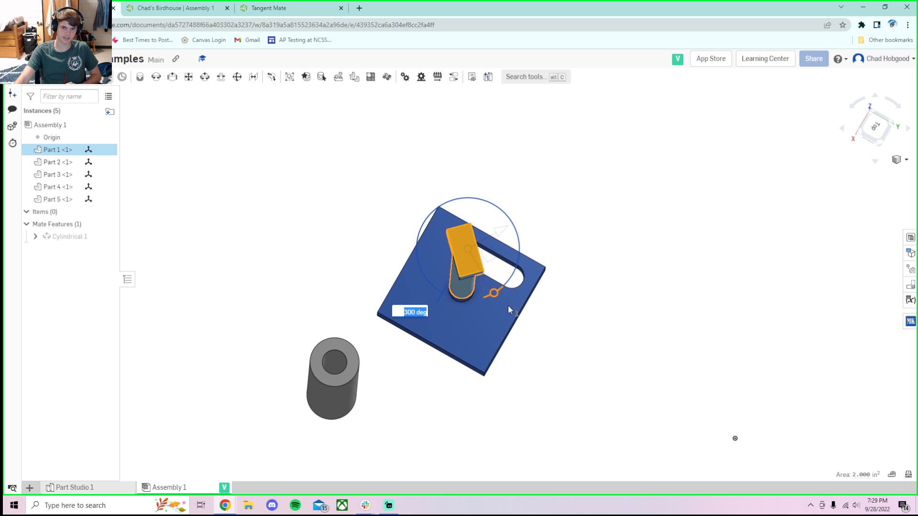
drag(535, 276, 468, 198)
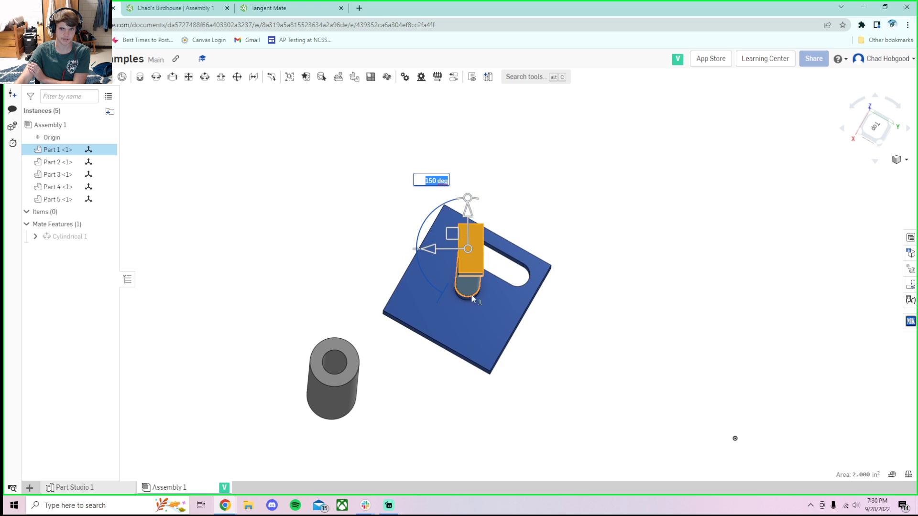
Step: Move the rotated pin along the hole's axis again, checking its travel above the blue block
right_drag(343, 249, 340, 220)
drag(465, 216, 453, 186)
scroll(454, 266, up, 3)
right_drag(455, 266, 446, 298)
middle_drag(434, 249, 572, 154)
drag(572, 154, 533, 244)
scroll(623, 332, down, 3)
mouse_move(623, 332)
right_down()
mouse_move(623, 272)
mouse_move(625, 318)
mouse_move(603, 362)
mouse_move(619, 379)
mouse_move(633, 324)
right_up()
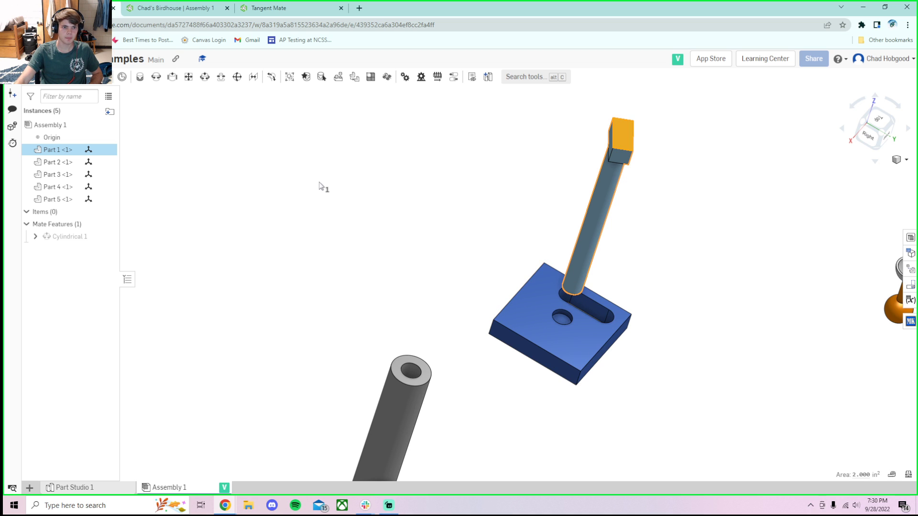
middle_drag(721, 347, 607, 324)
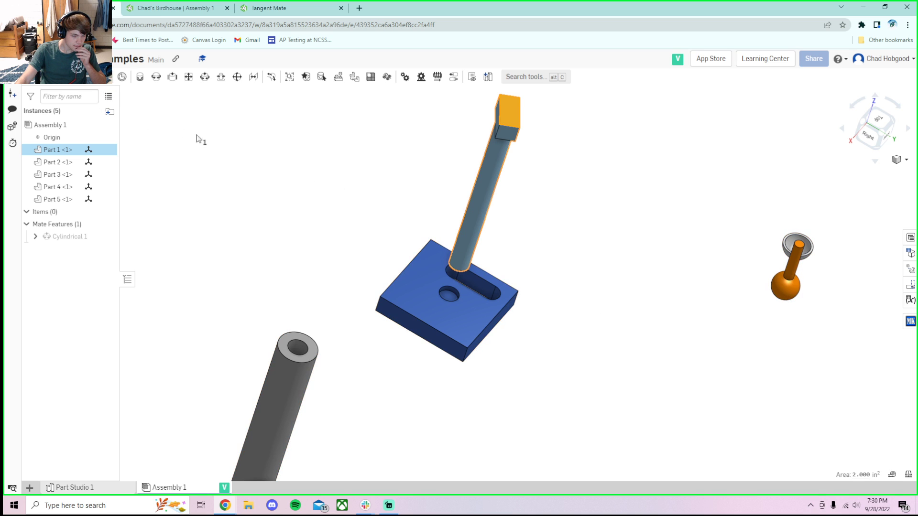
Step: Delete the cylindrical mate between the pin and the blue block
click(70, 237)
right_click(70, 237)
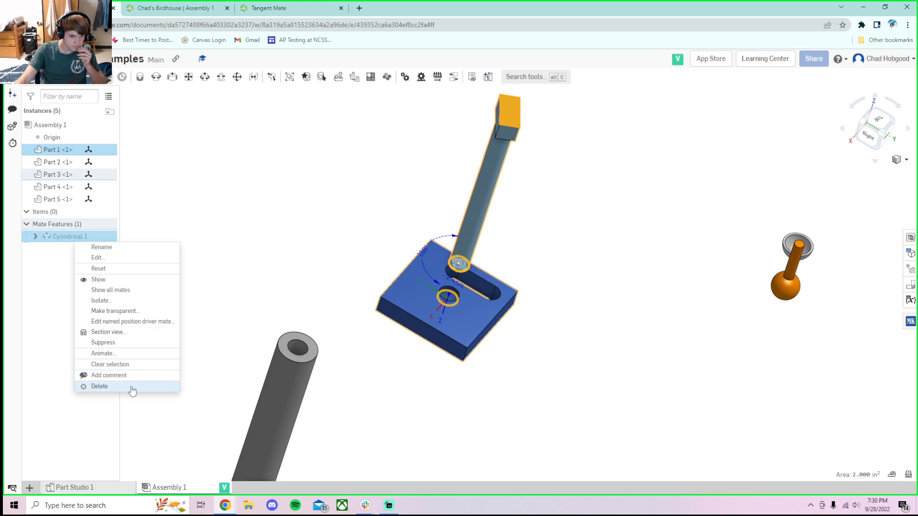
click(315, 229)
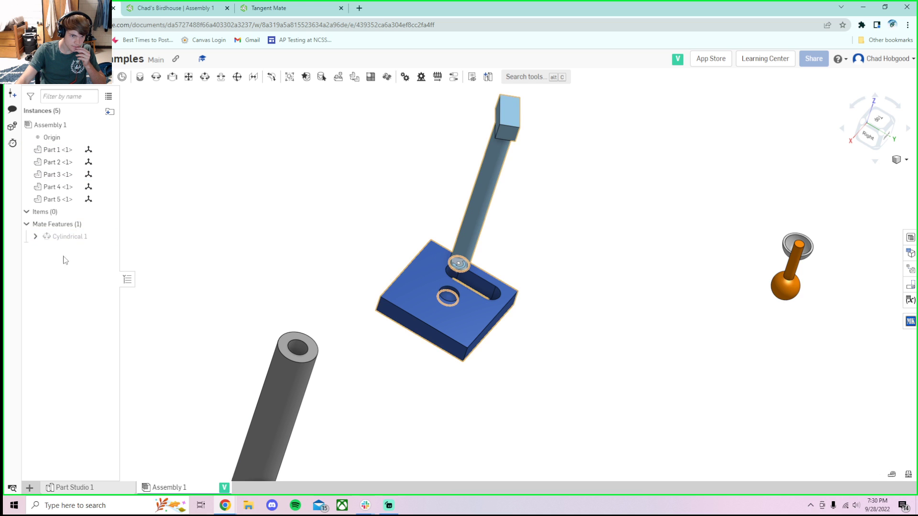
right_click(61, 238)
click(91, 374)
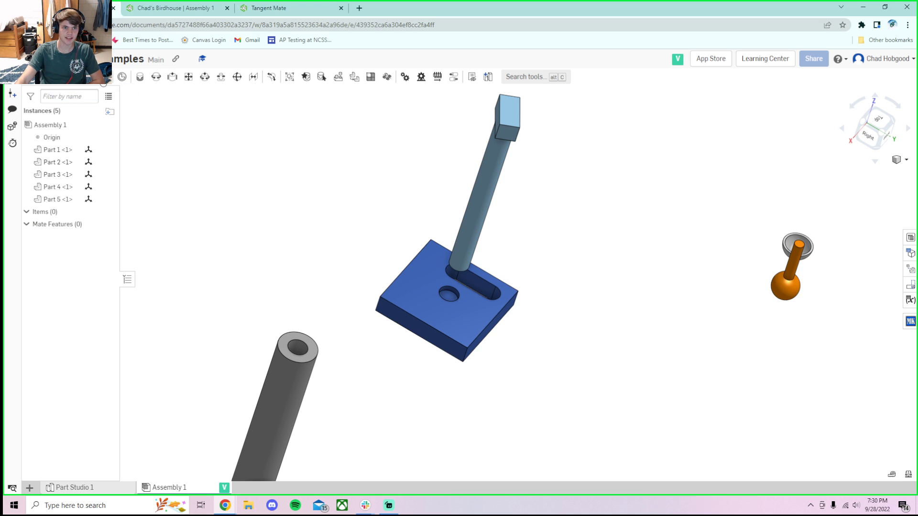
click(104, 78)
click(191, 121)
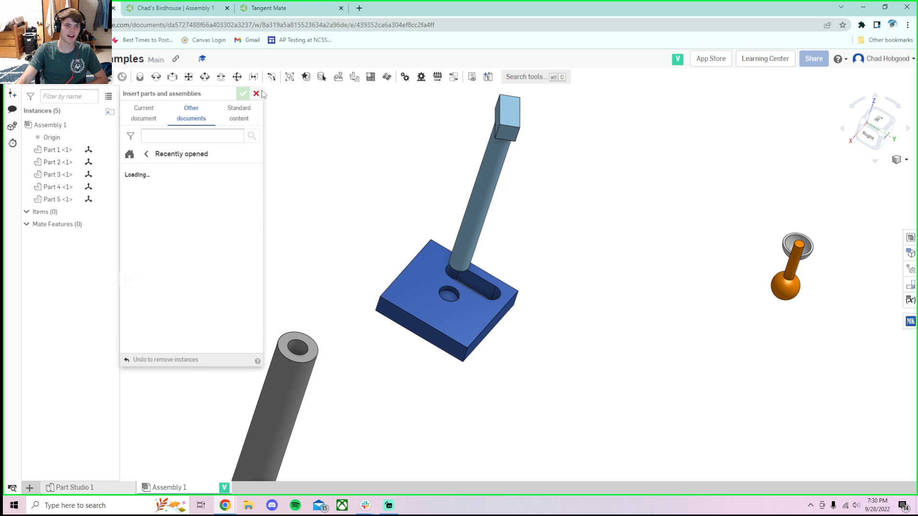
click(256, 94)
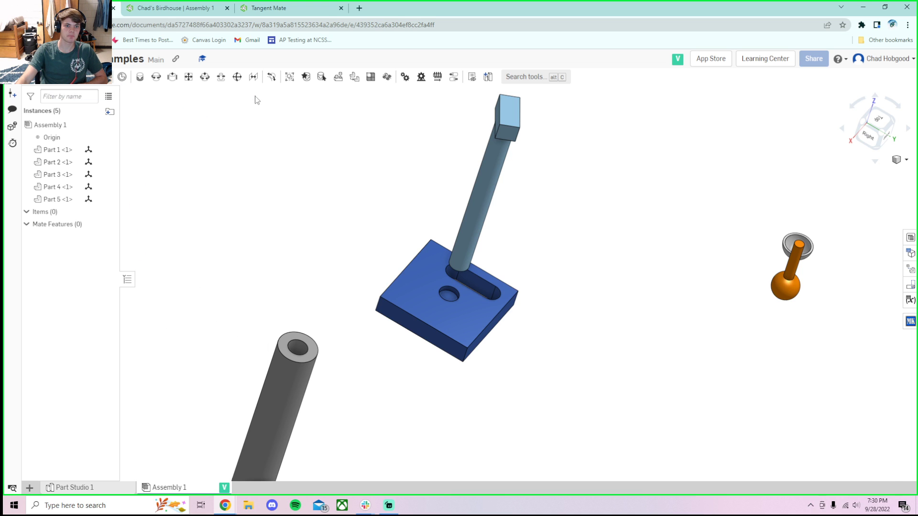
Step: Create a Revolute mate joining the pin's bottom circular edge to the round hole in the blue block
click(204, 77)
click(214, 107)
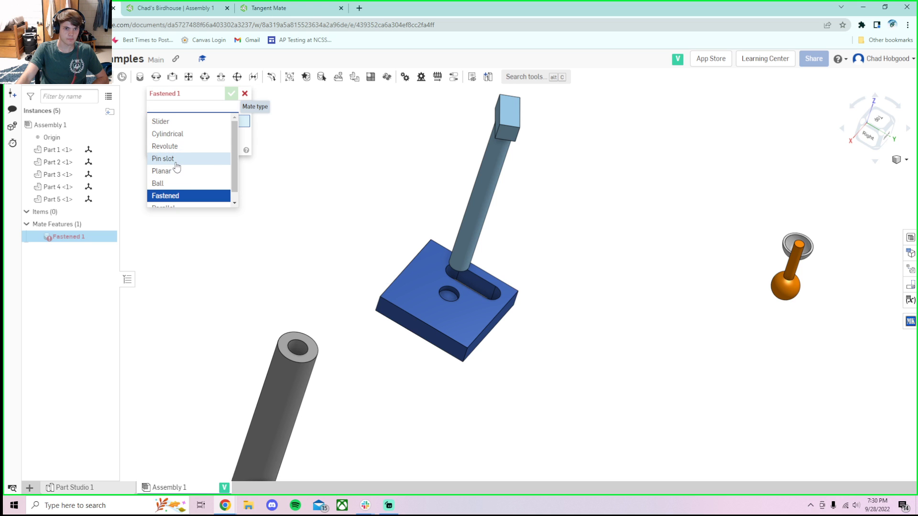
click(181, 146)
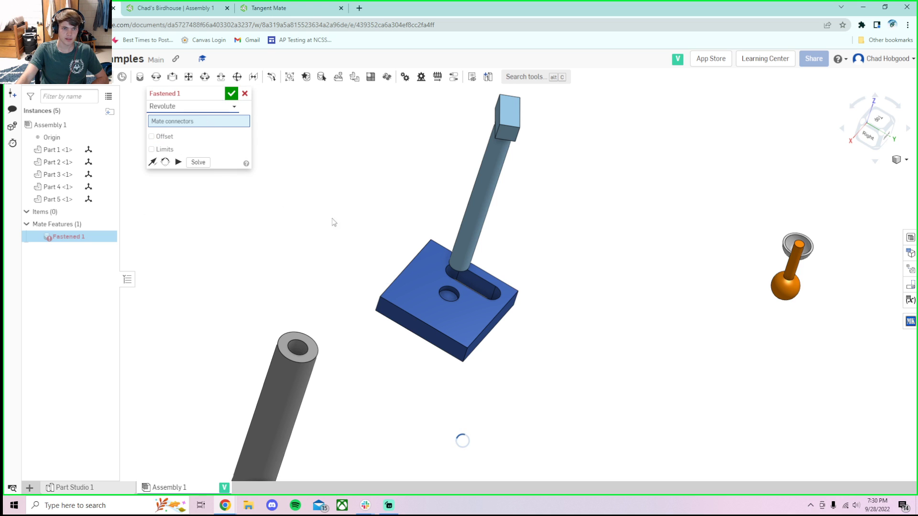
scroll(457, 287, up, 3)
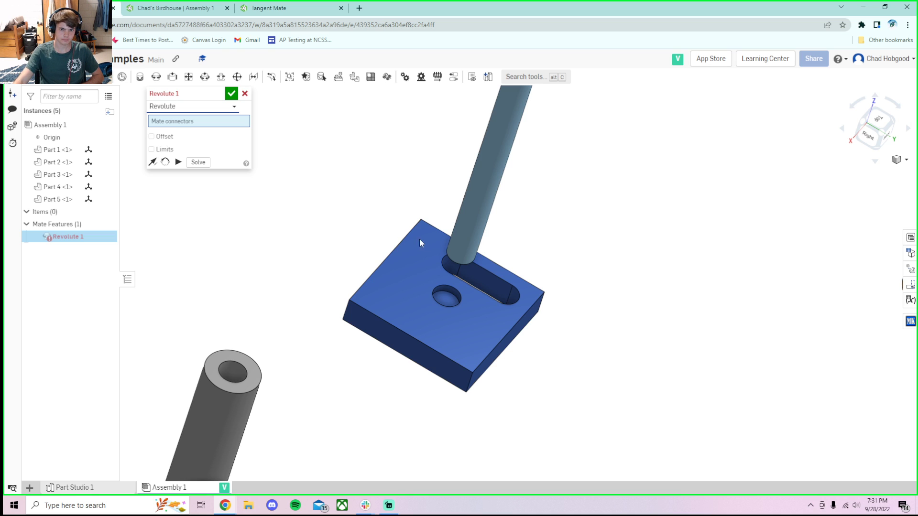
scroll(508, 272, down, 5)
scroll(569, 259, up, 2)
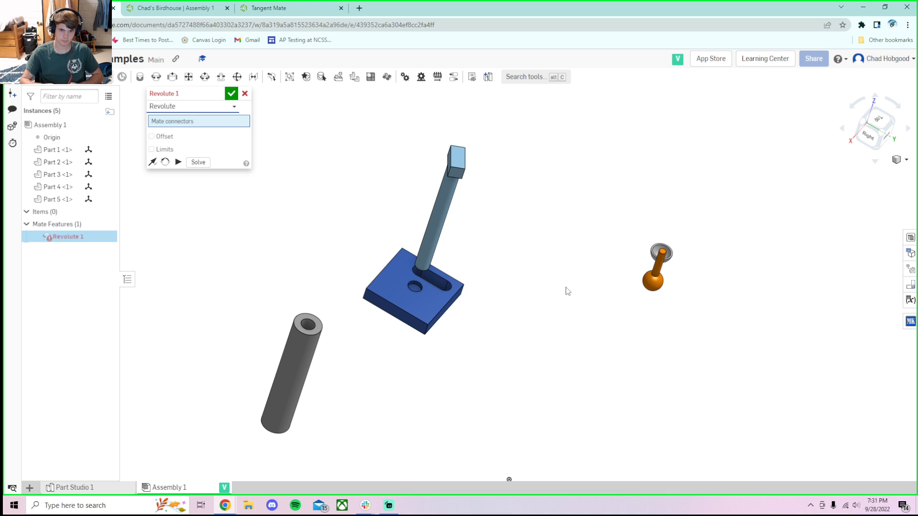
scroll(382, 297, up, 5)
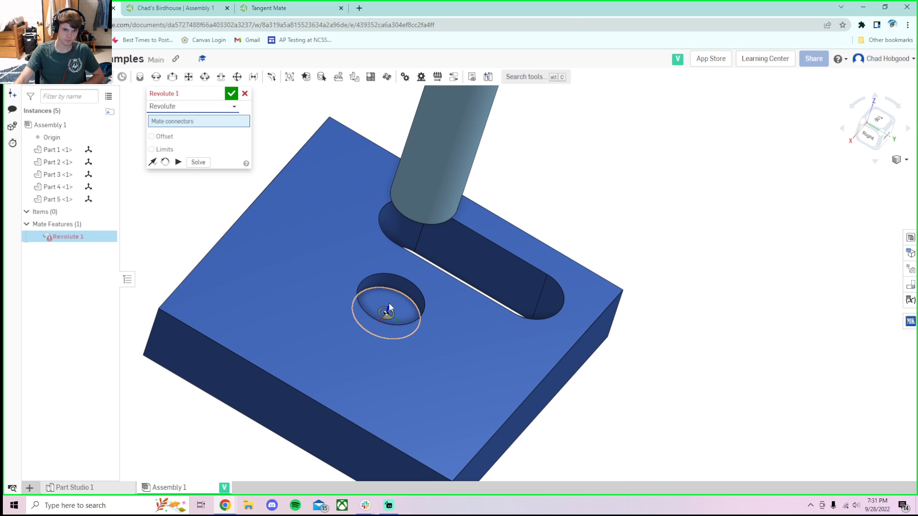
scroll(437, 272, down, 5)
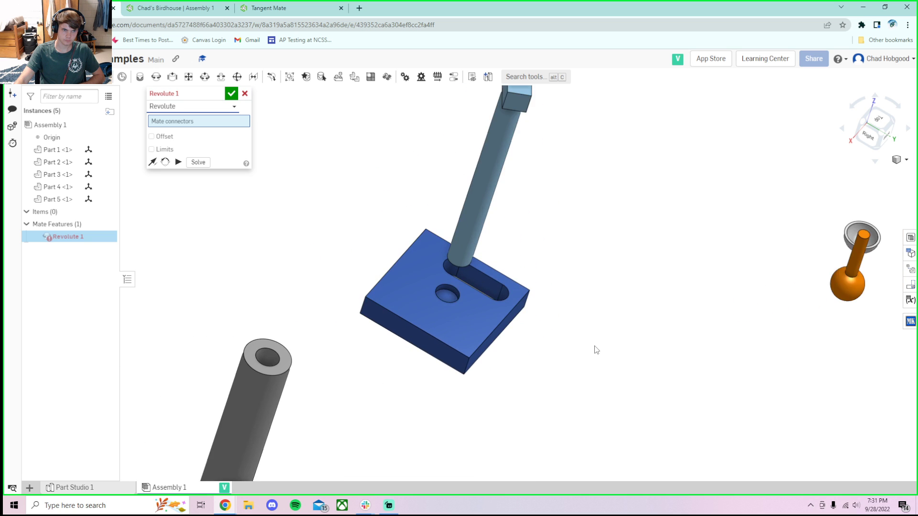
scroll(596, 349, up, 2)
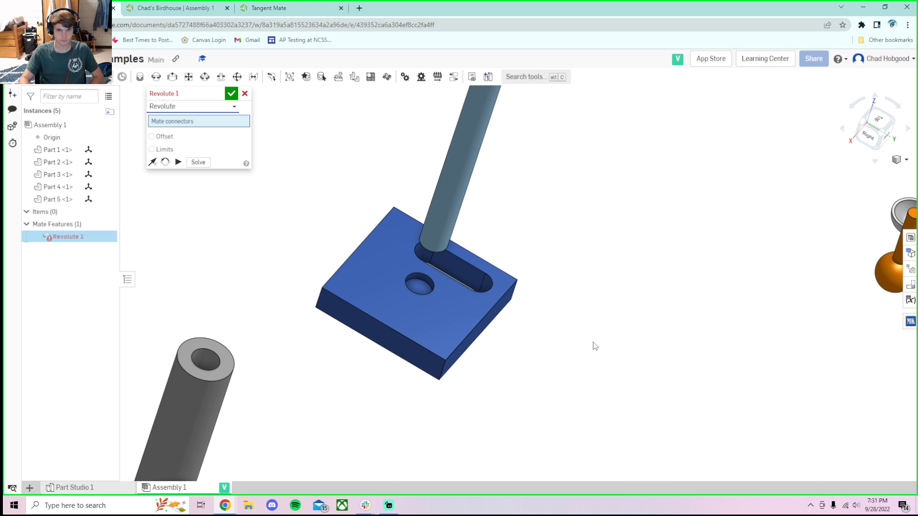
scroll(473, 239, up, 5)
click(345, 355)
right_drag(346, 354, 385, 308)
click(243, 129)
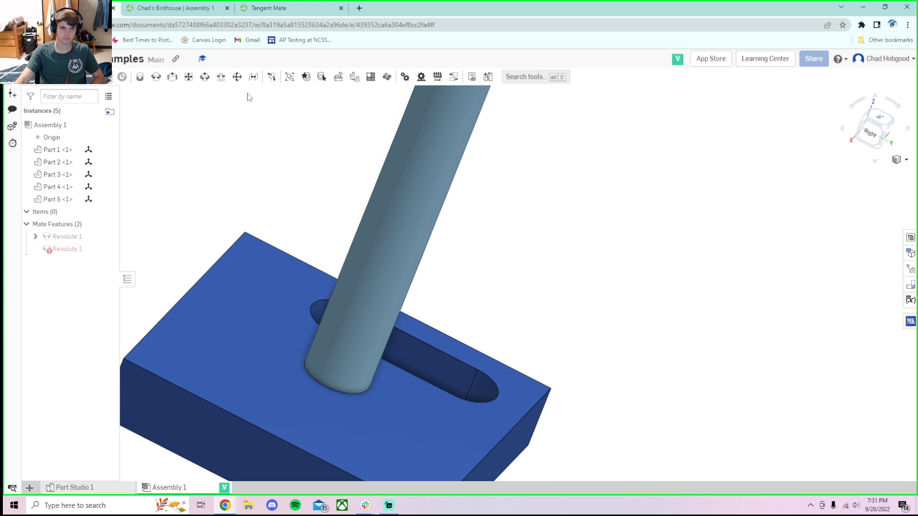
click(245, 94)
Step: Try to edit the revolute mate so the block's hole connects to the pin's head instead of its bottom end
scroll(443, 196, down, 4)
right_click(76, 237)
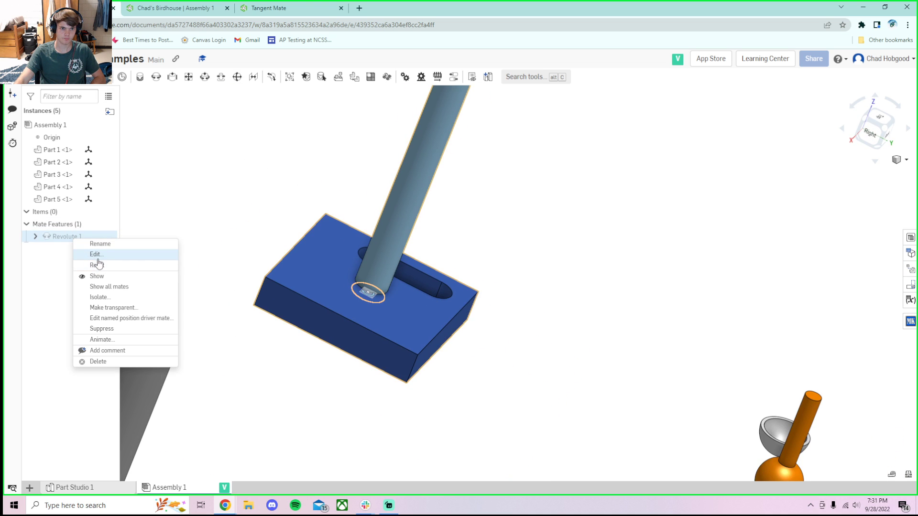
click(90, 254)
scroll(407, 120, up, 6)
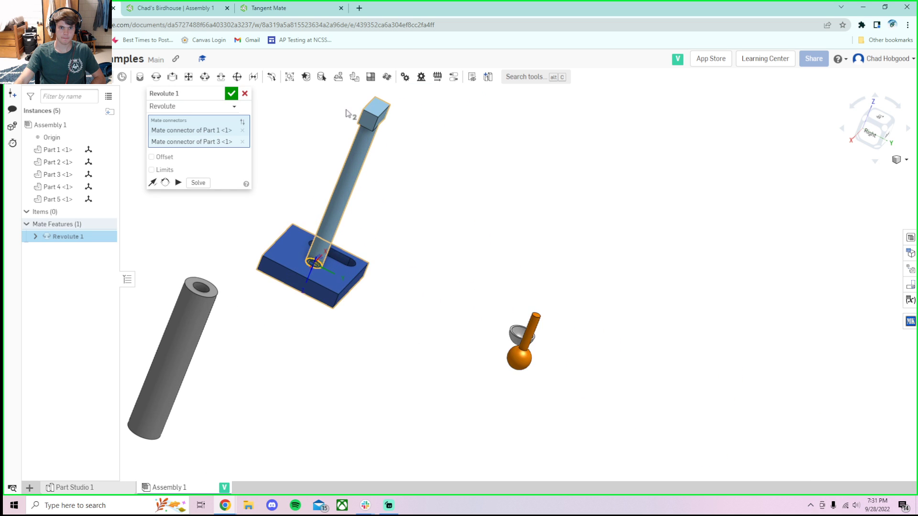
right_drag(347, 115, 333, 141)
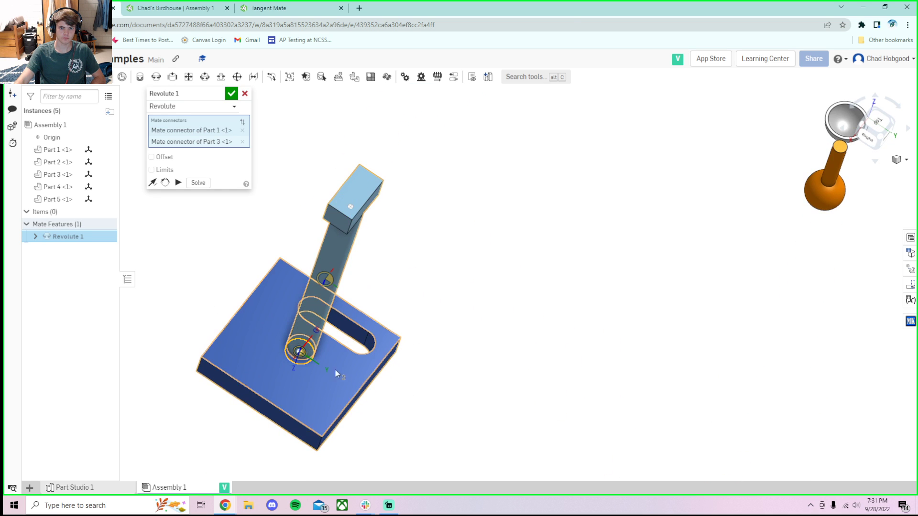
click(355, 189)
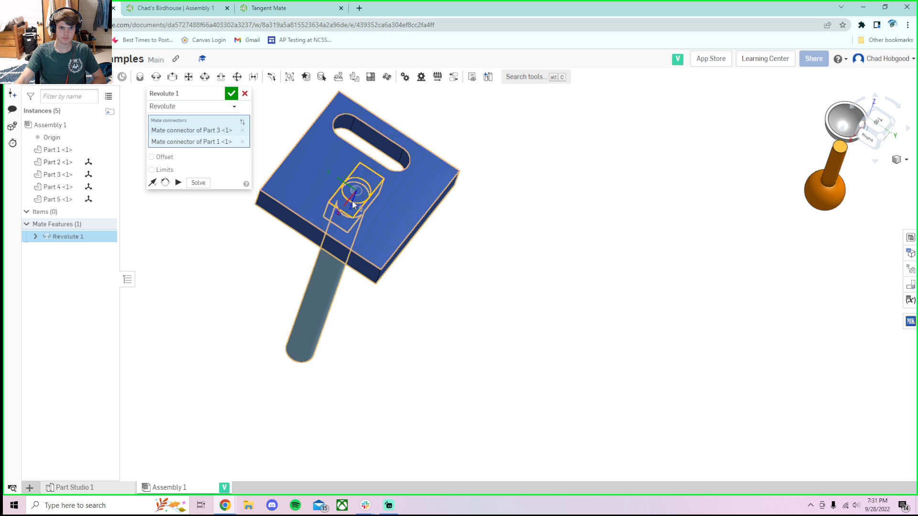
click(231, 93)
right_click(89, 237)
click(99, 257)
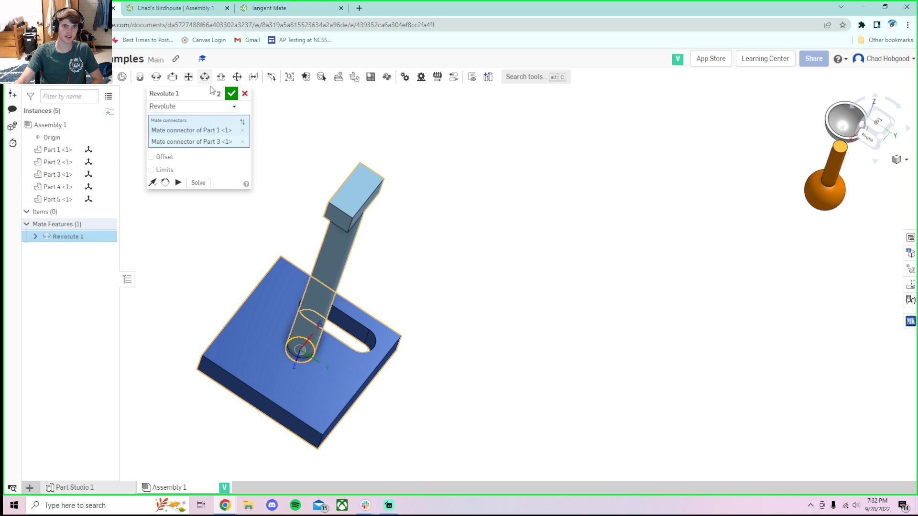
click(231, 93)
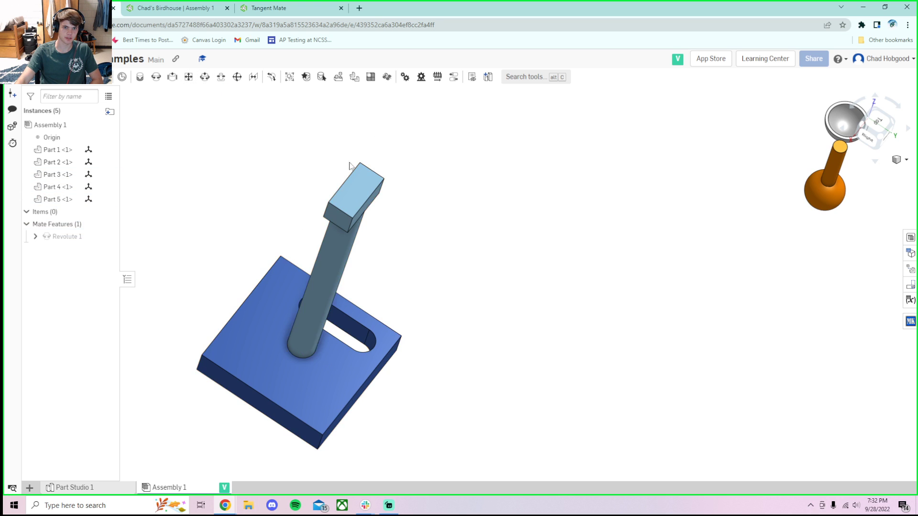
Step: Rotate the pin 155 degrees about its axis to demonstrate the revolute mate
click(348, 202)
drag(297, 190, 436, 251)
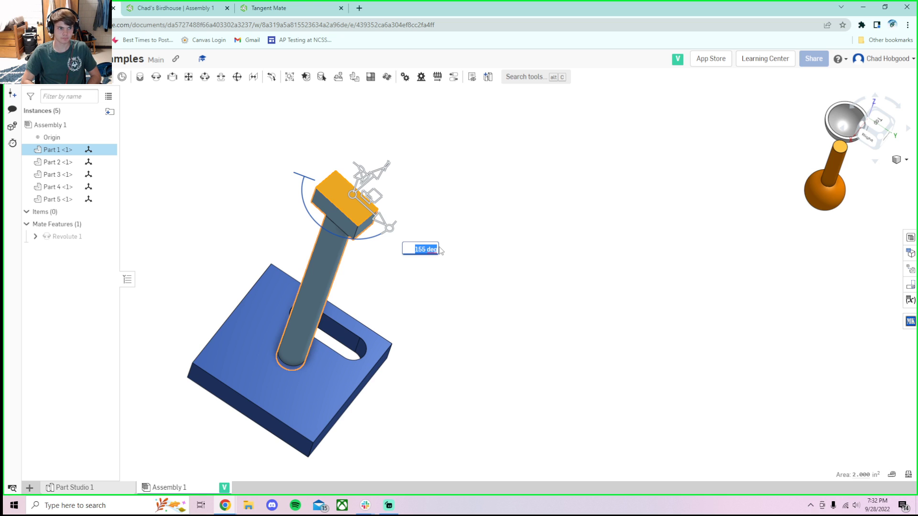
Step: Rotate the pin about its axis to 235, 300 and 345 degrees in turn to demonstrate the revolute motion
key(Return)
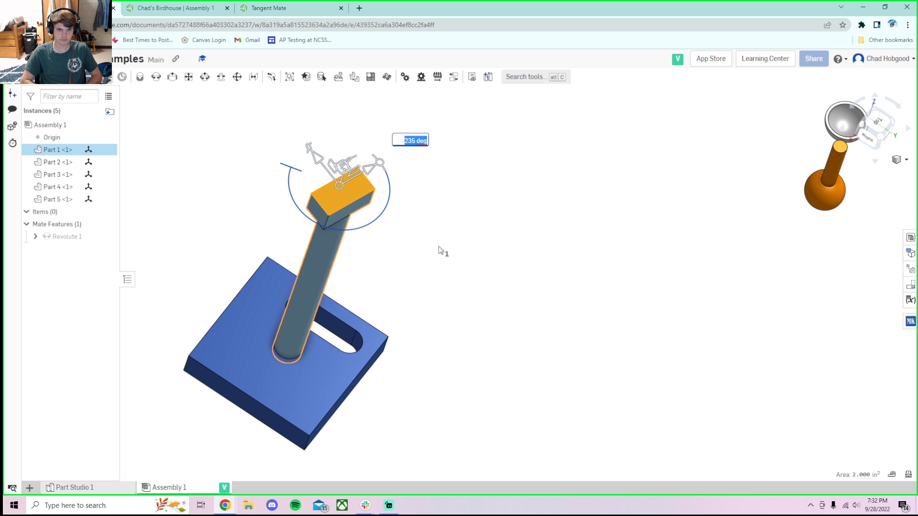
text(300)
key(Return)
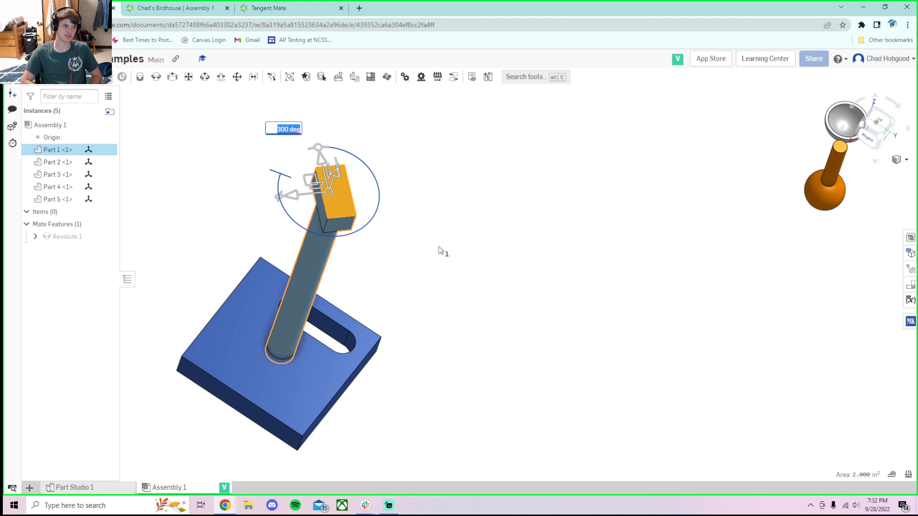
text(345)
key(Return)
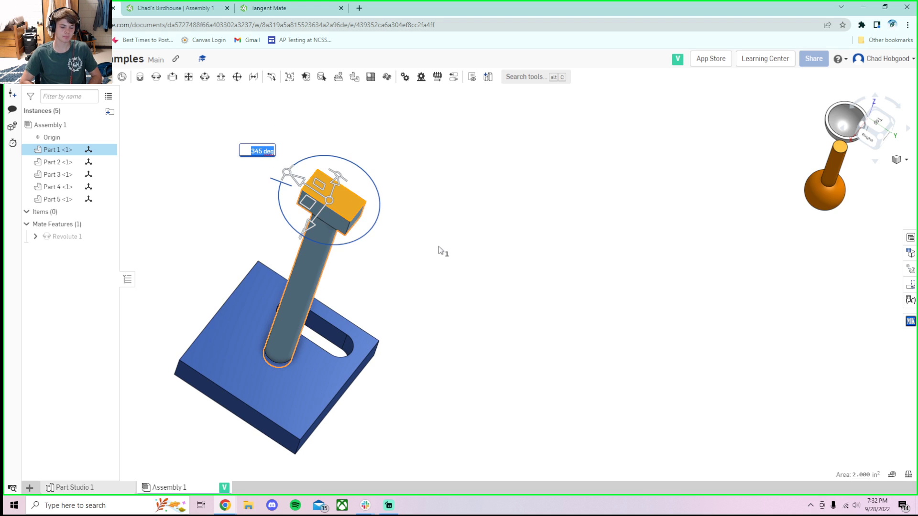
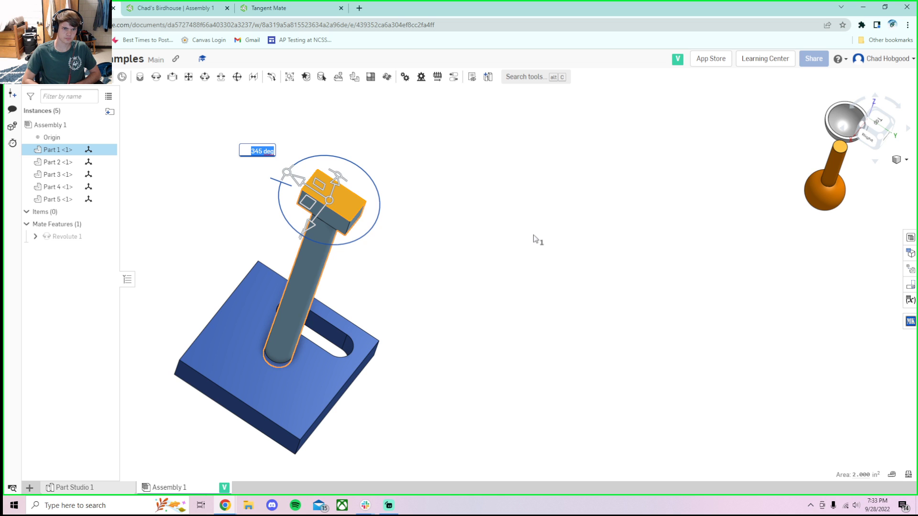
scroll(245, 329, up, 5)
right_drag(277, 342, 338, 334)
scroll(339, 335, down, 5)
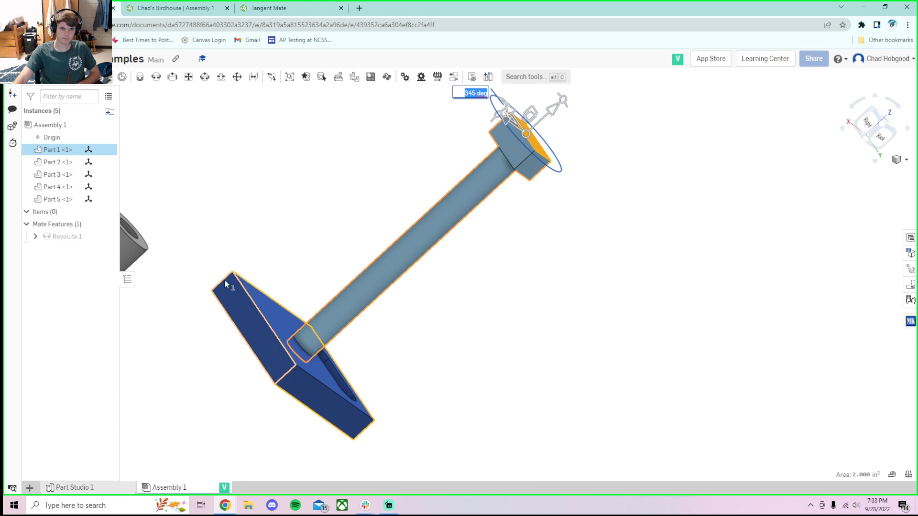
scroll(375, 270, up, 5)
right_drag(375, 271, 434, 288)
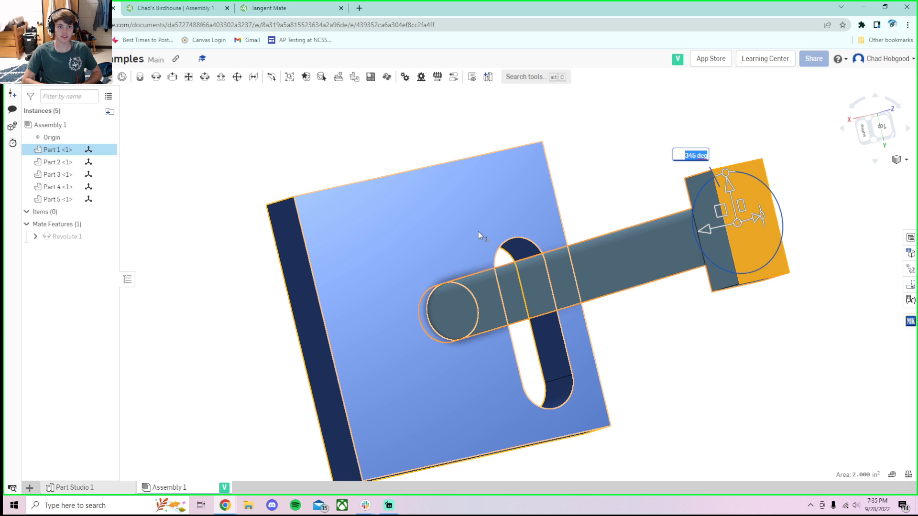
click(103, 77)
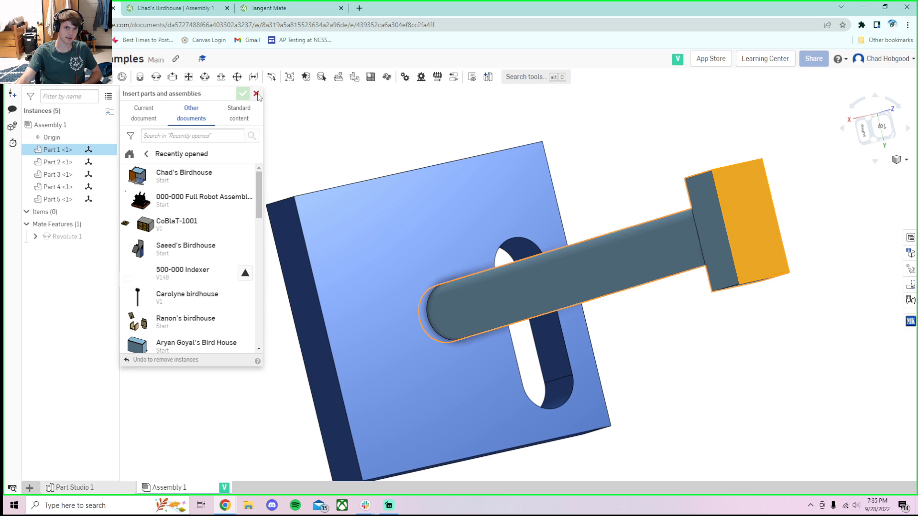
click(256, 93)
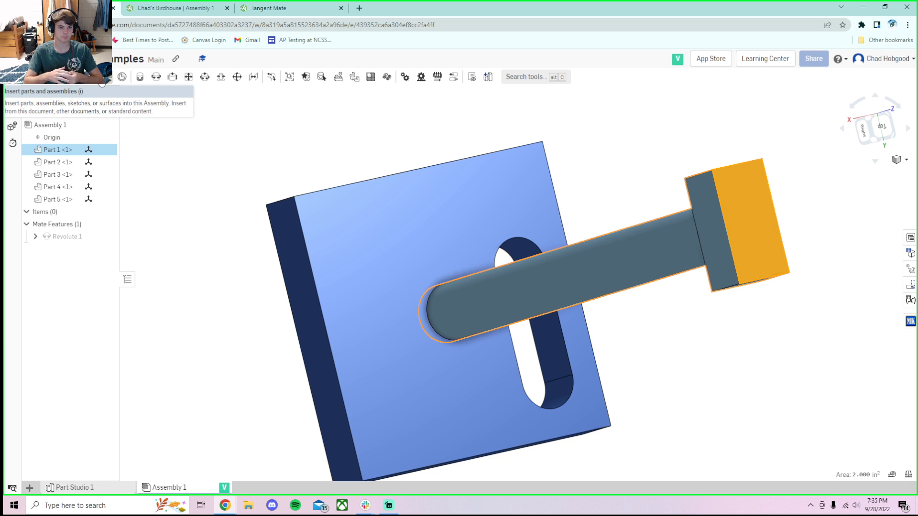
Step: Delete the revolute mate between the pin and the blue block
scroll(373, 184, down, 4)
scroll(360, 177, up, 4)
right_drag(486, 176, 434, 200)
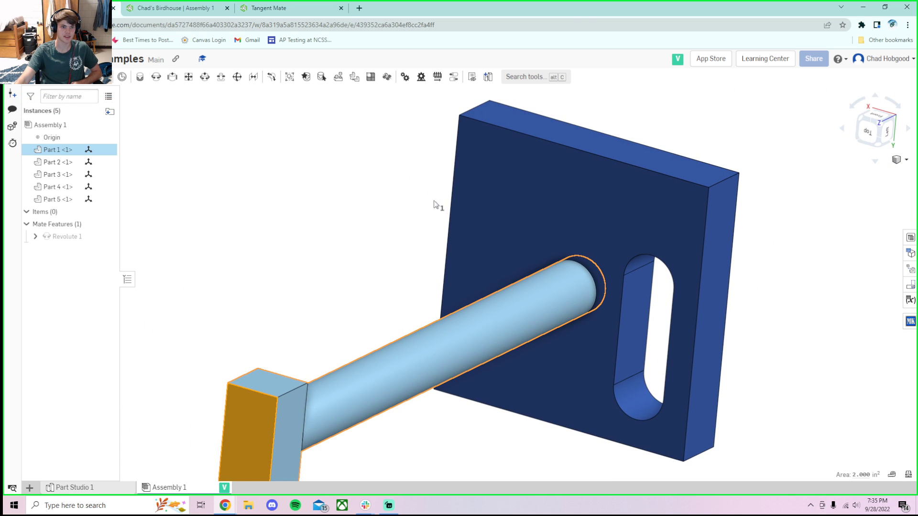
right_click(98, 239)
click(117, 391)
scroll(317, 313, down, 3)
right_drag(318, 313, 433, 258)
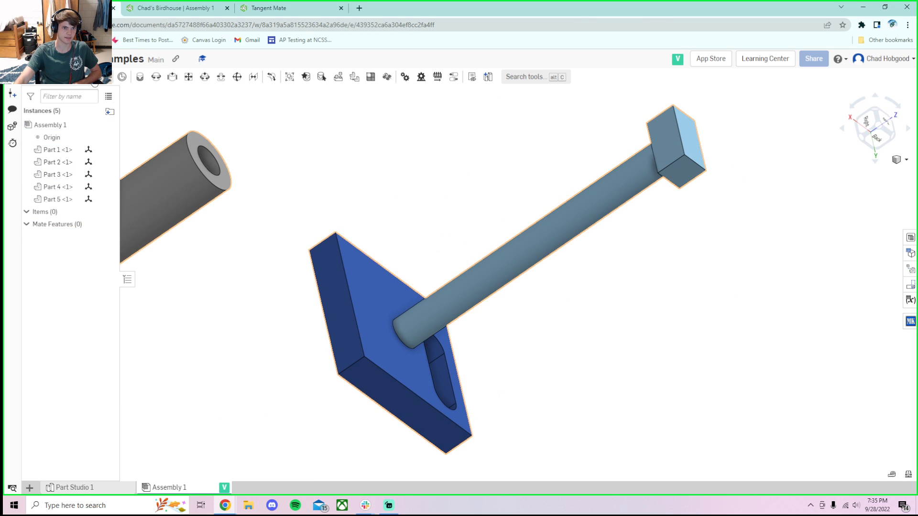
Step: Start a Pin slot mate and select the mate connector midway along the pin's shaft
click(110, 112)
click(256, 94)
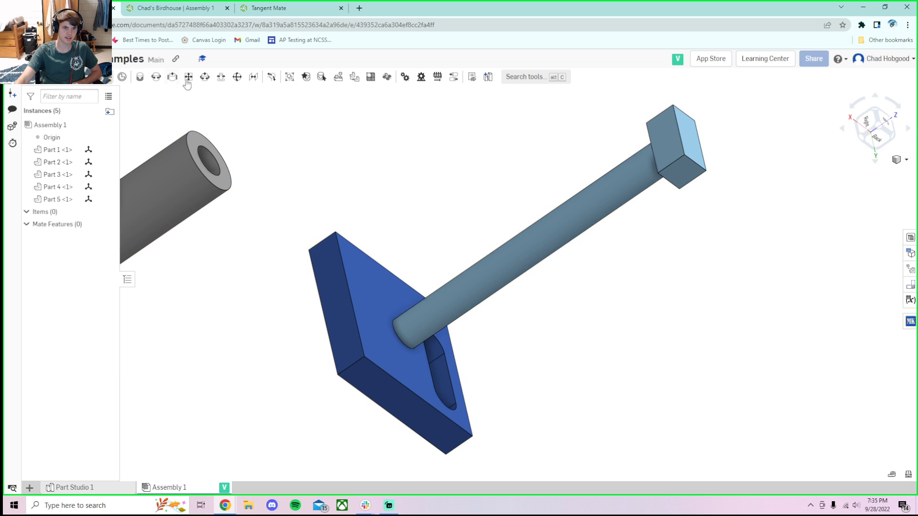
click(138, 79)
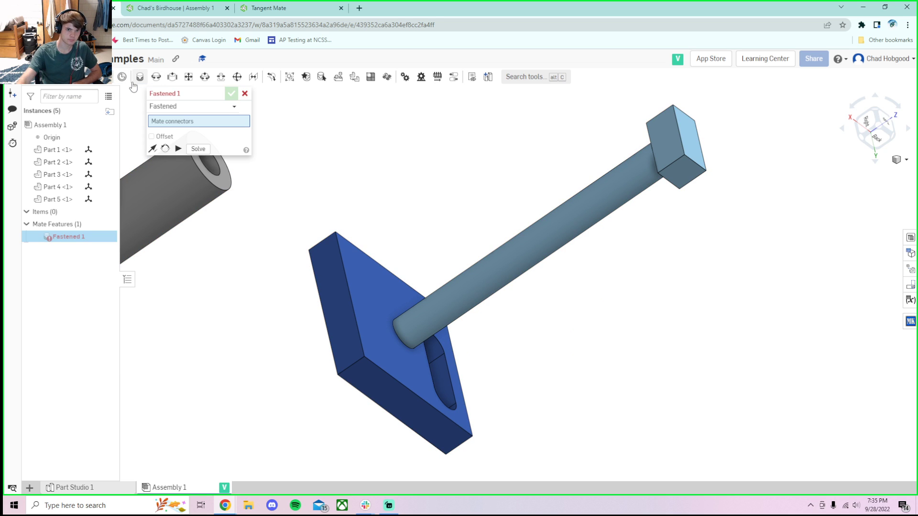
click(175, 107)
click(178, 158)
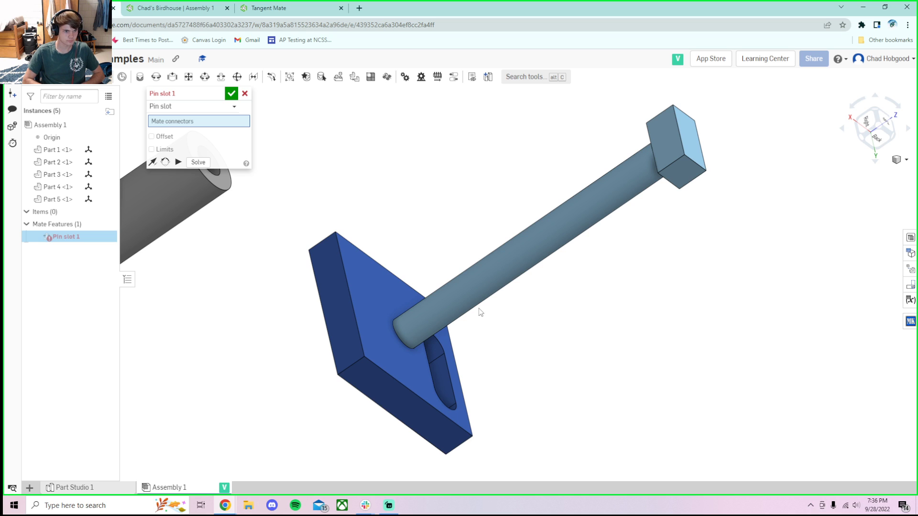
scroll(464, 369, up, 3)
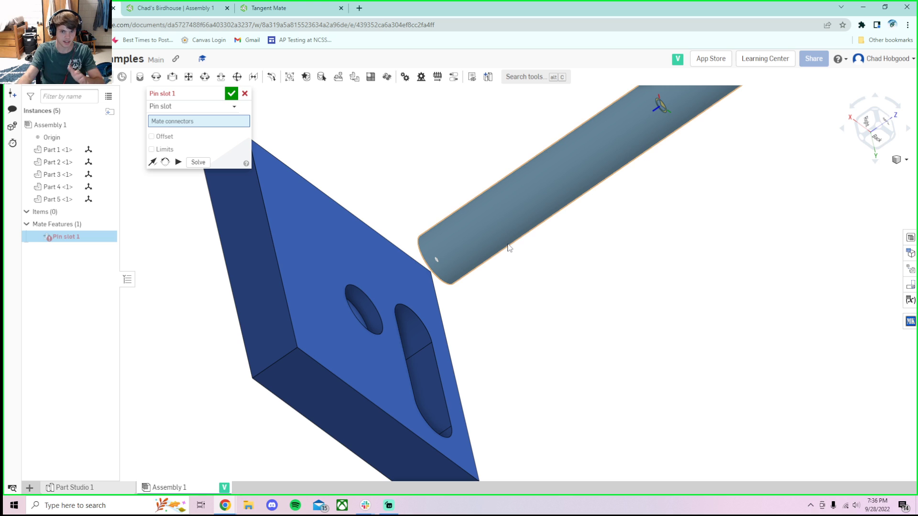
scroll(533, 180, down, 5)
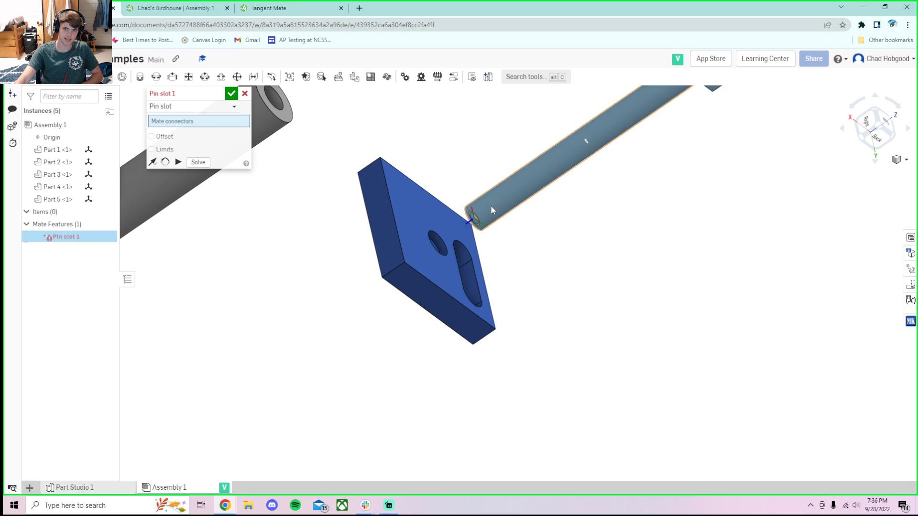
click(527, 170)
Step: Connect the pin to the curved end of the blue block's slot and complete the pin slot mate
right_drag(567, 247, 540, 248)
scroll(493, 245, up, 4)
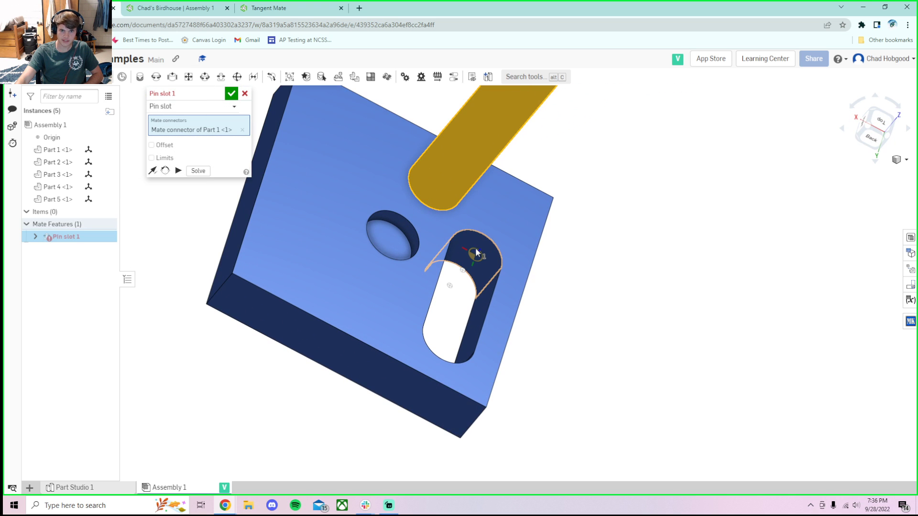
click(475, 248)
right_drag(395, 226, 681, 225)
click(871, 128)
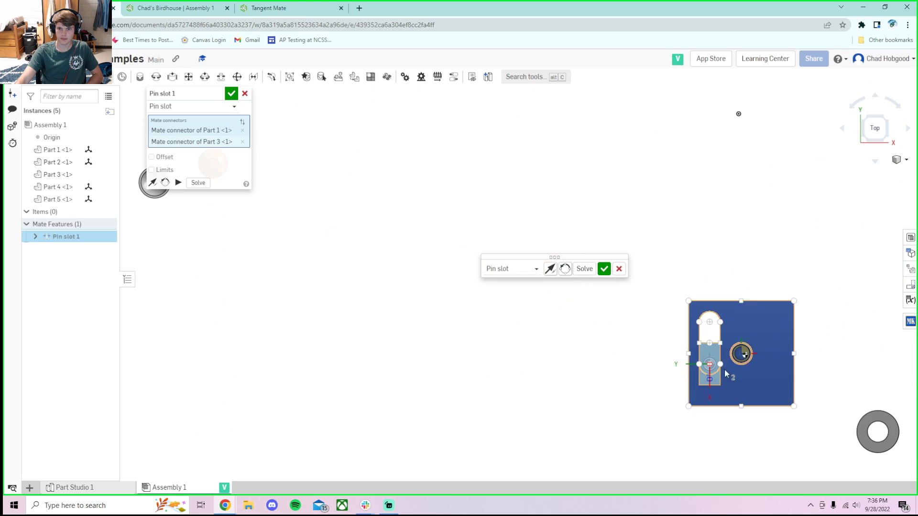
scroll(725, 363, up, 5)
click(604, 269)
drag(690, 338, 471, 285)
right_drag(471, 285, 580, 291)
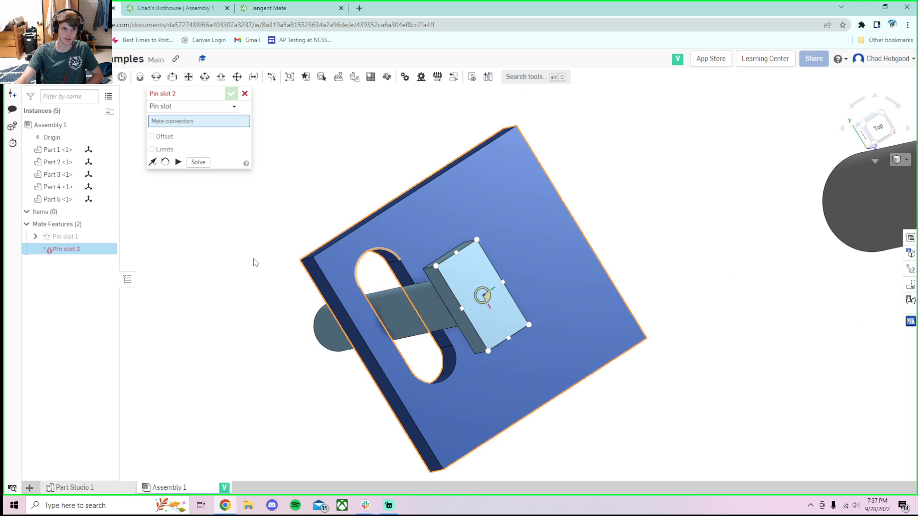
click(245, 94)
Step: Edit the pin slot mate to turn on its limits, leaving every minimum and maximum unset
right_click(84, 239)
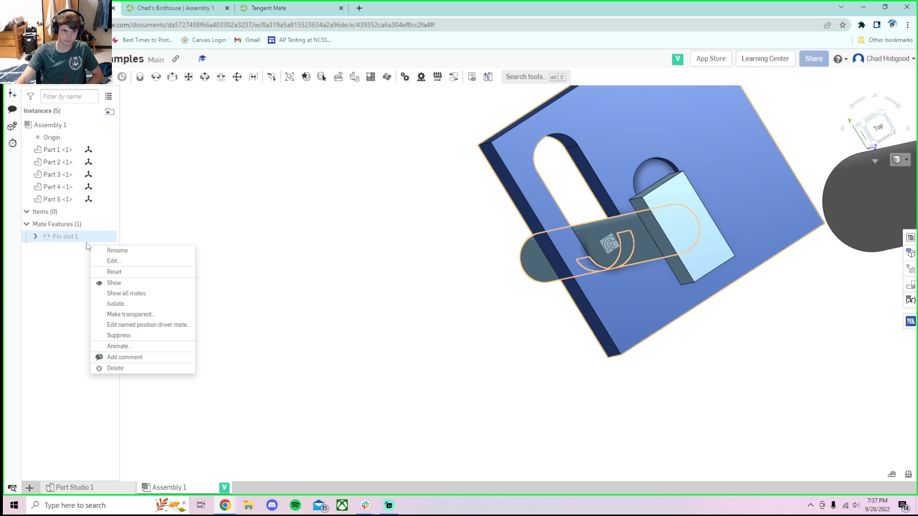
click(109, 262)
scroll(539, 259, up, 3)
mouse_move(539, 260)
right_down()
mouse_move(531, 248)
mouse_move(539, 251)
right_up()
click(875, 128)
scroll(725, 383, up, 4)
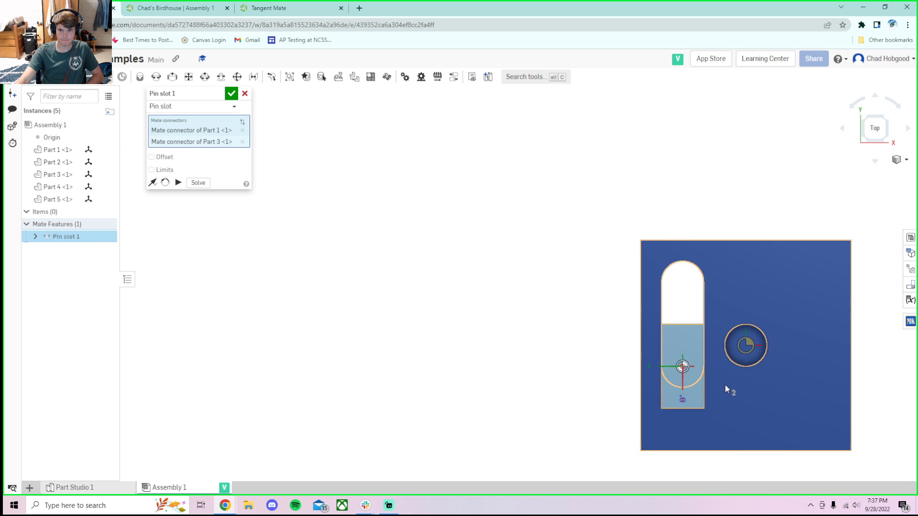
click(163, 172)
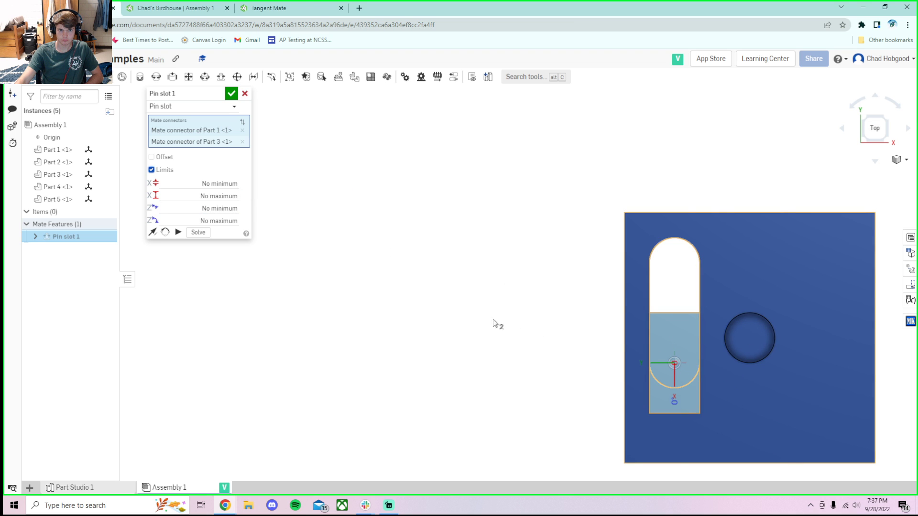
right_drag(523, 318, 572, 295)
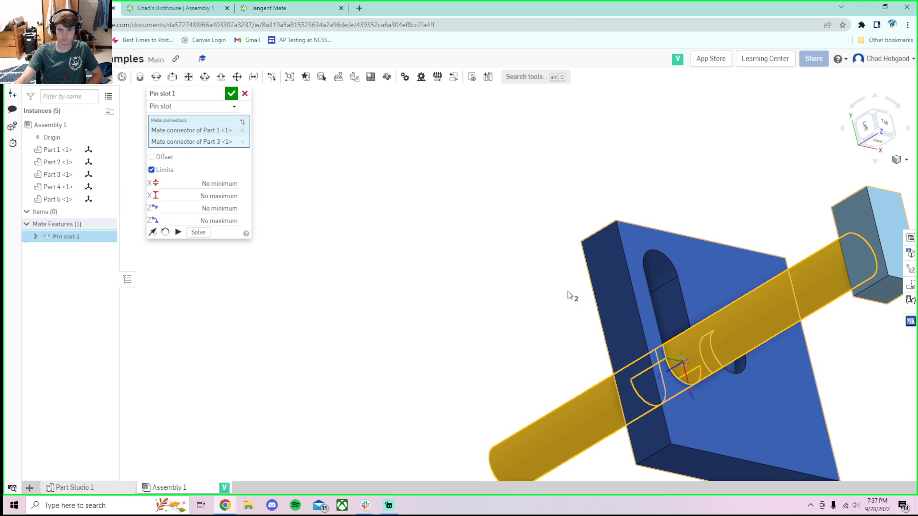
click(219, 221)
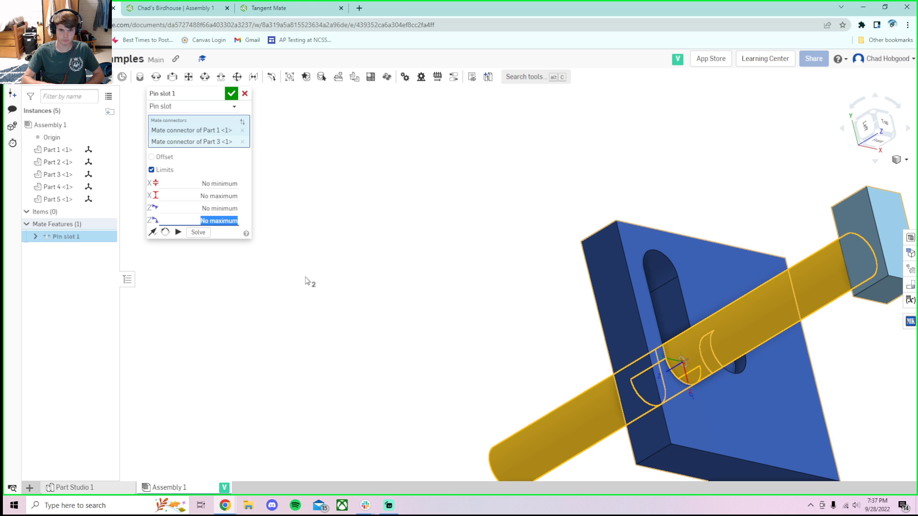
key(Return)
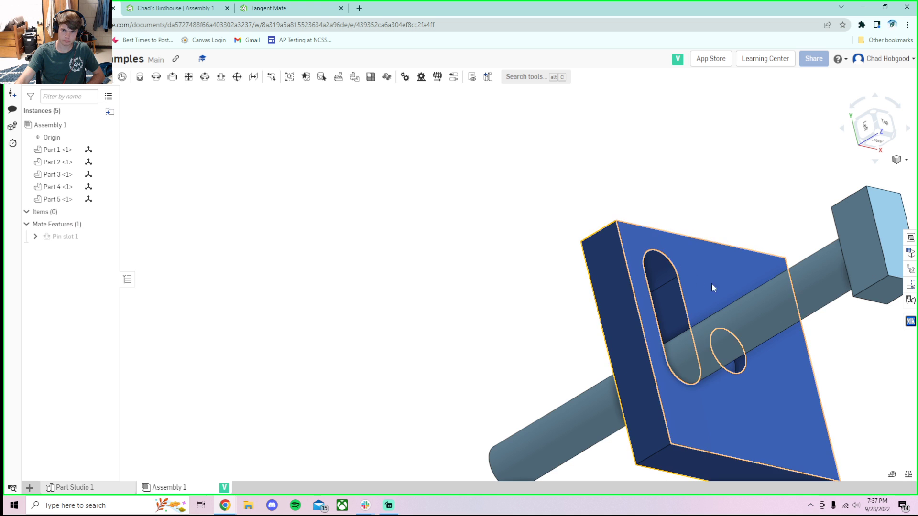
Step: Slide the pin along the block's slot to demonstrate the pin slot motion, viewing it from the Left side
drag(784, 302, 543, 272)
right_drag(543, 274, 577, 268)
click(862, 127)
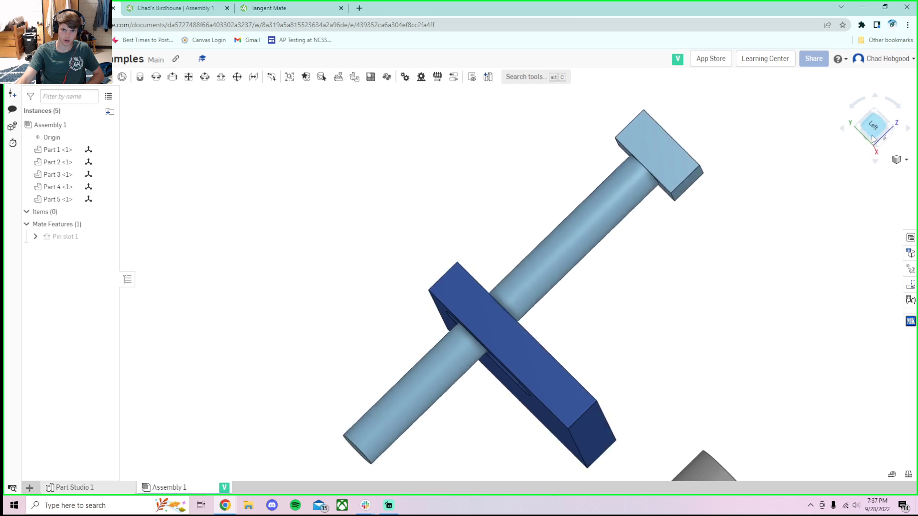
right_drag(646, 173, 647, 208)
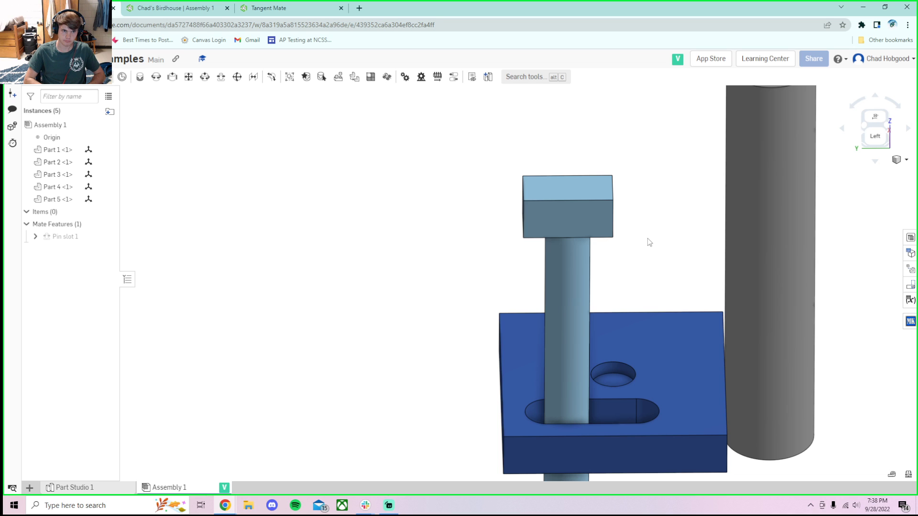
drag(678, 316, 633, 190)
scroll(616, 165, down, 4)
right_drag(616, 165, 622, 134)
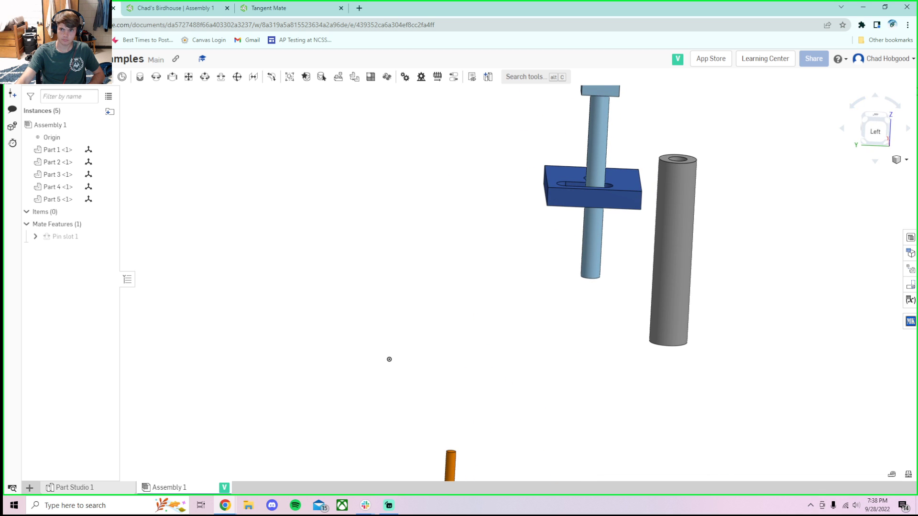
click(877, 135)
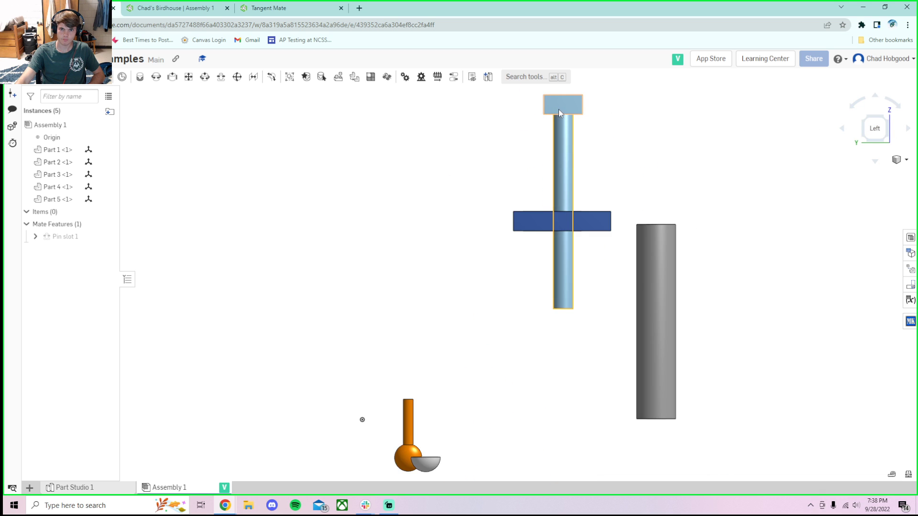
mouse_move(537, 112)
mouse_down()
mouse_move(501, 110)
mouse_move(585, 117)
mouse_move(537, 113)
mouse_up()
right_drag(606, 146, 593, 234)
scroll(544, 310, up, 2)
scroll(544, 312, up, 4)
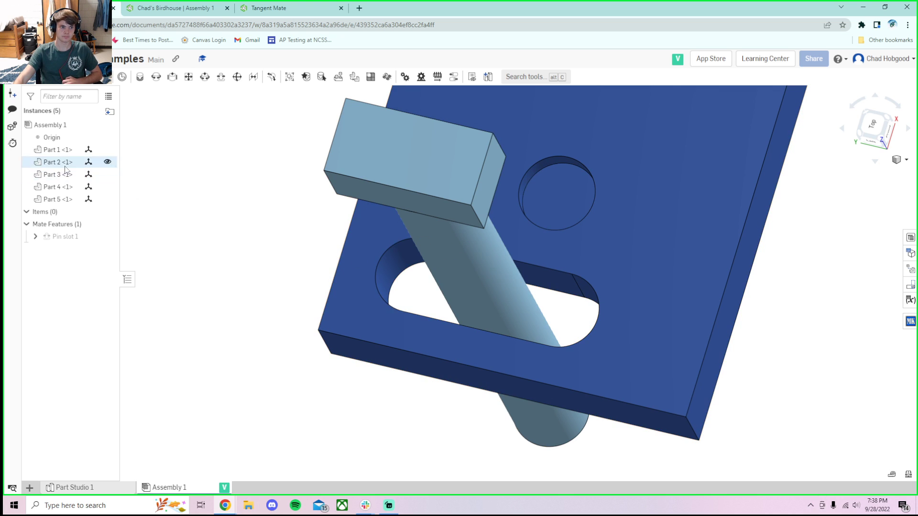
Step: Delete the pin slot mate between the pin and the blue block
right_click(62, 236)
click(104, 370)
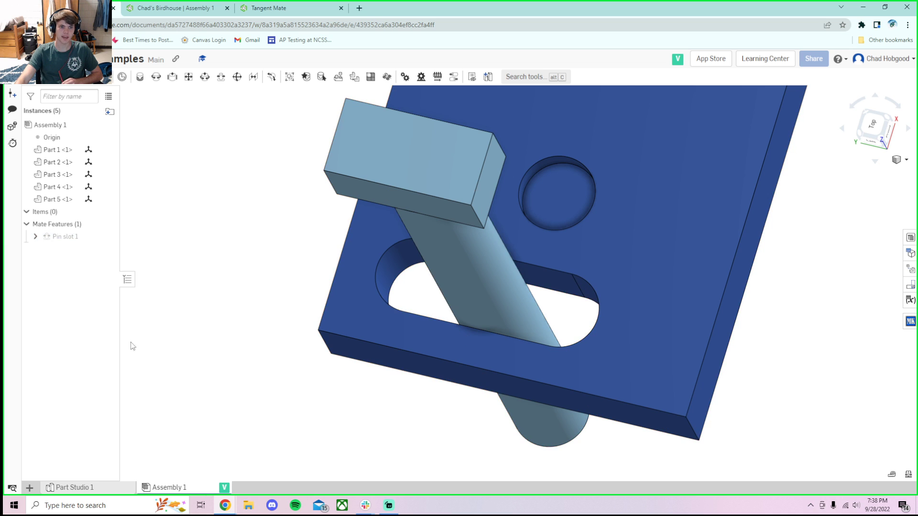
scroll(251, 255, down, 3)
scroll(263, 242, up, 2)
right_drag(264, 242, 278, 160)
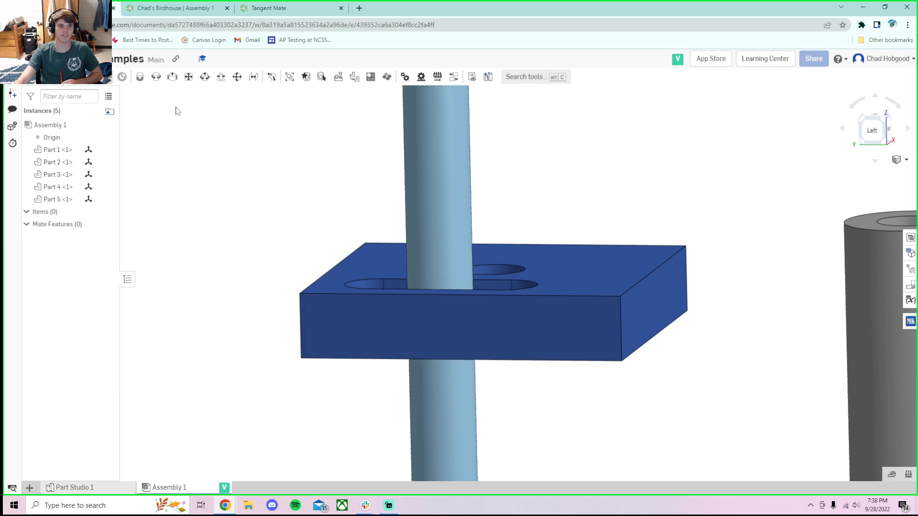
click(105, 77)
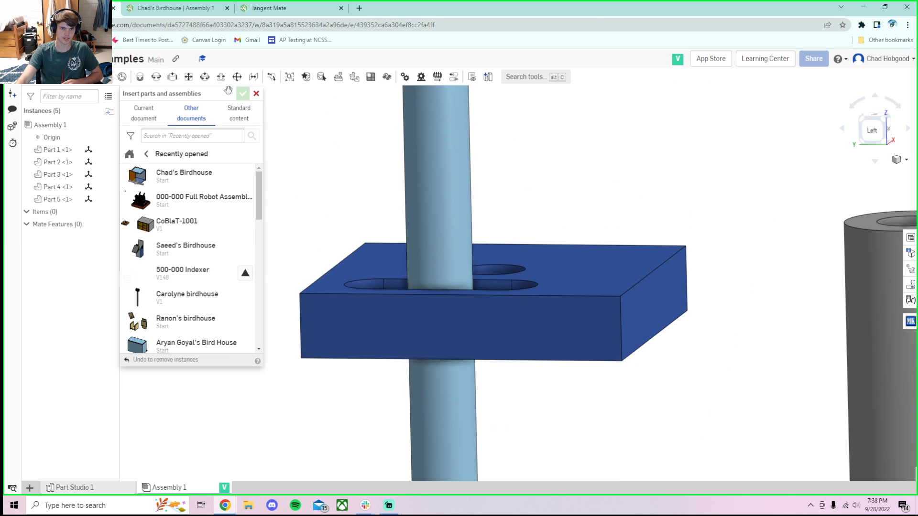
click(256, 93)
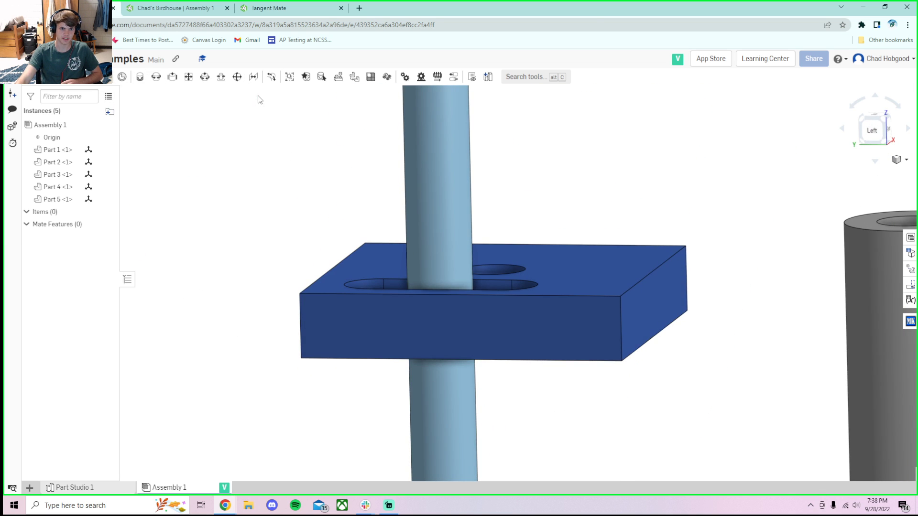
click(156, 77)
click(185, 106)
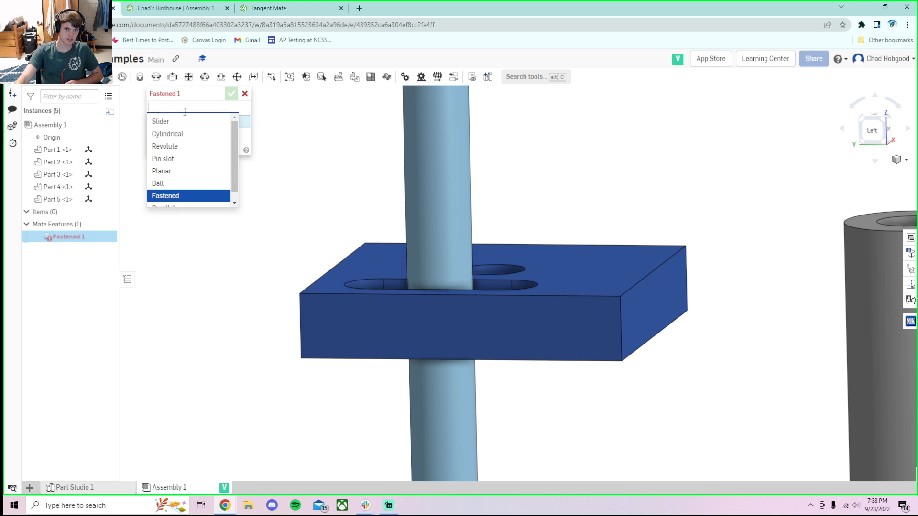
click(189, 175)
scroll(316, 237, down, 5)
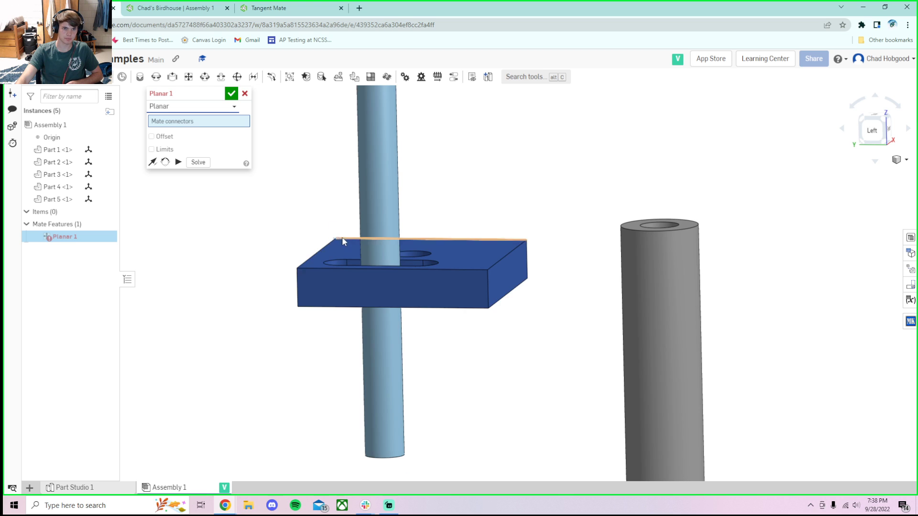
mouse_move(410, 240)
right_down()
mouse_move(403, 262)
mouse_move(401, 251)
right_up()
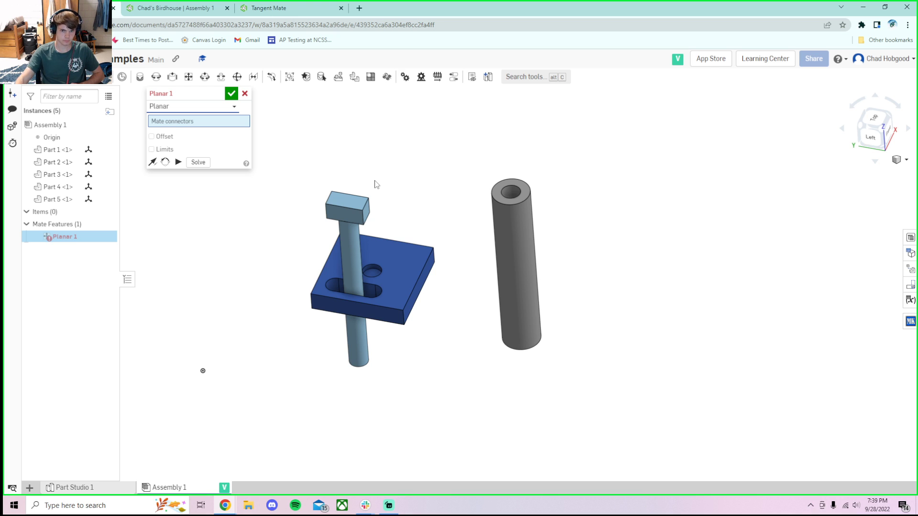
scroll(375, 378, up, 4)
right_drag(379, 385, 382, 366)
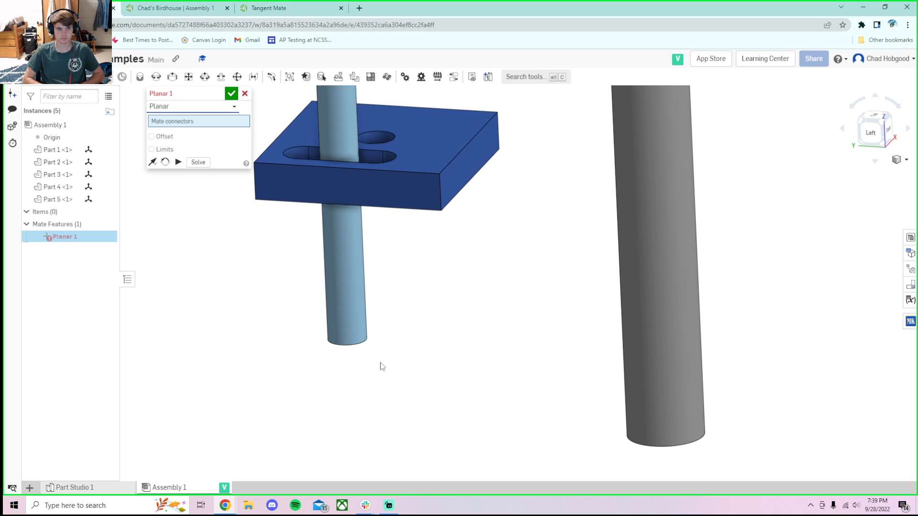
click(245, 94)
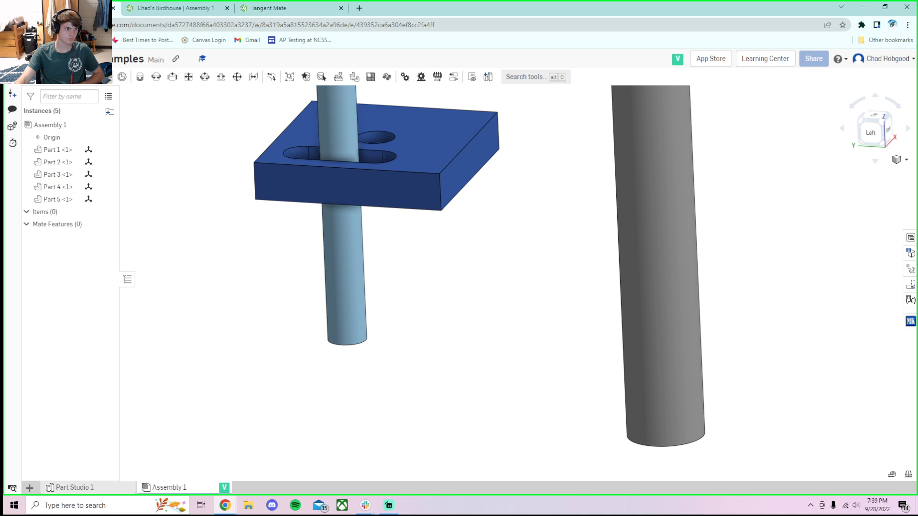
Step: Undo the removal of the planar mate between the pin and the blue block, and cancel the new fastened mate
scroll(290, 317, down, 3)
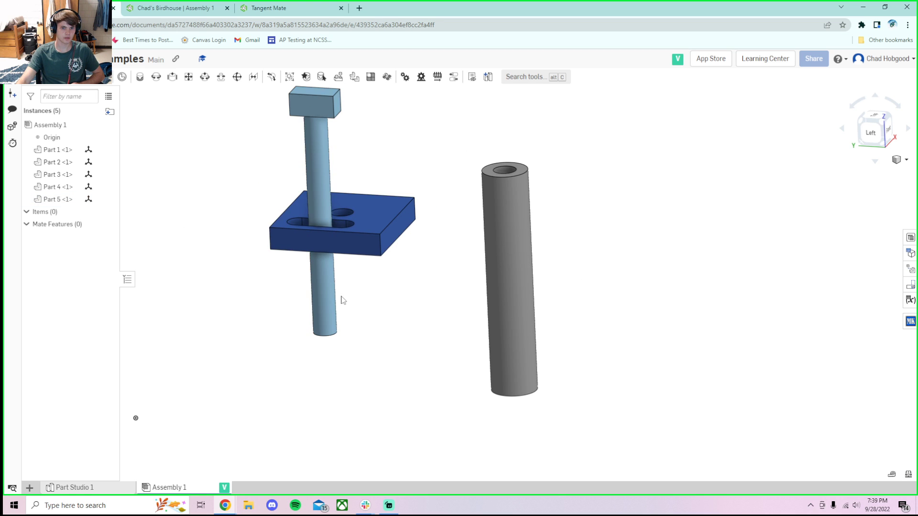
key(f)
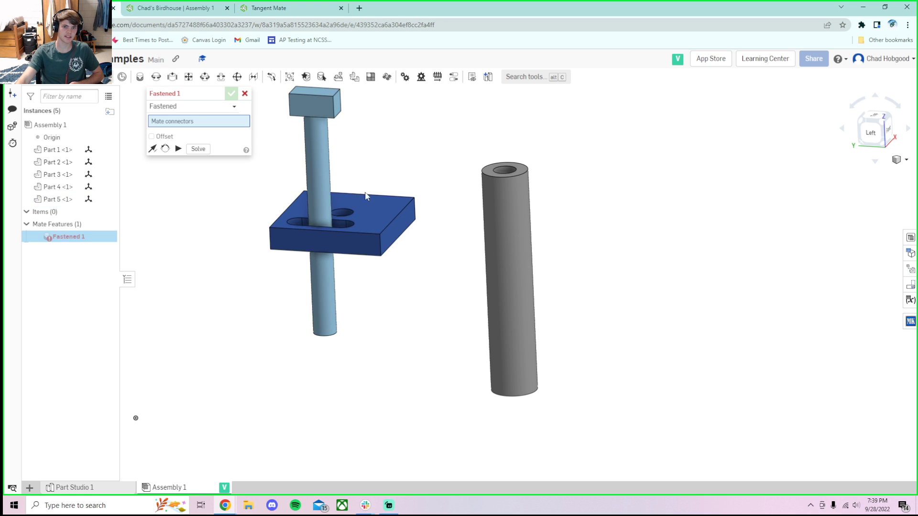
scroll(375, 227, up, 3)
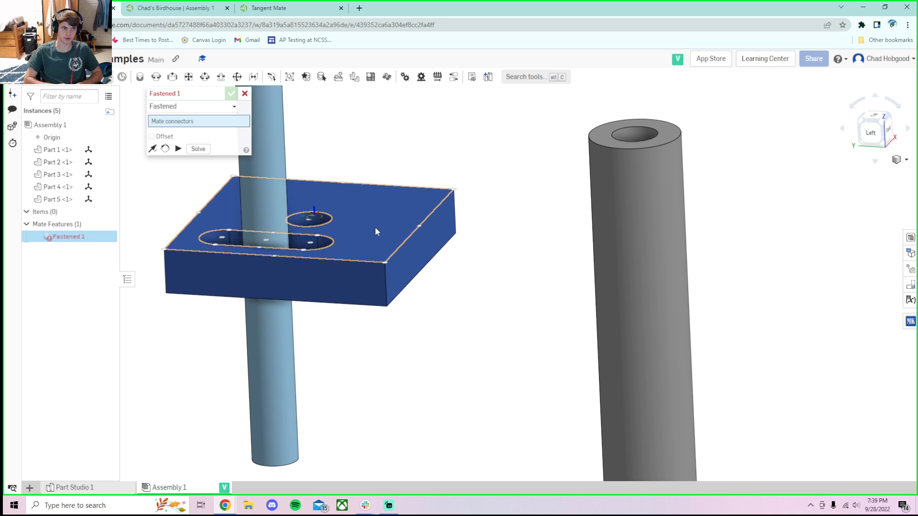
key(ctrl+z)
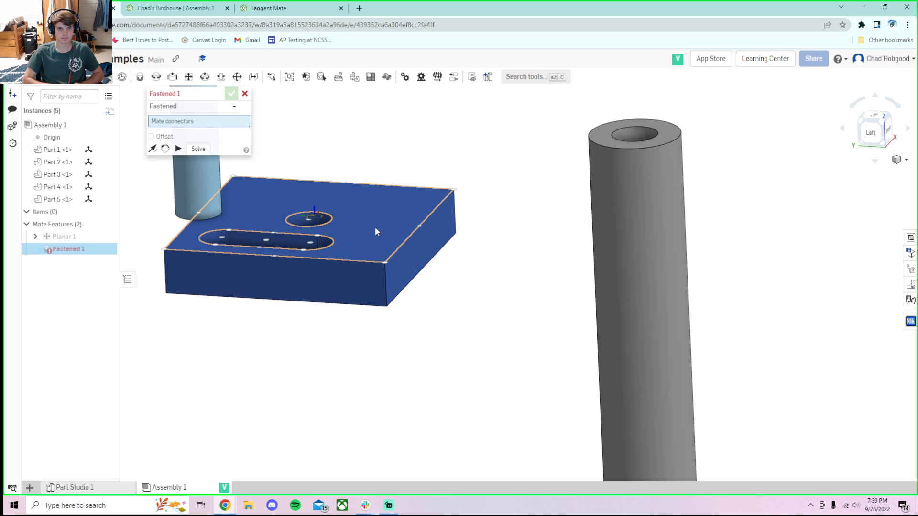
click(245, 93)
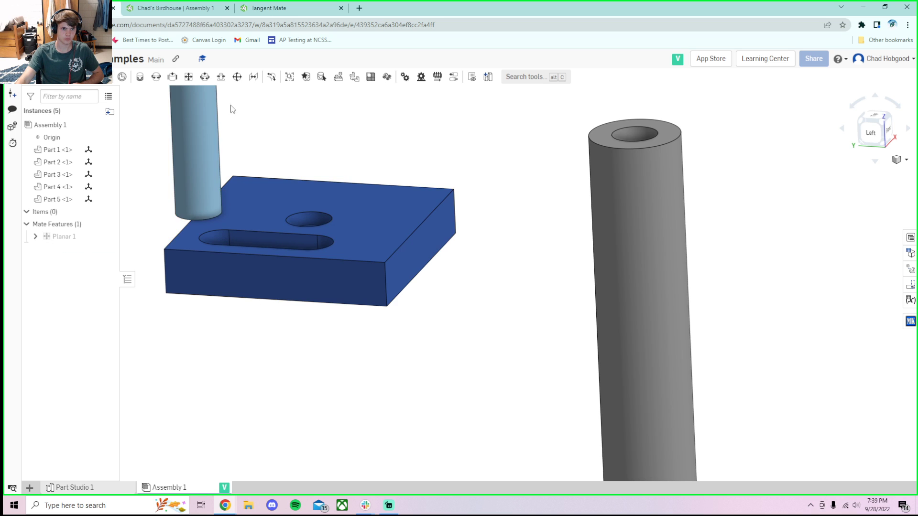
Step: Open the planar mate for editing and move its dialog clear of the pin and block
right_click(65, 238)
click(115, 258)
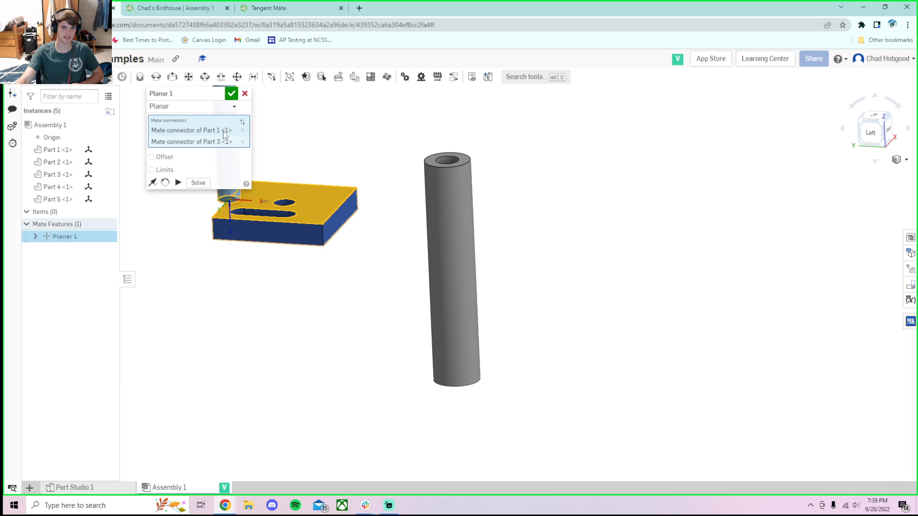
drag(200, 96, 499, 129)
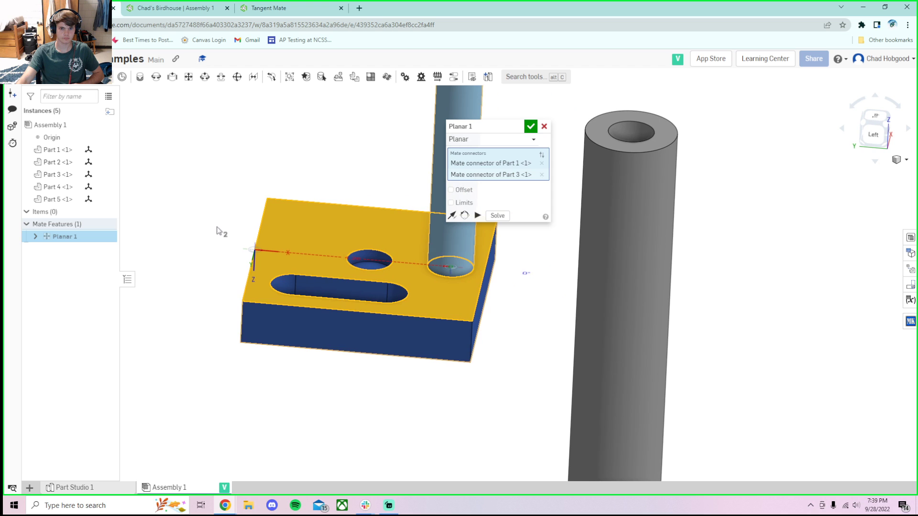
drag(485, 123, 789, 149)
scroll(669, 140, down, 5)
scroll(646, 119, up, 2)
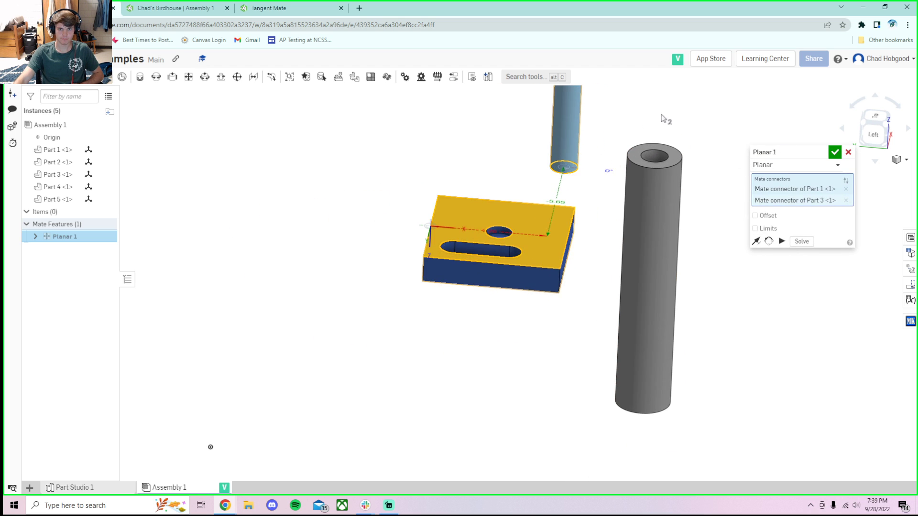
right_drag(662, 115, 661, 125)
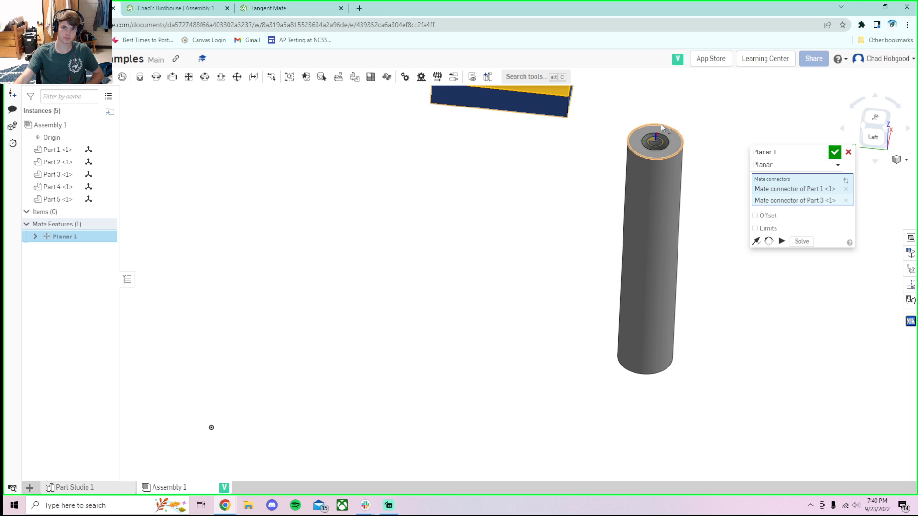
scroll(661, 124, down, 5)
scroll(671, 111, up, 4)
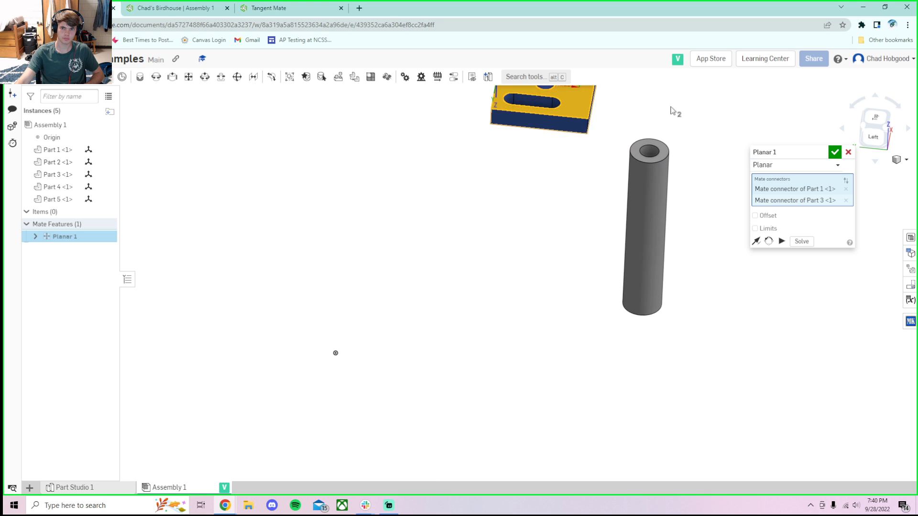
click(875, 117)
right_drag(797, 353, 809, 333)
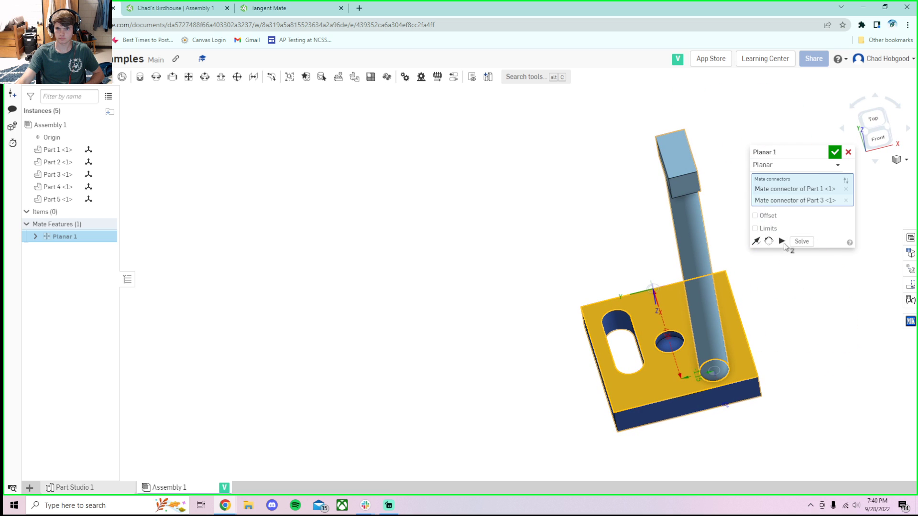
drag(797, 152, 806, 122)
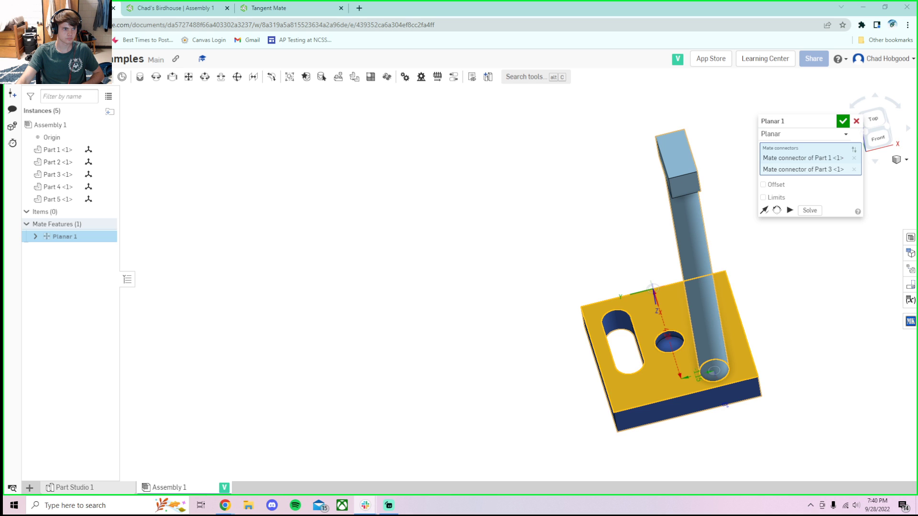
Step: Examine how the pin's end face sits and moves on the block's top face under the planar mate, from several angles
right_drag(670, 343, 659, 317)
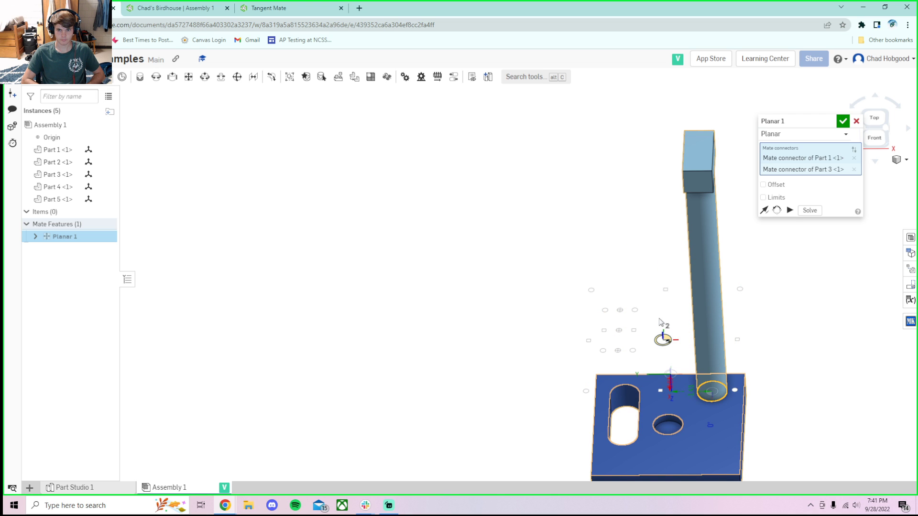
scroll(762, 403, up, 3)
right_drag(761, 403, 717, 239)
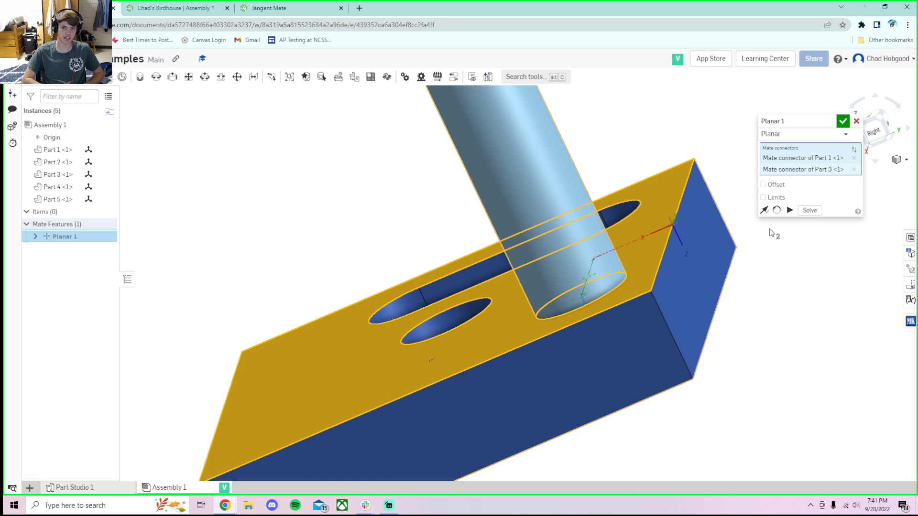
key(y)
scroll(659, 352, up, 1)
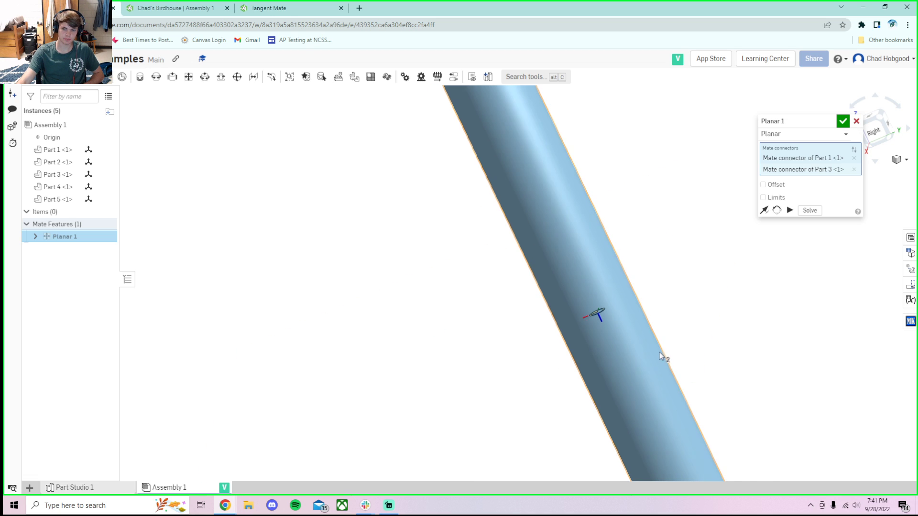
scroll(659, 352, up, 3)
scroll(696, 421, down, 5)
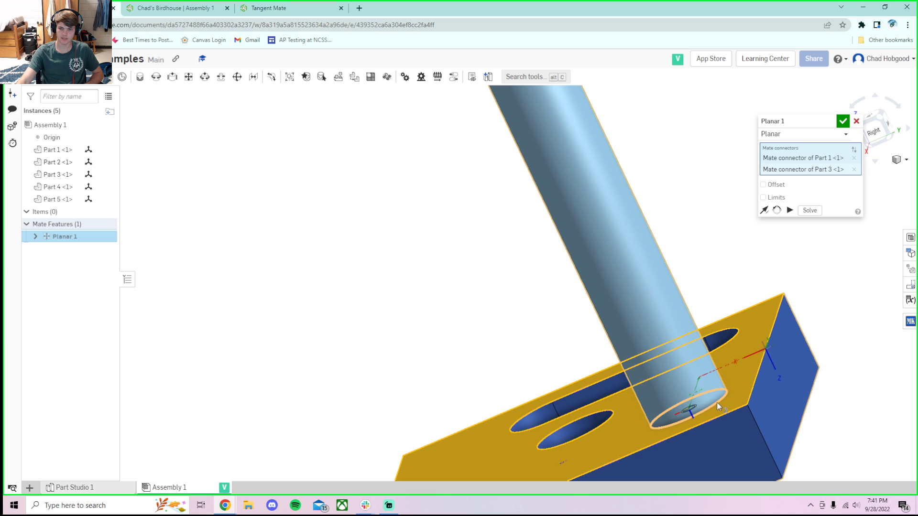
scroll(716, 393, up, 4)
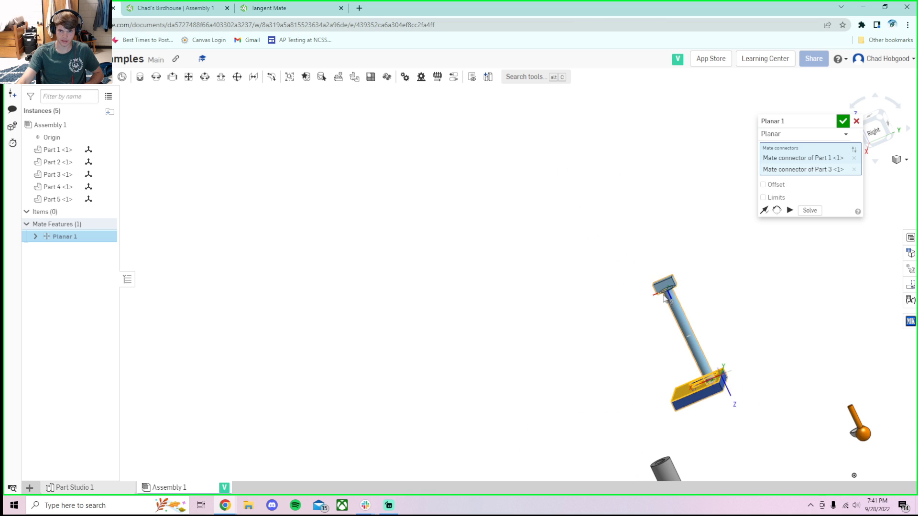
scroll(599, 252, down, 4)
right_drag(775, 372, 743, 412)
scroll(744, 416, down, 4)
scroll(741, 426, up, 6)
scroll(741, 423, up, 2)
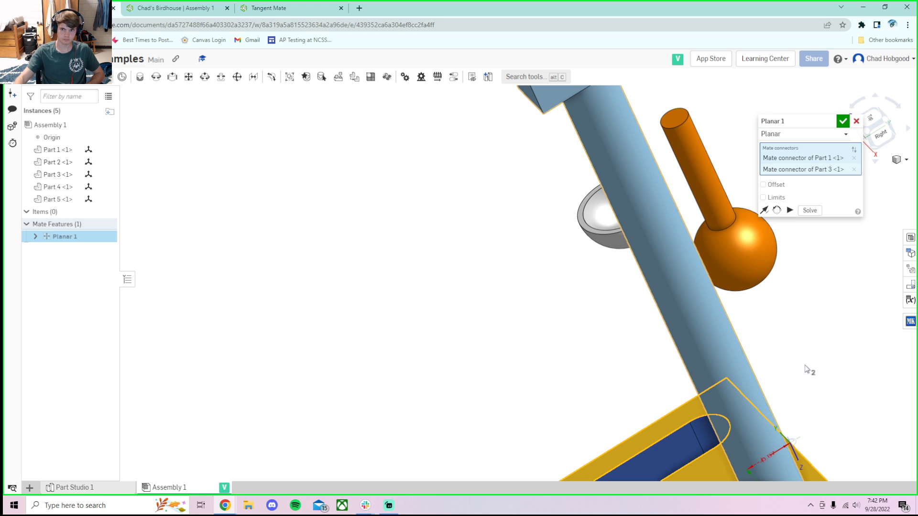
scroll(813, 354, down, 6)
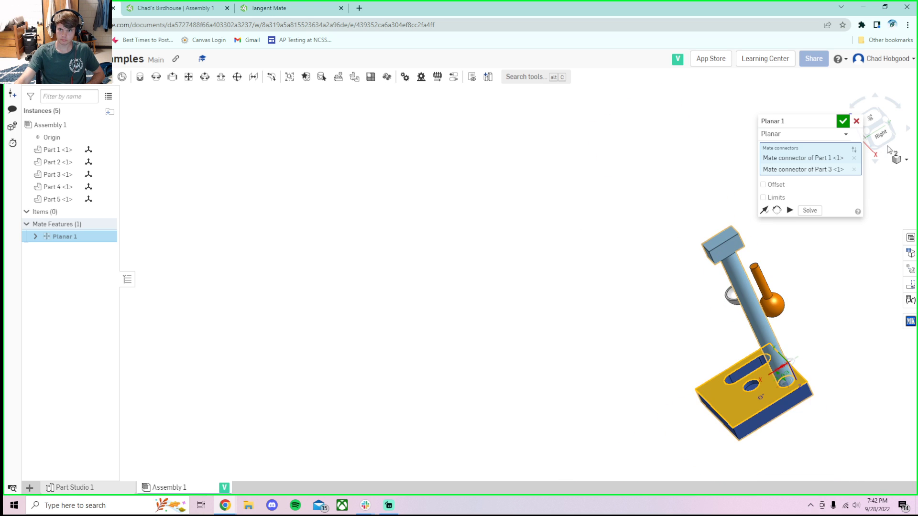
click(885, 120)
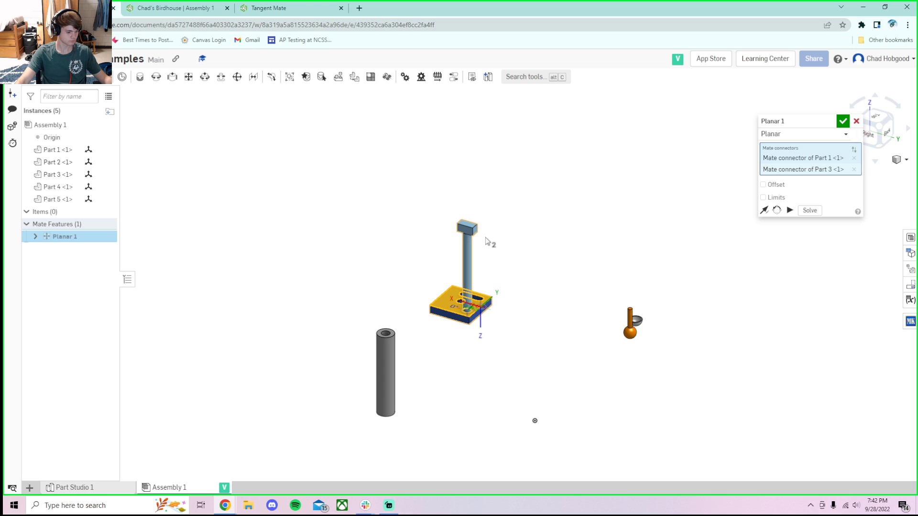
scroll(460, 335, up, 5)
right_drag(460, 354, 452, 384)
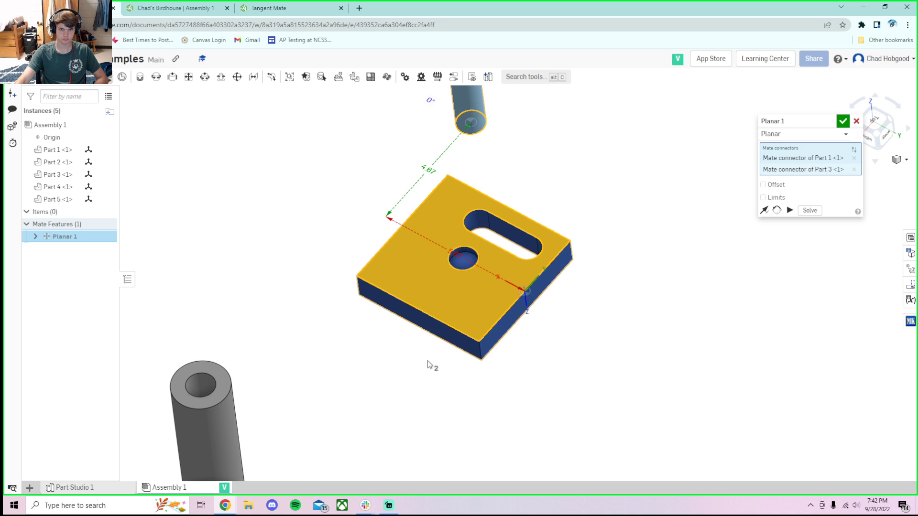
Step: Turn on limits for the planar mate and set the X minimum to 1 in
click(778, 198)
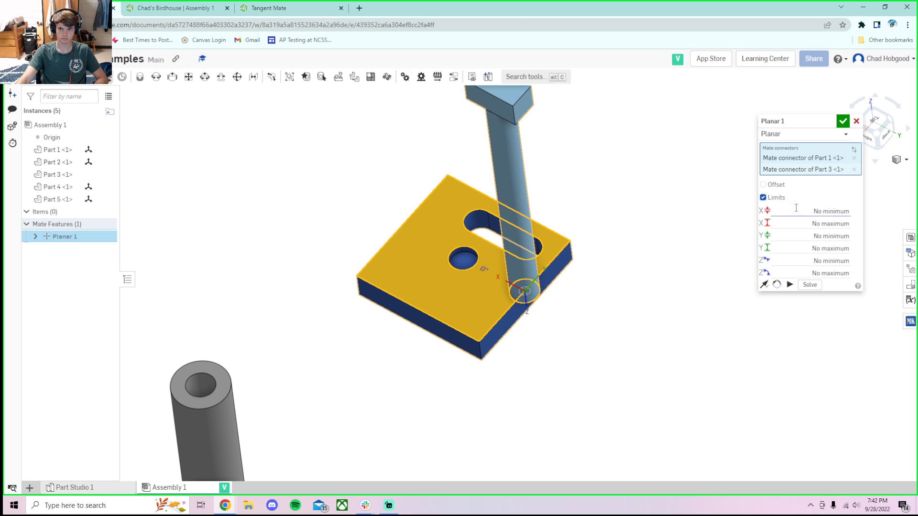
click(823, 210)
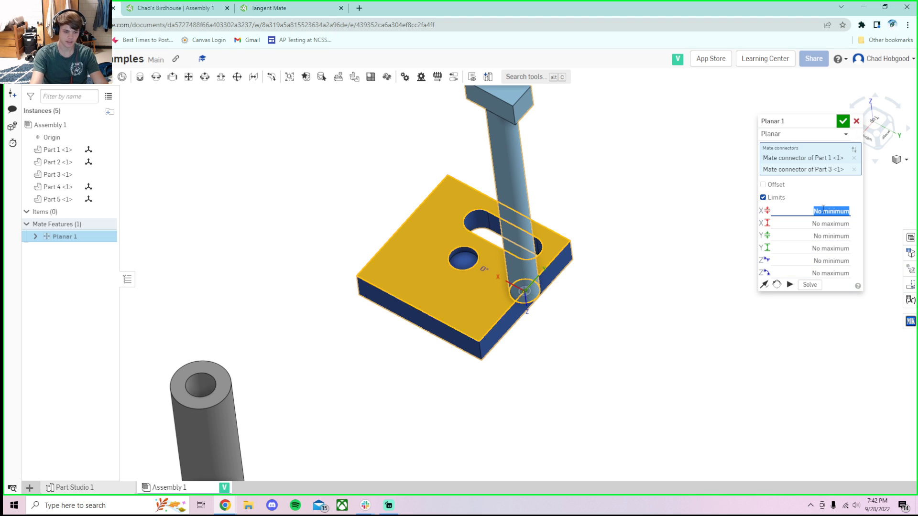
text(1)
key(Return)
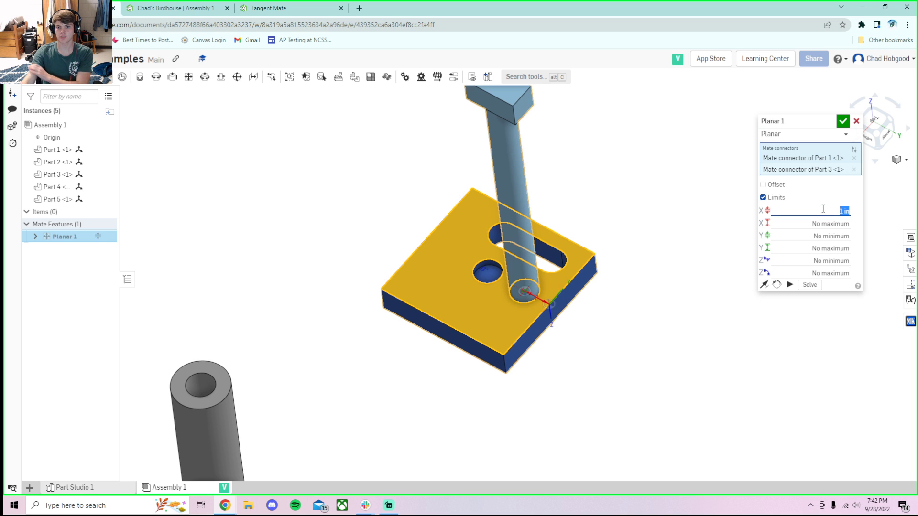
Step: Inspect the pin's limited position relative to the block's edge in the Top and Right views
scroll(519, 287, up, 4)
right_drag(518, 297, 555, 295)
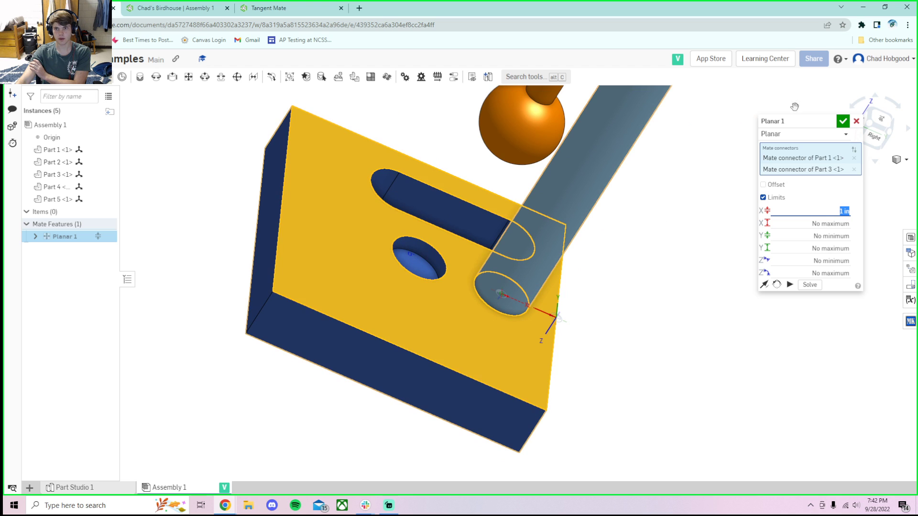
click(884, 116)
scroll(683, 263, up, 4)
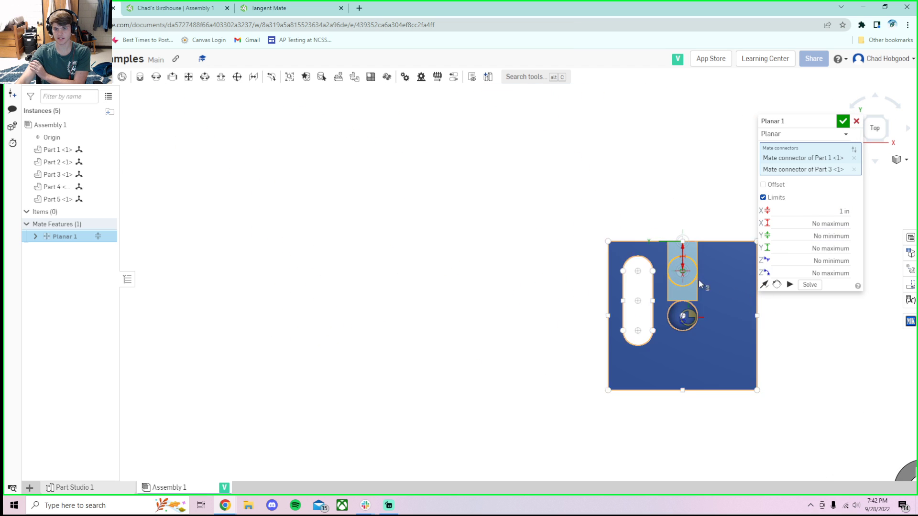
mouse_move(668, 245)
mouse_down()
mouse_move(668, 201)
mouse_move(618, 311)
mouse_move(601, 264)
mouse_move(602, 286)
mouse_up()
right_drag(805, 373, 770, 345)
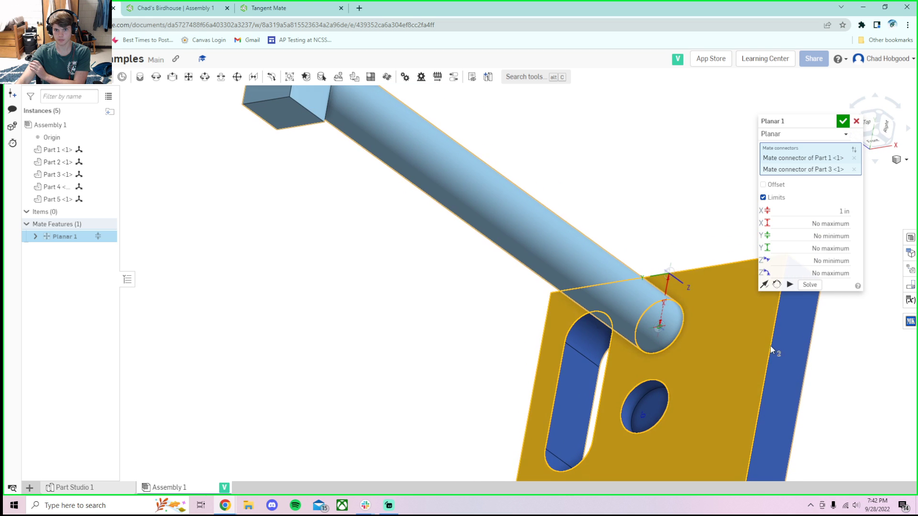
click(886, 125)
scroll(564, 239, up, 4)
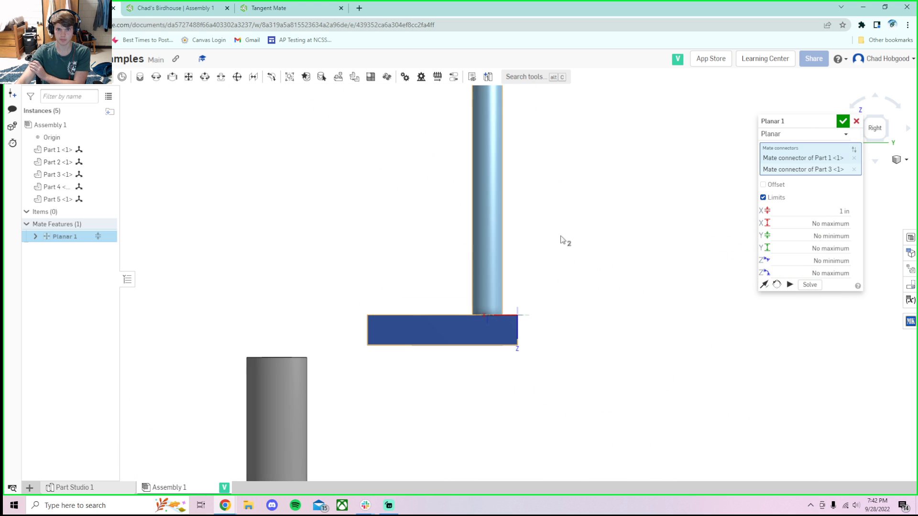
Step: Check the pin's travel against the X minimum limit from several angles, and accept the planar mate
drag(504, 222, 574, 239)
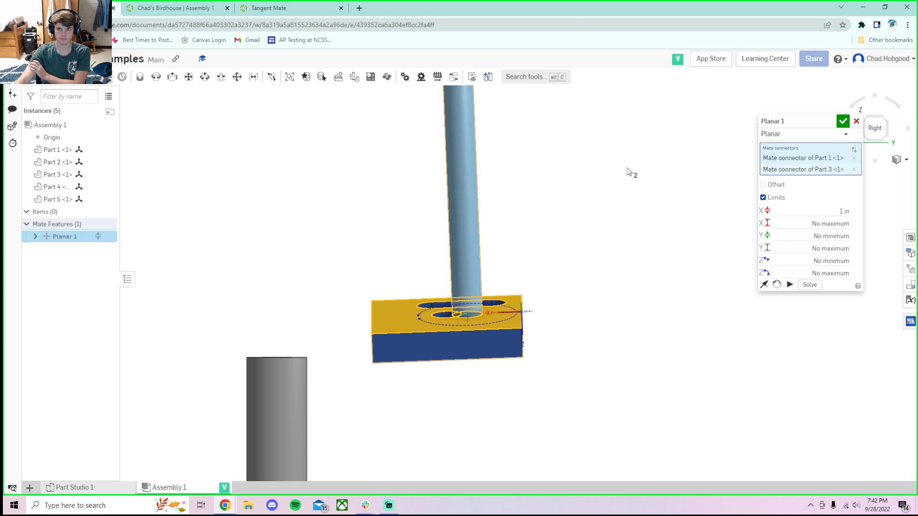
scroll(451, 260, down, 2)
scroll(451, 262, up, 4)
right_drag(451, 261, 446, 292)
right_drag(480, 211, 494, 209)
mouse_move(493, 208)
mouse_down()
mouse_move(566, 220)
mouse_move(492, 191)
mouse_up()
right_drag(617, 291, 616, 254)
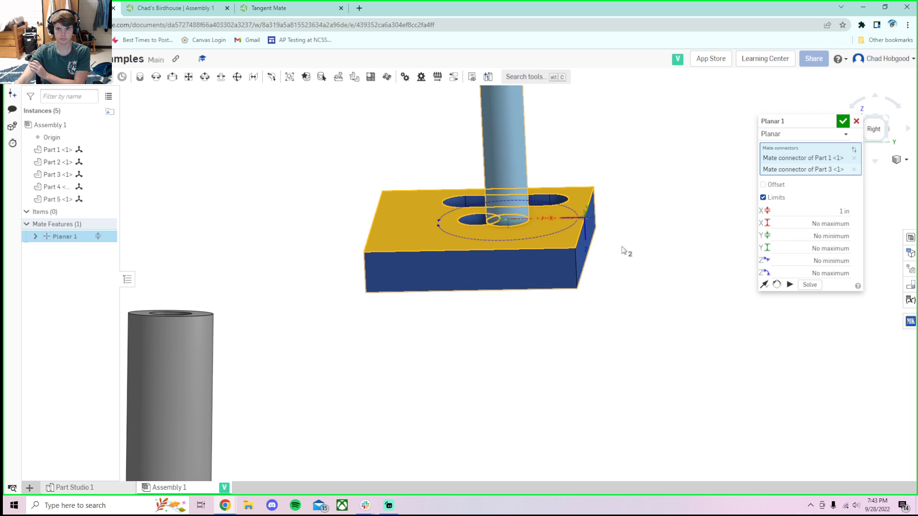
click(843, 121)
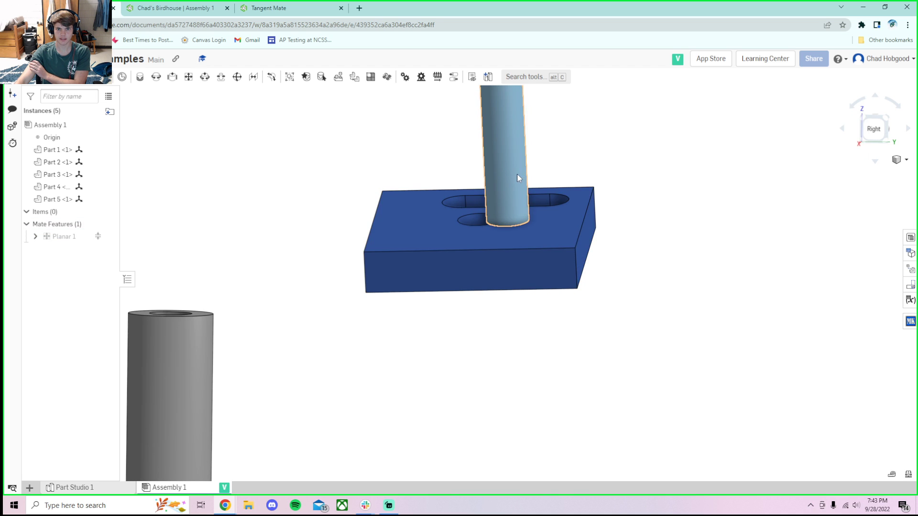
Step: Reopen the planar mate for editing and set its X maximum limit to 4 in
right_drag(517, 173, 518, 168)
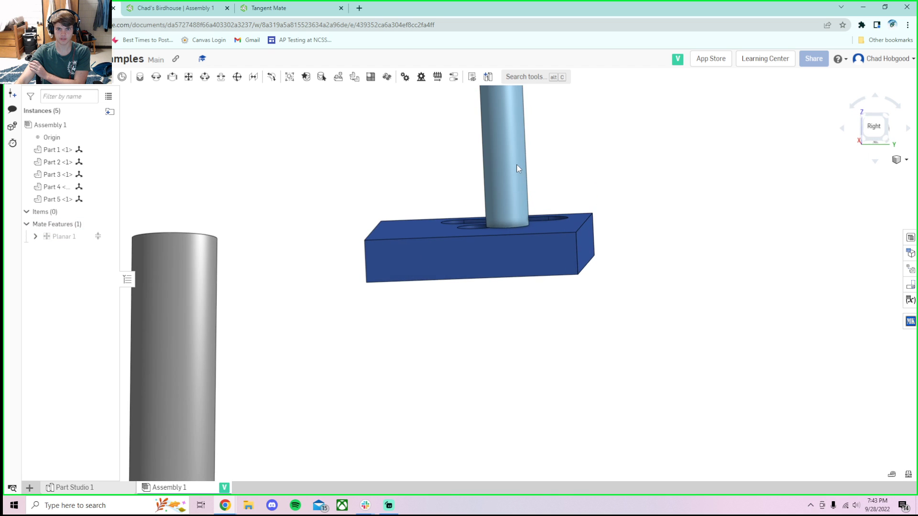
right_click(74, 240)
click(98, 260)
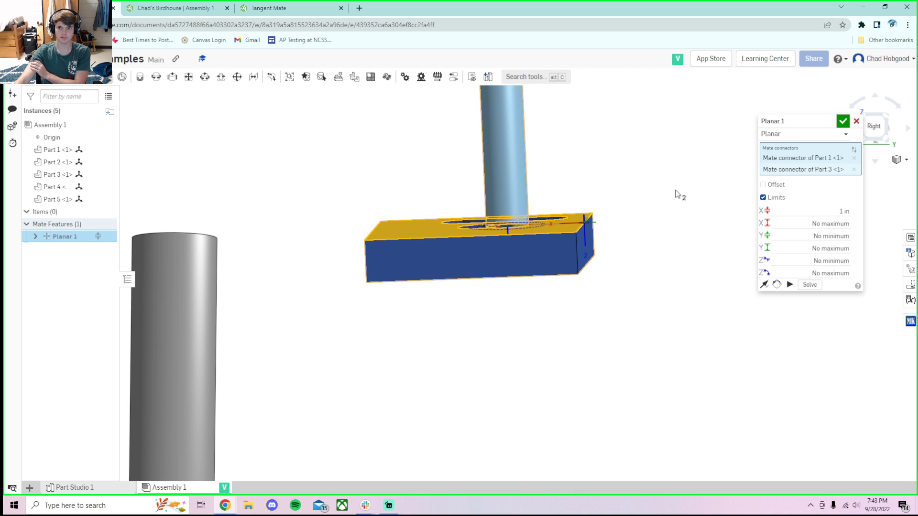
click(816, 224)
text(4)
key(Return)
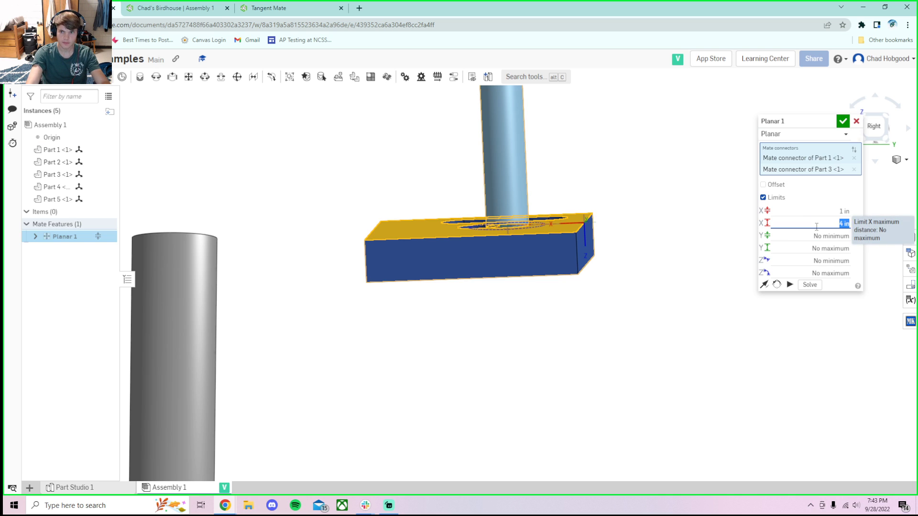
Step: Test the pin's travel on the block's top face within the X limits, and discard the mate edits
drag(521, 152, 626, 216)
mouse_move(625, 213)
right_down()
mouse_move(628, 232)
mouse_move(627, 225)
right_up()
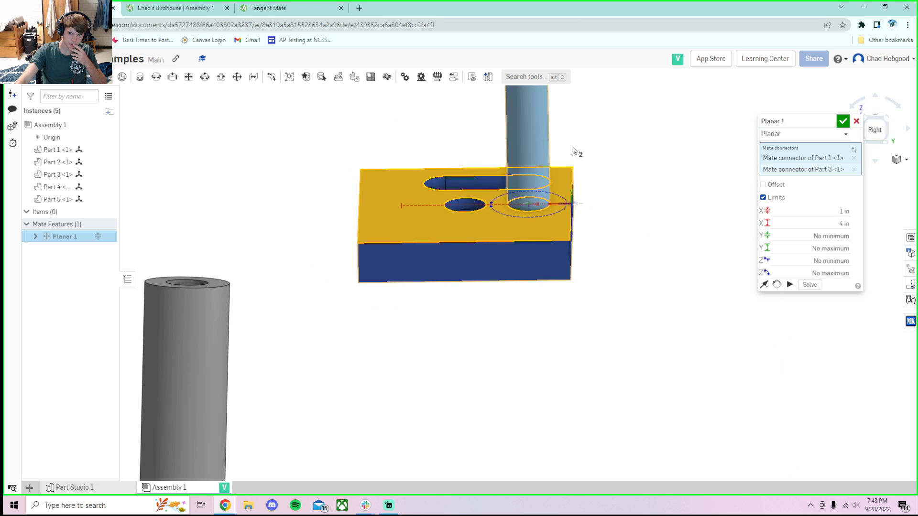
click(542, 136)
scroll(705, 181, down, 3)
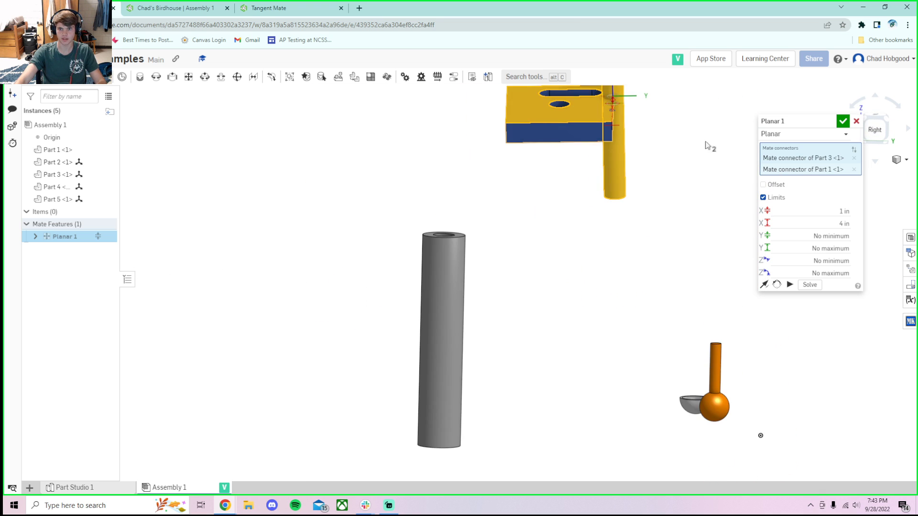
click(856, 122)
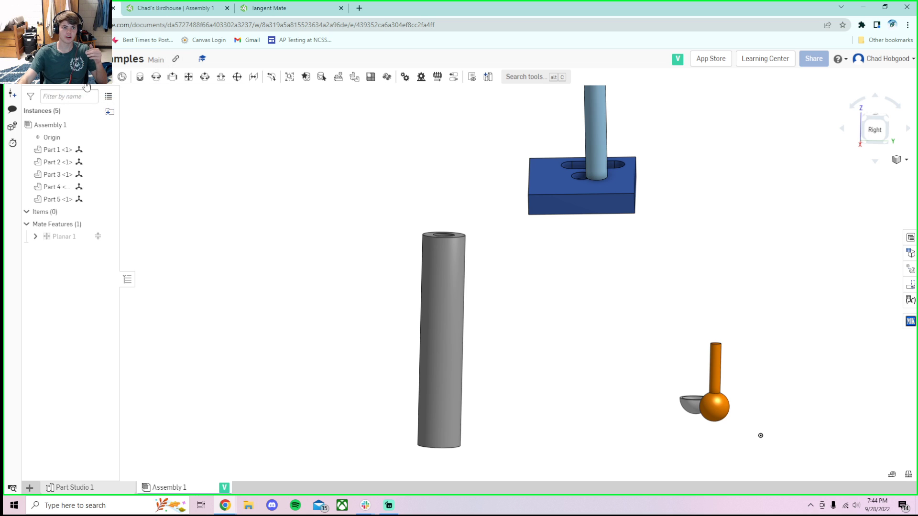
key(i)
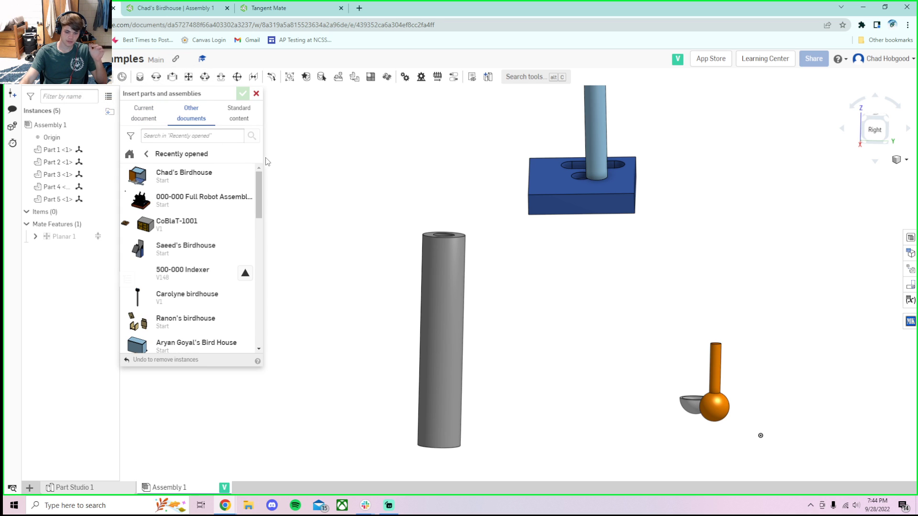
key(f)
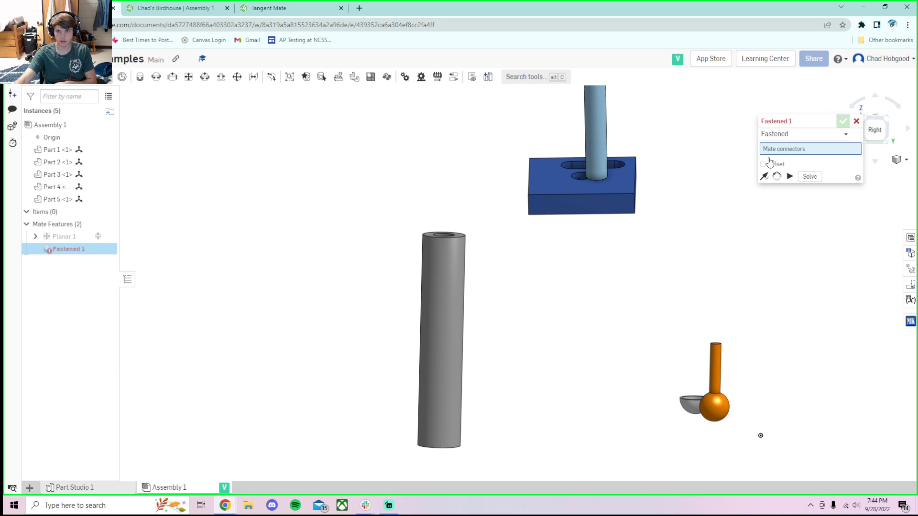
click(792, 134)
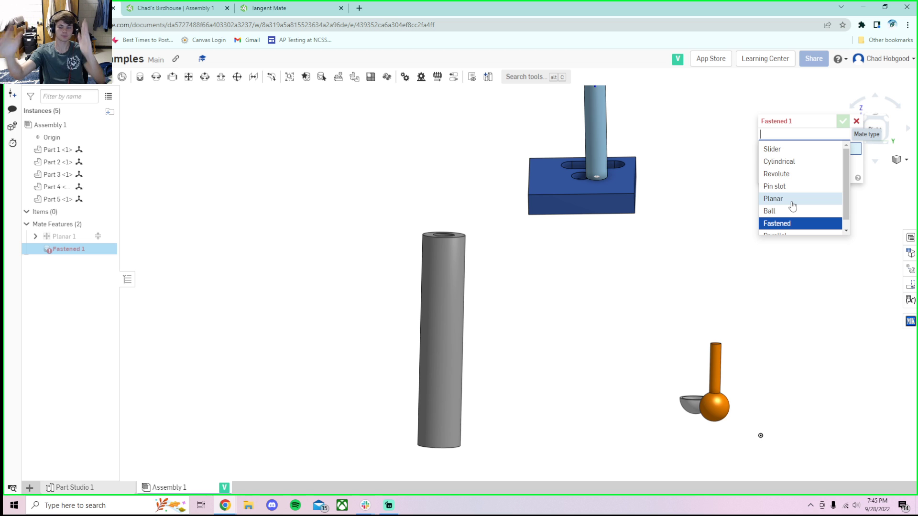
scroll(793, 206, down, 1)
click(791, 225)
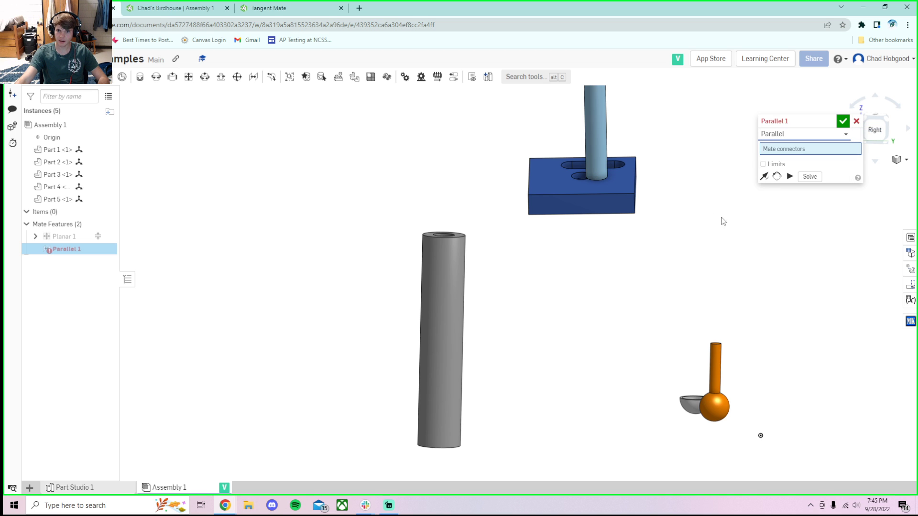
scroll(696, 141, up, 4)
mouse_move(658, 158)
right_down()
mouse_move(649, 165)
mouse_move(659, 164)
right_up()
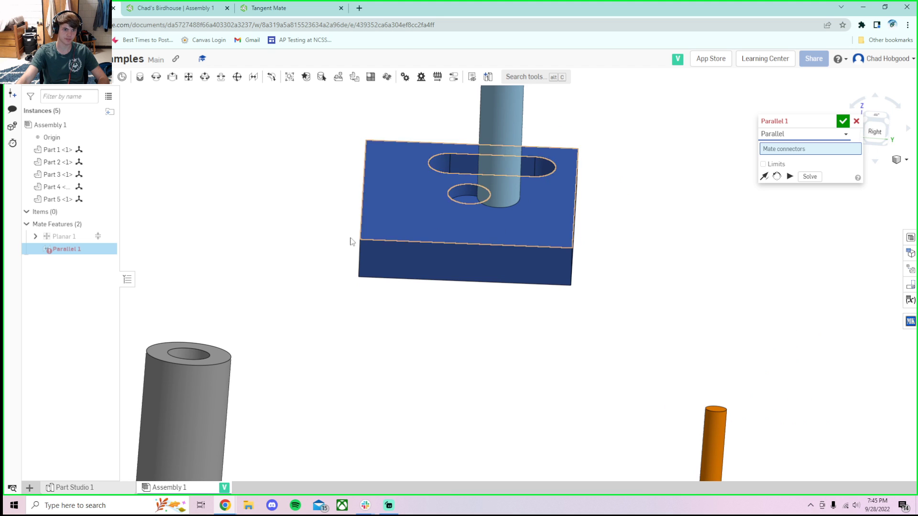
Step: Discard the empty parallel mate and delete the planar mate between the pin and the block
right_click(92, 244)
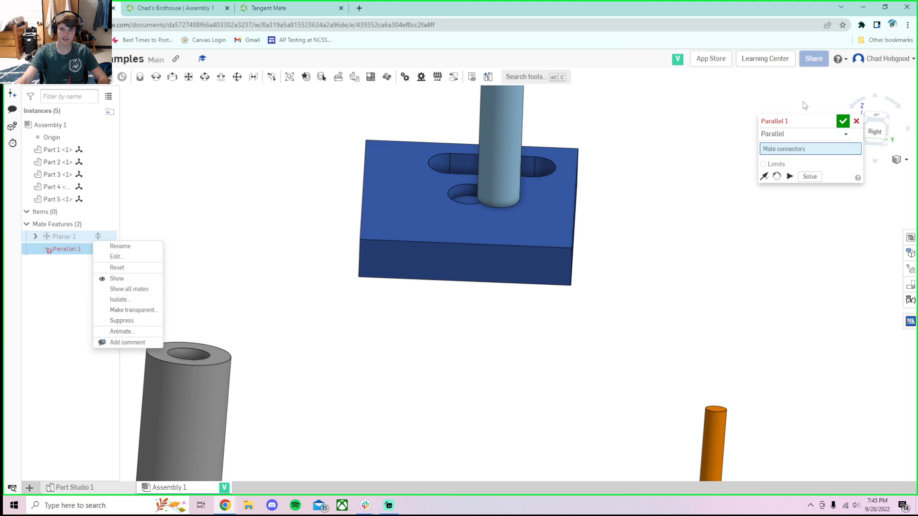
click(859, 123)
right_click(60, 240)
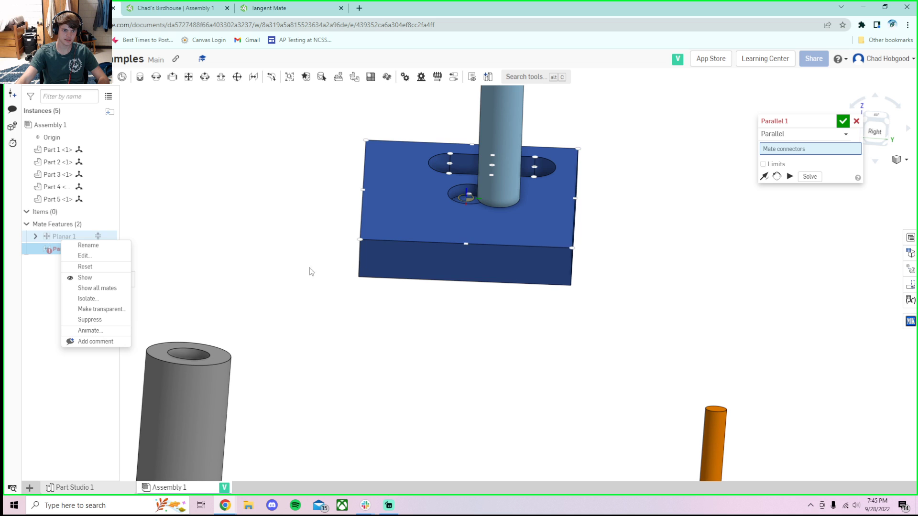
click(329, 268)
right_click(96, 237)
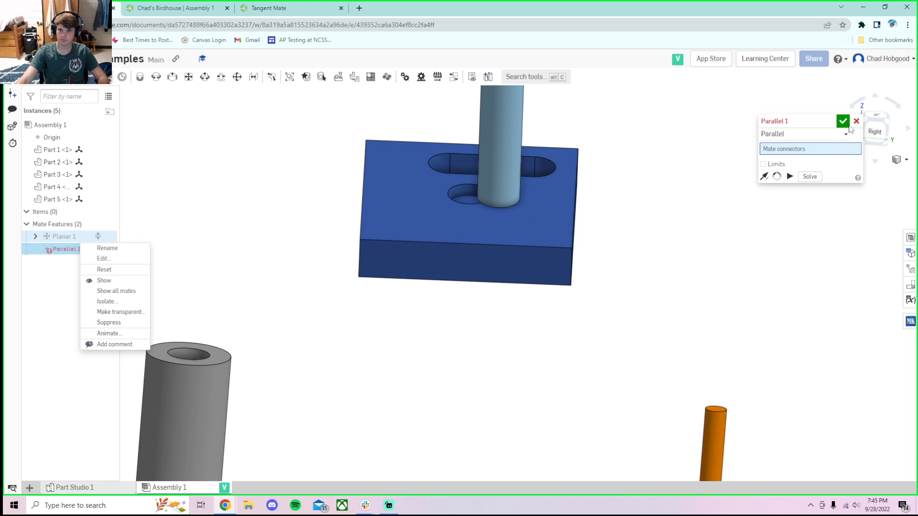
click(859, 124)
click(860, 124)
right_click(73, 239)
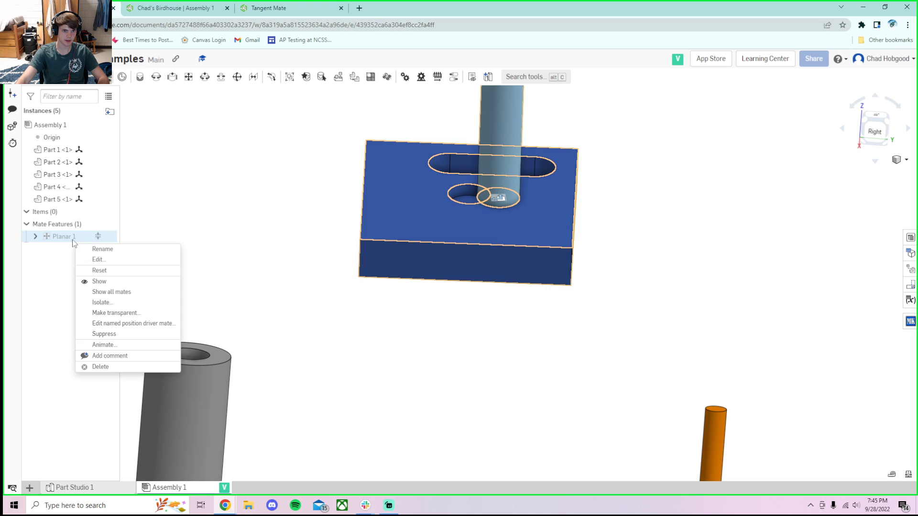
click(112, 371)
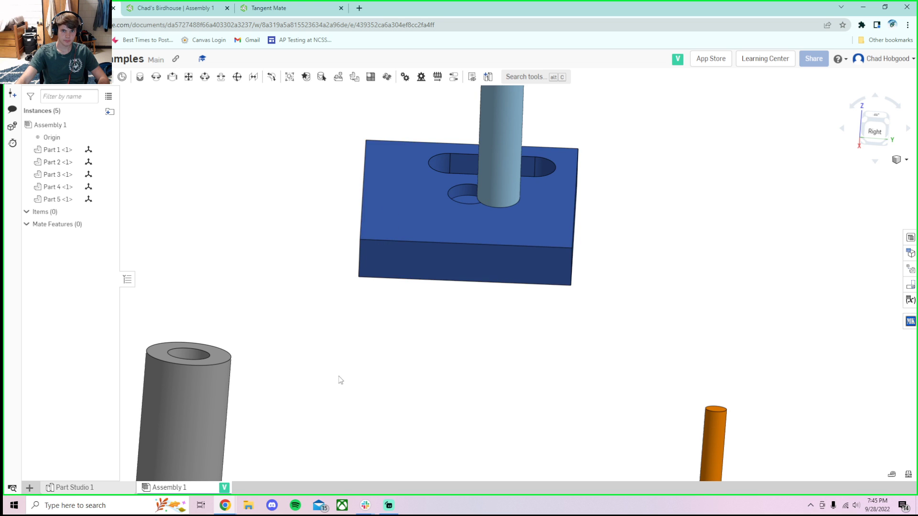
Step: Start a Parallel mate and pick the centre of the pin's lower end face as the first mate connector
right_drag(420, 242, 621, 283)
key(m)
scroll(513, 238, up, 4)
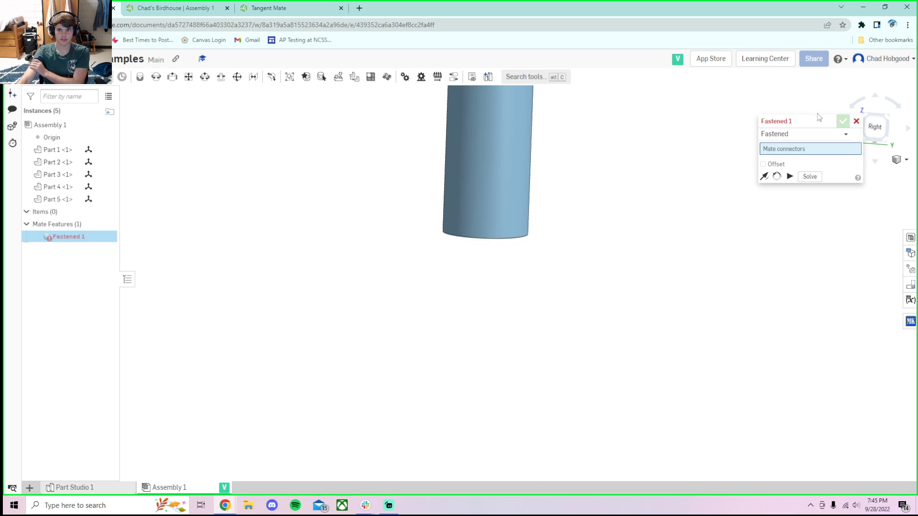
click(814, 137)
scroll(786, 223, down, 1)
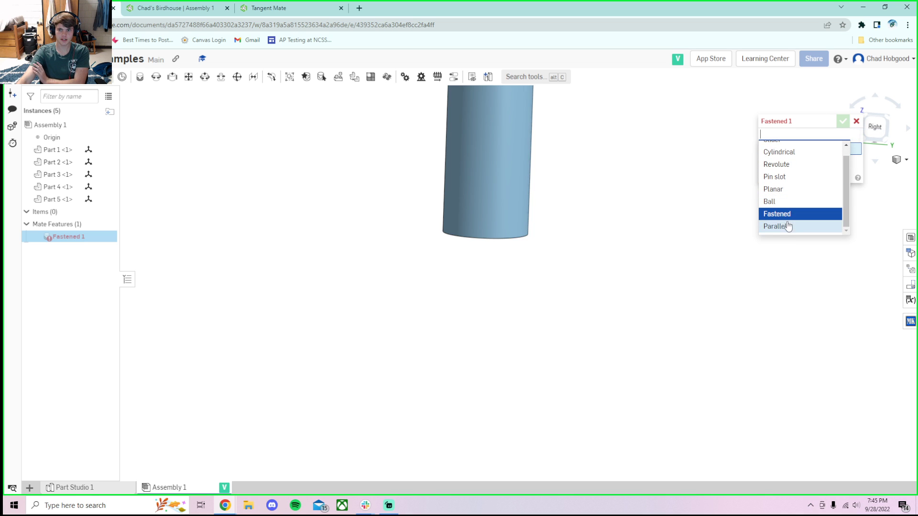
click(784, 227)
scroll(510, 225, up, 3)
right_drag(510, 225, 508, 191)
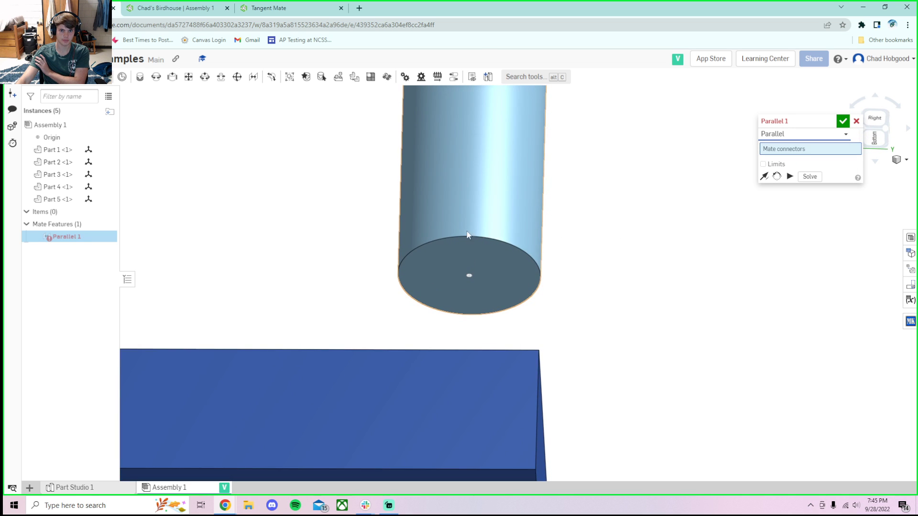
click(471, 263)
Step: Use the block's top face for the second mate connector, accept the parallel mate and leave the mate command
scroll(474, 257, down, 3)
right_drag(477, 264, 475, 345)
scroll(475, 345, down, 4)
scroll(458, 409, up, 5)
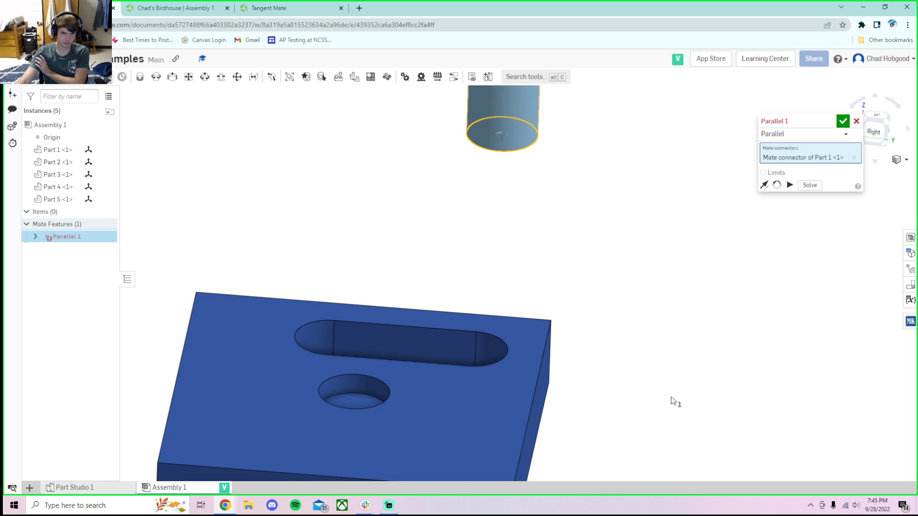
click(480, 429)
right_drag(653, 373, 659, 348)
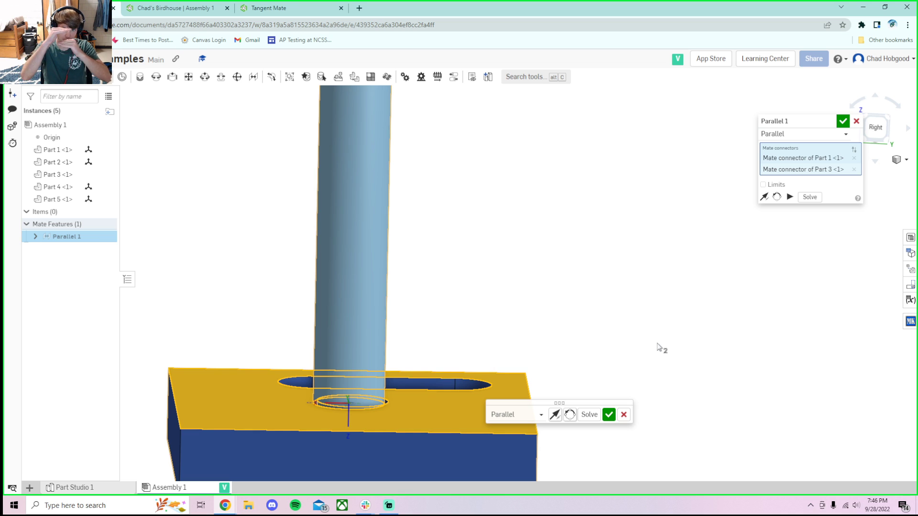
click(609, 414)
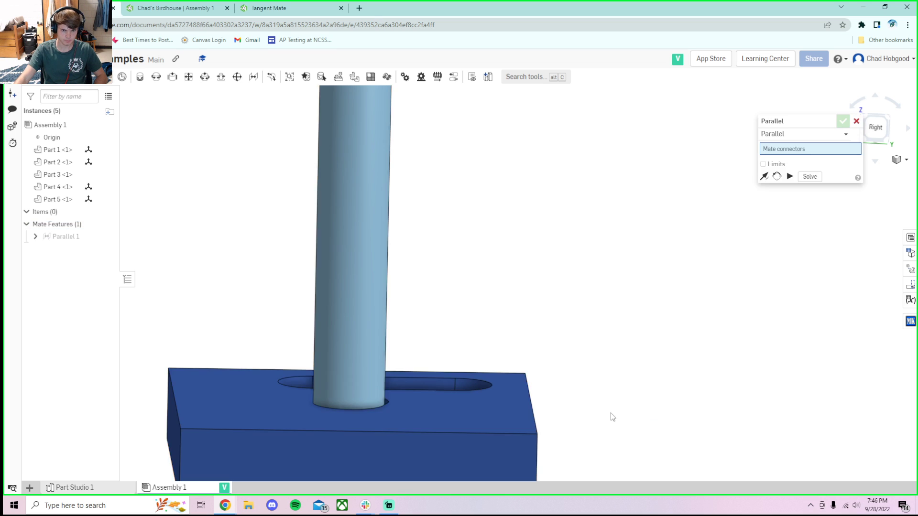
click(856, 122)
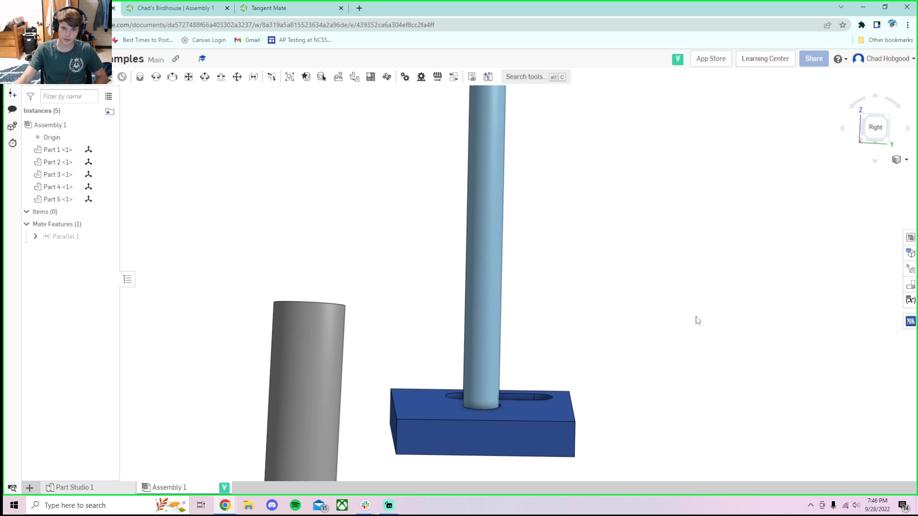
Step: Move the pin off the block to test the parallel mate's motion, checking it in the Right view
scroll(503, 429, up, 3)
right_drag(503, 429, 463, 333)
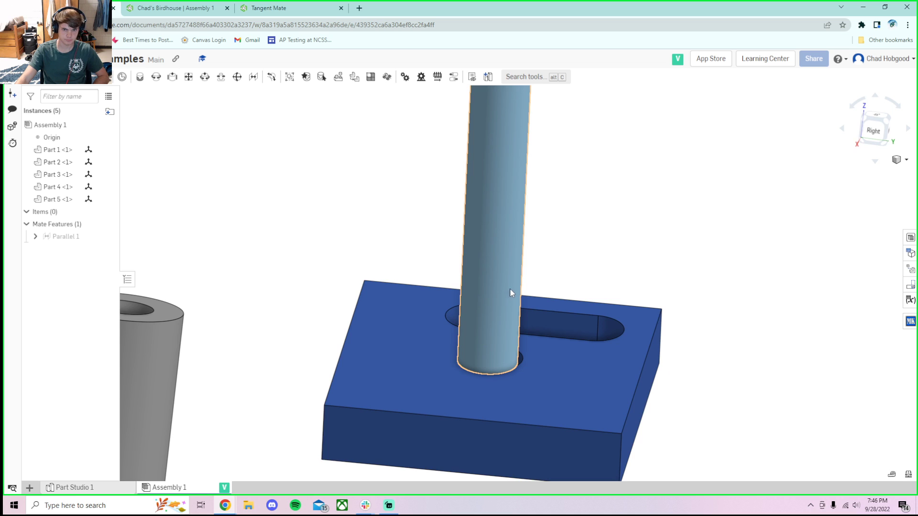
drag(478, 284, 430, 276)
right_drag(431, 276, 521, 308)
click(868, 123)
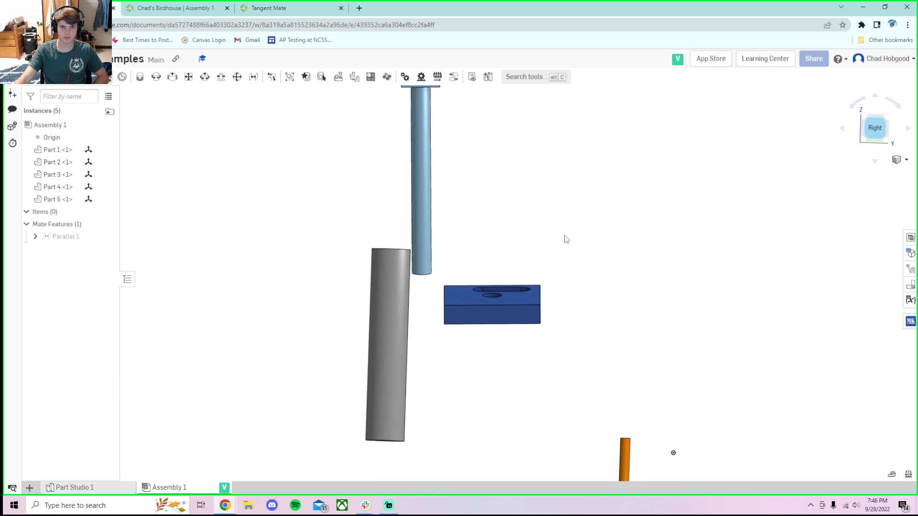
scroll(524, 300, up, 5)
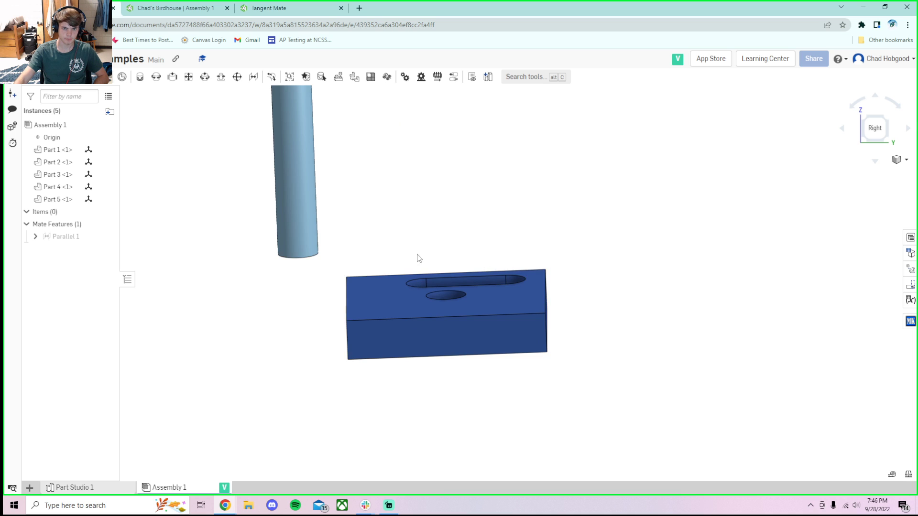
click(878, 130)
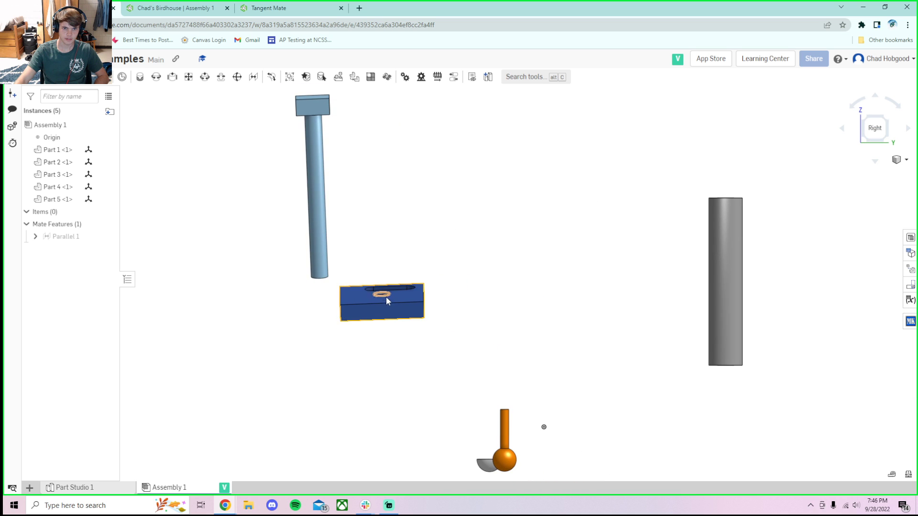
Step: Shift the block slightly and examine the alignment between the pin's end face and the block's top face from several angles
drag(376, 318, 376, 307)
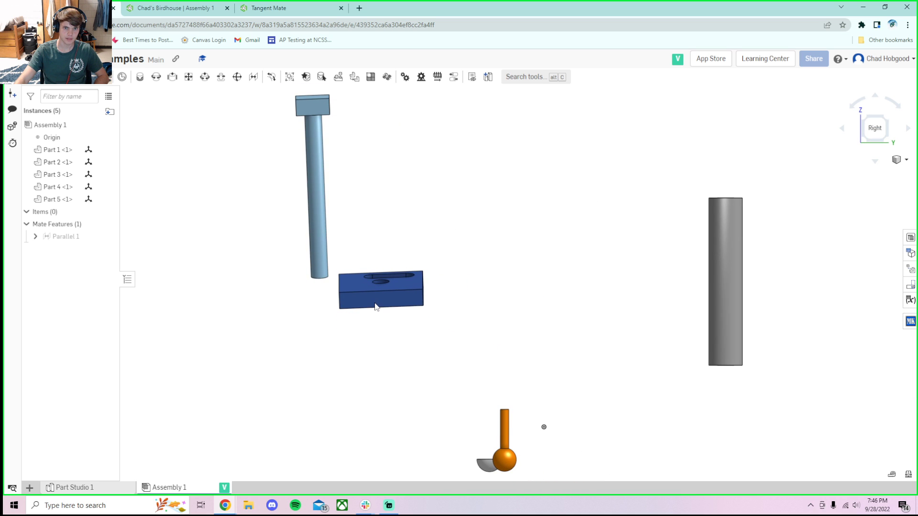
right_drag(375, 305, 373, 271)
scroll(329, 284, up, 4)
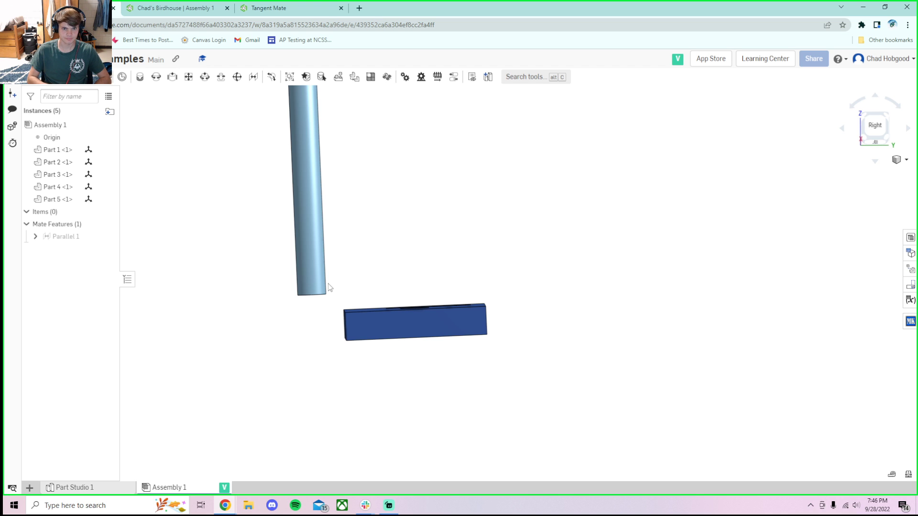
scroll(335, 302, up, 5)
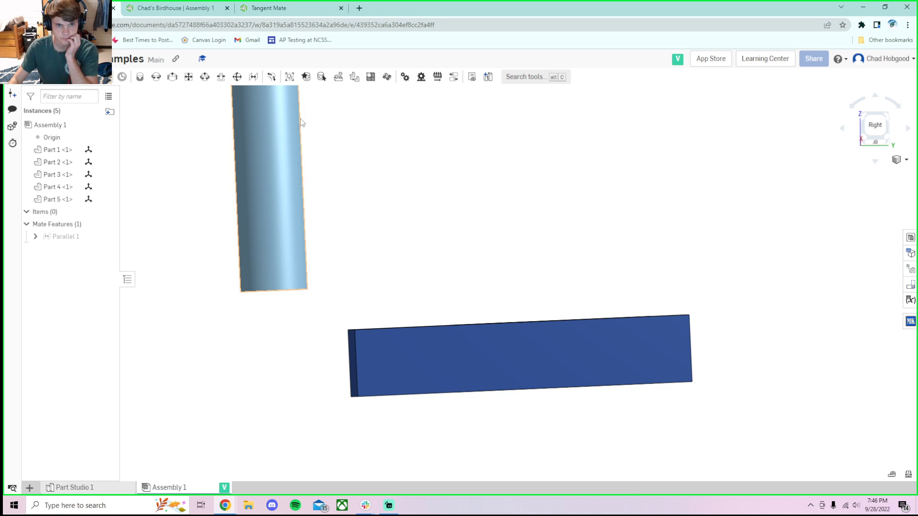
scroll(302, 119, down, 4)
right_drag(520, 170, 506, 184)
click(883, 123)
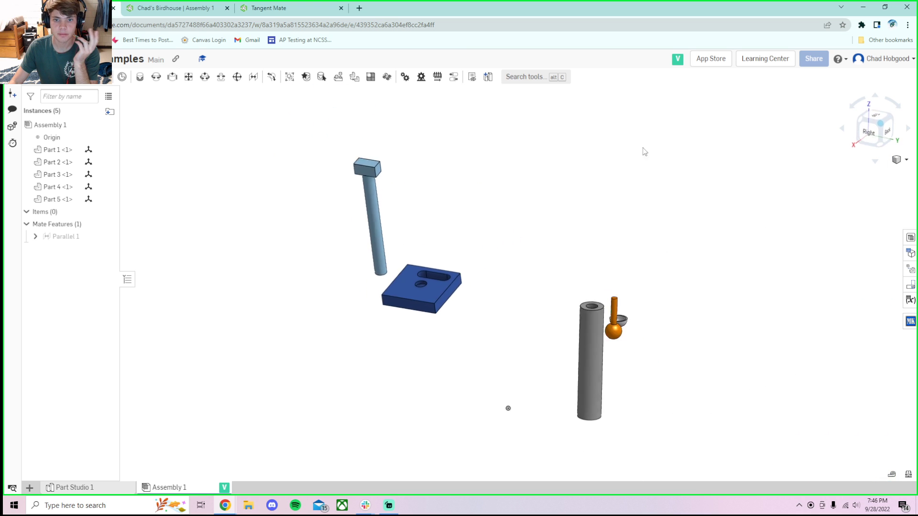
scroll(392, 268, up, 5)
right_drag(406, 279, 474, 249)
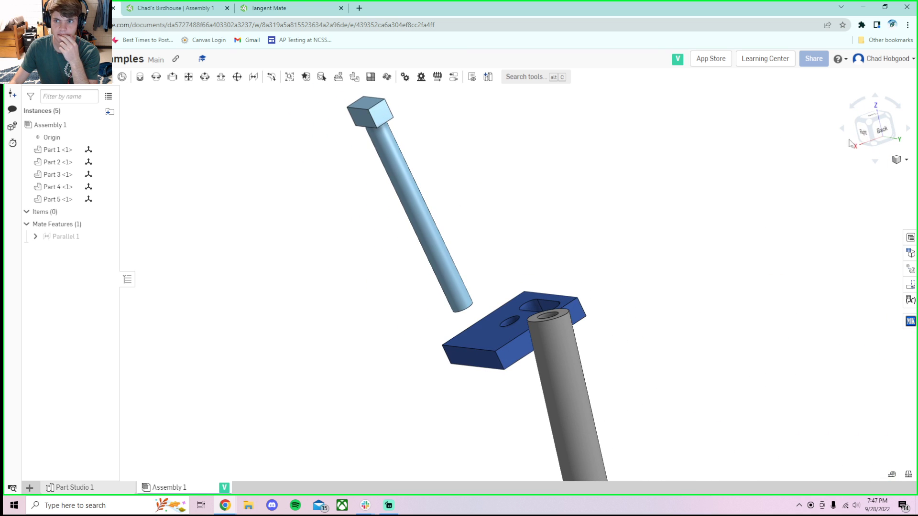
Step: In the Back view, move the pin clear of the block, rotate it to about 48 degrees and back to about 3 degrees to test the parallel mate
click(883, 129)
drag(238, 250, 783, 220)
scroll(397, 243, up, 3)
scroll(335, 220, down, 4)
scroll(316, 201, up, 5)
scroll(351, 201, down, 5)
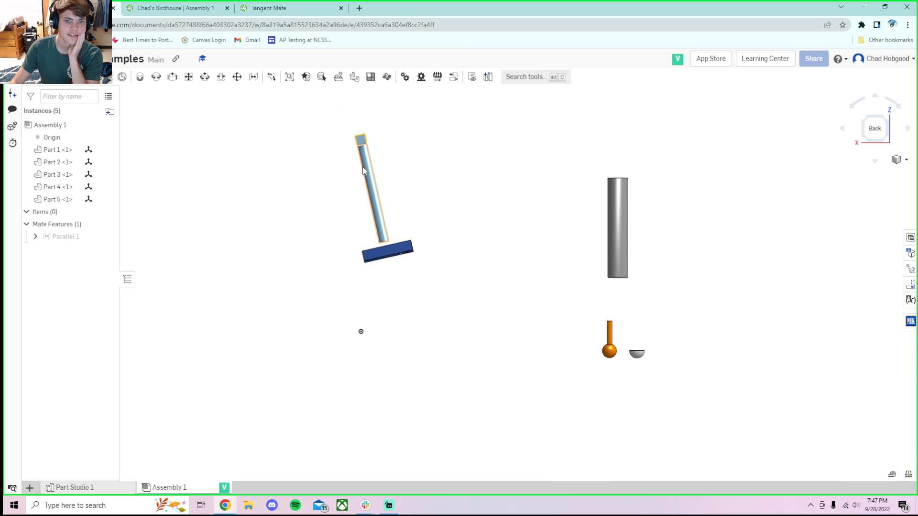
scroll(372, 205, up, 3)
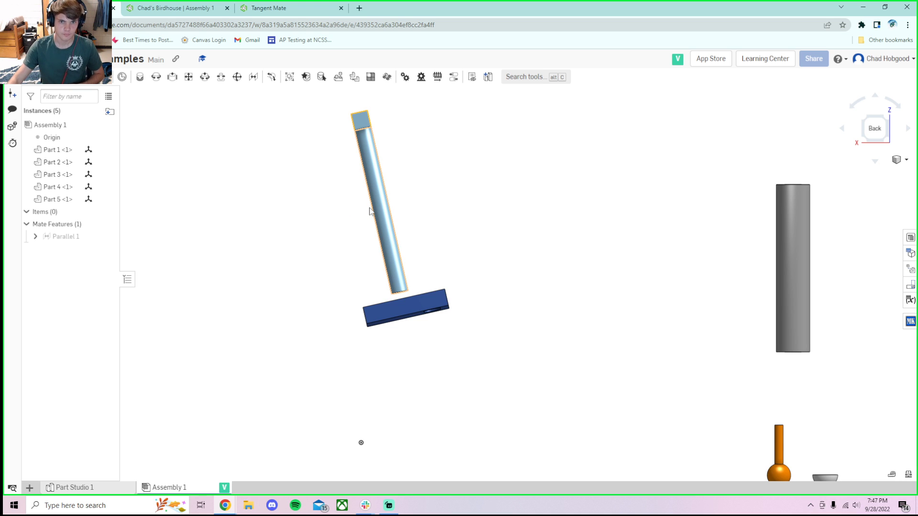
drag(383, 221, 540, 222)
drag(447, 226, 507, 287)
drag(434, 251, 452, 185)
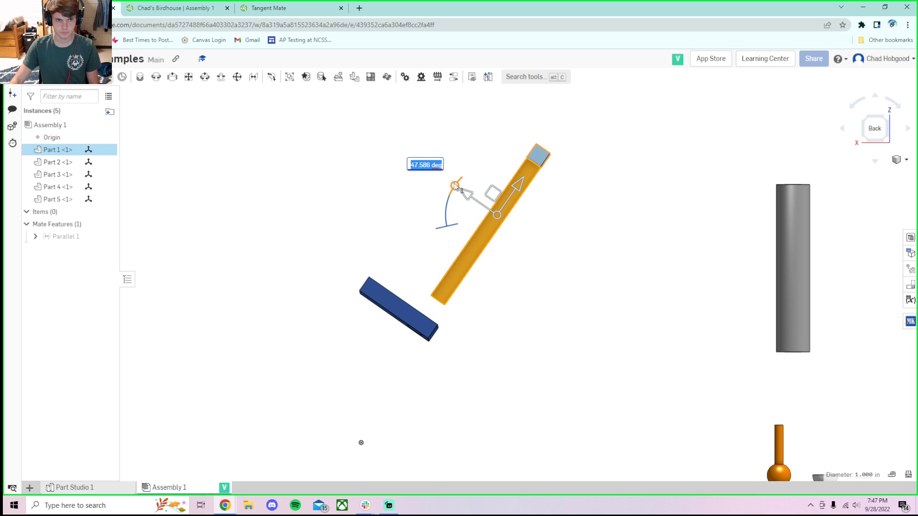
drag(454, 187, 455, 224)
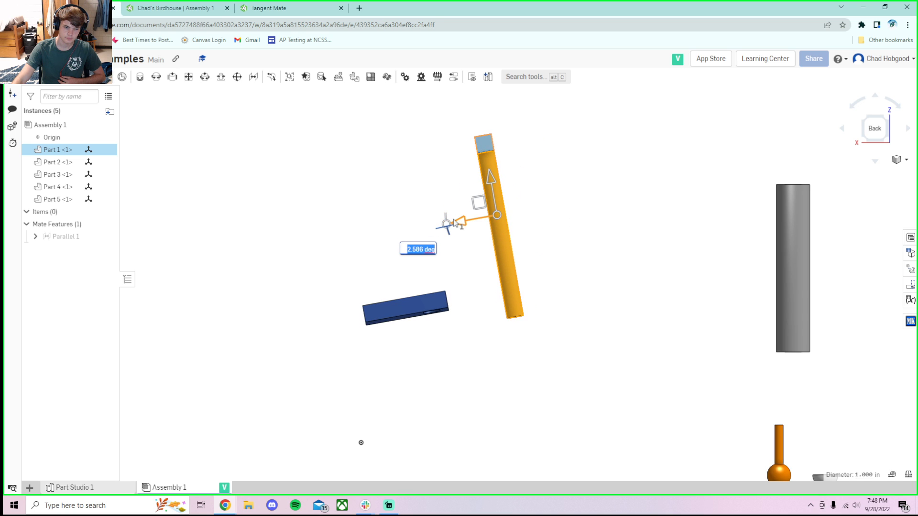
scroll(558, 329, up, 3)
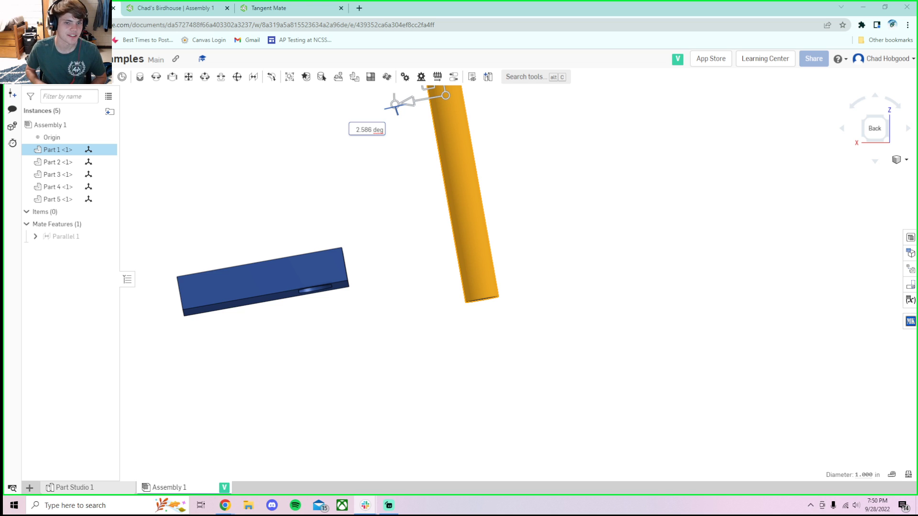
Step: Deselect the pin and delete the parallel mate from the assembly
click(191, 236)
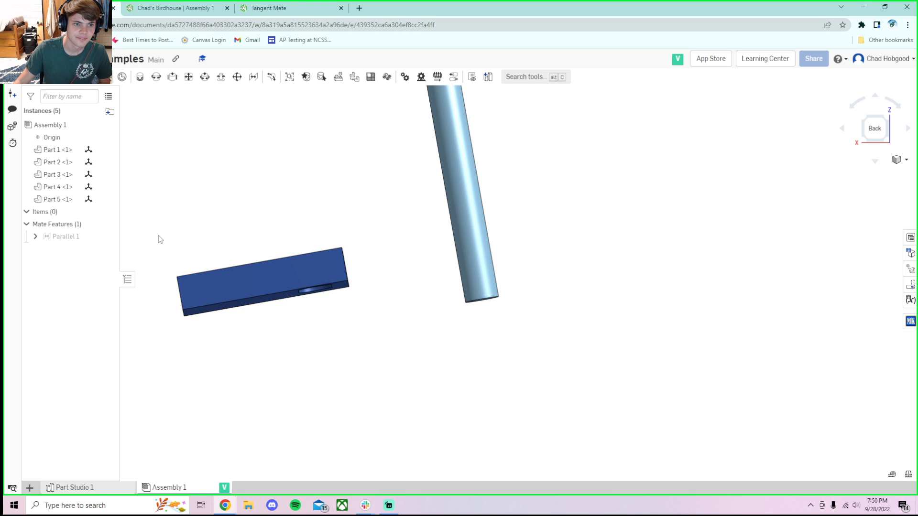
right_click(72, 239)
click(117, 375)
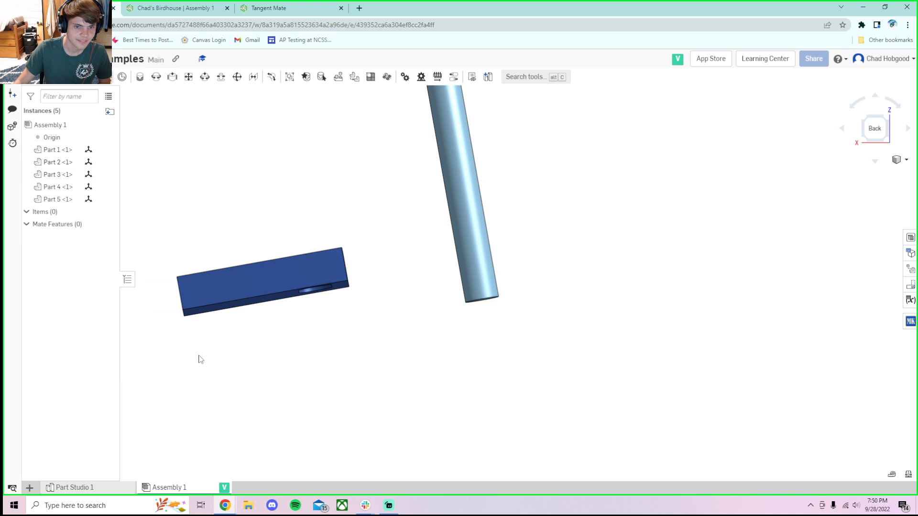
click(101, 82)
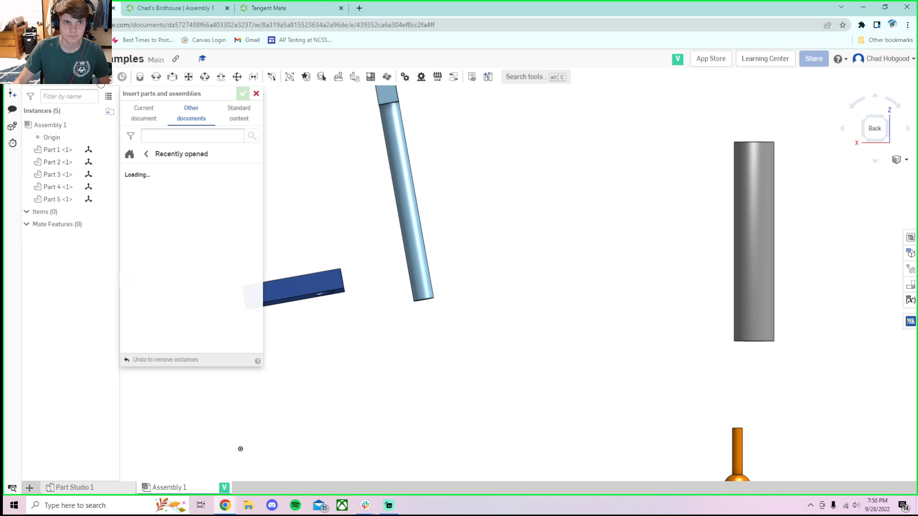
click(256, 94)
click(101, 80)
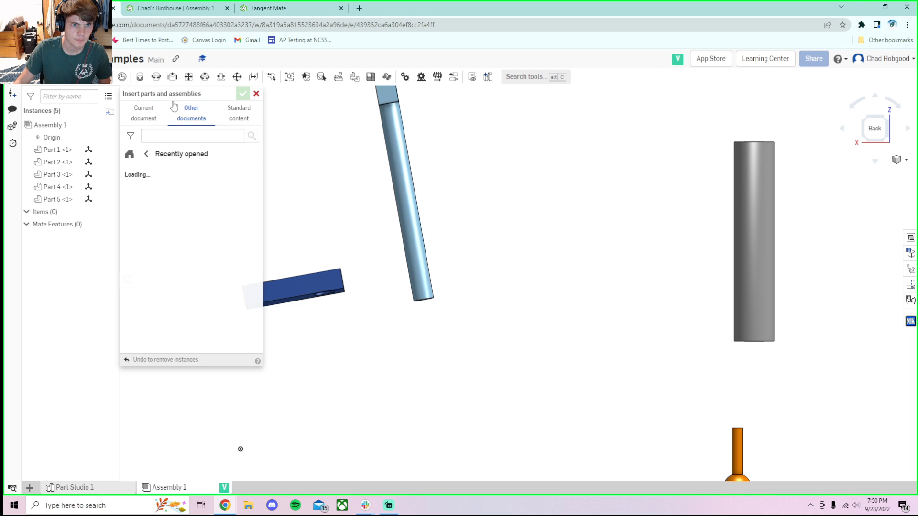
click(256, 94)
Step: Start a Ball mate and pick the centre of the orange part's ball as the first mate connector
key(m)
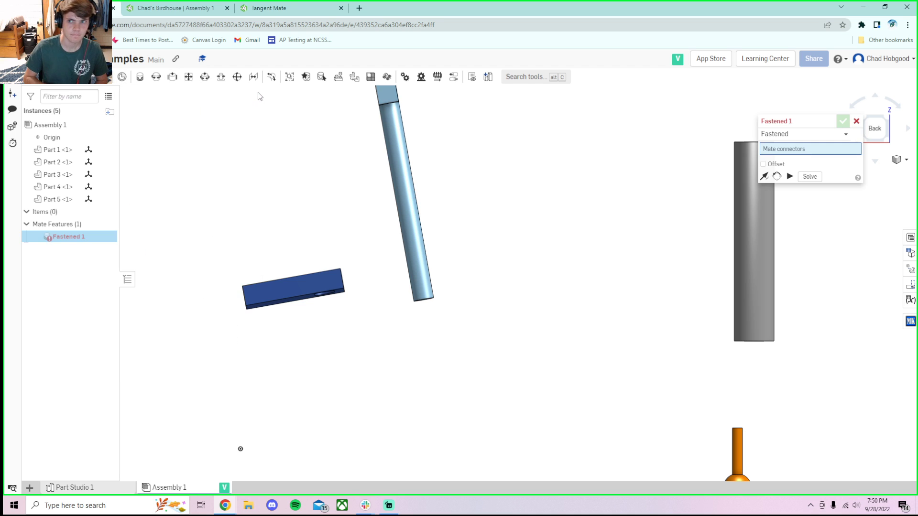
click(803, 134)
scroll(793, 218, down, 1)
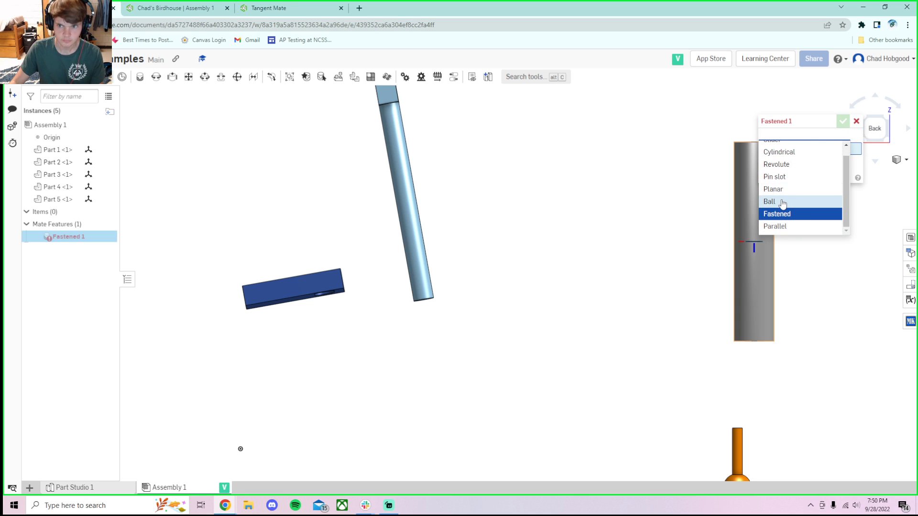
scroll(783, 203, up, 1)
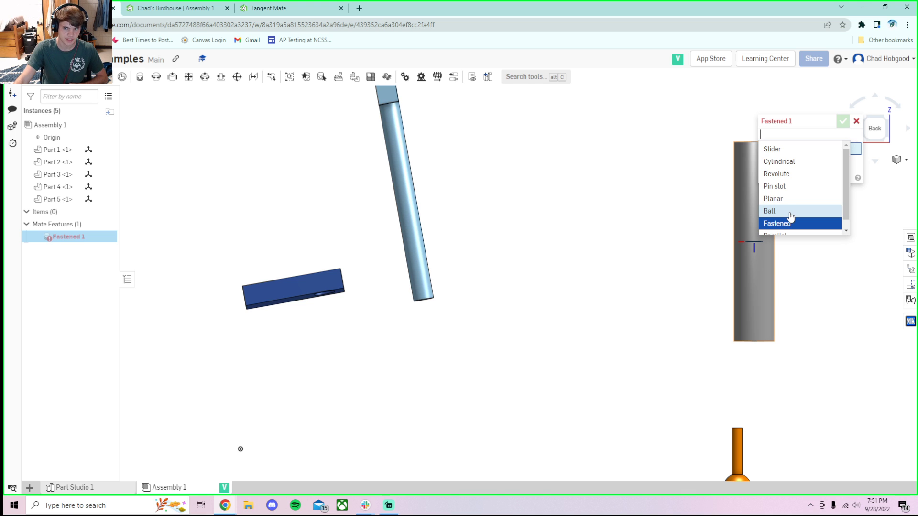
click(790, 213)
scroll(756, 330, down, 3)
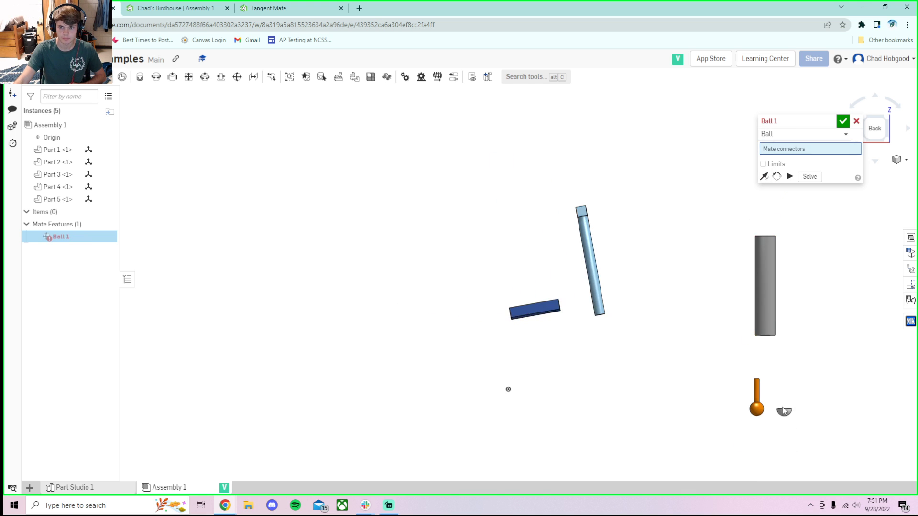
scroll(731, 406, up, 4)
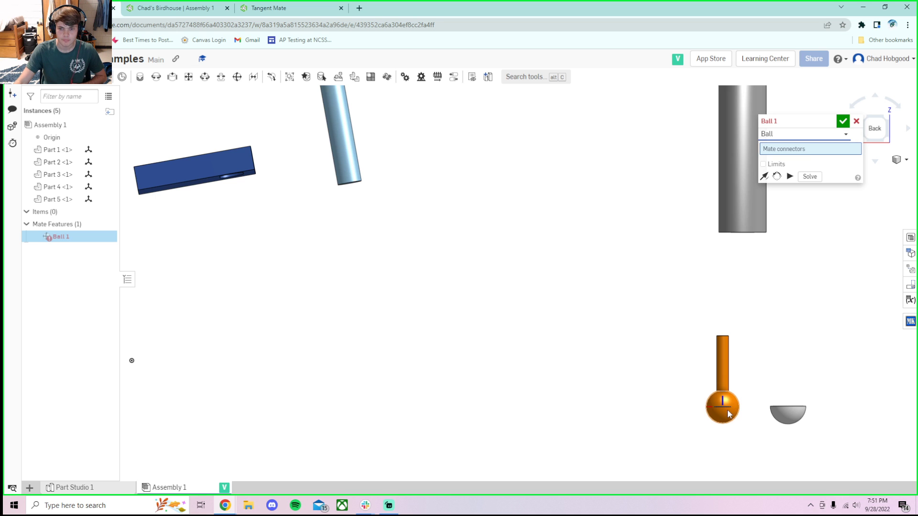
scroll(727, 411, up, 6)
right_drag(693, 359, 740, 331)
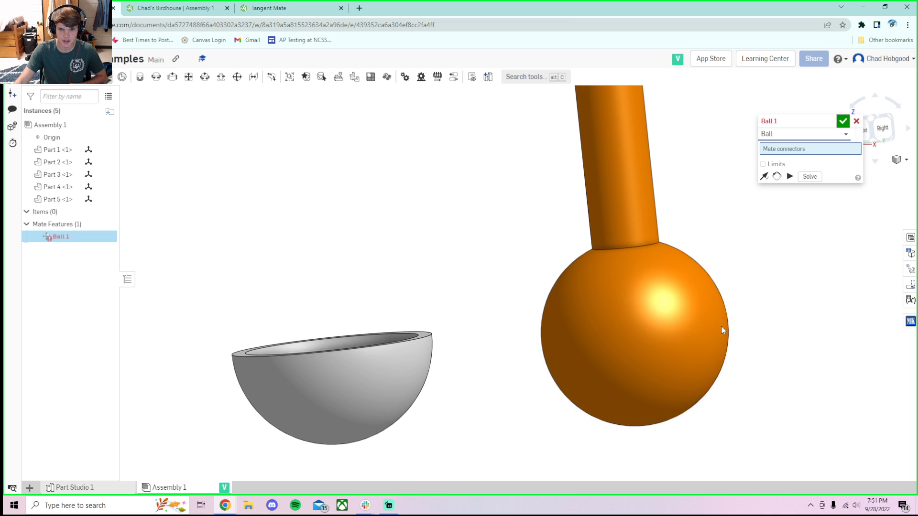
click(648, 325)
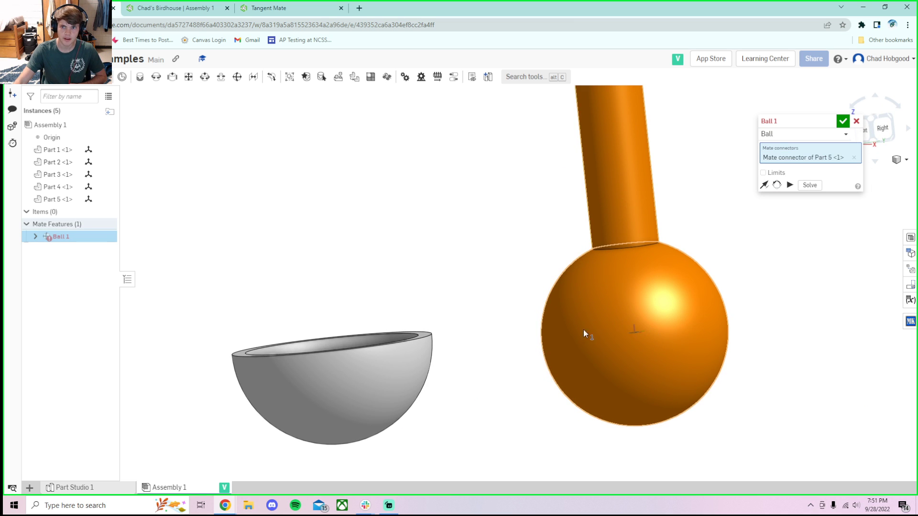
Step: Use the centre of the hemispherical socket as the second mate connector, accept the ball mate and leave the mate command
right_drag(330, 337, 321, 385)
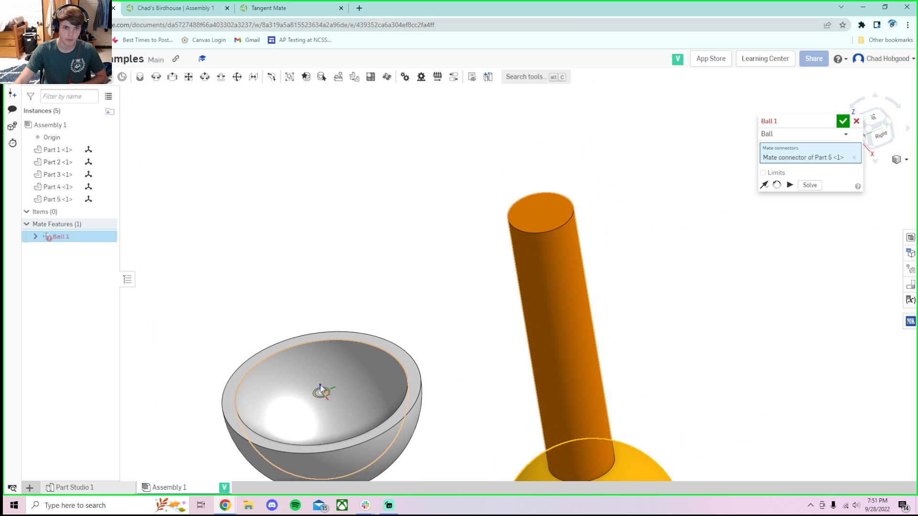
click(320, 390)
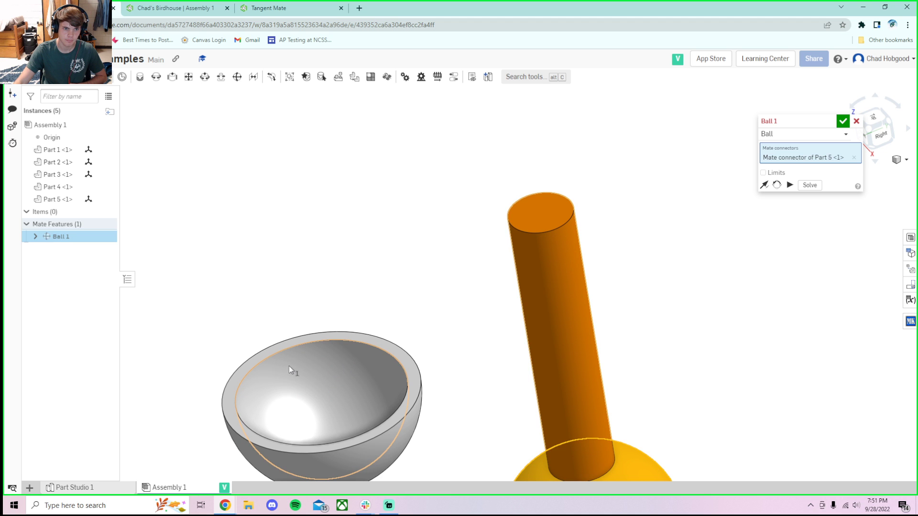
right_drag(524, 376, 494, 372)
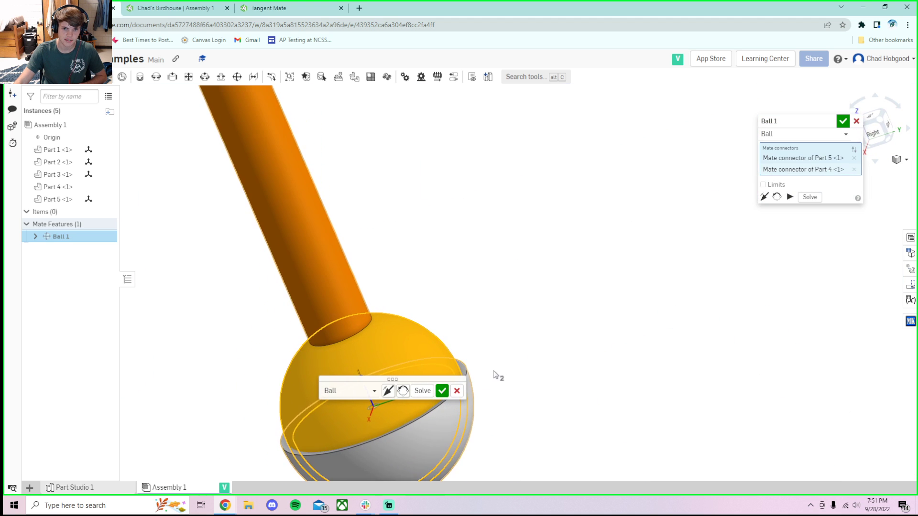
click(444, 391)
key(m)
scroll(451, 385, down, 5)
middle_drag(374, 283, 420, 263)
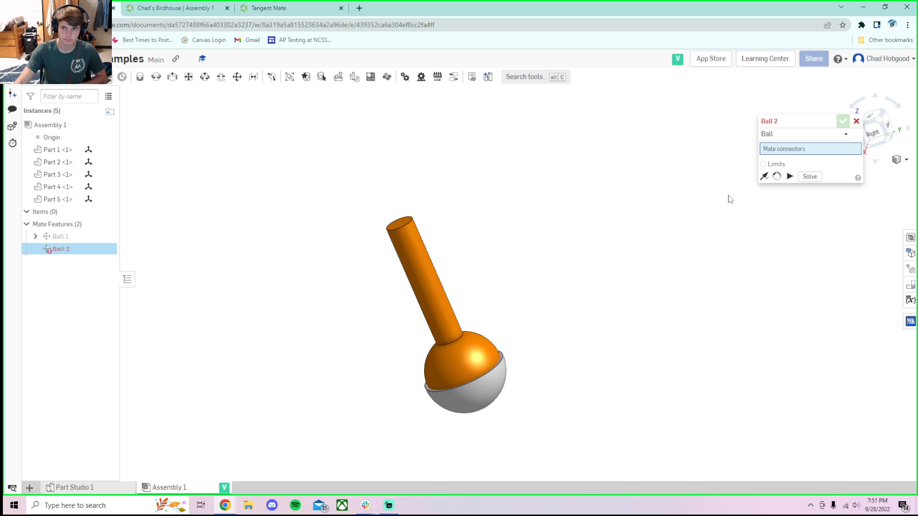
click(856, 121)
Step: Select the orange ball part and shift it to test how it moves with the socket, checking it from several angles
click(375, 307)
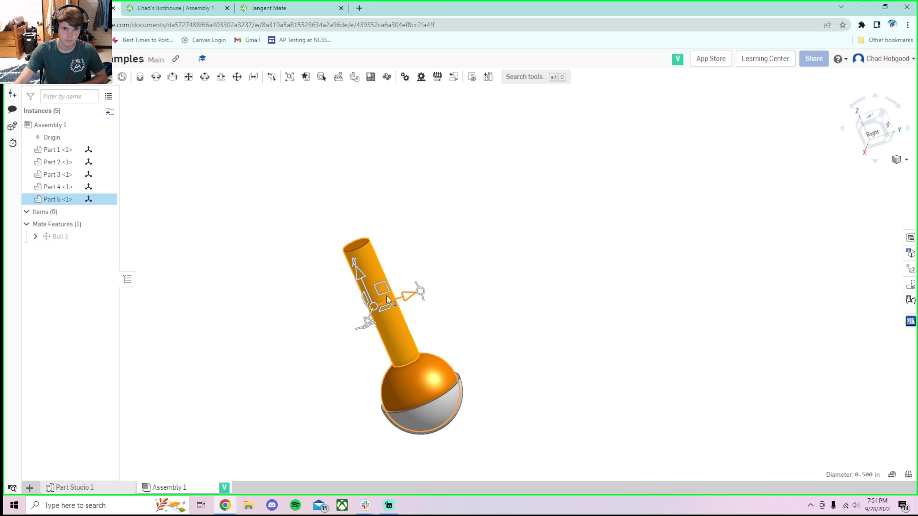
drag(348, 277, 406, 267)
click(414, 273)
click(419, 315)
right_drag(465, 242, 605, 235)
mouse_move(683, 190)
right_down()
mouse_move(647, 196)
mouse_move(684, 190)
right_up()
click(886, 124)
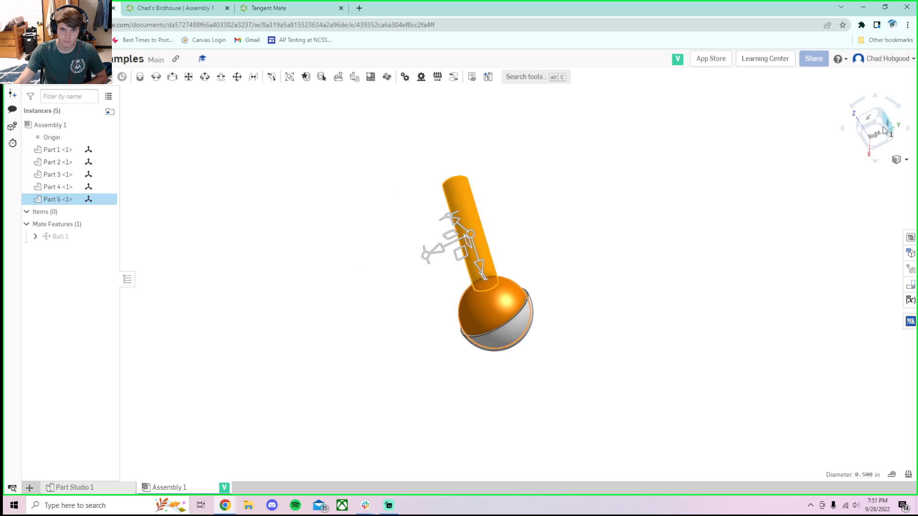
scroll(691, 402, down, 3)
right_drag(726, 425, 762, 452)
scroll(739, 445, up, 7)
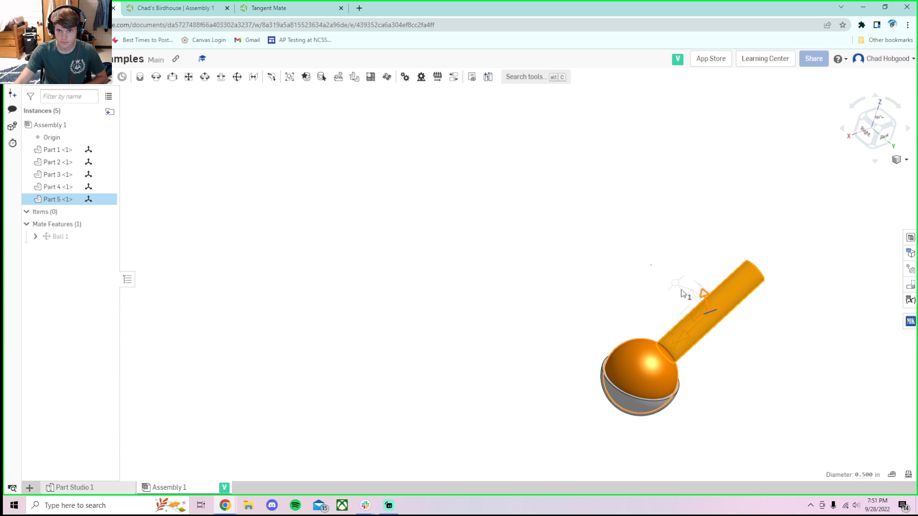
drag(687, 291, 606, 320)
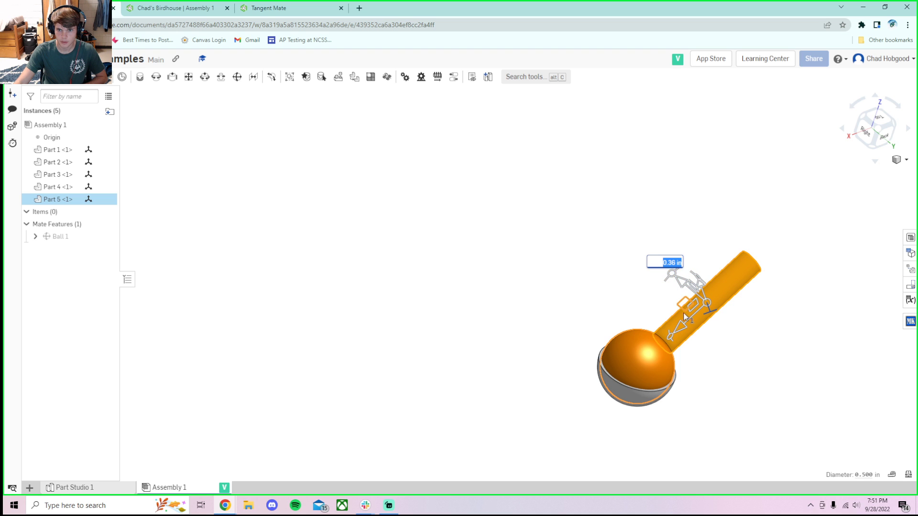
Step: Swivel the orange ball part in the socket, rotating it to 95 degrees and back to 15 degrees
drag(677, 340, 721, 320)
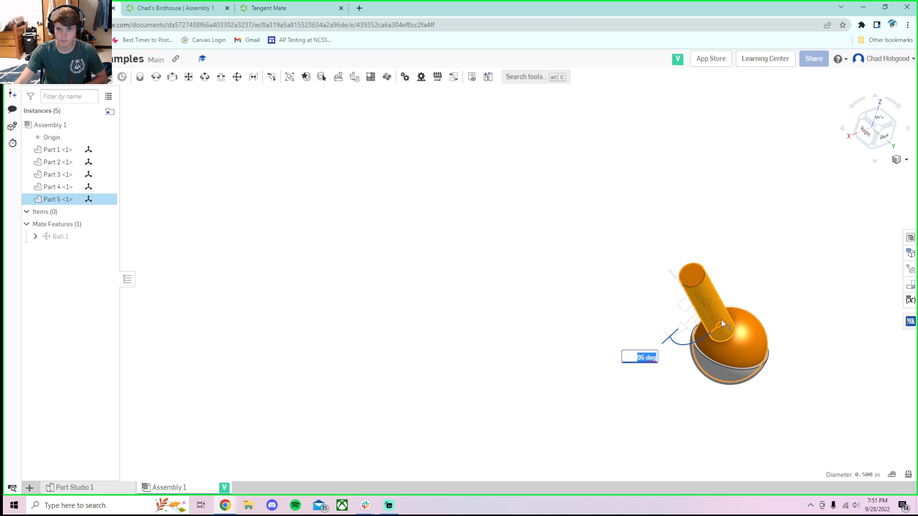
right_drag(791, 328, 739, 311)
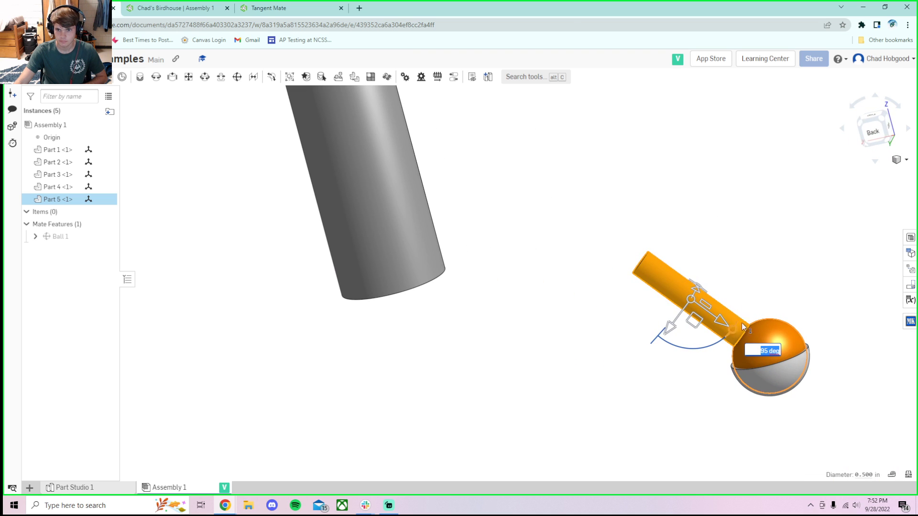
drag(735, 334, 603, 385)
right_drag(603, 386, 634, 385)
scroll(560, 371, down, 1)
scroll(270, 282, up, 5)
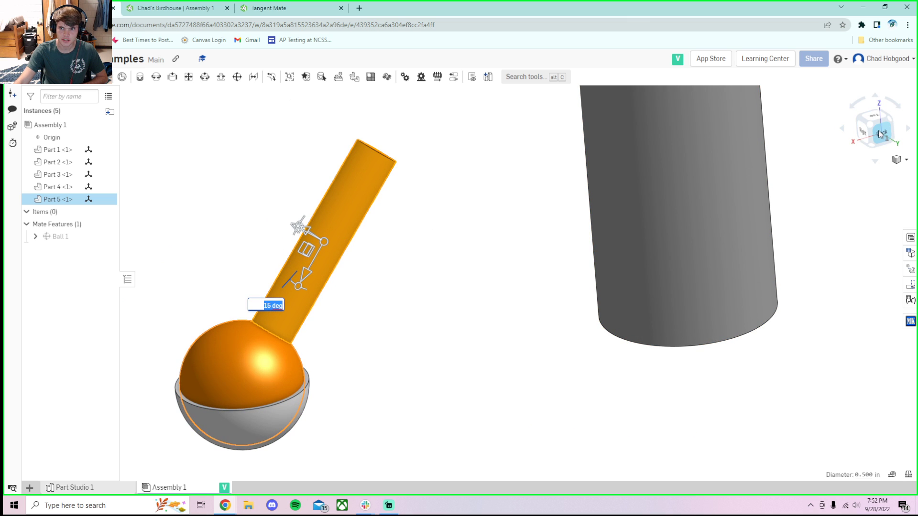
Step: Rotate the orange ball part through about 187 degrees so its rod points down past the socket, and deselect it
click(878, 135)
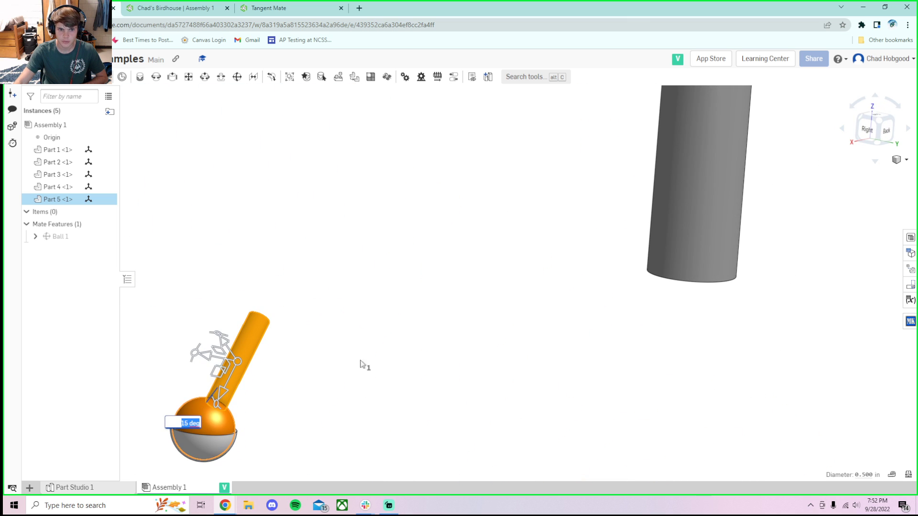
drag(214, 406, 330, 368)
scroll(339, 353, down, 3)
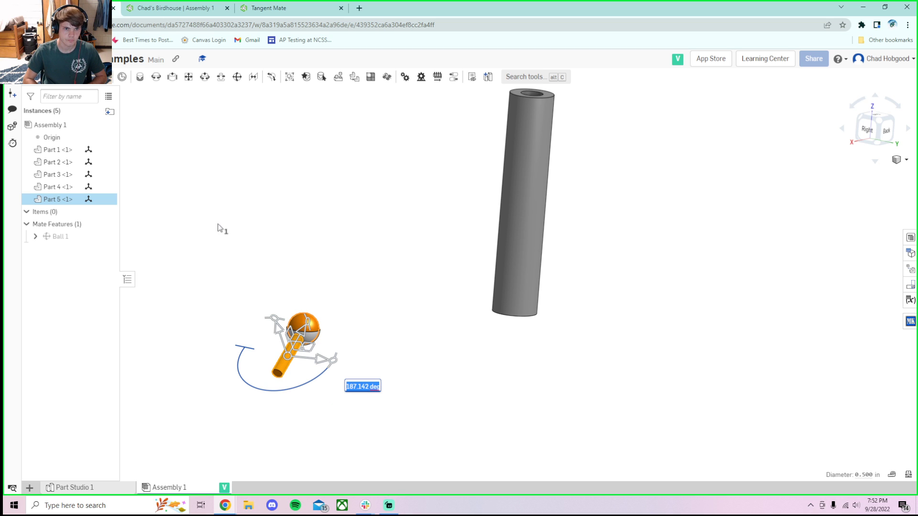
click(249, 212)
scroll(252, 213, down, 4)
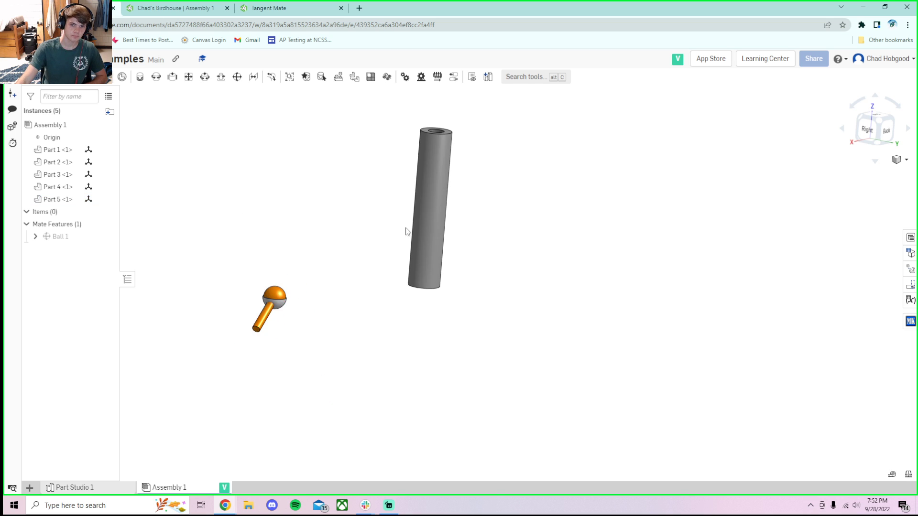
Step: Select the unmated grey tube and shift it about 1.81 in along its length
scroll(423, 205, up, 2)
click(423, 205)
right_drag(536, 200, 542, 231)
scroll(429, 232, up, 4)
right_drag(501, 192, 533, 188)
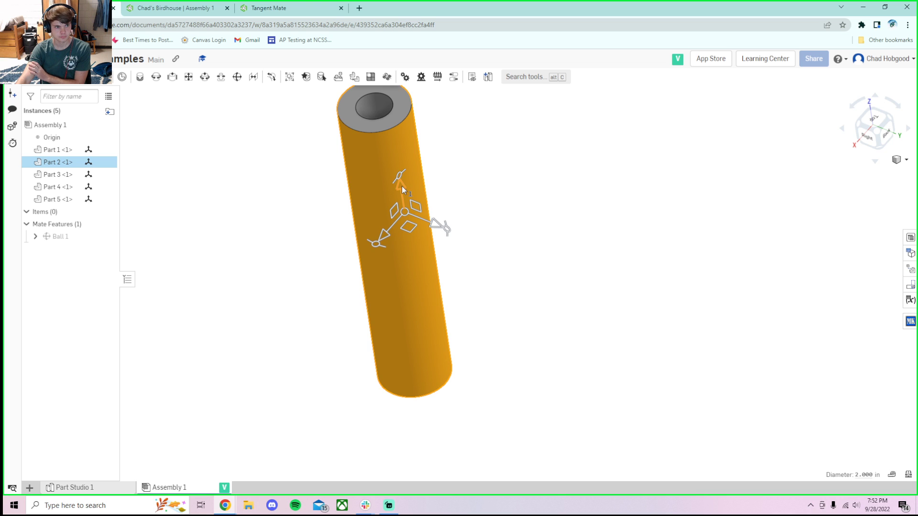
drag(383, 238, 403, 179)
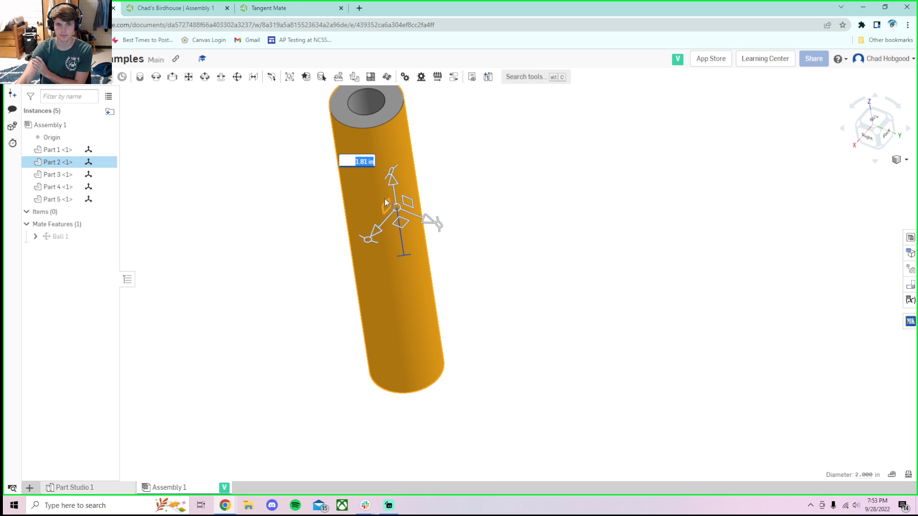
Step: Move the tube around freely to demonstrate its unconstrained motion, and view it upright from a corner angle
mouse_move(377, 203)
mouse_down()
mouse_move(340, 196)
mouse_move(329, 209)
mouse_move(455, 194)
mouse_move(464, 179)
mouse_move(415, 205)
mouse_move(404, 182)
mouse_up()
mouse_move(402, 225)
mouse_down()
mouse_move(394, 228)
mouse_move(444, 251)
mouse_move(390, 306)
mouse_move(387, 330)
mouse_up()
mouse_move(444, 340)
right_down()
mouse_move(477, 289)
mouse_move(448, 351)
right_up()
mouse_move(380, 345)
mouse_down()
mouse_move(380, 225)
mouse_move(385, 262)
mouse_move(293, 218)
mouse_move(504, 193)
mouse_up()
mouse_move(425, 280)
right_down()
mouse_move(410, 223)
mouse_move(426, 242)
mouse_move(422, 267)
right_up()
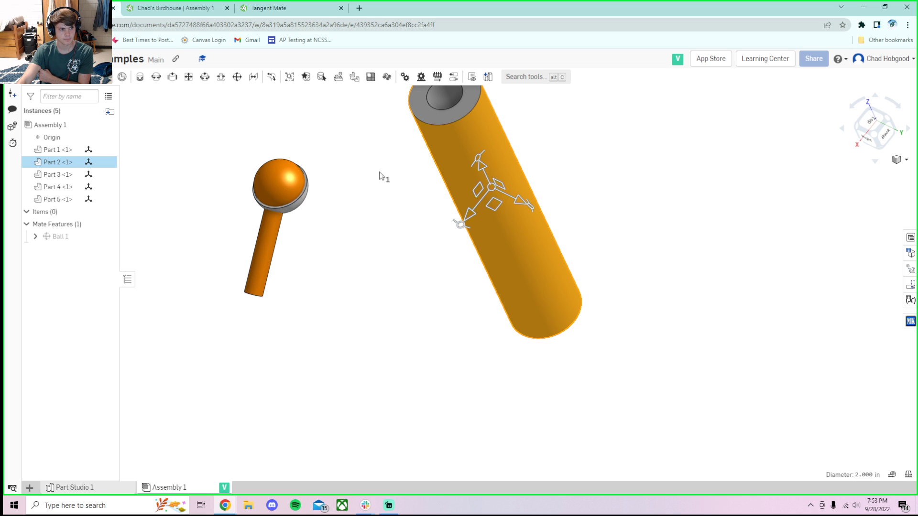
right_drag(508, 168, 529, 159)
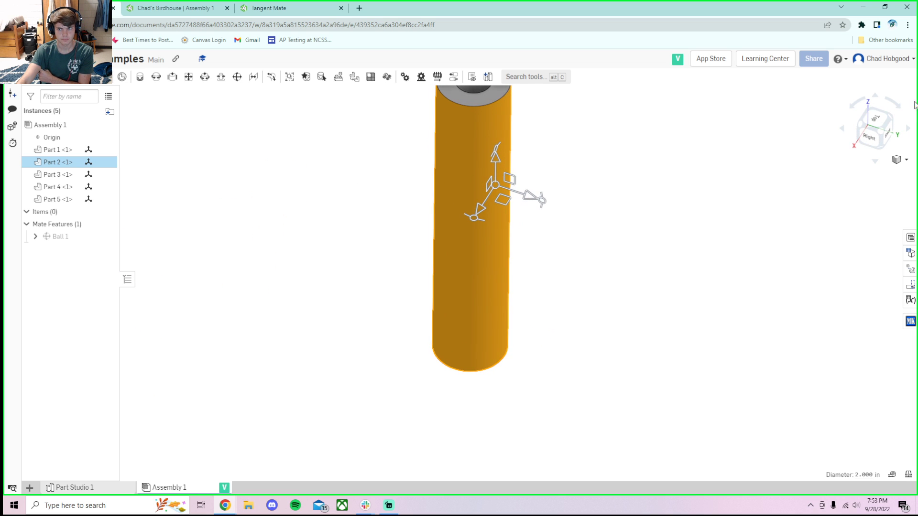
click(882, 130)
scroll(742, 189, up, 3)
scroll(593, 214, up, 6)
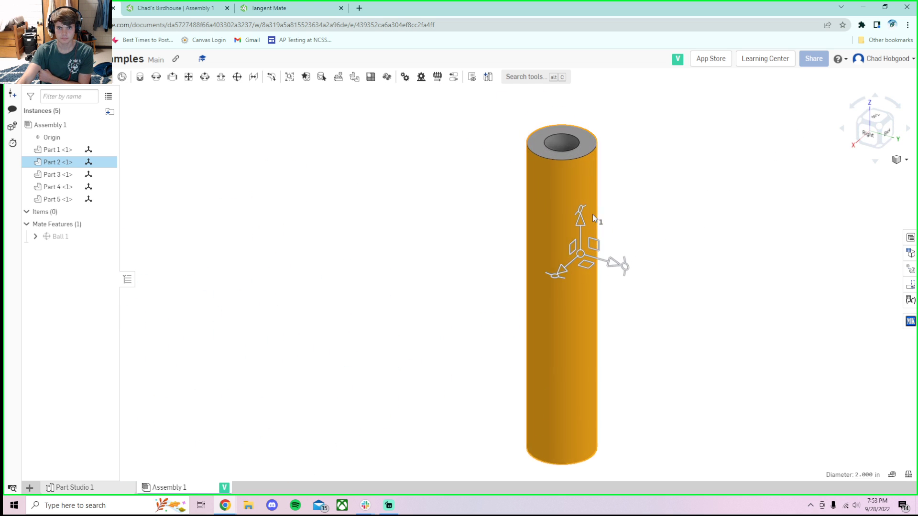
Step: Rotate the unmated tube about several axes, finishing with a turn of about 285 degrees
right_drag(587, 214, 575, 212)
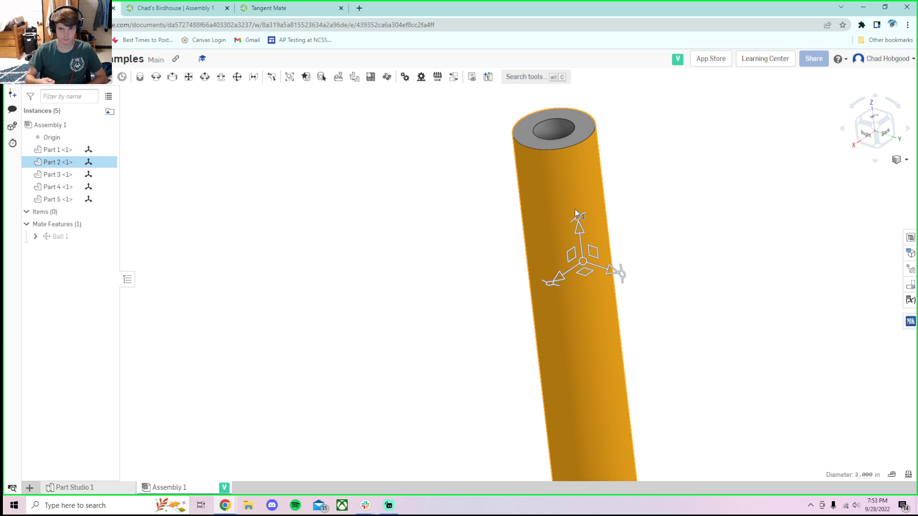
mouse_move(580, 216)
mouse_down()
mouse_move(534, 290)
mouse_move(553, 324)
mouse_move(604, 328)
mouse_move(625, 251)
mouse_move(589, 201)
mouse_move(578, 213)
mouse_up()
drag(622, 273, 660, 282)
drag(552, 286, 533, 273)
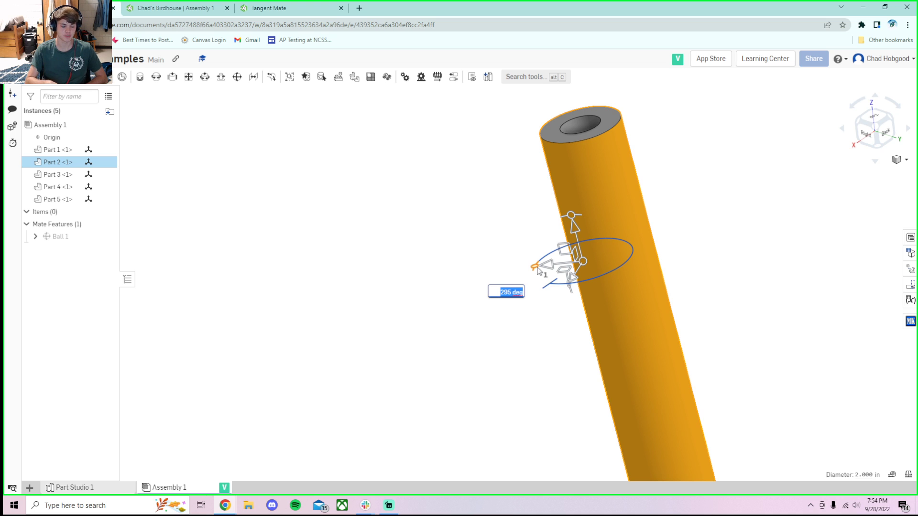
click(530, 299)
click(587, 240)
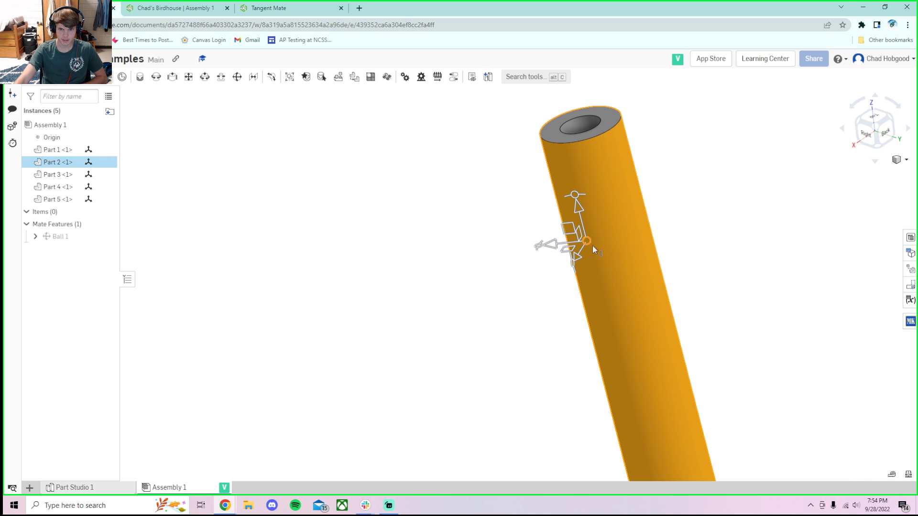
Step: Rotate the tube further about its other axes to show its free rotation, and deselect it
right_drag(487, 276, 511, 288)
drag(622, 265, 563, 206)
drag(514, 255, 587, 268)
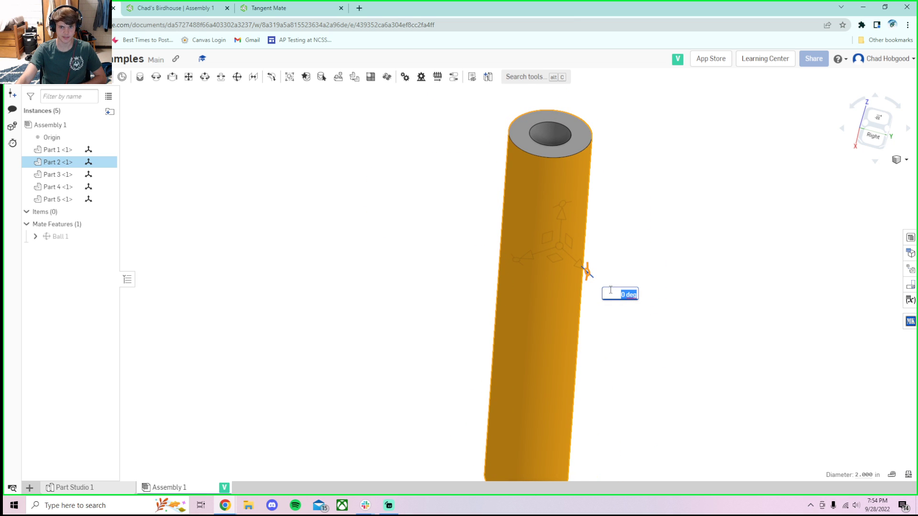
click(723, 341)
Step: Start a new mate and set its type to Planar, after trying the Slider type
scroll(715, 371, down, 5)
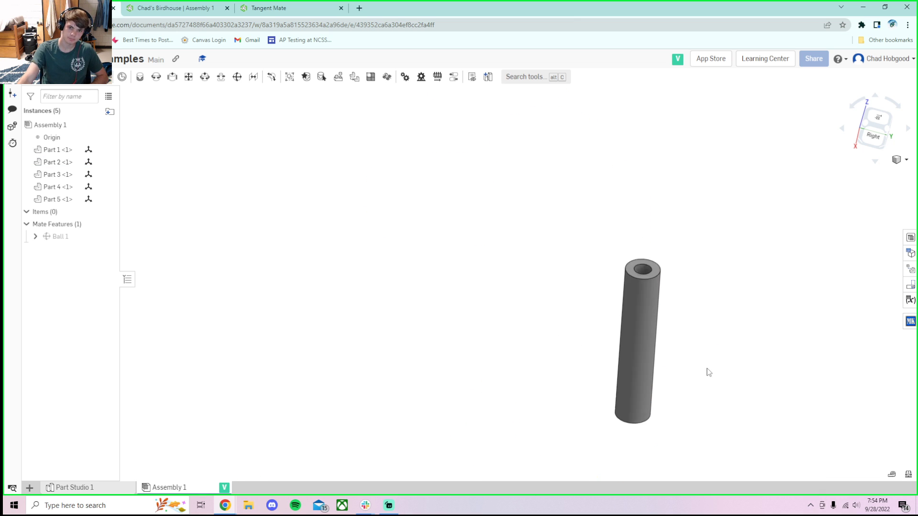
scroll(528, 432, down, 3)
scroll(472, 472, up, 3)
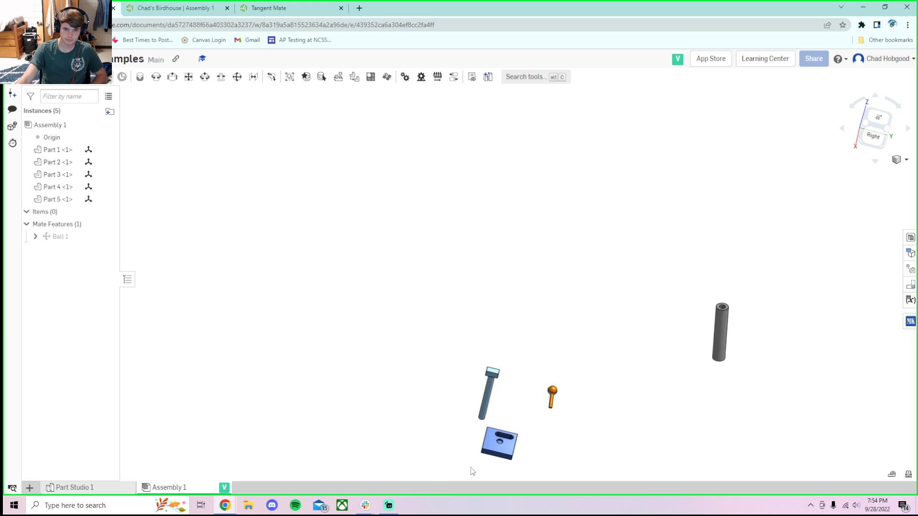
scroll(570, 436, up, 5)
right_drag(580, 438, 643, 413)
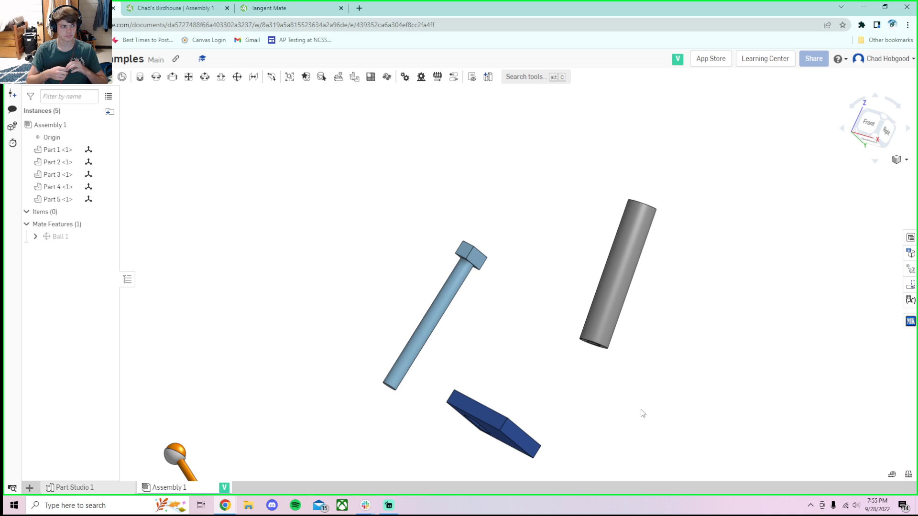
click(97, 80)
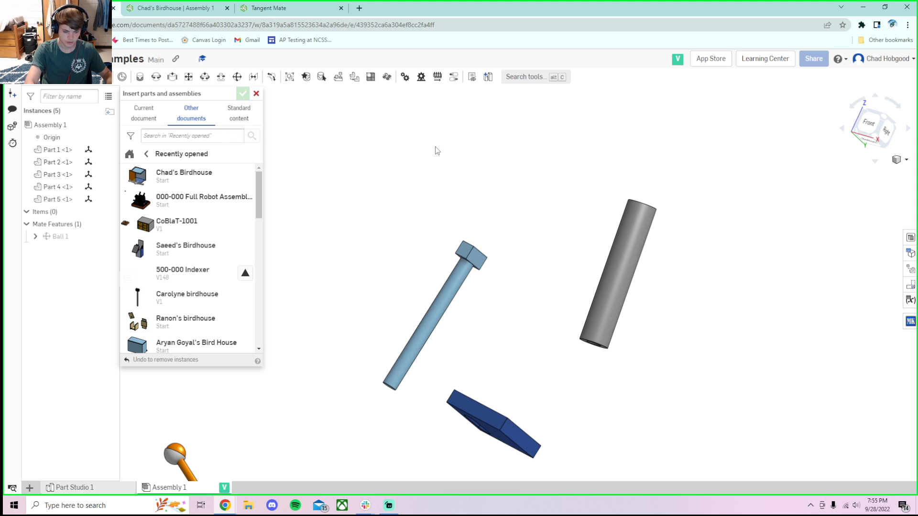
key(m)
drag(820, 119, 421, 109)
click(414, 125)
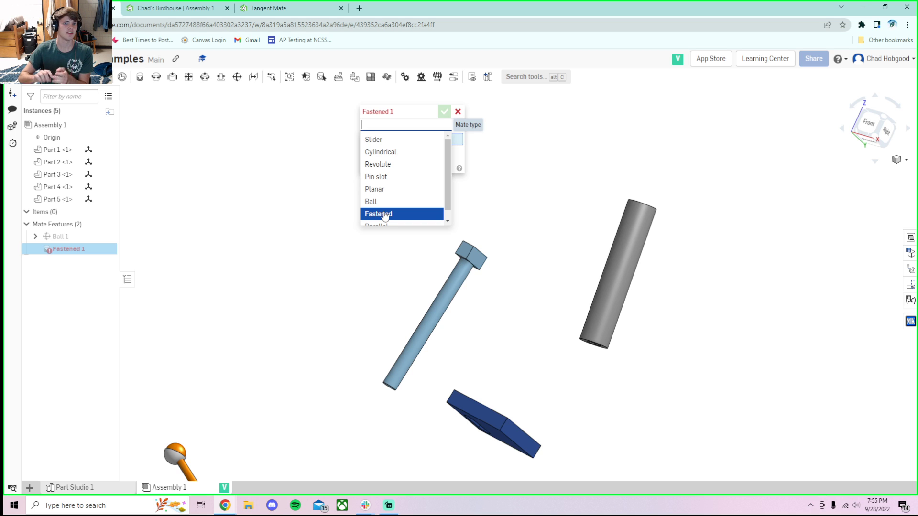
click(392, 139)
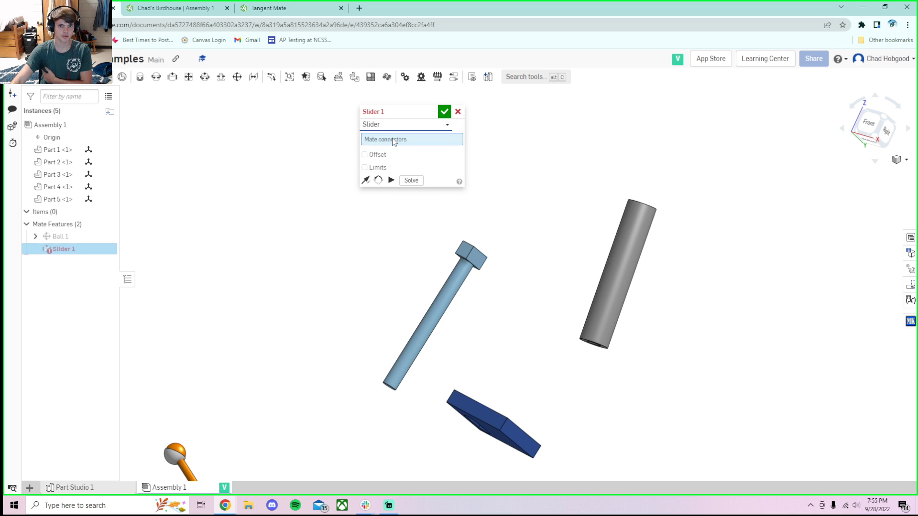
click(391, 125)
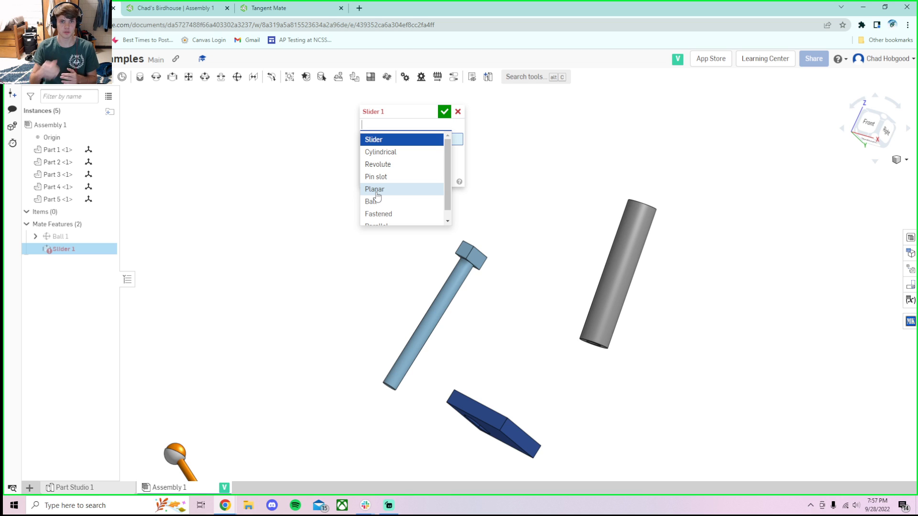
click(375, 190)
Step: Pick a mate connector on the top face of the blue slotted plate for the planar mate
right_drag(484, 285, 498, 442)
scroll(485, 480, down, 5)
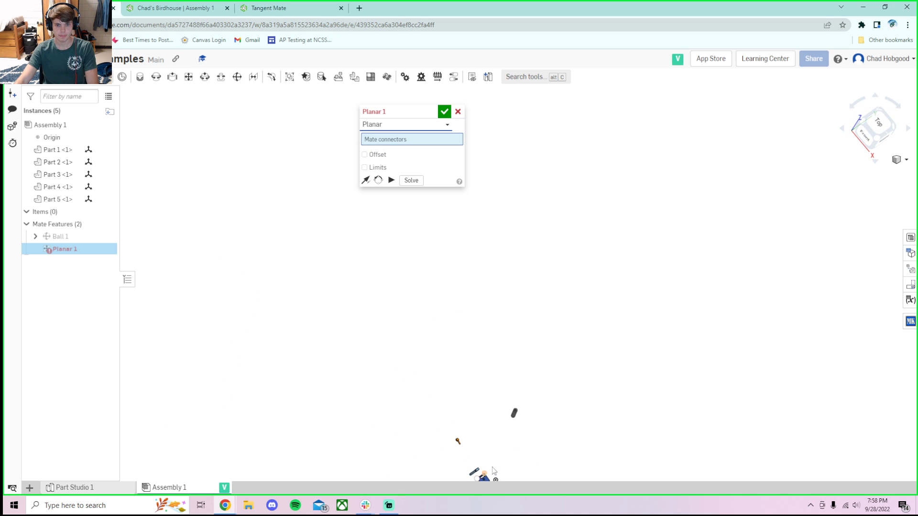
click(881, 122)
scroll(658, 423, up, 6)
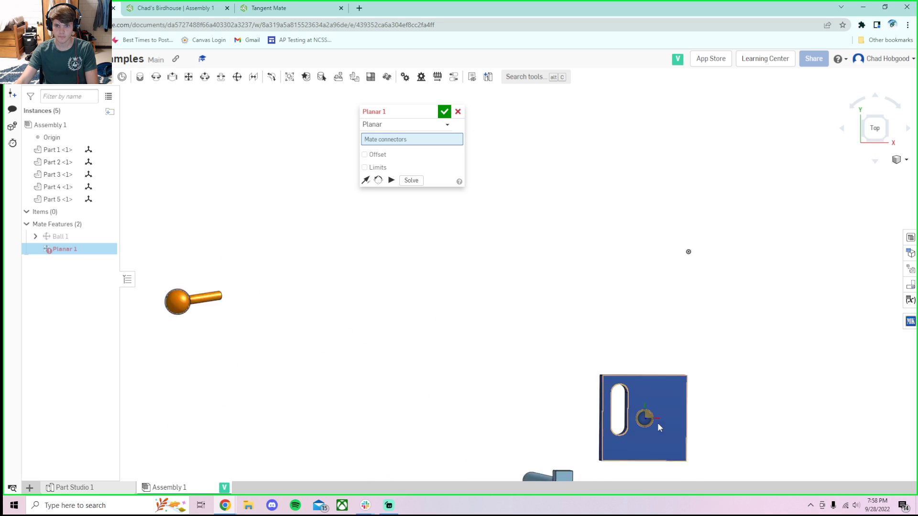
click(641, 442)
Step: Pick the bottom end of the light blue bolt as the second mate connector and accept the planar mate
scroll(621, 428, down, 5)
right_drag(619, 422, 598, 306)
scroll(596, 314, up, 5)
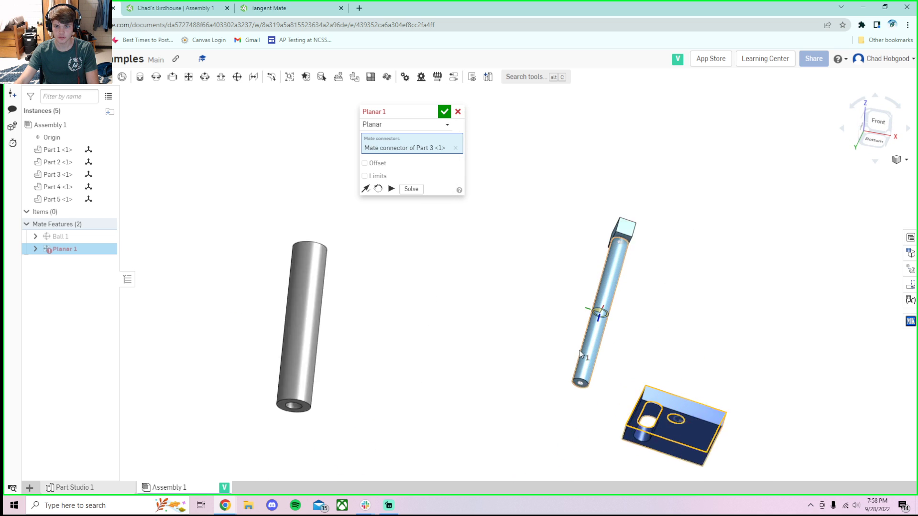
click(581, 401)
scroll(720, 334, down, 5)
right_drag(718, 338, 689, 388)
click(885, 127)
scroll(568, 362, down, 4)
scroll(495, 375, up, 3)
scroll(478, 359, up, 5)
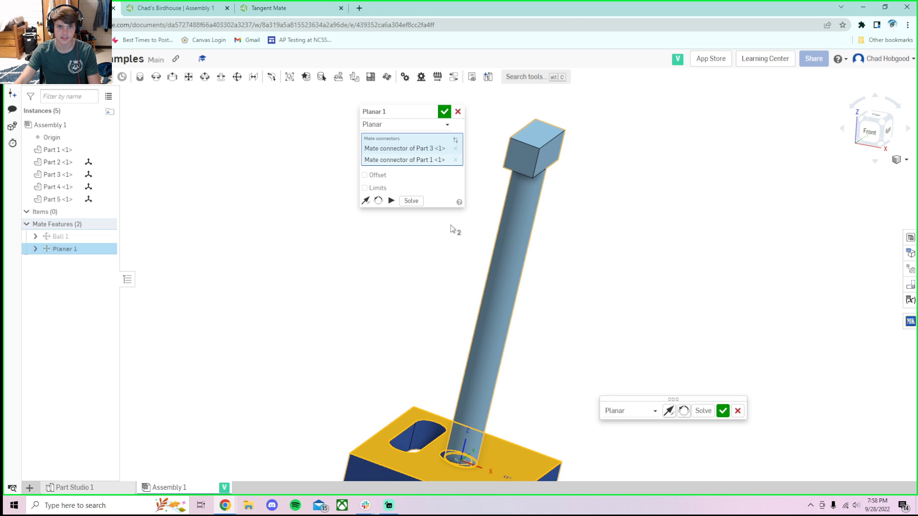
click(445, 111)
Step: Slide the bolt around on the blue plate to demonstrate the planar mate's motion
mouse_move(349, 266)
mouse_down()
mouse_move(404, 267)
mouse_move(670, 322)
mouse_move(348, 262)
mouse_up()
right_drag(293, 252, 455, 283)
drag(288, 289, 739, 210)
drag(306, 240, 330, 200)
mouse_move(455, 303)
right_down()
mouse_move(458, 288)
mouse_move(461, 309)
right_up()
scroll(348, 270, down, 4)
Step: Rotate the bolt about 307 degrees, examine where it meets the plate, and deselect it
click(322, 117)
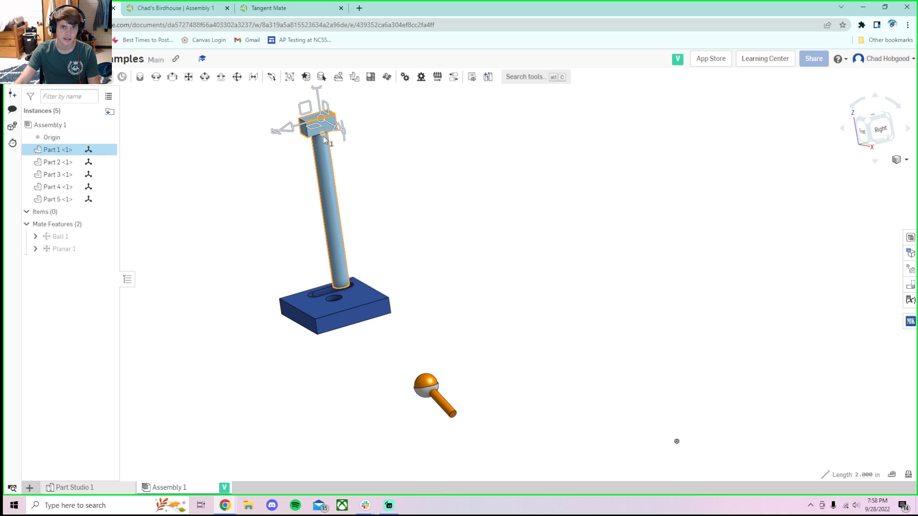
drag(278, 132, 284, 115)
scroll(320, 253, up, 5)
scroll(381, 332, up, 4)
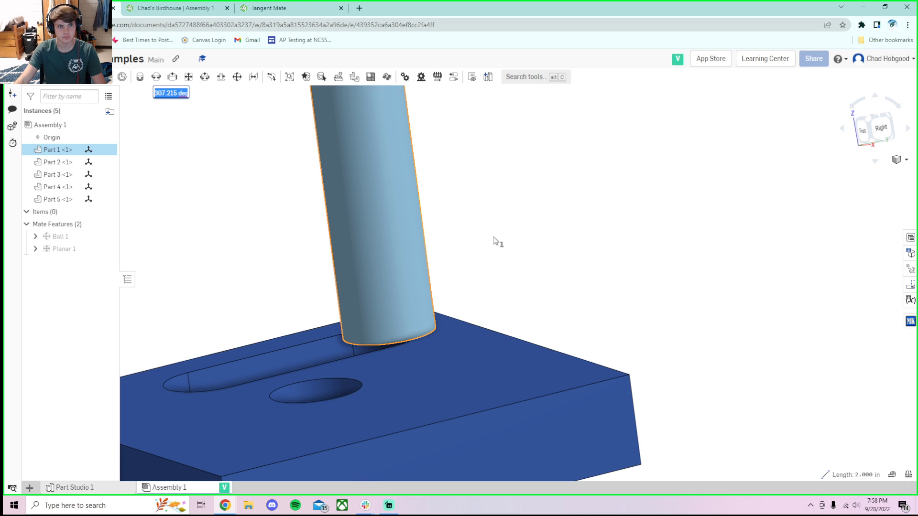
scroll(589, 254, down, 3)
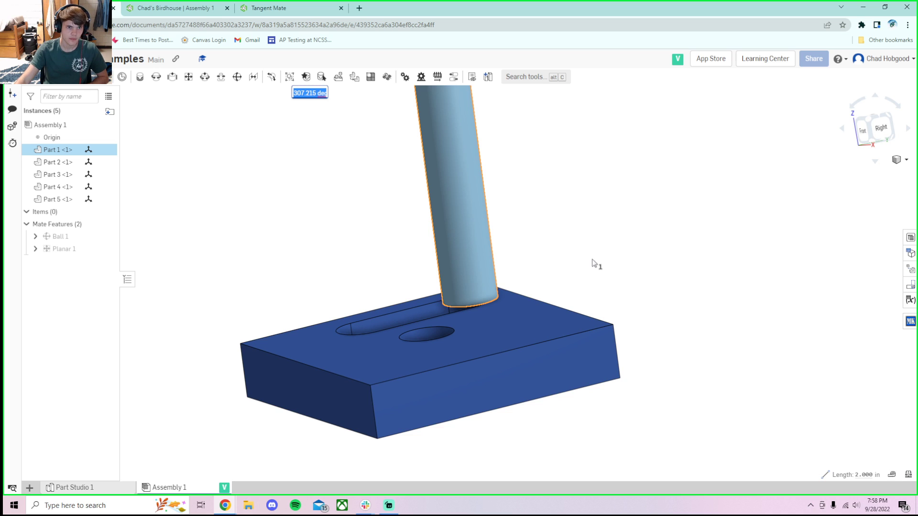
click(592, 260)
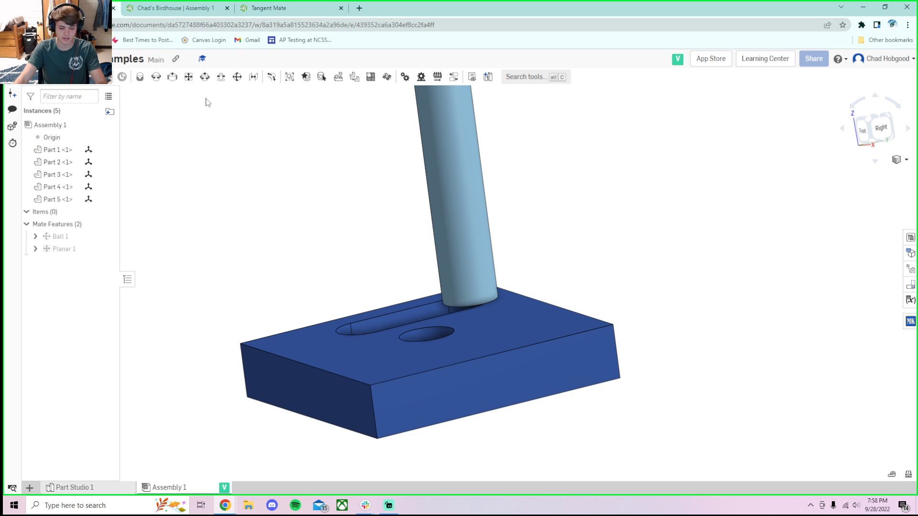
key(f)
click(386, 126)
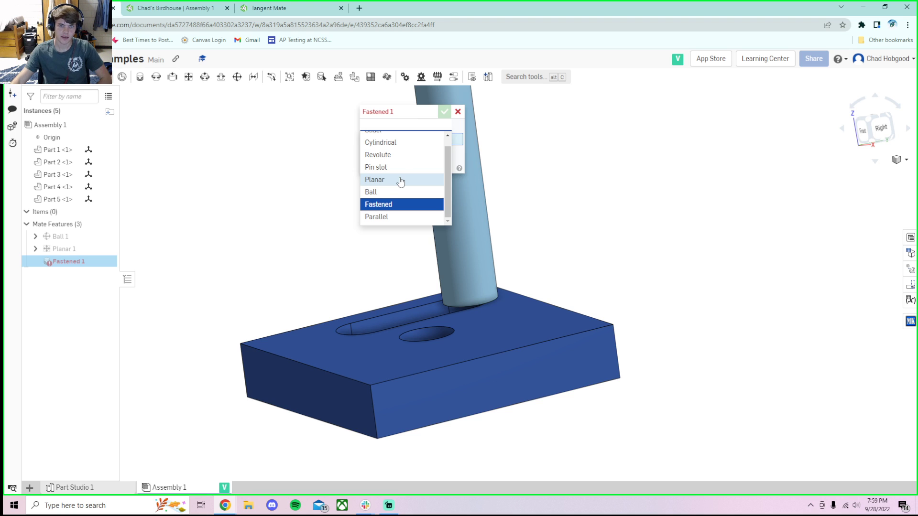
scroll(401, 182, up, 1)
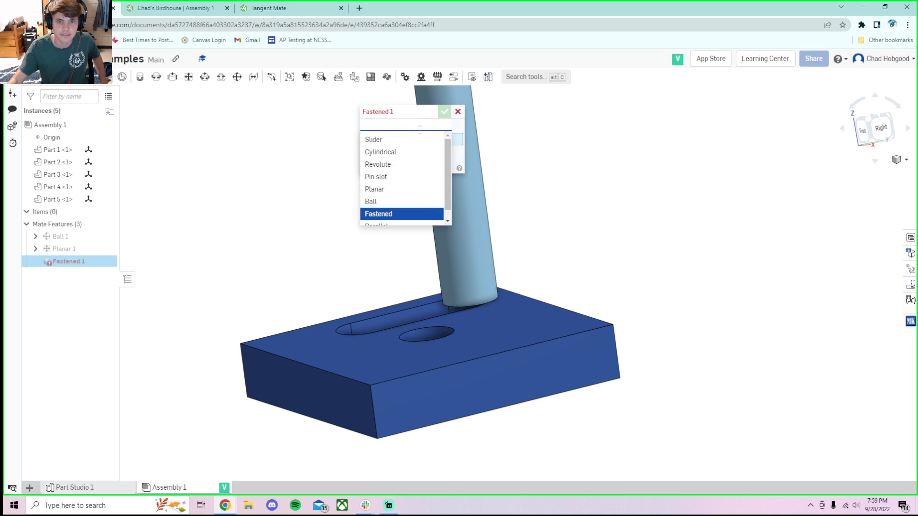
click(458, 111)
Step: Create a new assembly in the document
scroll(514, 205, down, 3)
scroll(521, 206, down, 2)
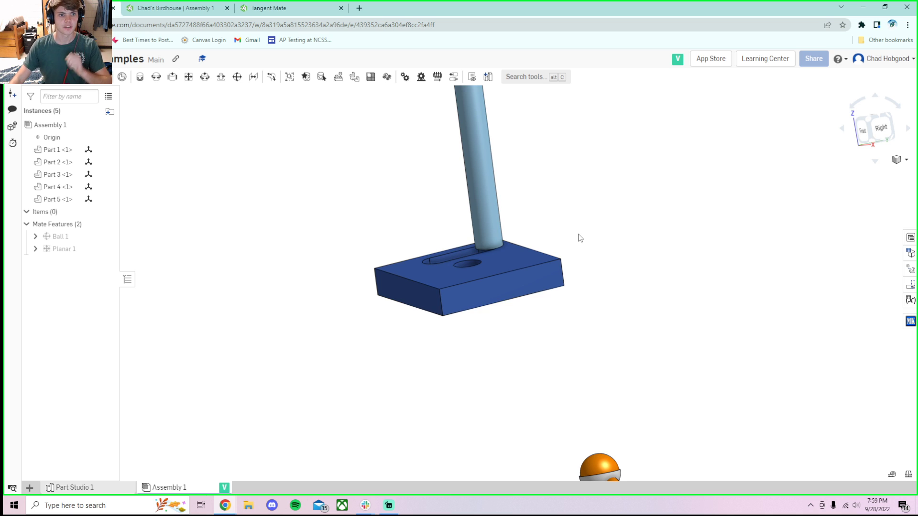
scroll(607, 192, down, 3)
scroll(598, 177, up, 3)
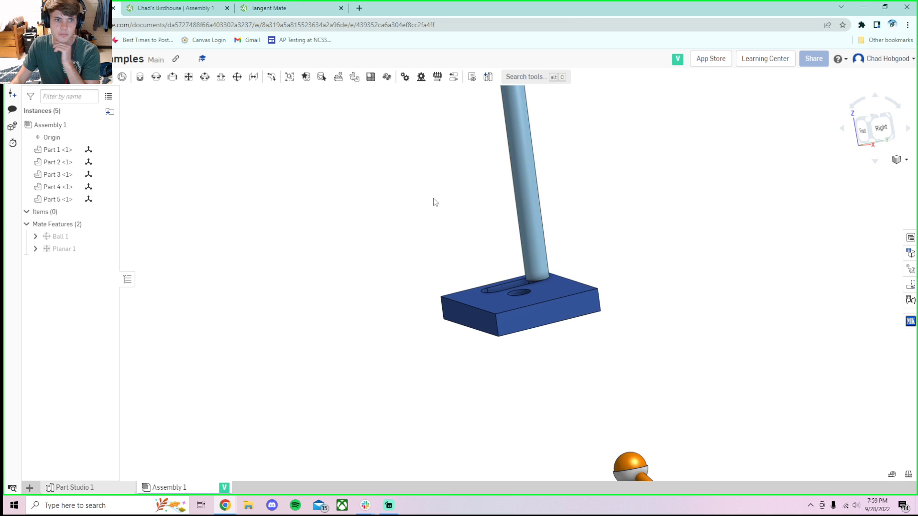
scroll(323, 249, down, 3)
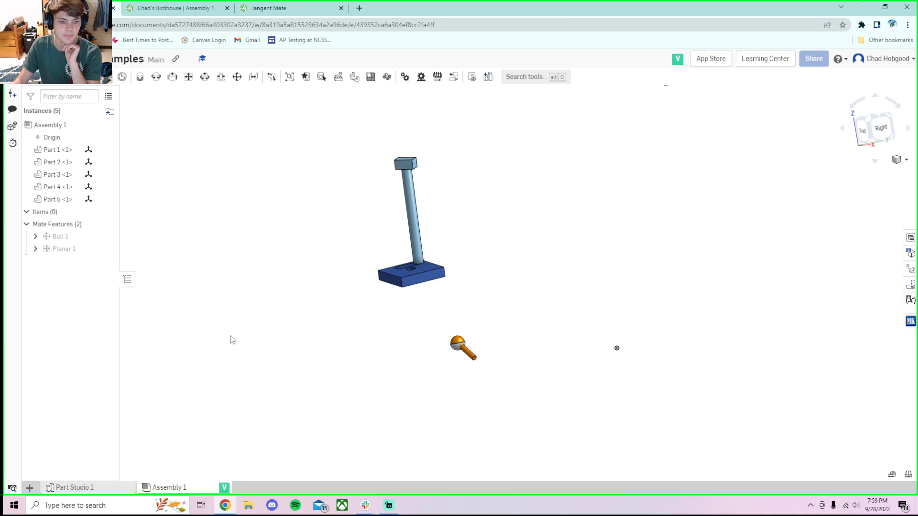
click(29, 488)
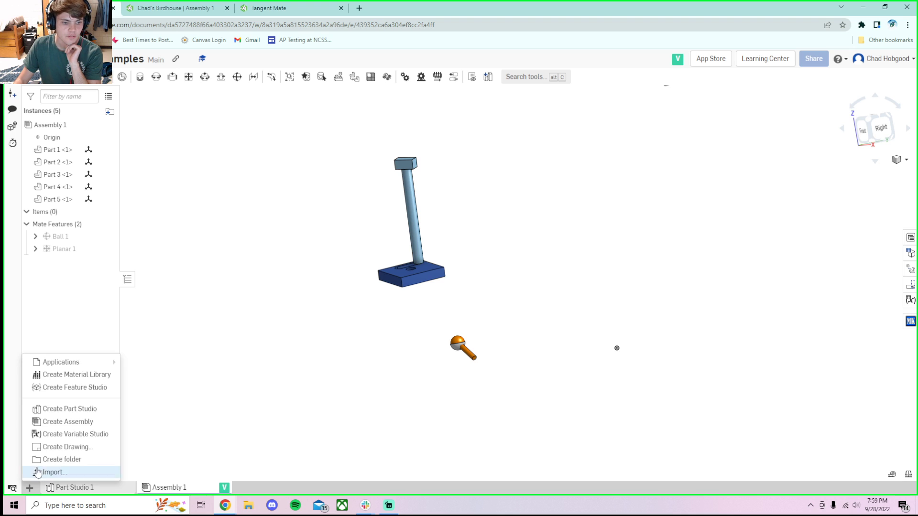
click(59, 423)
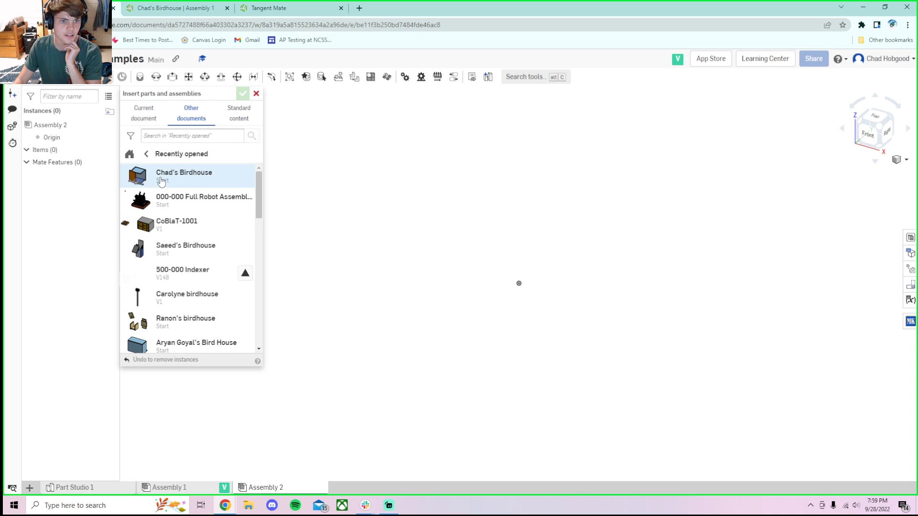
Step: Insert all parts of Part Studio 1 from the current document into the new assembly
click(160, 181)
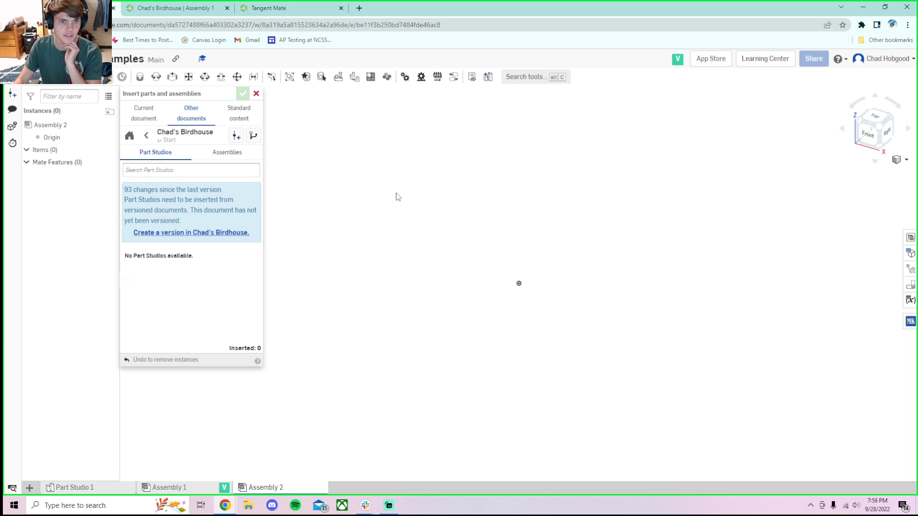
click(146, 135)
click(144, 117)
click(180, 214)
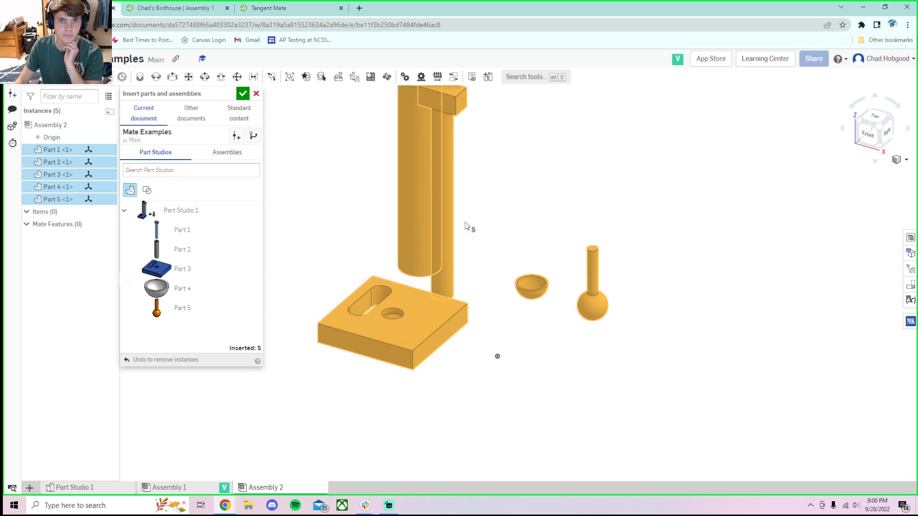
click(477, 238)
Step: Find the Group tool and group all five inserted parts together
scroll(664, 365, down, 4)
drag(663, 365, 461, 208)
click(526, 77)
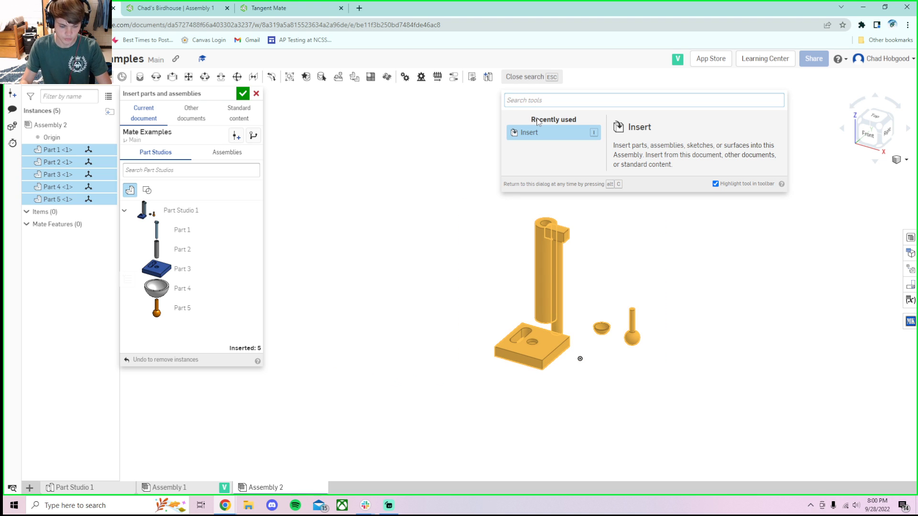
text(gt)
key(BackSpace)
text(r)
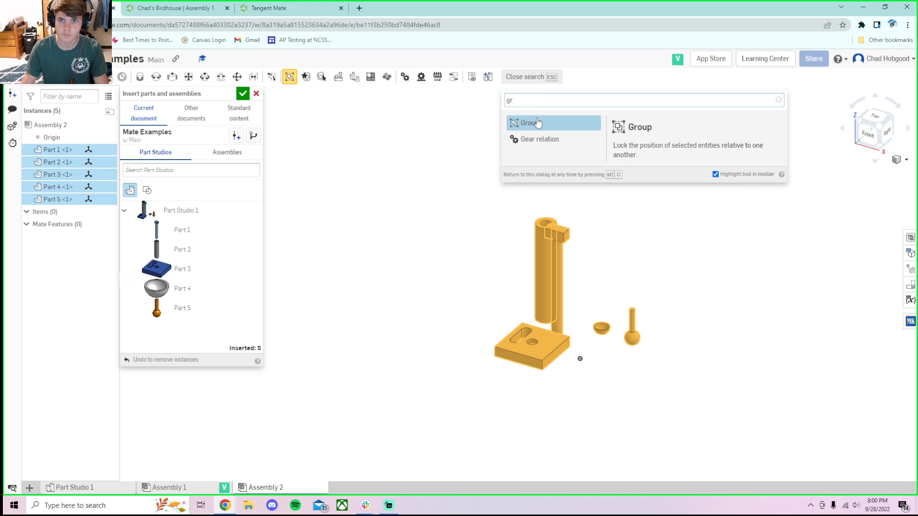
click(538, 122)
drag(480, 200, 712, 401)
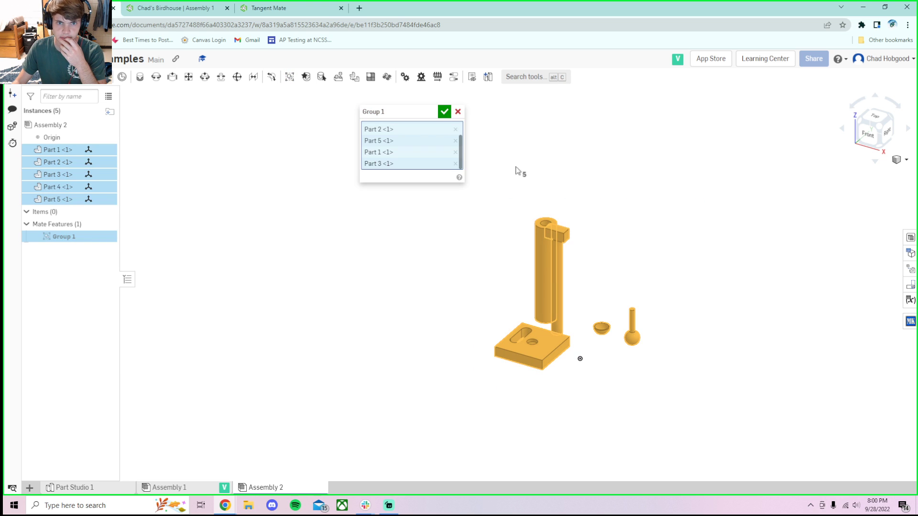
click(444, 111)
Step: Select the group feature to highlight its member parts, and deselect it
scroll(581, 311, up, 5)
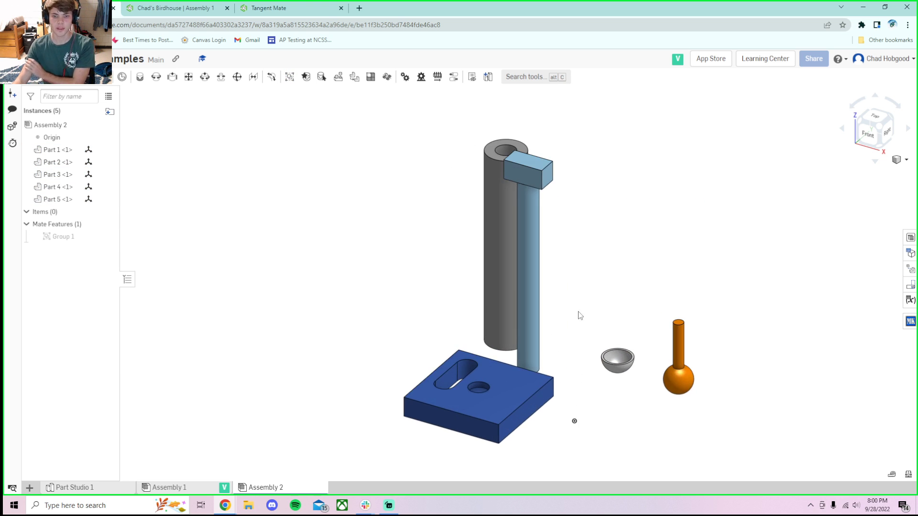
click(58, 238)
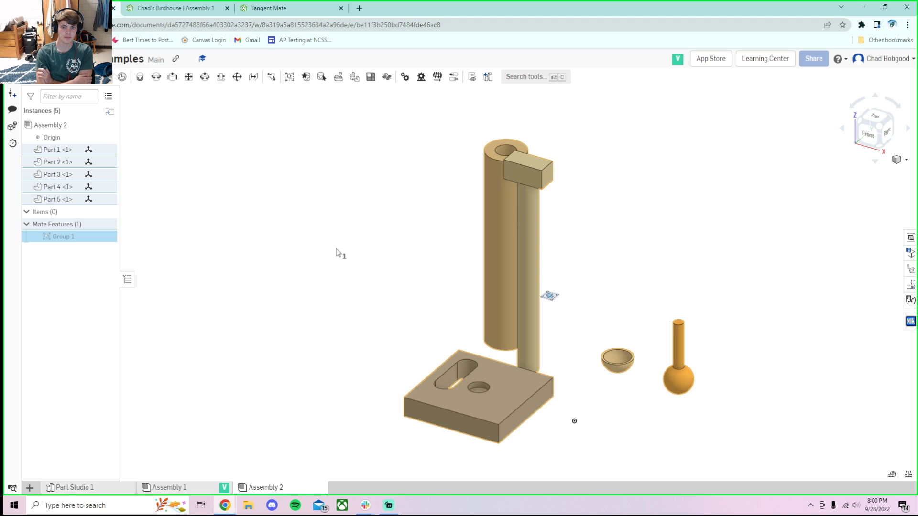
click(416, 228)
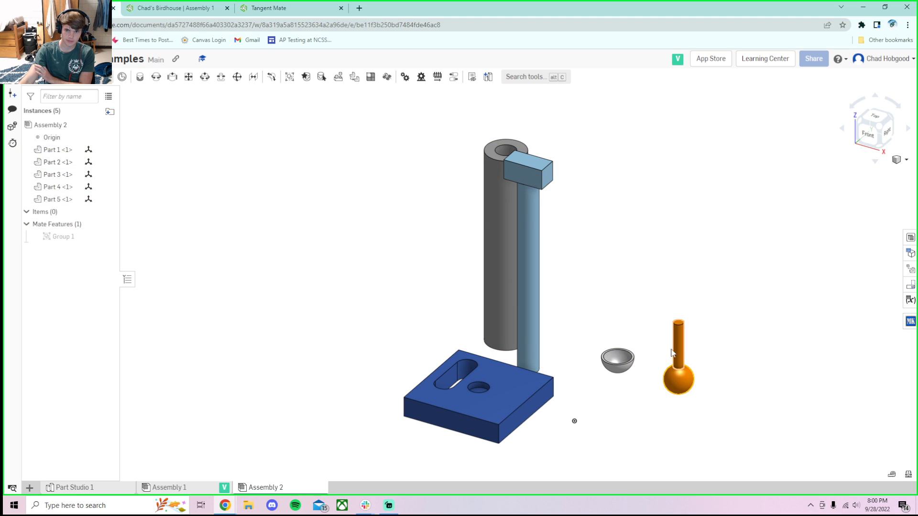
Step: Move the grouped parts by the orange ball part, including upward and about 5.61 in along the X axis, and view them from another angle
drag(679, 381, 612, 354)
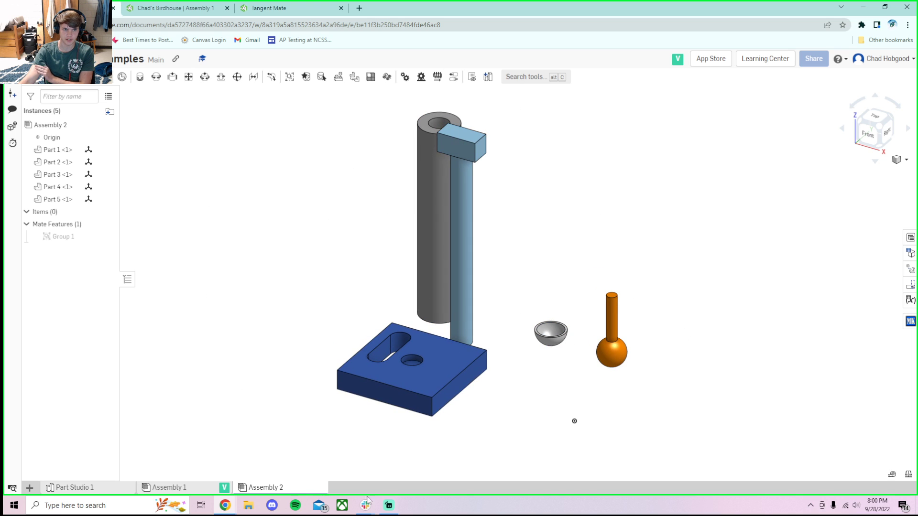
click(614, 354)
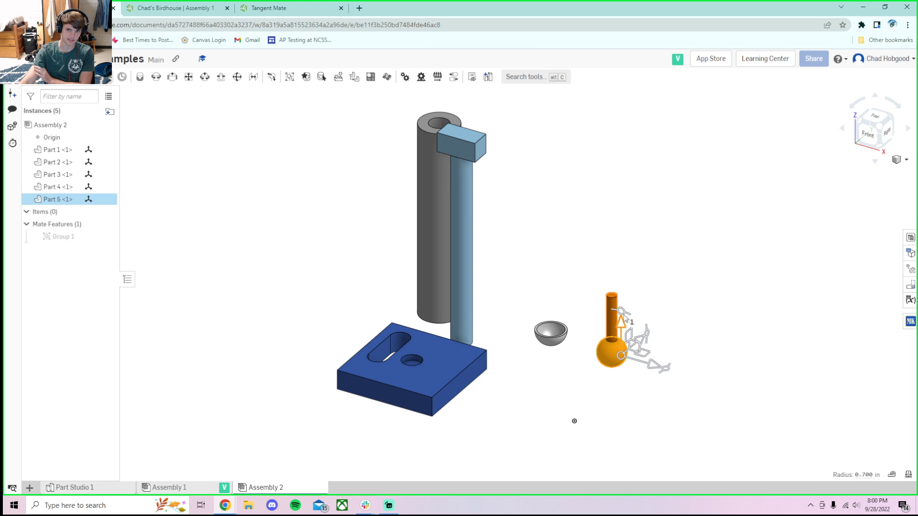
drag(621, 322, 623, 225)
drag(651, 267, 756, 298)
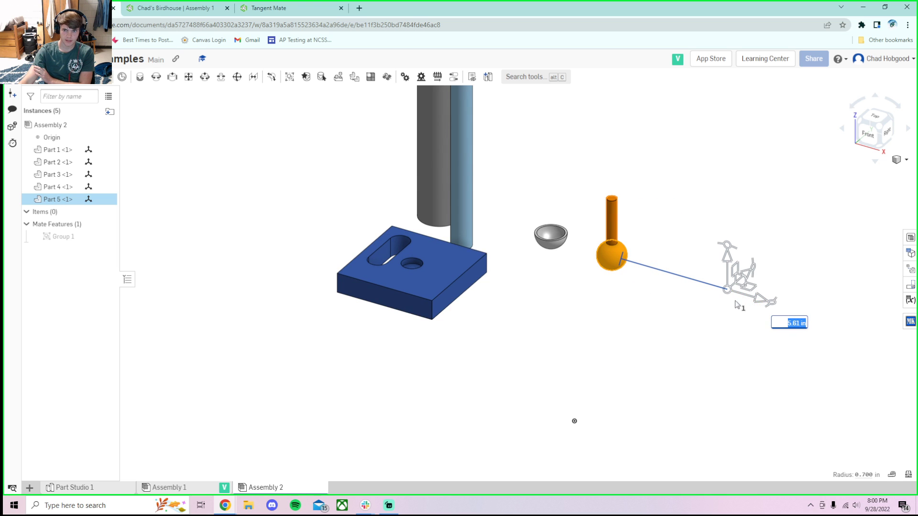
right_drag(562, 244, 543, 287)
right_drag(454, 383, 438, 319)
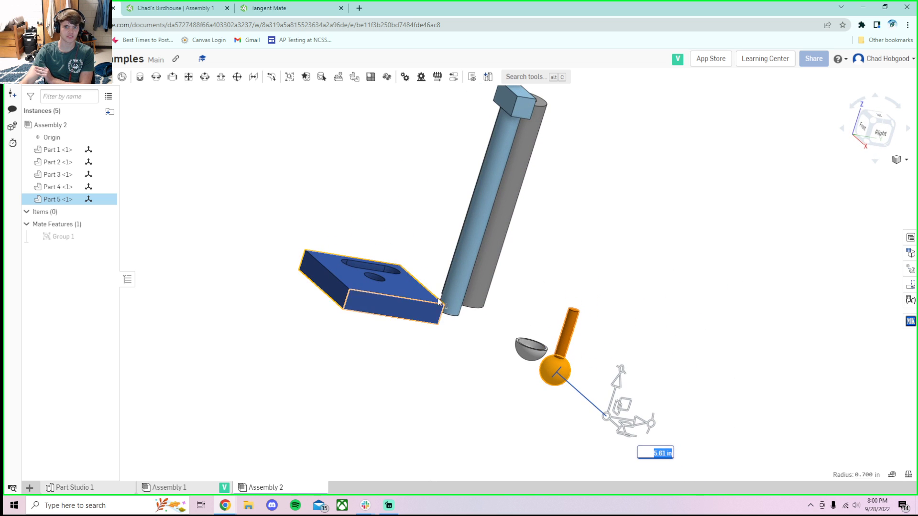